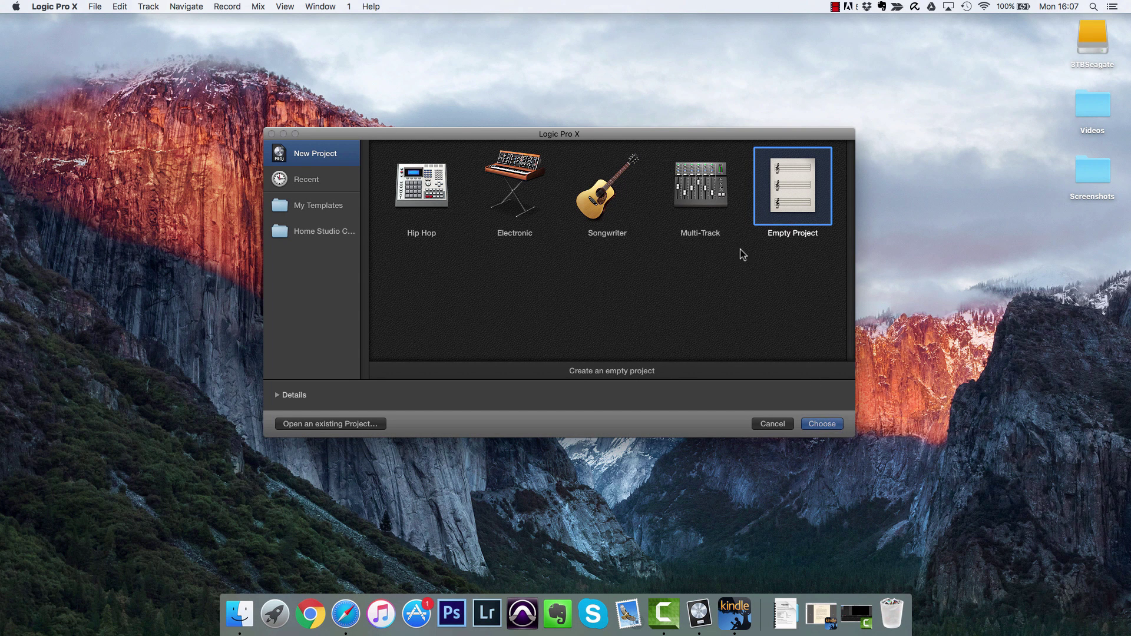
# - Create an empty project with 10 audio tracks, using Input 1 as the input
pyautogui.click(818, 424)
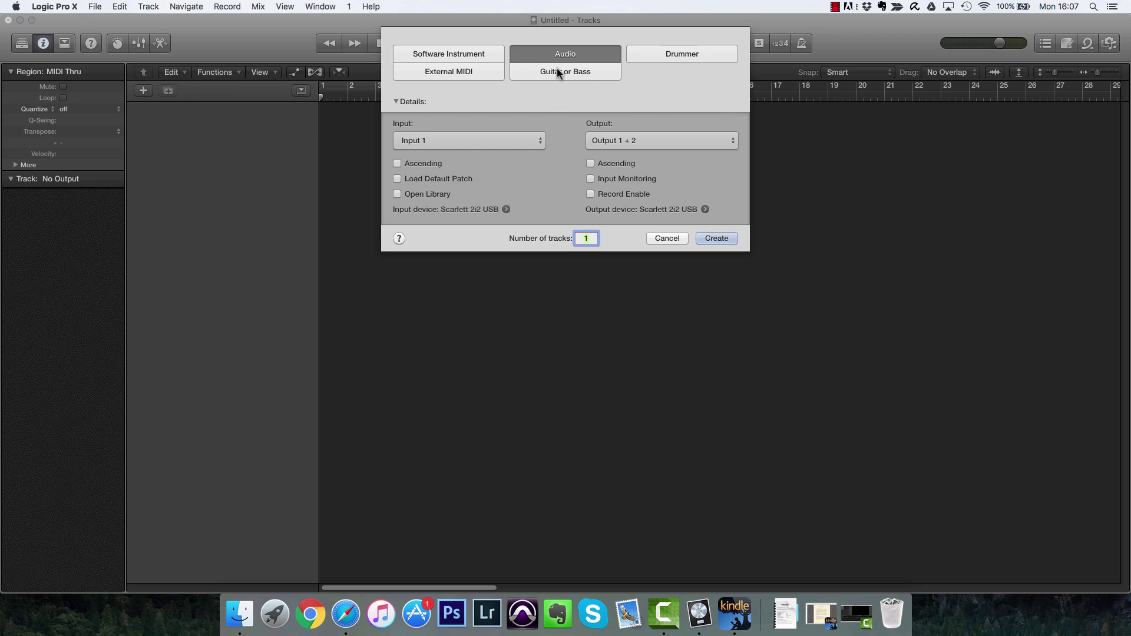
pyautogui.click(527, 145)
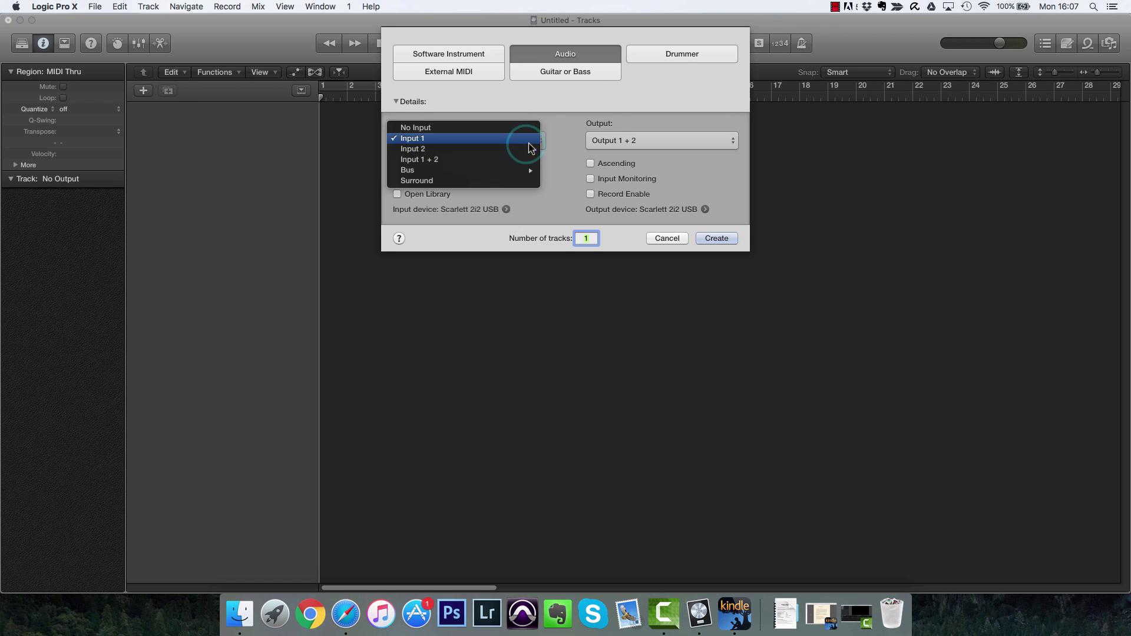
pyautogui.click(544, 150)
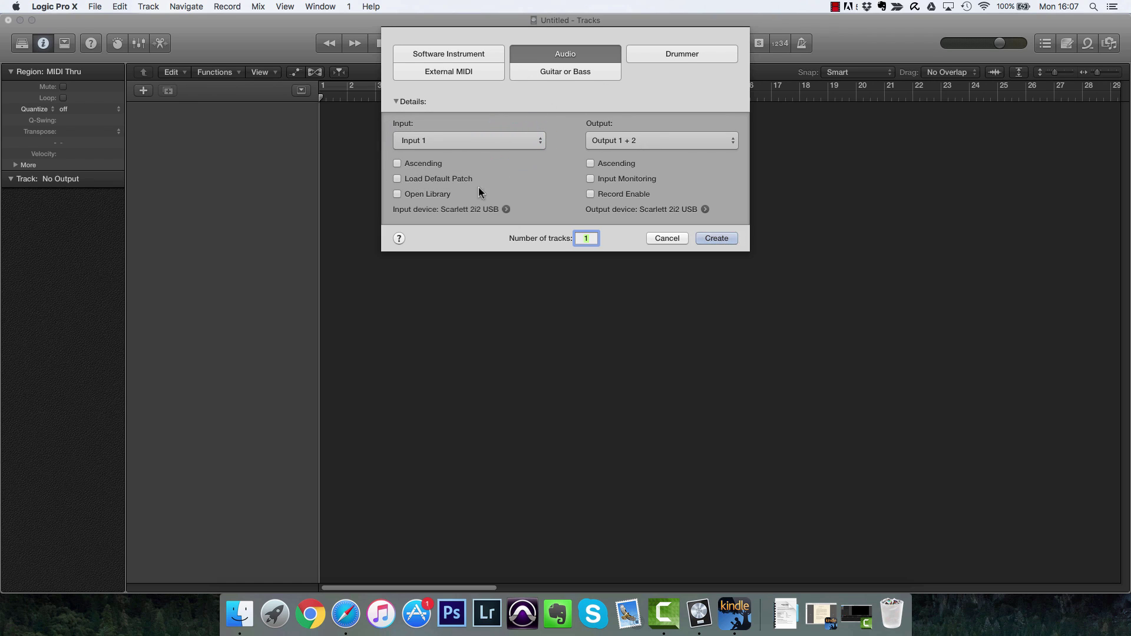
pyautogui.write('10')
pyautogui.click(467, 142)
pyautogui.click(467, 142)
pyautogui.click(419, 164)
pyautogui.click(422, 165)
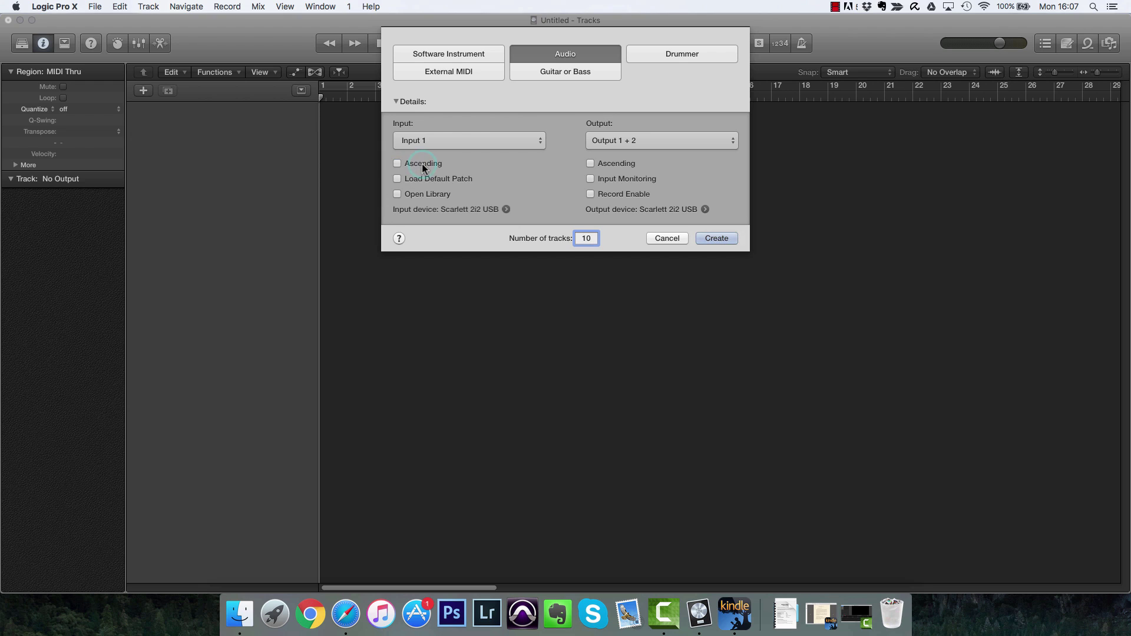
pyautogui.click(717, 238)
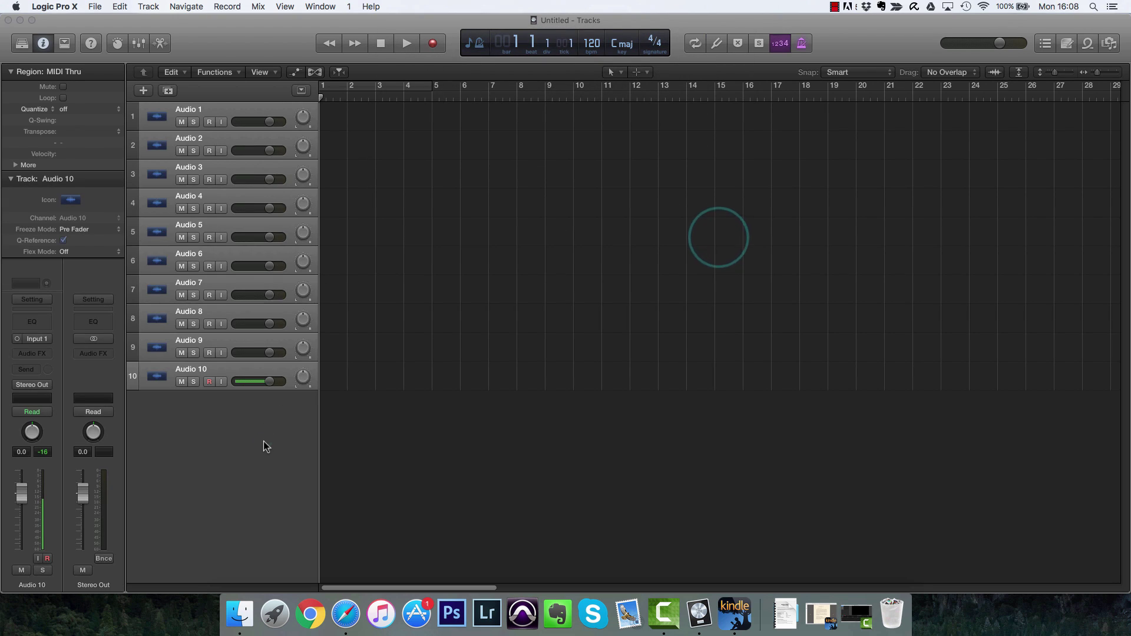
# - Delete tracks Audio 2 through Audio 10, keeping only Audio 1
pyautogui.click(263, 440)
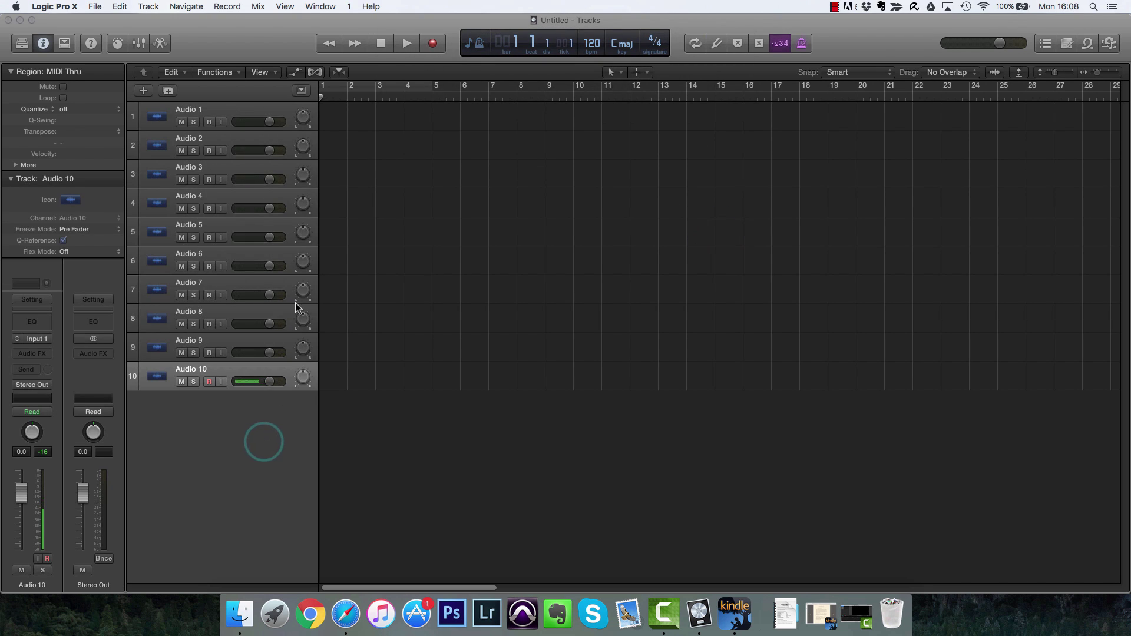
pyautogui.keyDown('shift'); pyautogui.click(285, 137); pyautogui.keyUp('shift')
pyautogui.press('super+BackSpace')
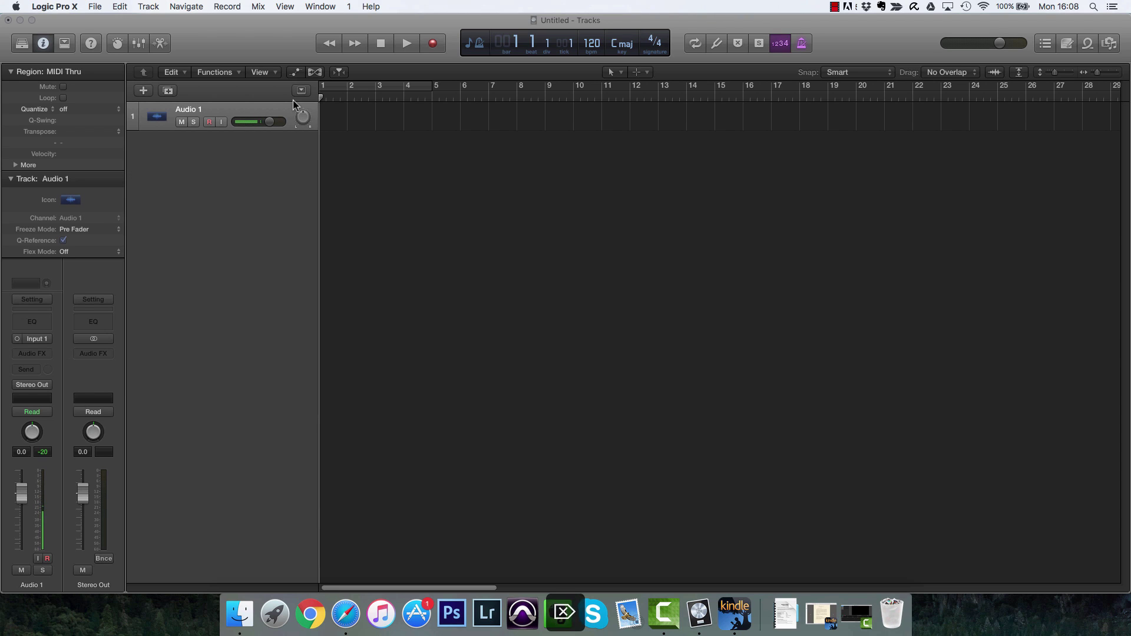
# - Add three more audio tracks below Audio 1 directly from the empty track header area, without the new-track dialog
pyautogui.click(145, 90)
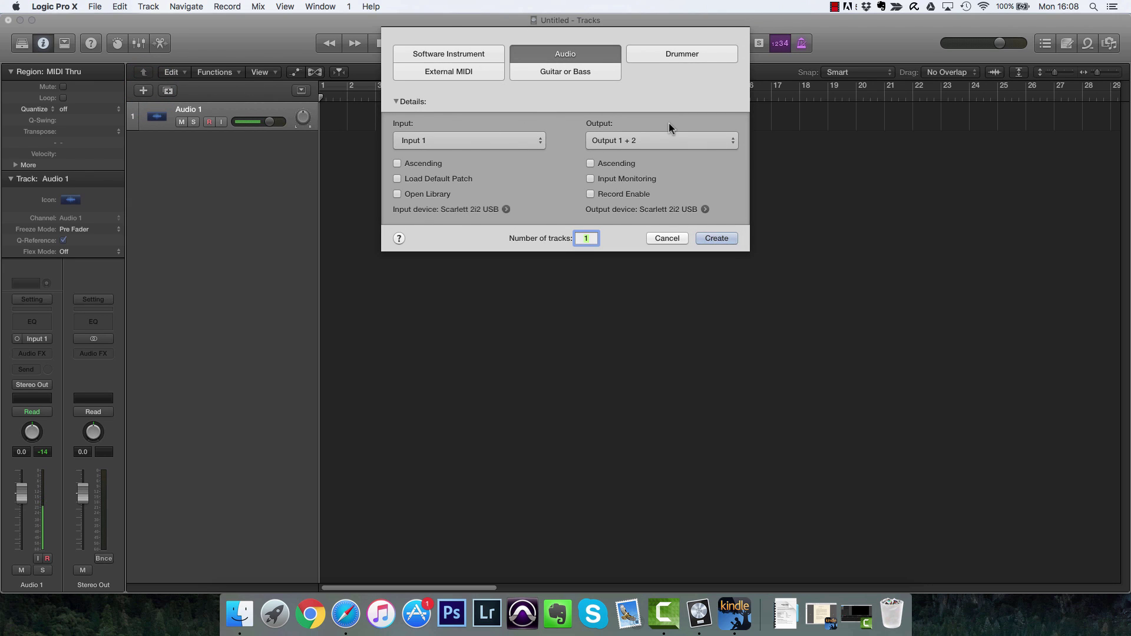
pyautogui.click(678, 240)
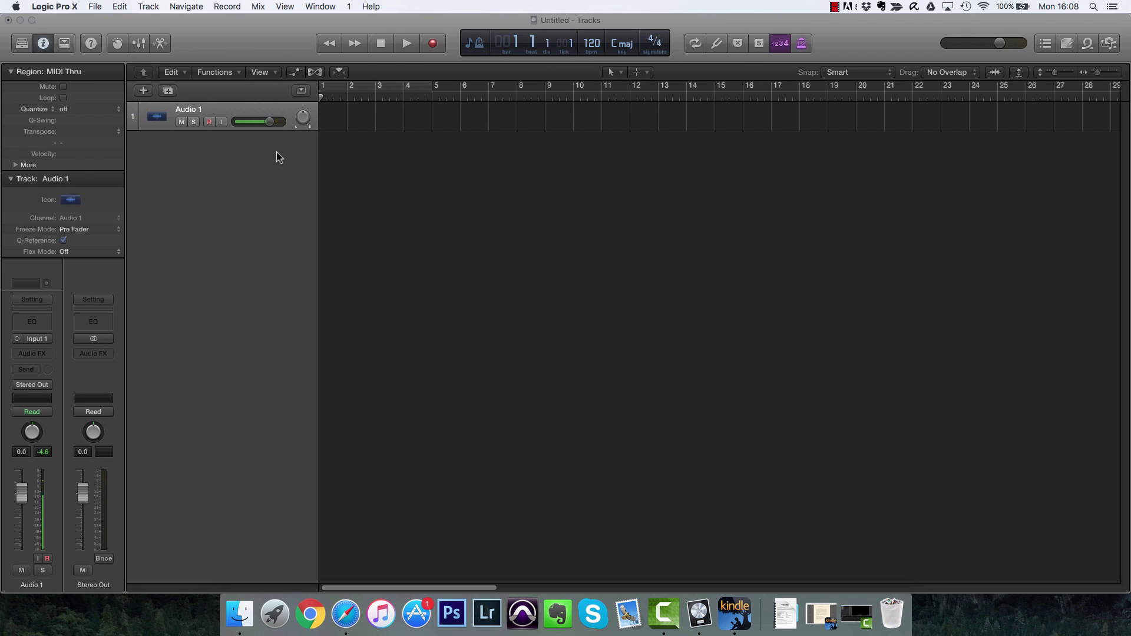
pyautogui.doubleClick(277, 199)
pyautogui.doubleClick(277, 239)
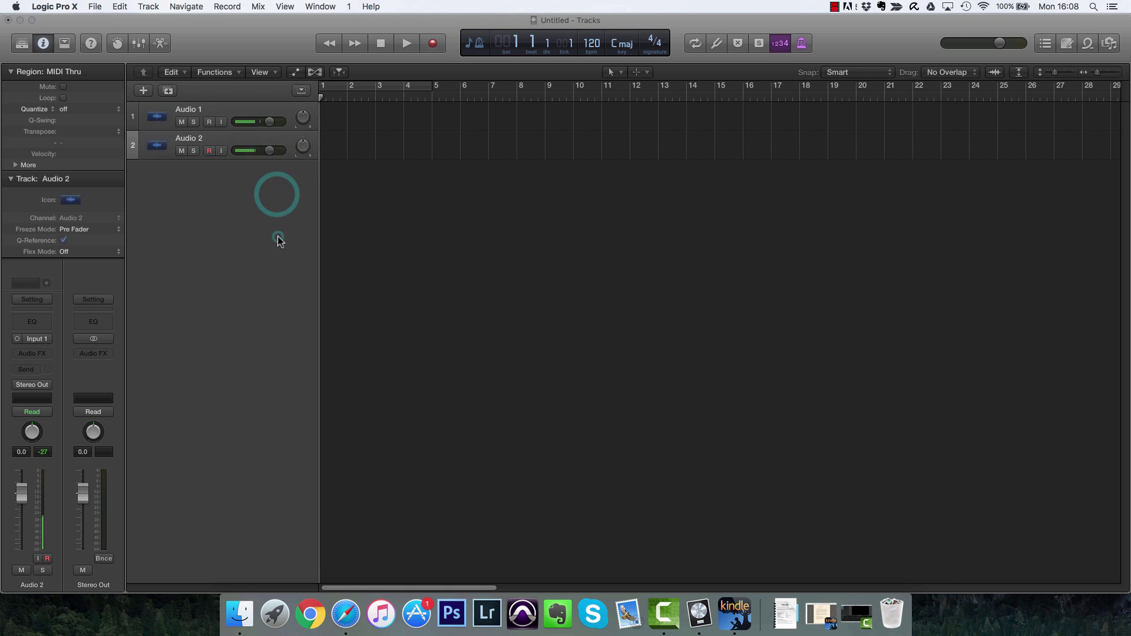
pyautogui.doubleClick(277, 269)
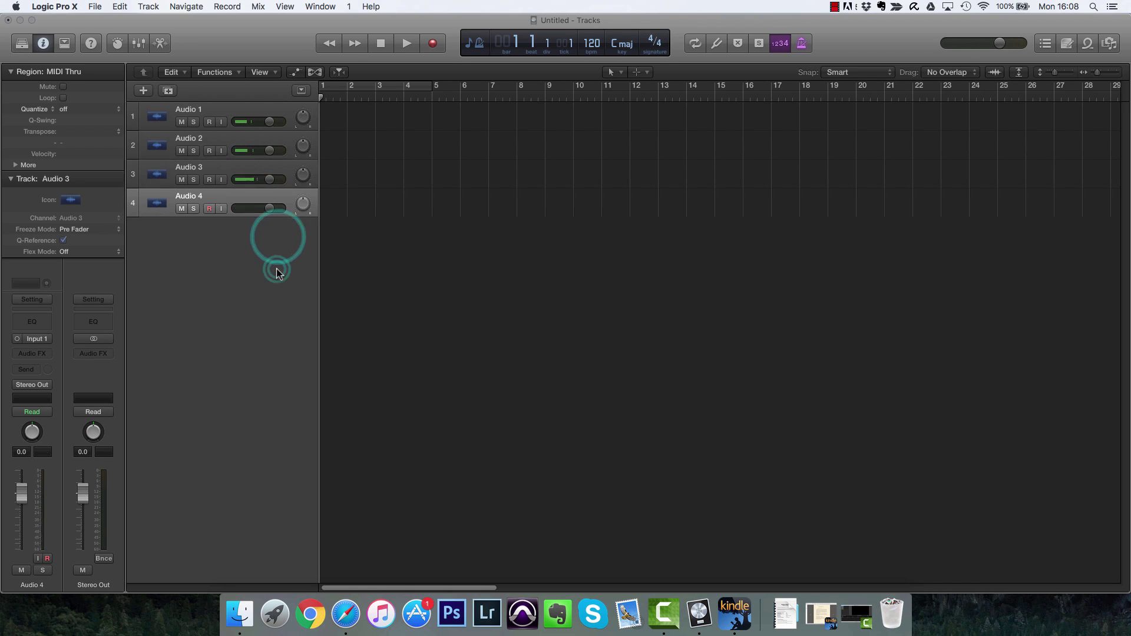
# - Delete tracks Audio 2 through Audio 4 together
pyautogui.click(240, 176)
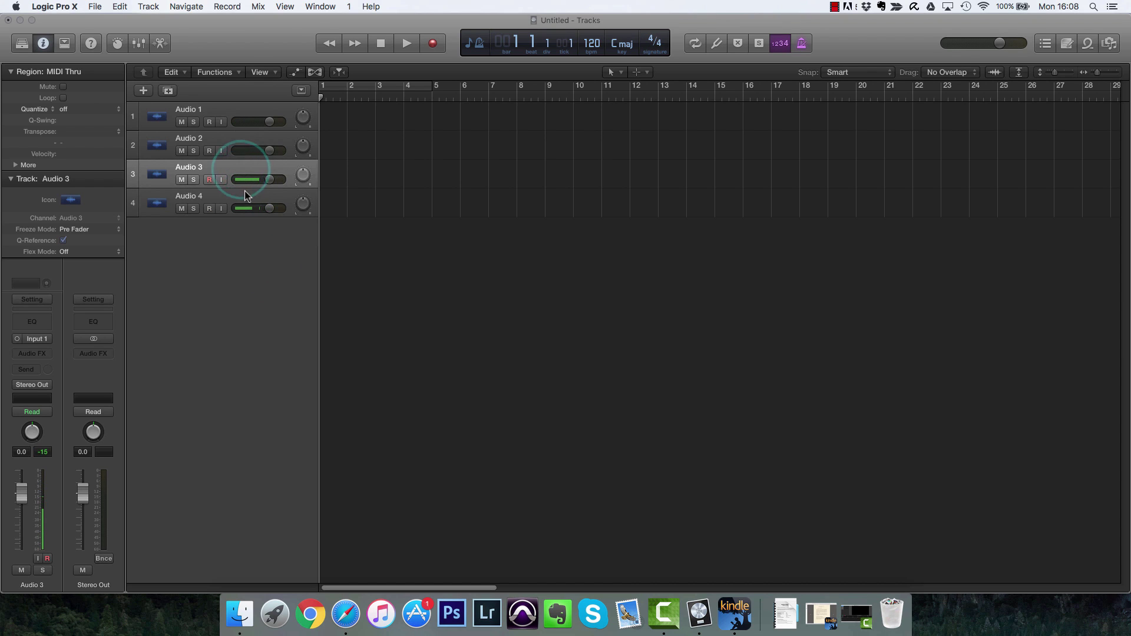
pyautogui.click(245, 192)
pyautogui.keyDown('shift'); pyautogui.click(242, 141); pyautogui.keyUp('shift')
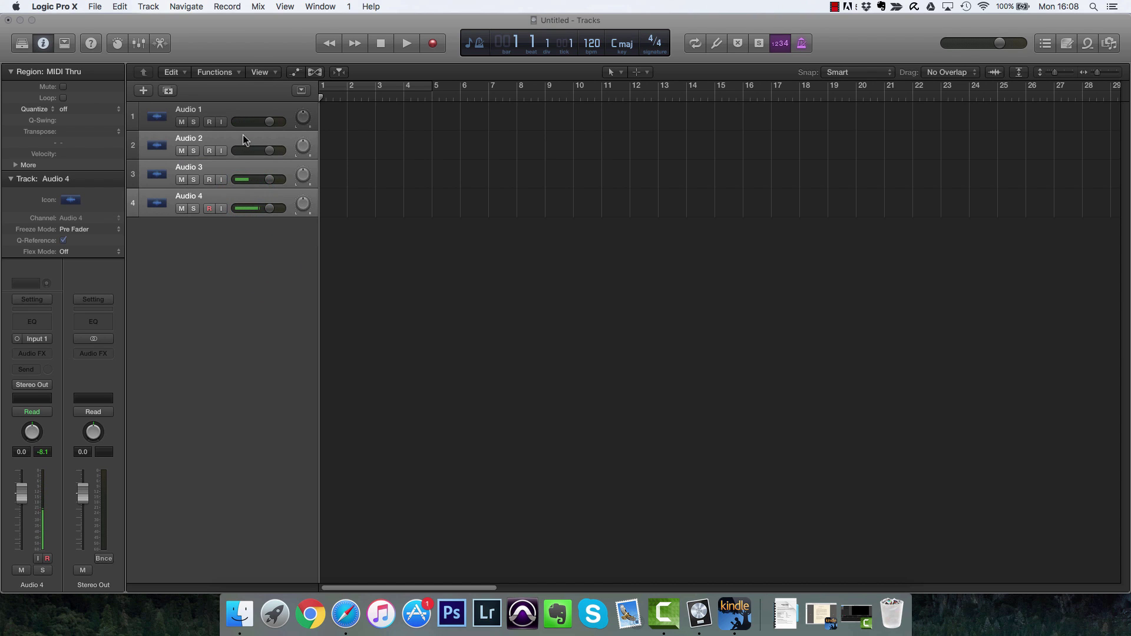
pyautogui.press('super+BackSpace')
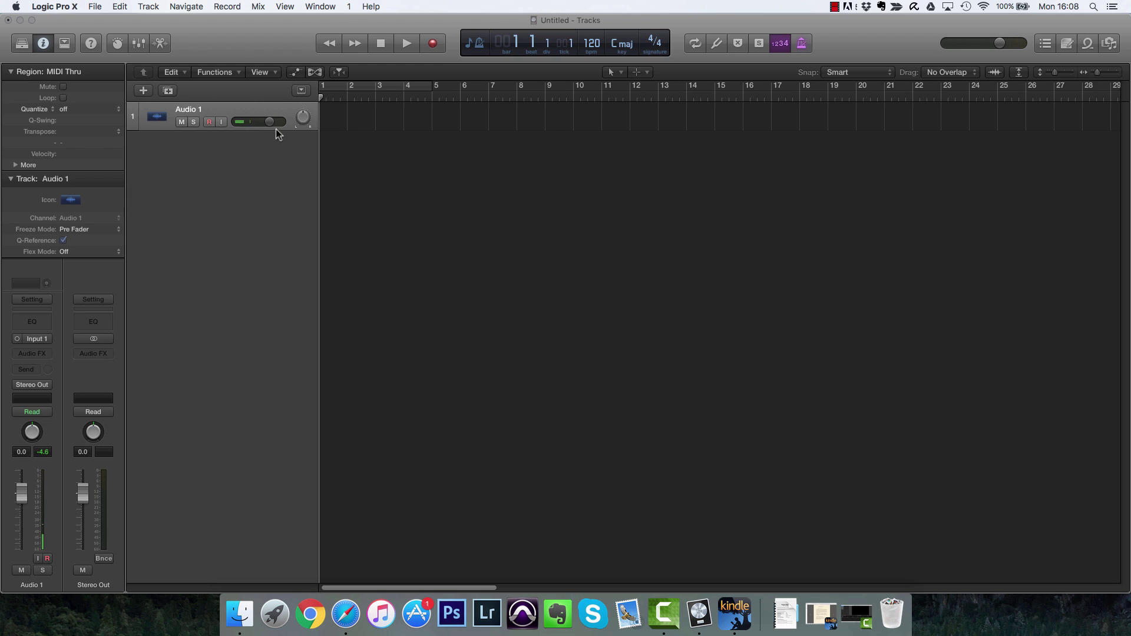
# - Enlarge the Audio 1 track height to about ten times its default size
pyautogui.moveTo(283, 129); pyautogui.dragTo(273, 391)
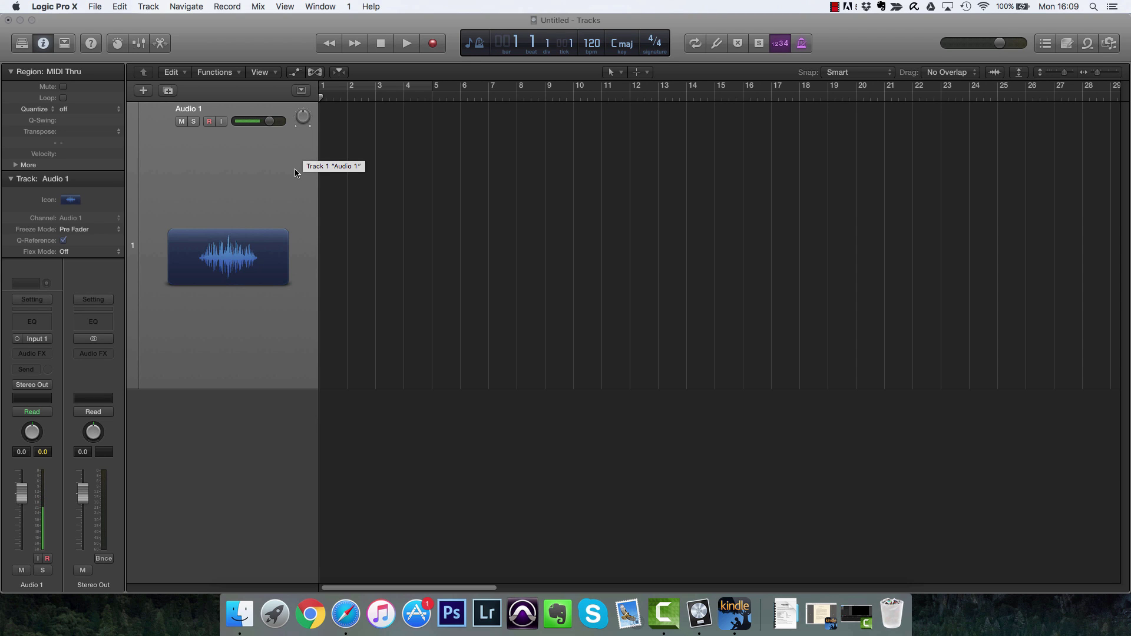
# - Open the audio device preferences and check the choices for the output device
pyautogui.click(93, 6)
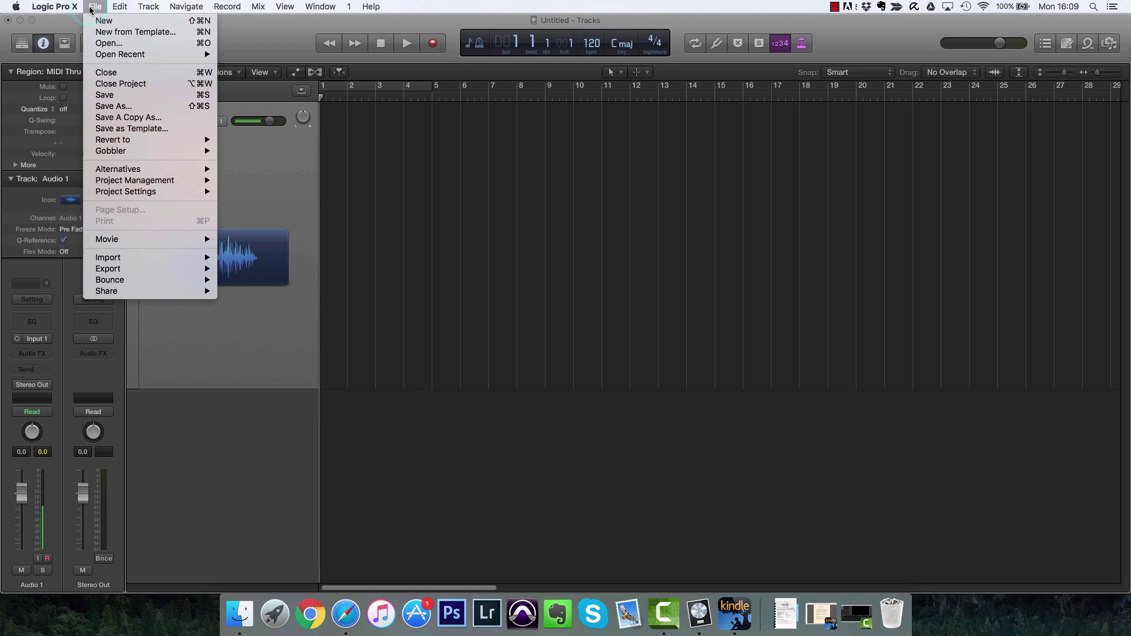
pyautogui.moveTo(82, 8)
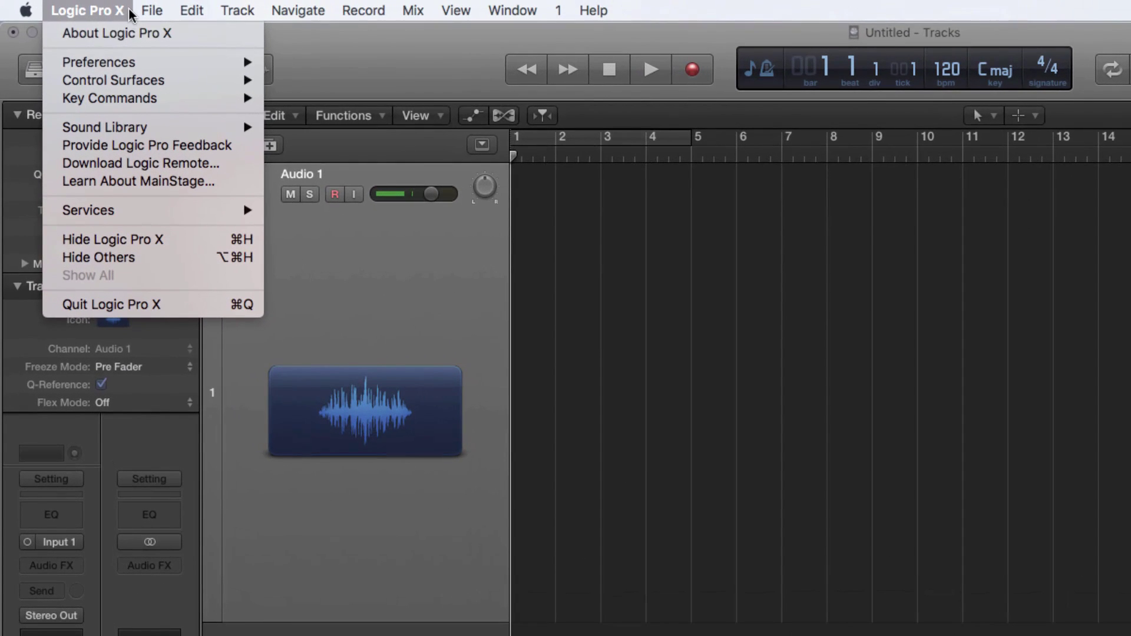
pyautogui.moveTo(126, 61)
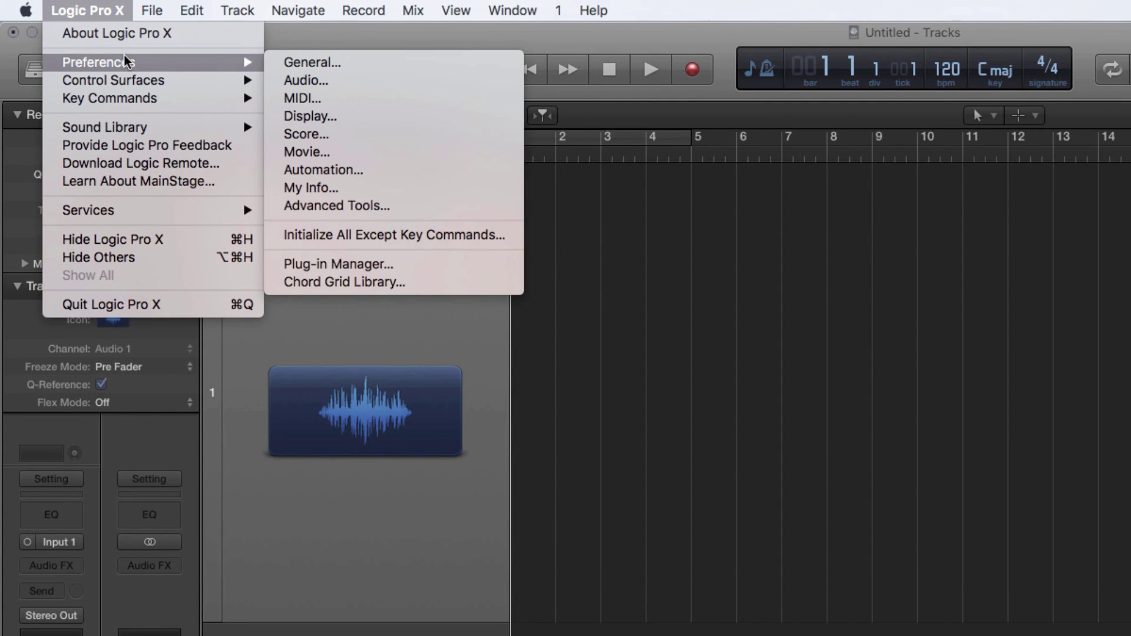
pyautogui.click(308, 81)
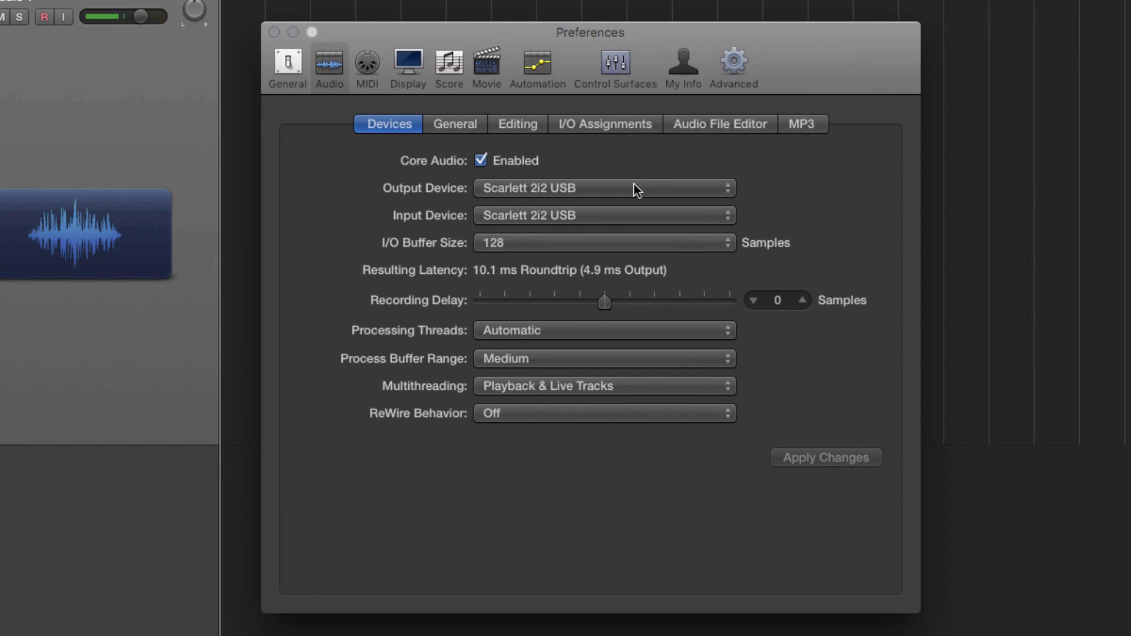
pyautogui.click(634, 184)
pyautogui.click(609, 185)
# - Compare I/O buffer sizes of 32 and 1024 samples, and settle on 32
pyautogui.click(499, 239)
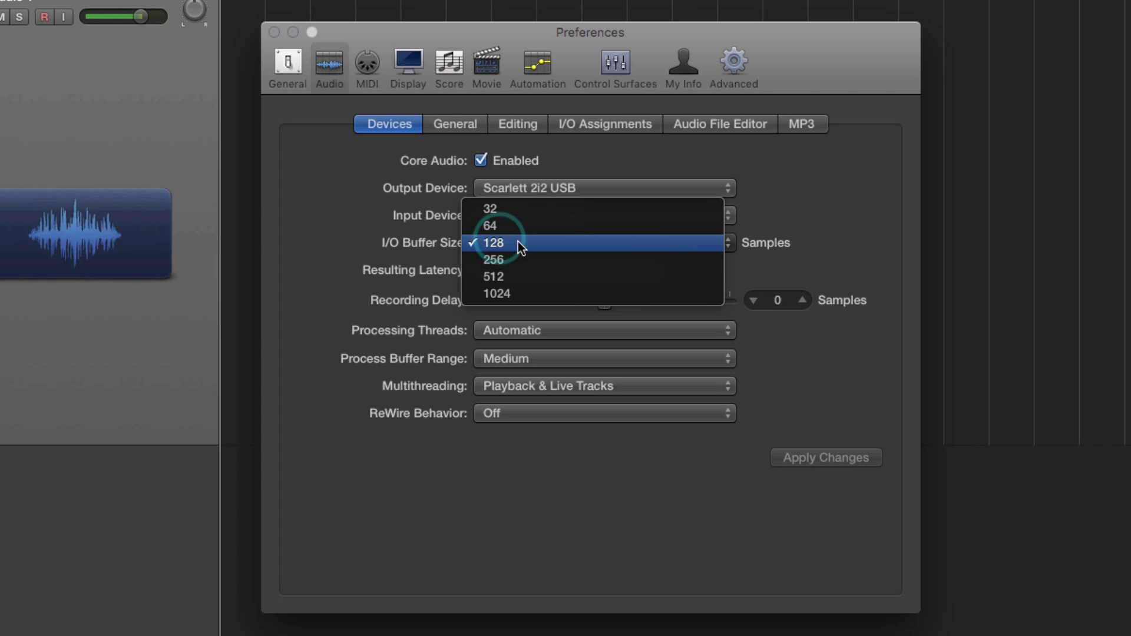
pyautogui.click(507, 207)
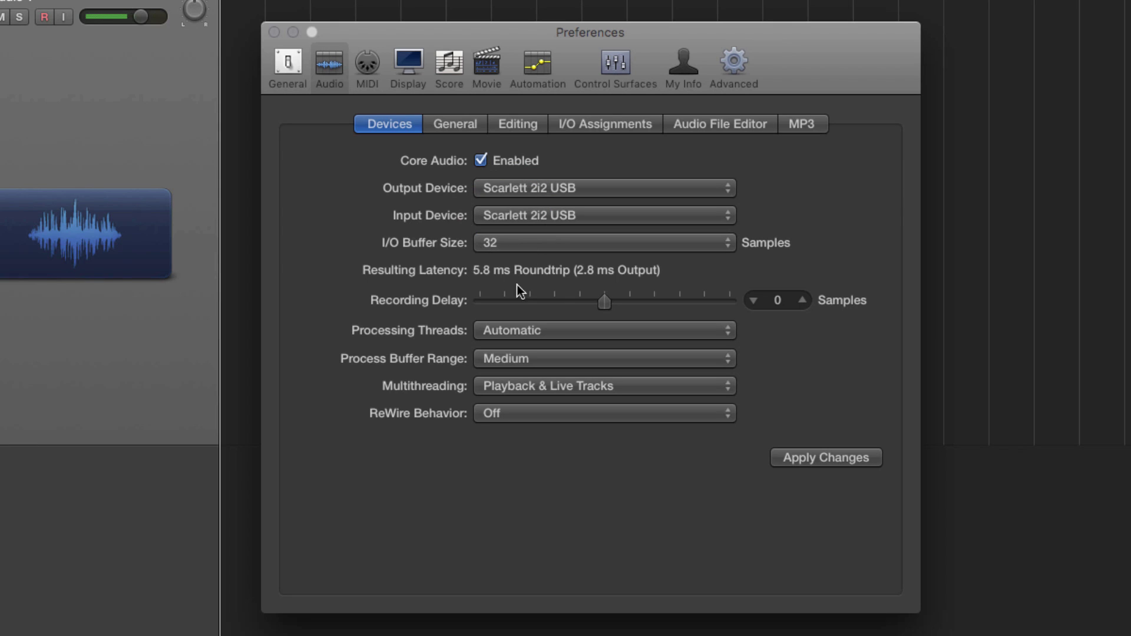
pyautogui.click(590, 251)
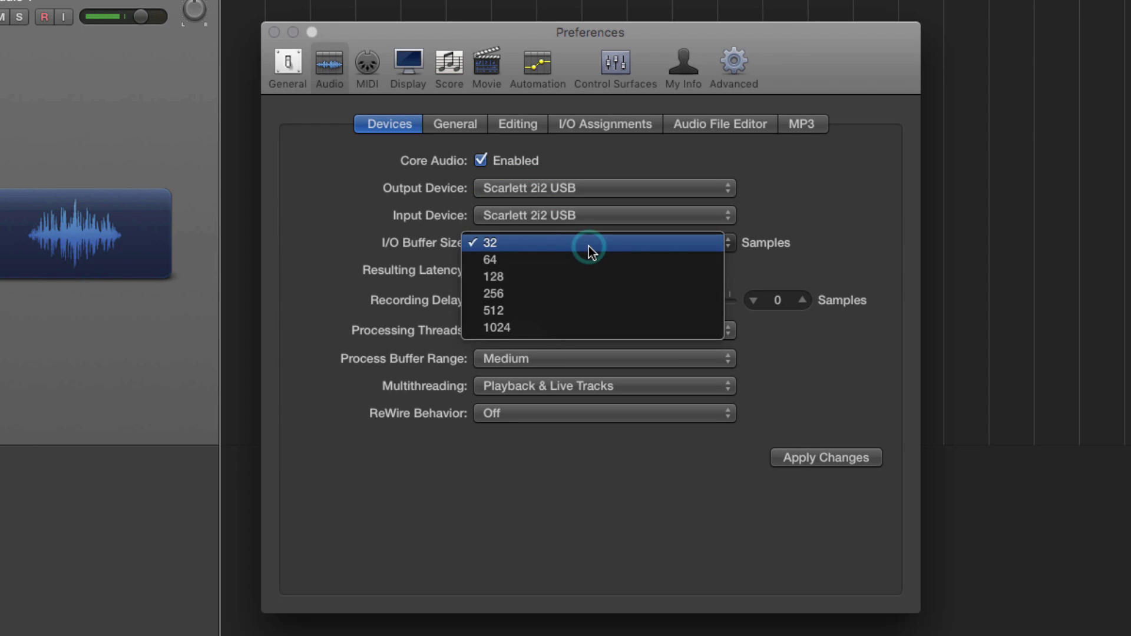
pyautogui.click(541, 325)
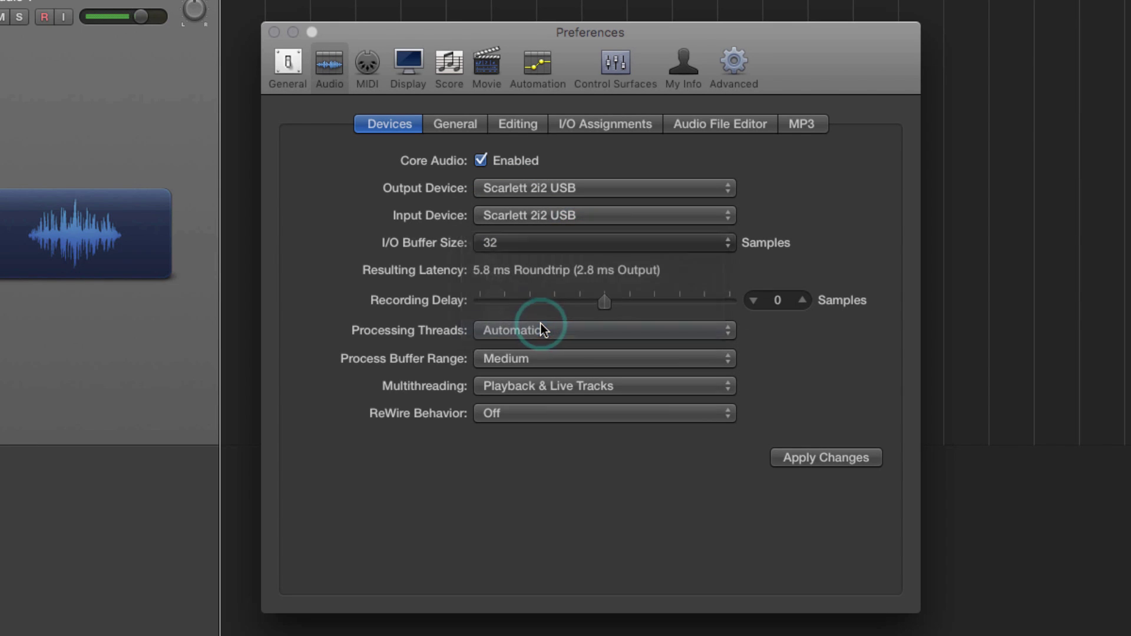
pyautogui.click(514, 242)
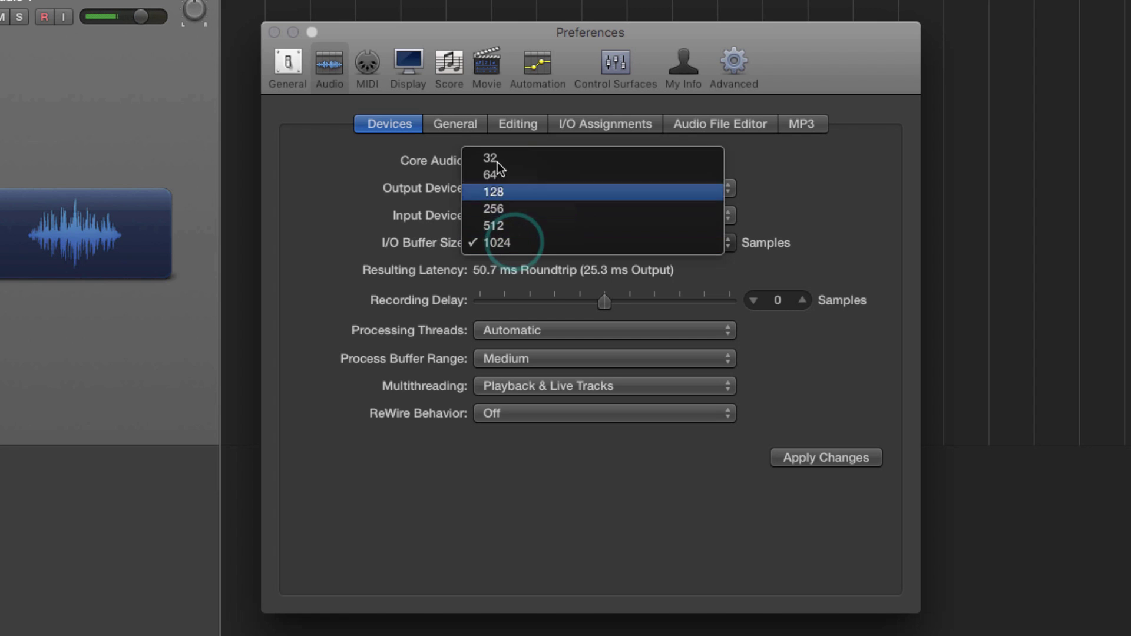
pyautogui.click(492, 156)
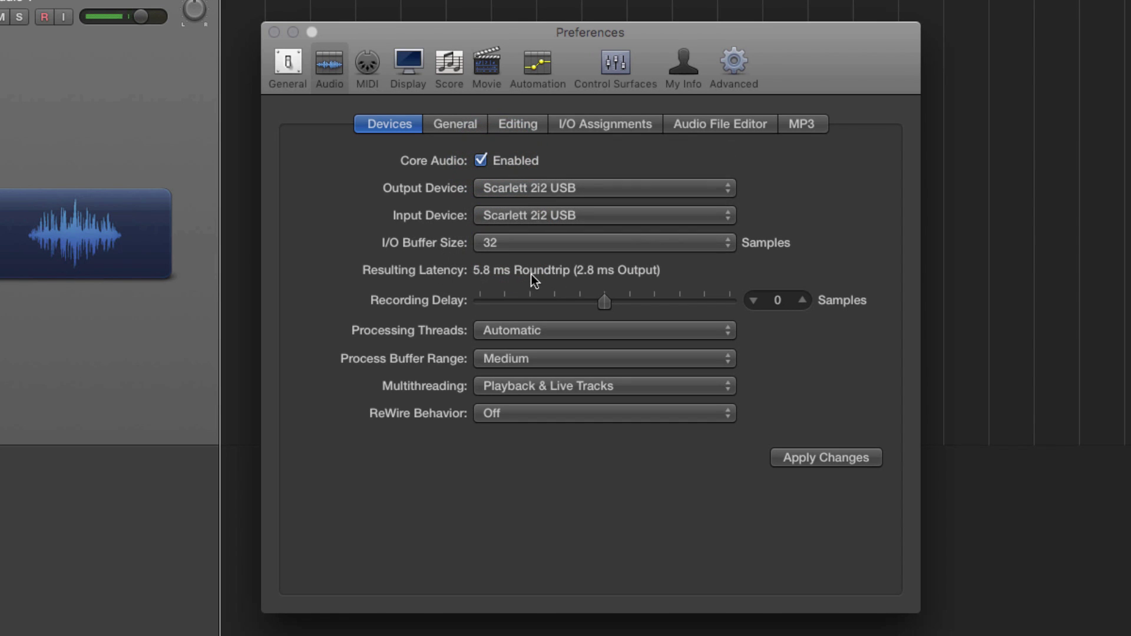
# - Try adjusting the recording delay and reset it to 0 samples
pyautogui.click(754, 300)
pyautogui.moveTo(607, 303)
pyautogui.mouseDown()
pyautogui.moveTo(516, 304)
pyautogui.moveTo(659, 301)
pyautogui.moveTo(589, 299)
pyautogui.moveTo(604, 300)
pyautogui.mouseUp()
pyautogui.keyDown('alt'); pyautogui.click(778, 300); pyautogui.keyUp('alt')
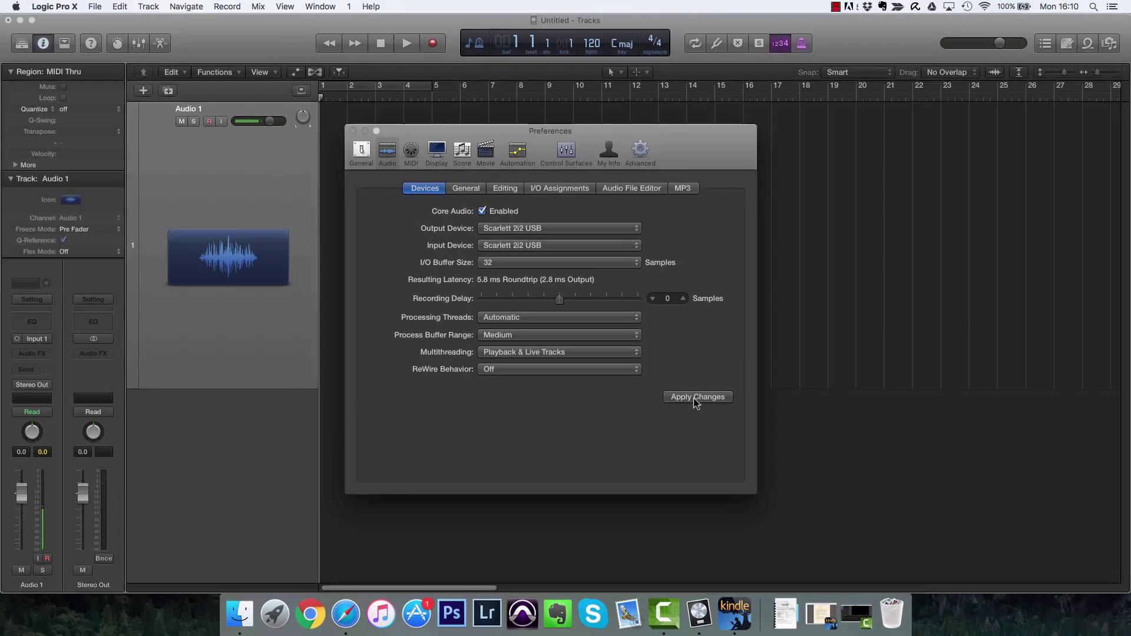
# - Apply the audio device changes and close the preferences
pyautogui.click(697, 397)
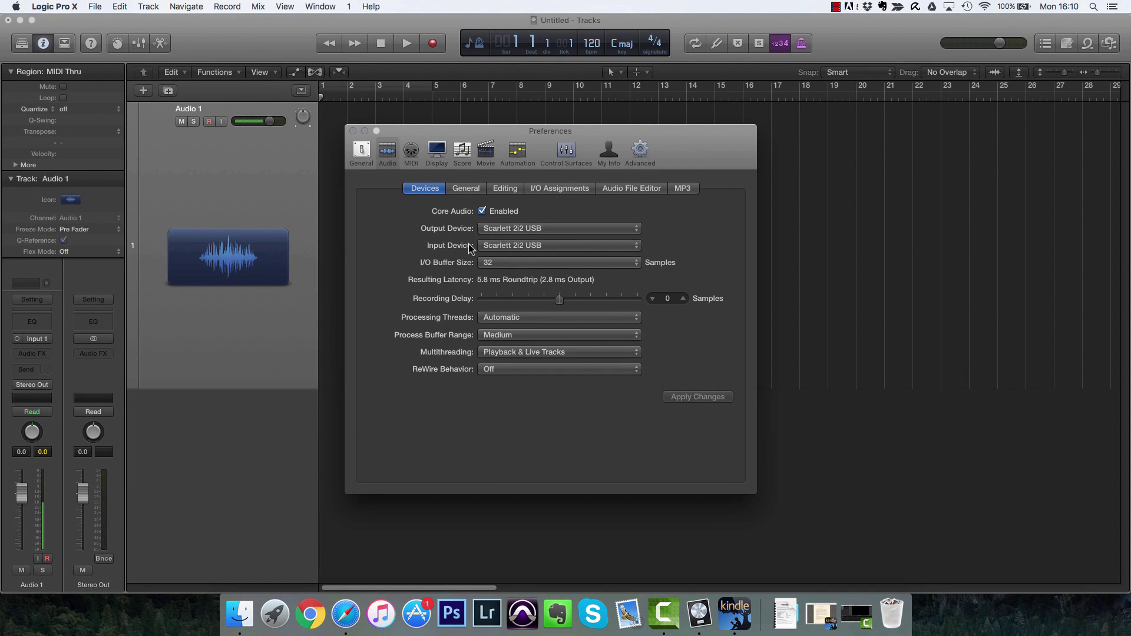
pyautogui.click(353, 131)
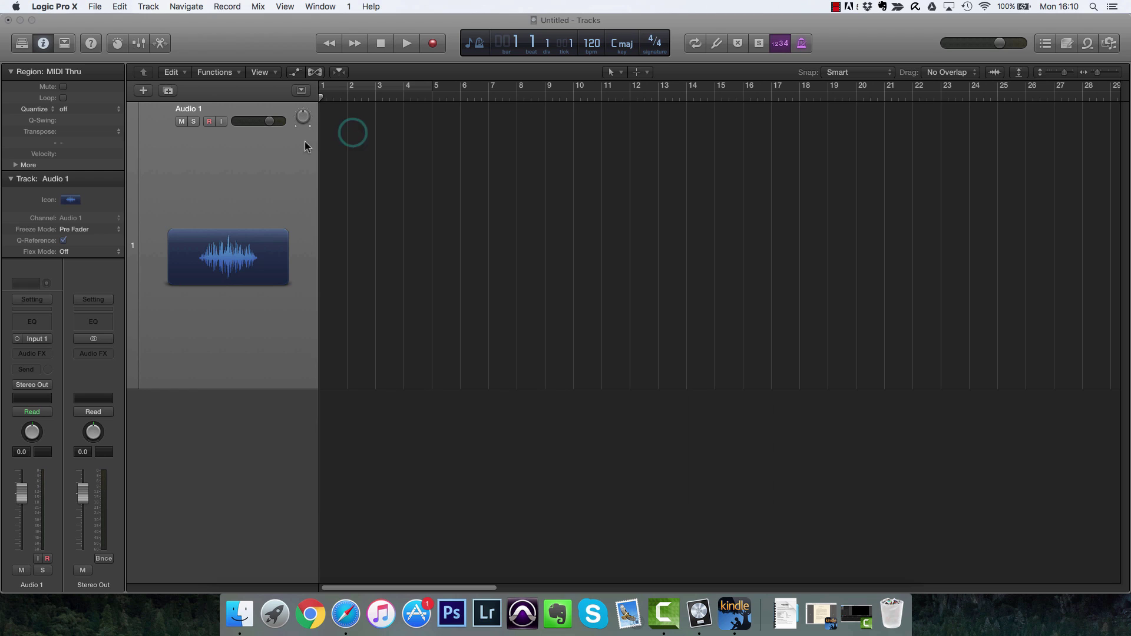
# - Toggle record enable on the Audio 1 track several times to demonstrate arming and disarming it
pyautogui.click(209, 121)
pyautogui.click(212, 123)
pyautogui.click(211, 123)
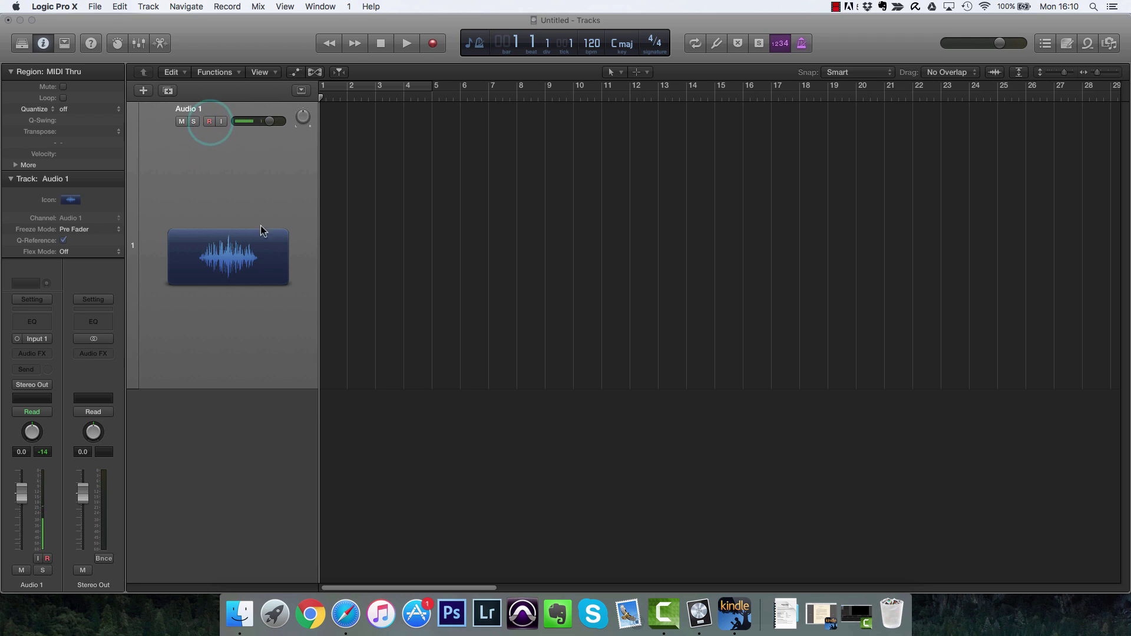
pyautogui.click(211, 122)
# - Add a second audio track and record about two bars on it, with the count-in and metronome switched off
pyautogui.doubleClick(224, 423)
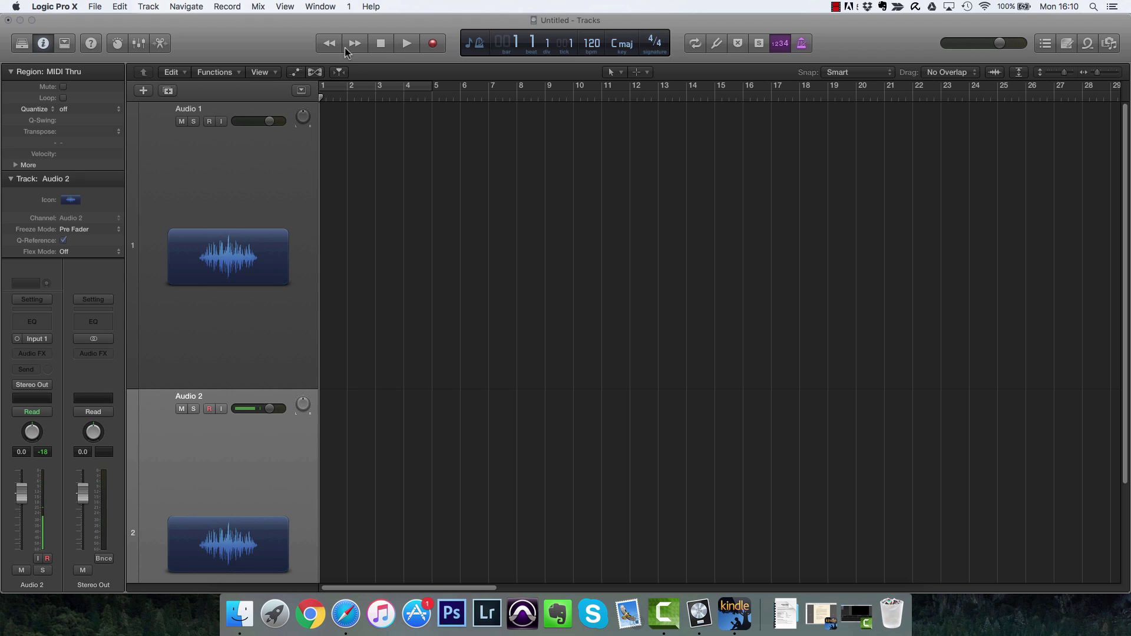
pyautogui.click(435, 44)
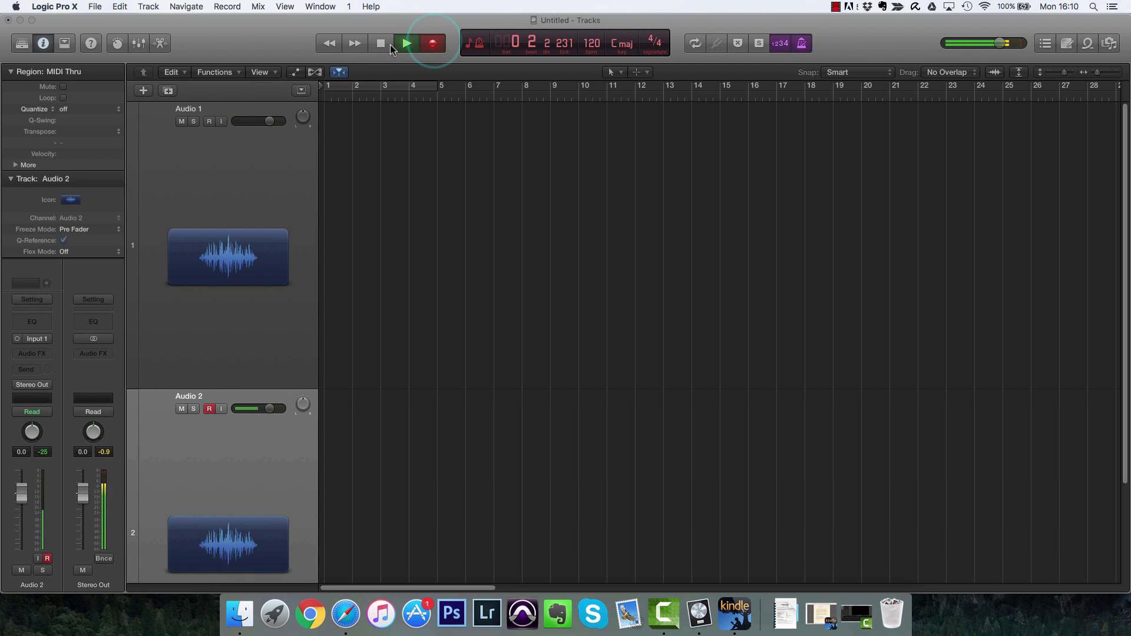
pyautogui.click(780, 44)
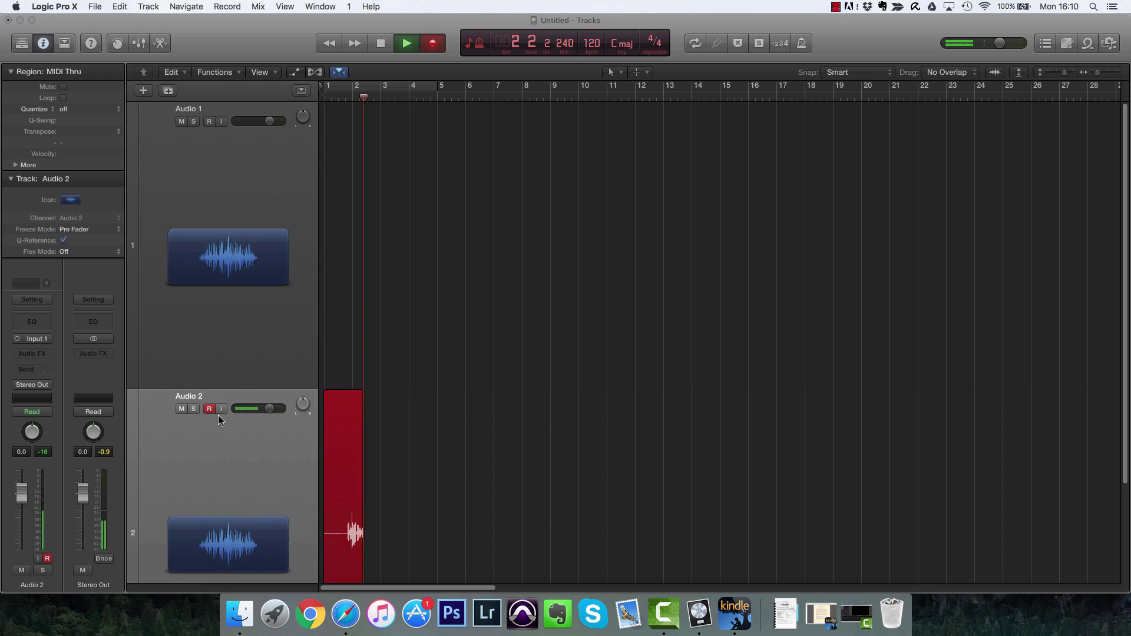
pyautogui.click(375, 46)
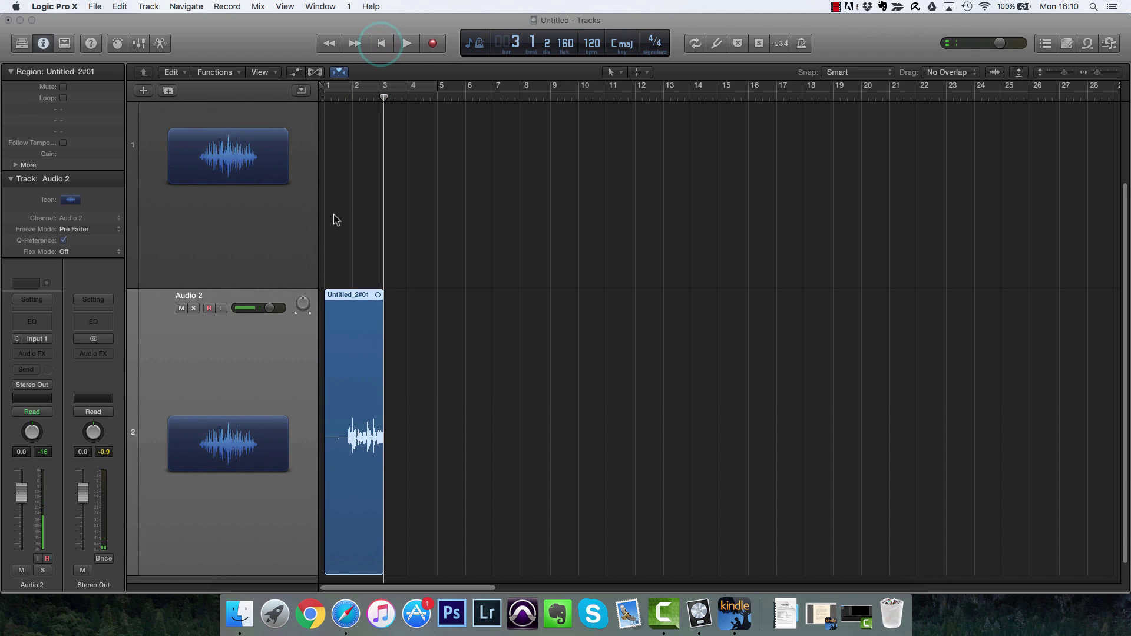
# - Select the Audio 1 track so that it becomes the one armed for recording
pyautogui.scroll(4, 228, 278)
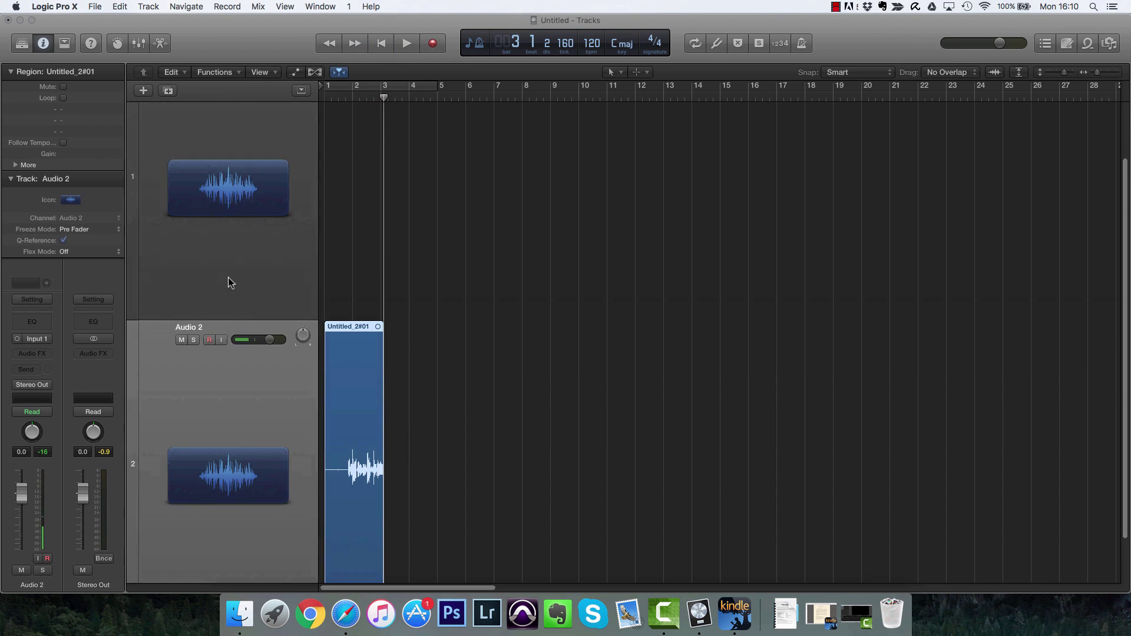
pyautogui.click(201, 173)
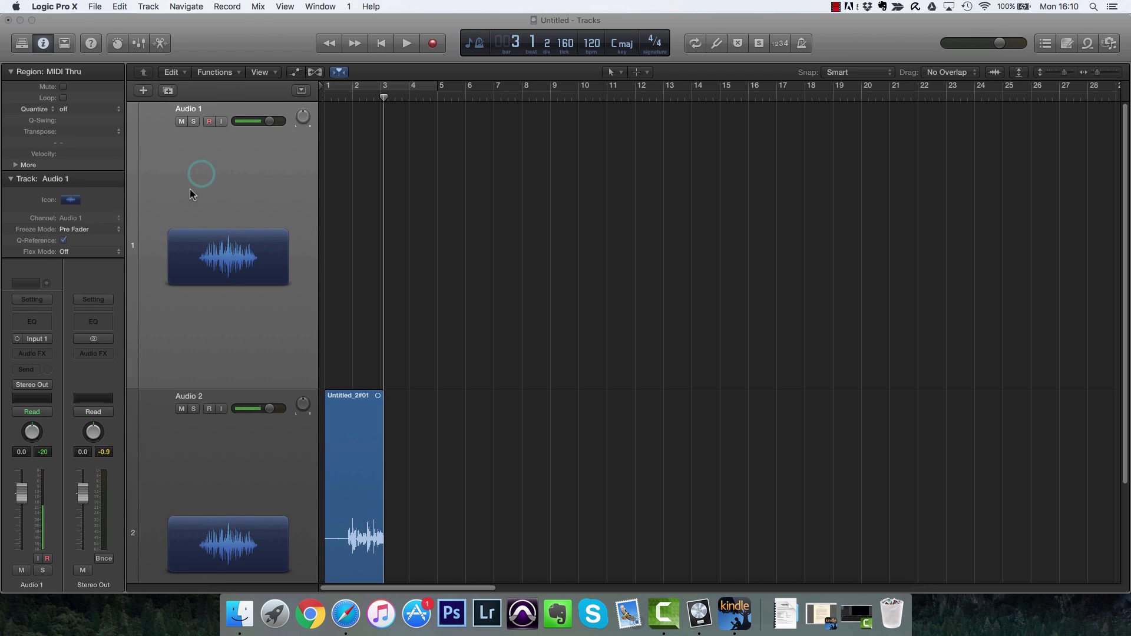
# - Set the Audio 1 track's input to Input 2 and record-enable both Audio 1 and Audio 2
pyautogui.click(32, 341)
pyautogui.moveTo(47, 372)
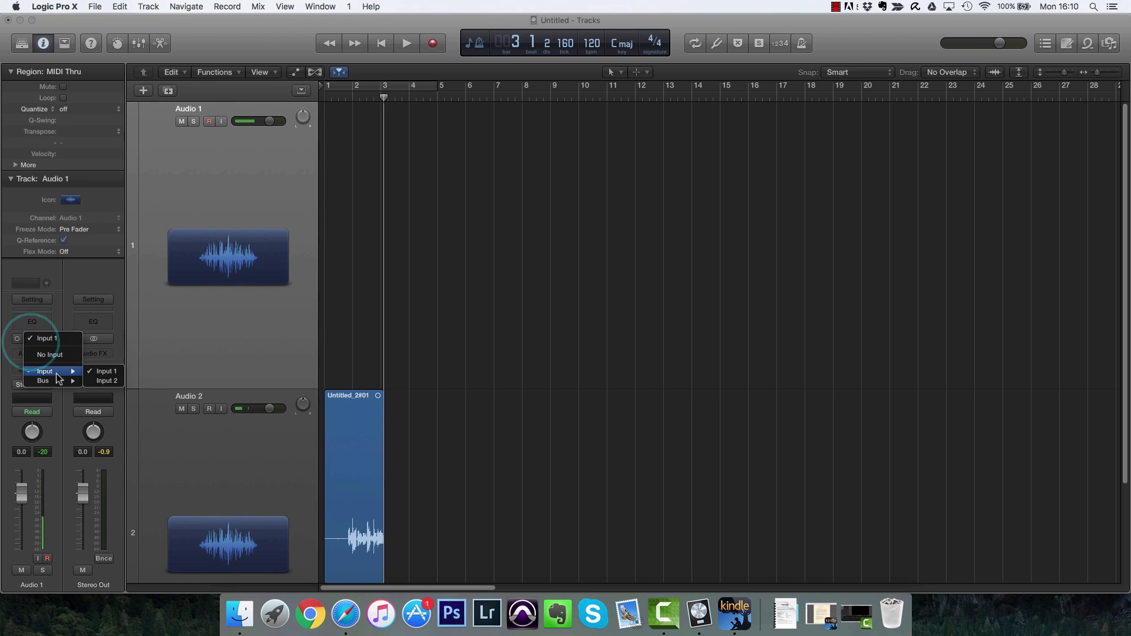
pyautogui.click(112, 382)
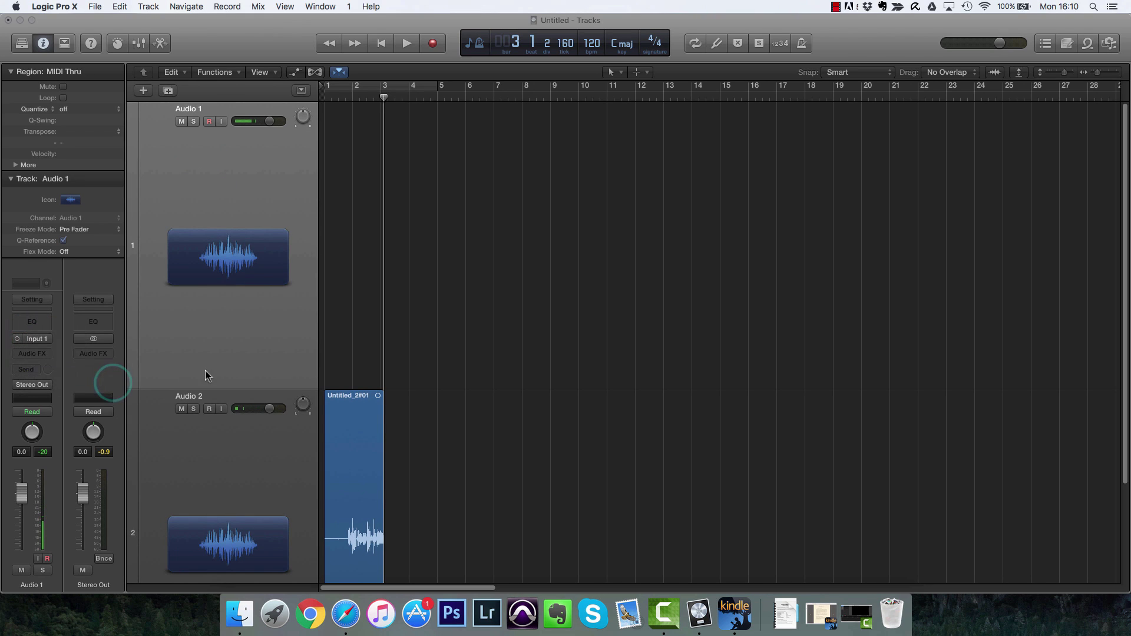
pyautogui.click(209, 409)
pyautogui.click(209, 121)
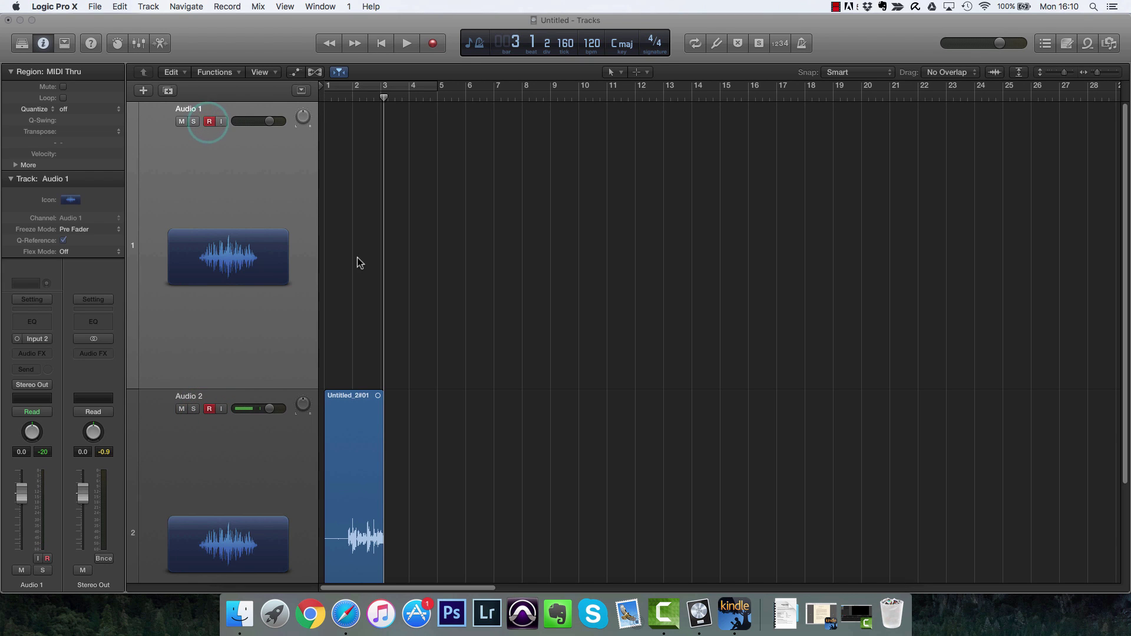
# - Record a bit over two bars on both armed tracks at once, starting from the beginning of the project
pyautogui.press('Return')
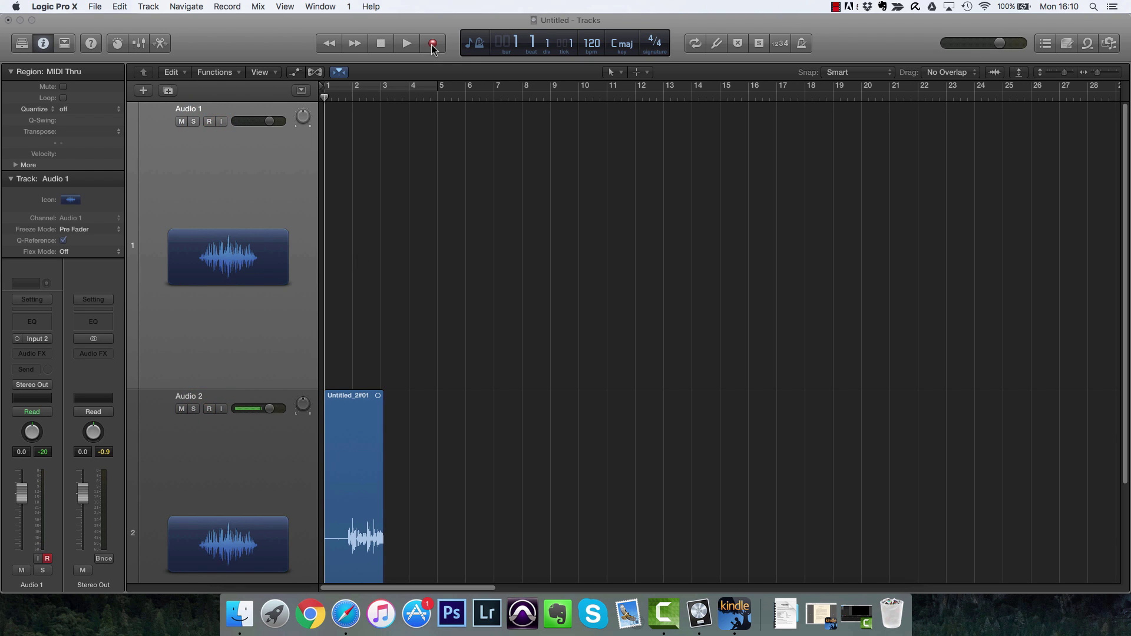
pyautogui.click(432, 44)
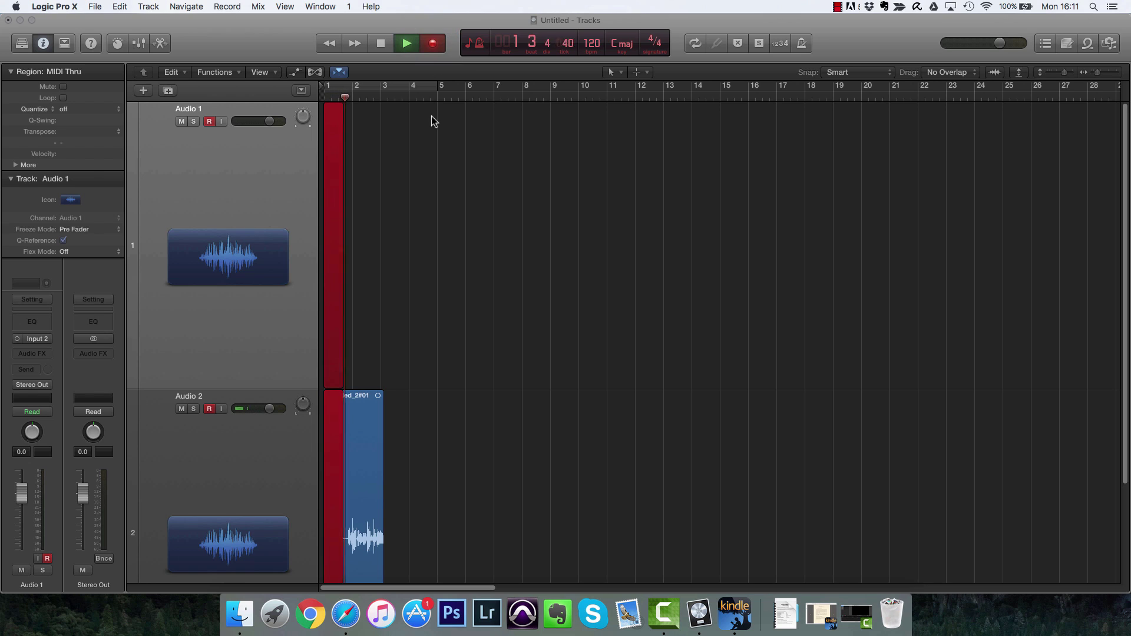
pyautogui.click(381, 44)
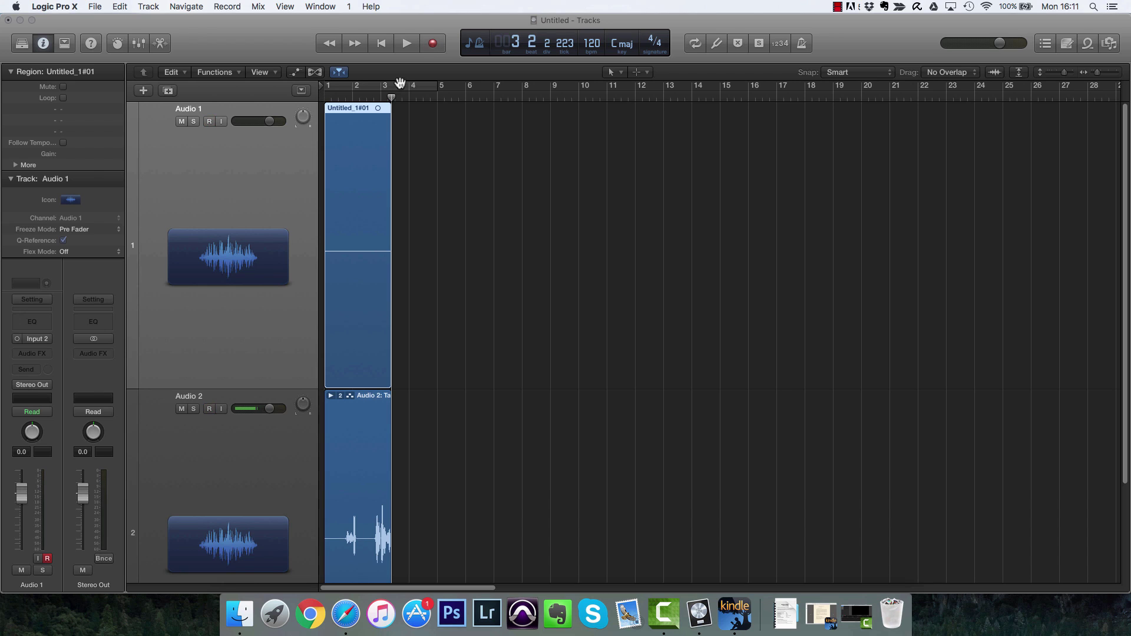
# - Delete the Audio 1 region and the Audio 2 take folder, including their recorded audio files on disk
pyautogui.press('Return')
pyautogui.click(370, 320)
pyautogui.press('Delete')
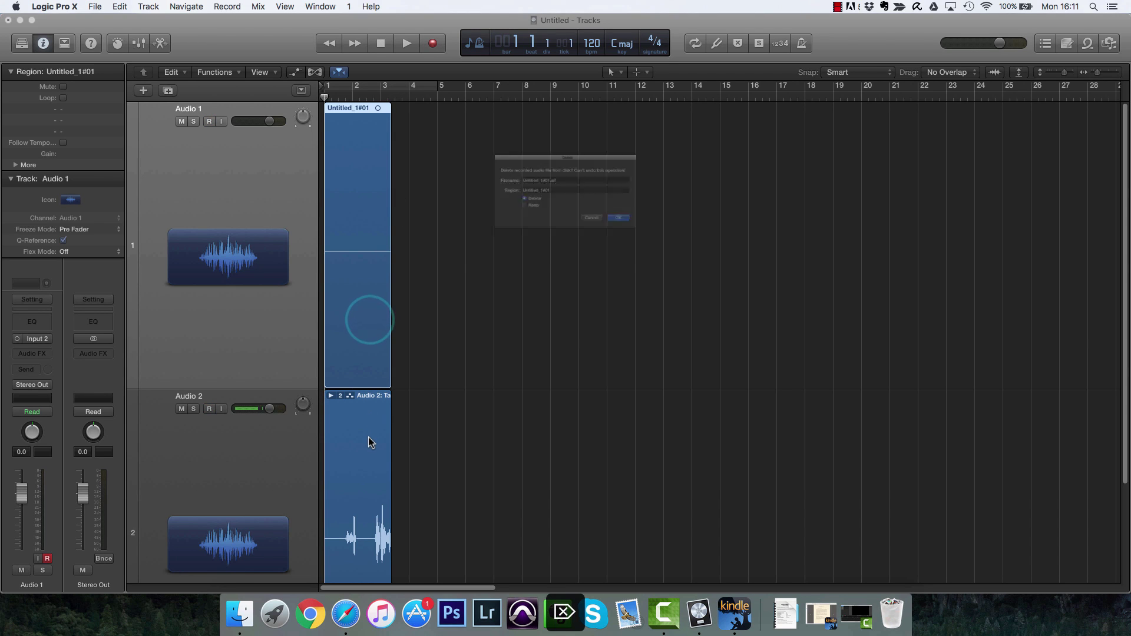
pyautogui.click(659, 236)
pyautogui.click(384, 417)
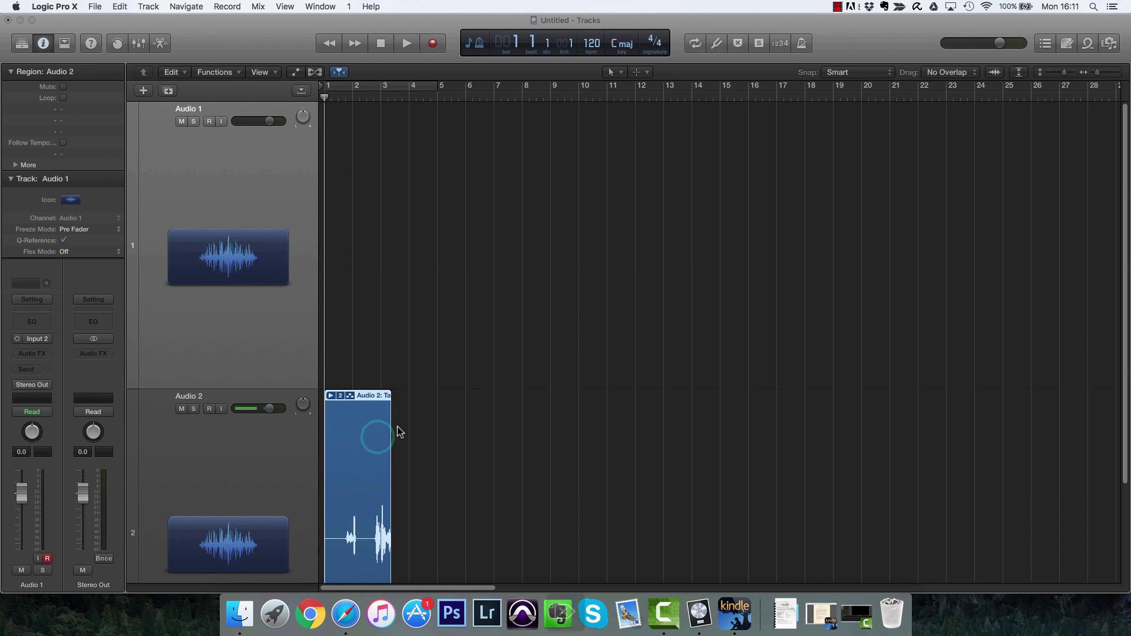
pyautogui.press('Delete')
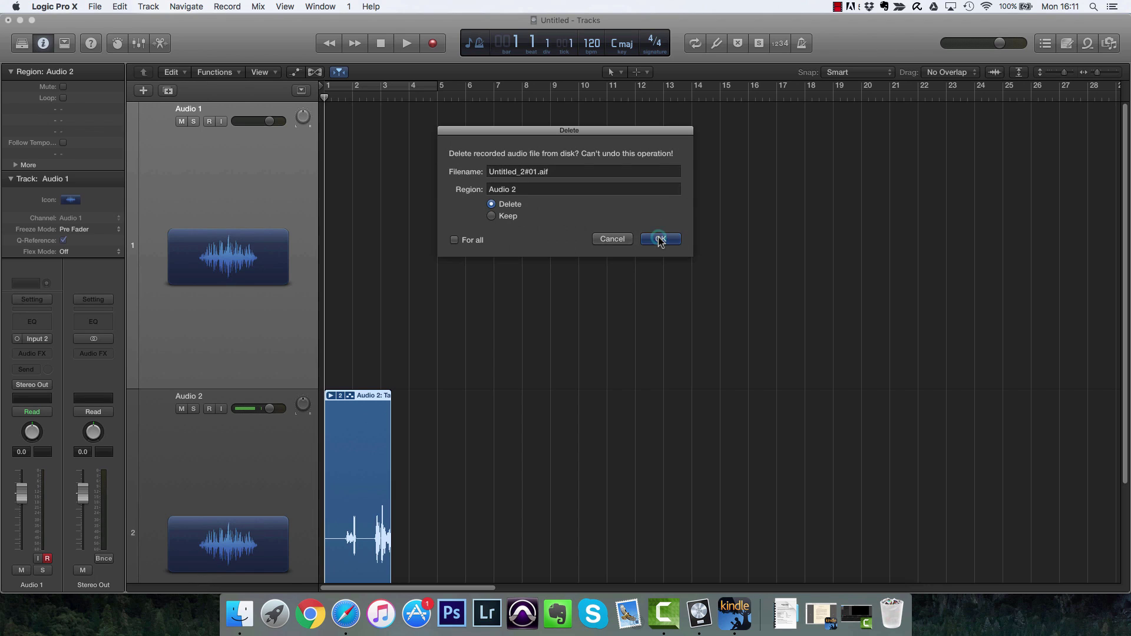
pyautogui.click(659, 239)
# - Open the project's recording settings and look through the count-in length options, leaving None selected
pyautogui.click(236, 7)
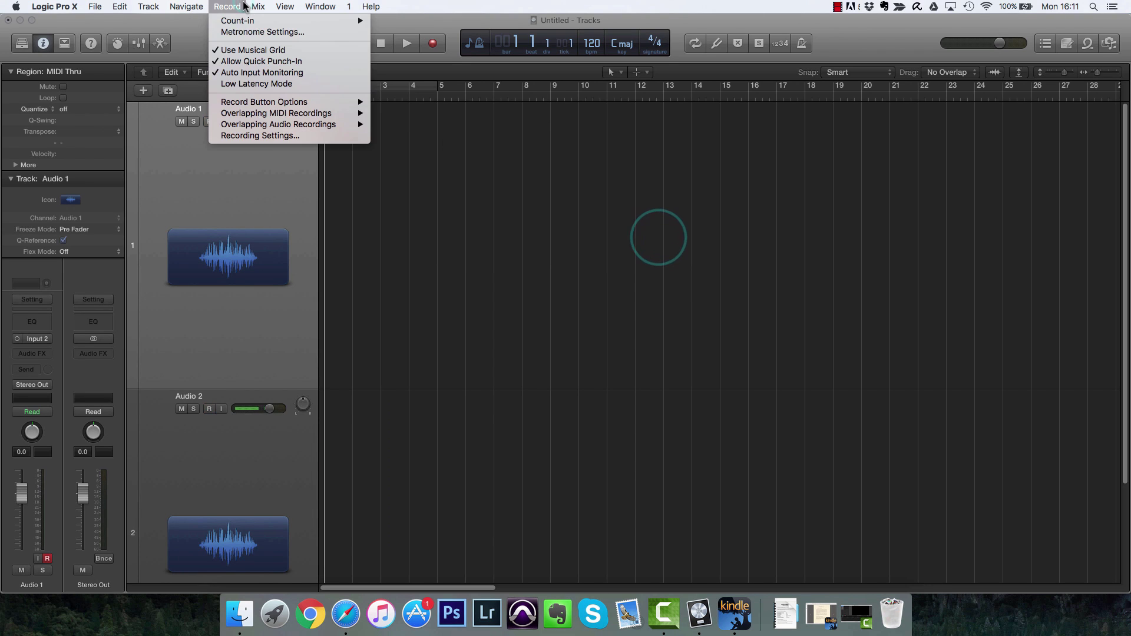
pyautogui.click(277, 135)
pyautogui.moveTo(691, 160); pyautogui.dragTo(744, 154)
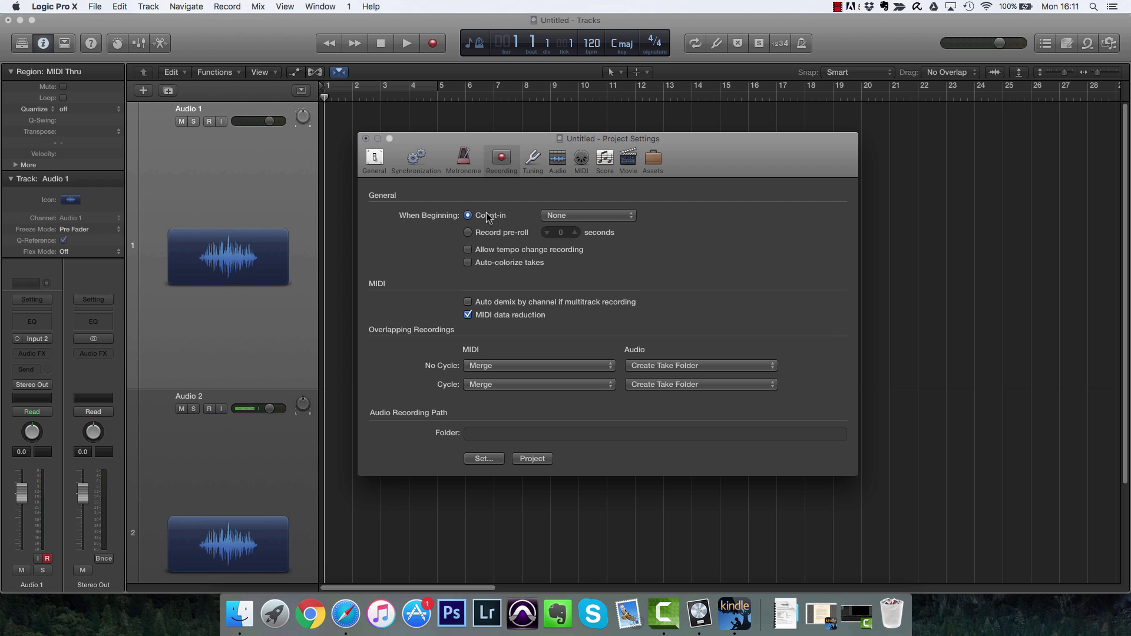
pyautogui.click(779, 46)
pyautogui.click(598, 215)
pyautogui.click(695, 217)
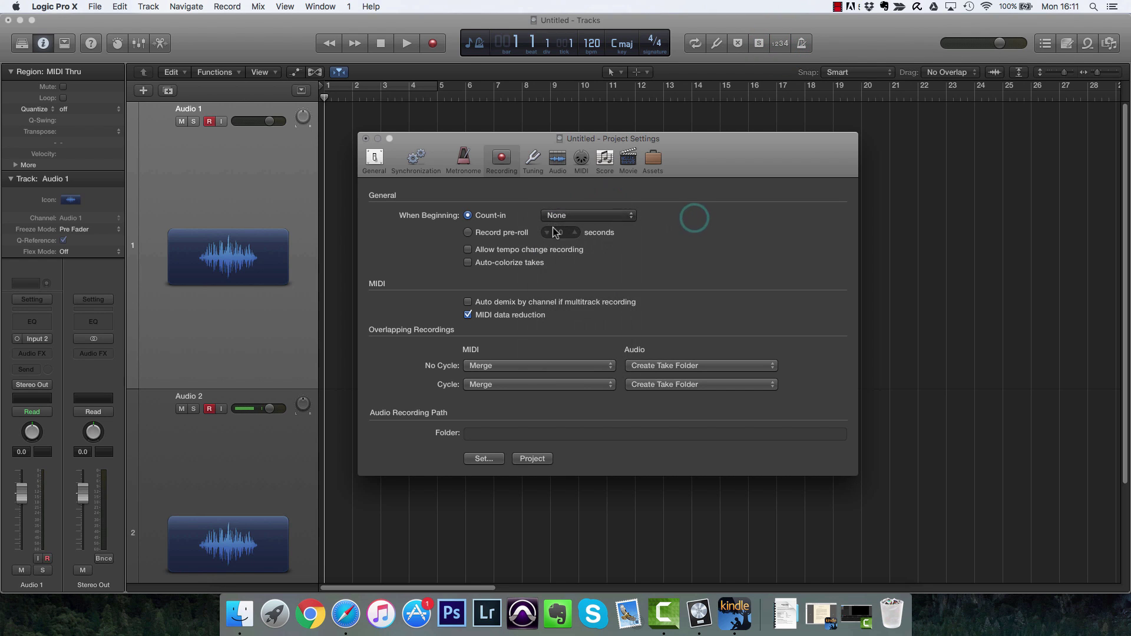
# - Set recording to begin with a 2-second record pre-roll and record about one bar on both armed tracks
pyautogui.click(508, 234)
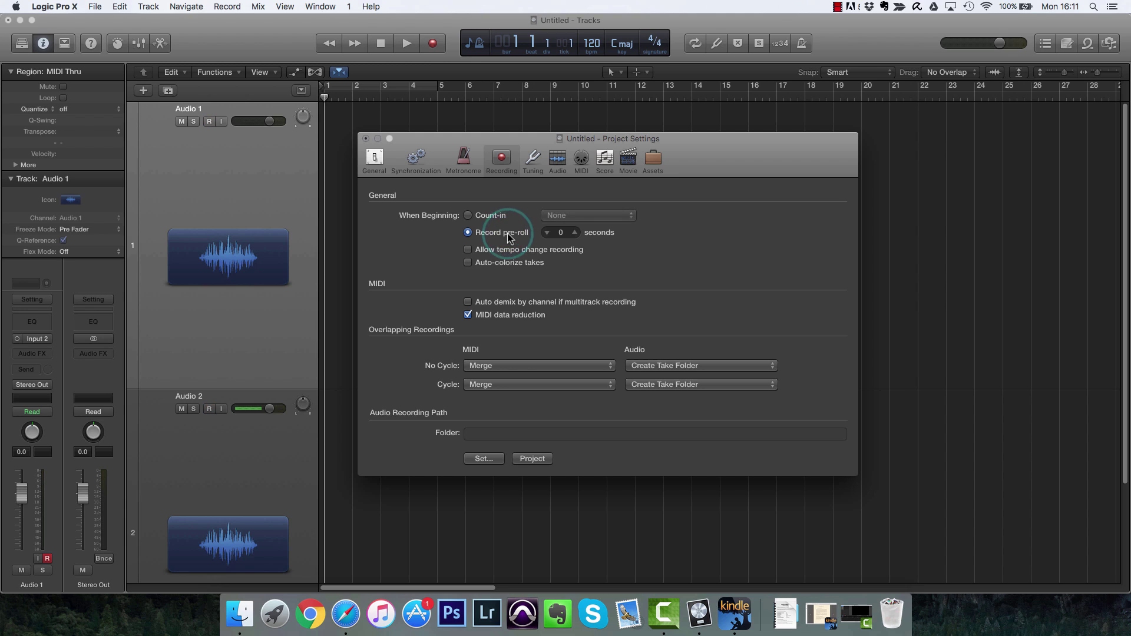
pyautogui.click(573, 232)
pyautogui.click(574, 233)
pyautogui.click(365, 139)
pyautogui.click(433, 44)
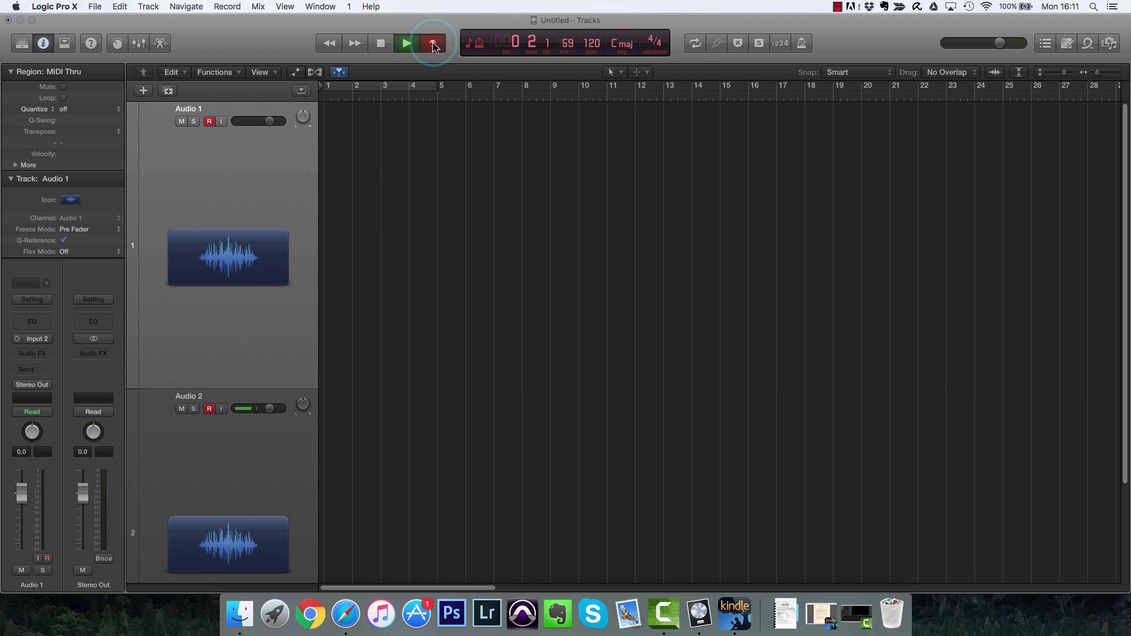
pyautogui.click(387, 48)
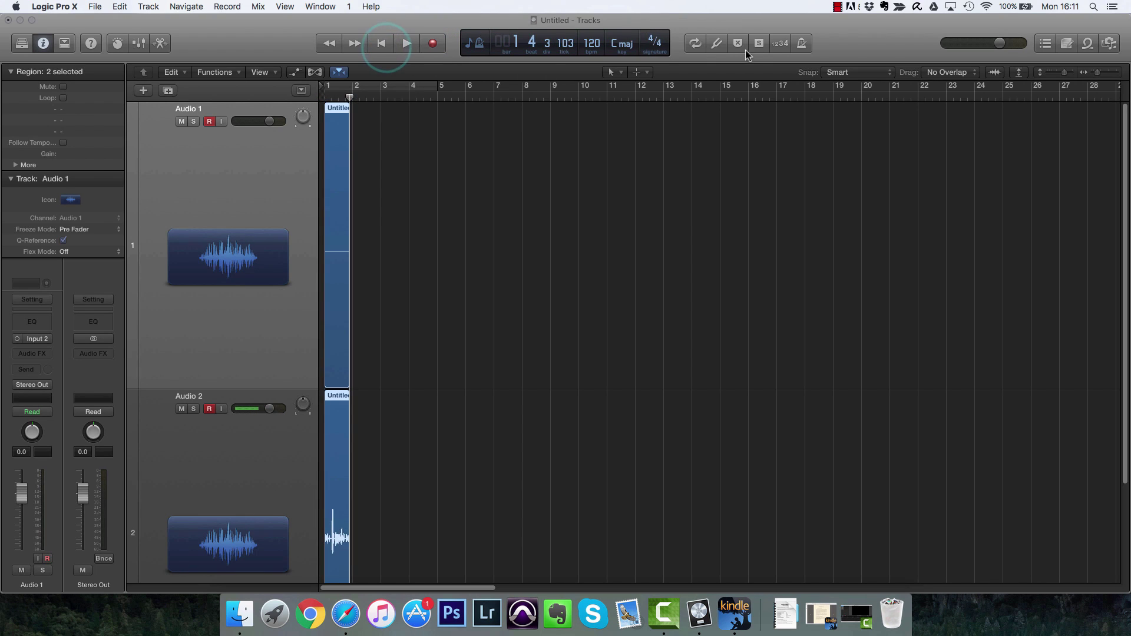
# - Switch the project's recording start back to Count-in and enable Auto-colorize takes
pyautogui.click(239, 7)
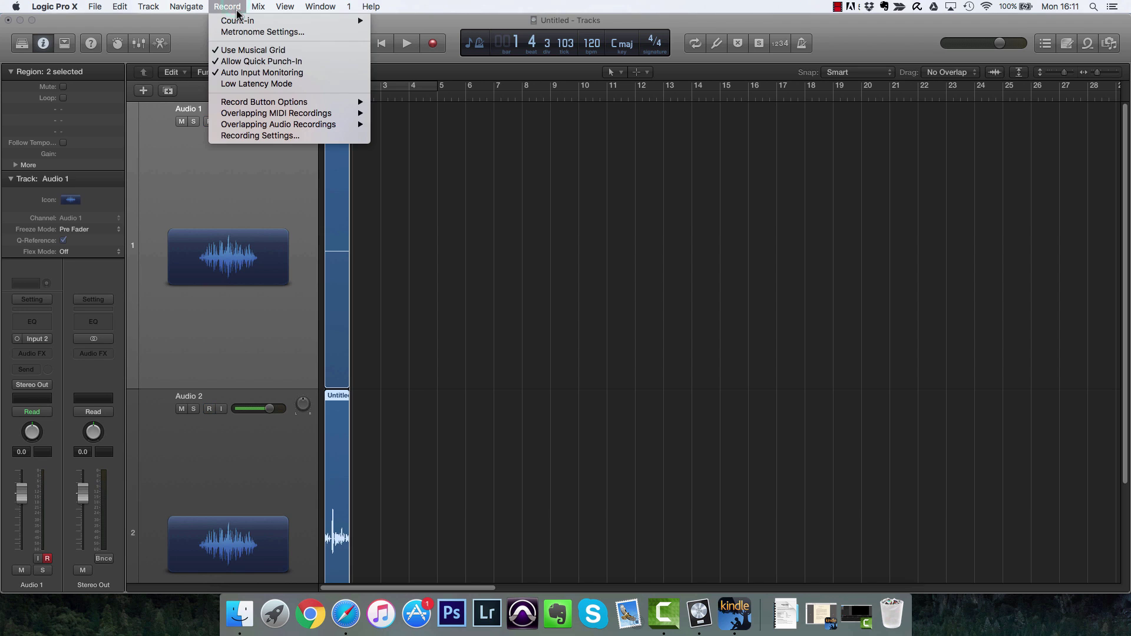
pyautogui.click(280, 133)
pyautogui.click(487, 218)
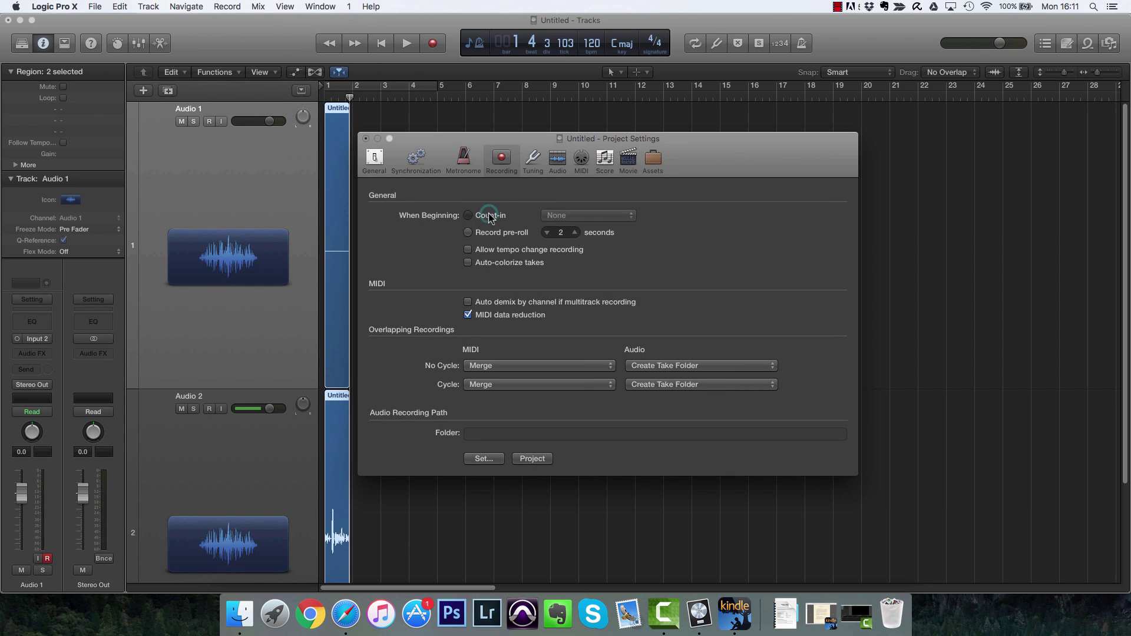
pyautogui.press('x')
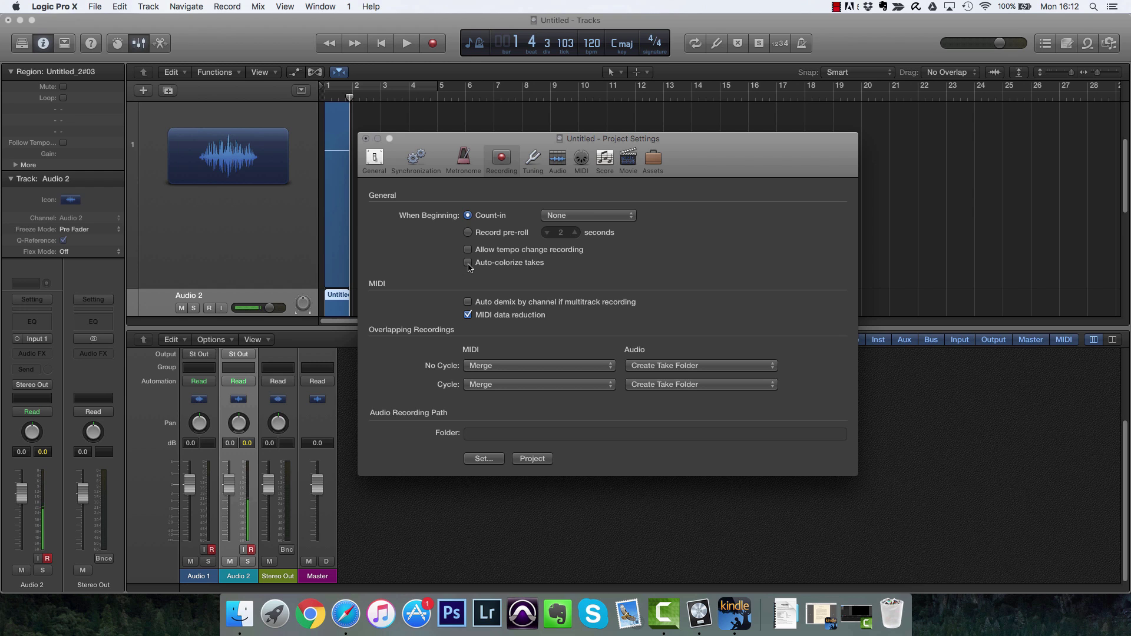
pyautogui.click(469, 265)
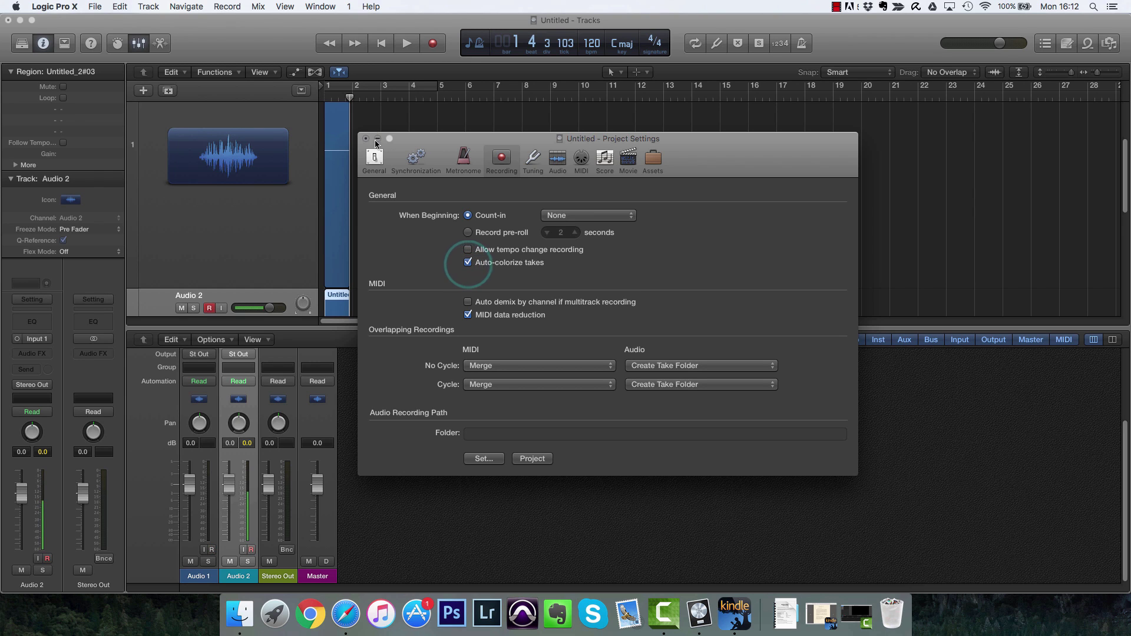
pyautogui.click(366, 138)
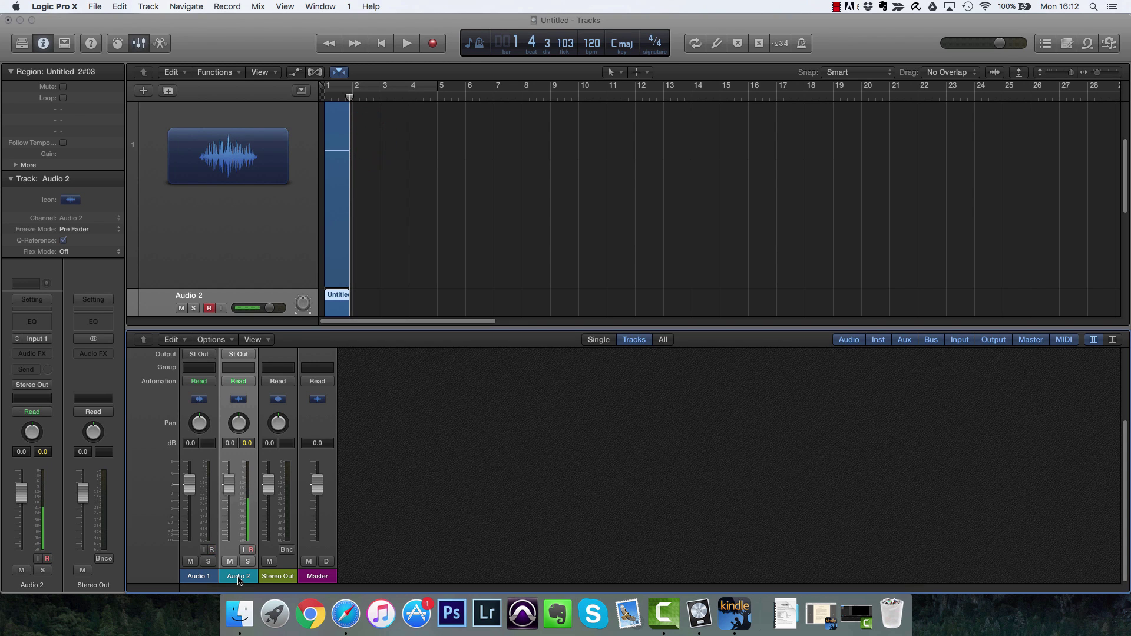
# - Try several palette colors on the Audio 2 channel strip, settle on blue-violet, and close the palette and mixer
pyautogui.hotkey('alt', 'c')
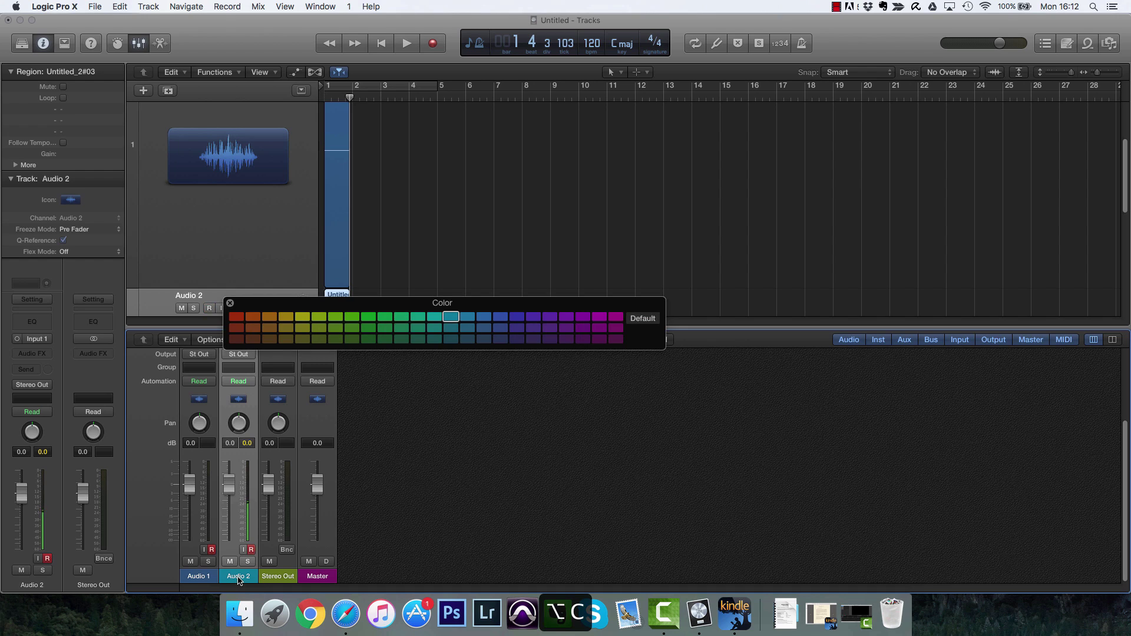
pyautogui.moveTo(298, 302); pyautogui.dragTo(466, 302)
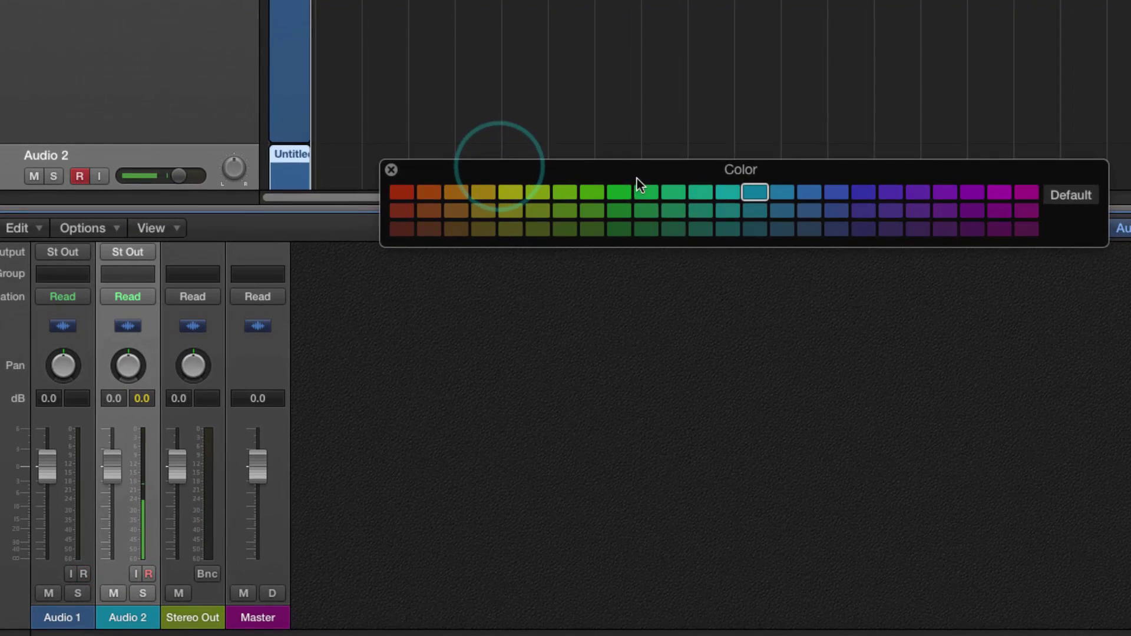
pyautogui.moveTo(638, 179); pyautogui.dragTo(631, 112)
pyautogui.click(596, 122)
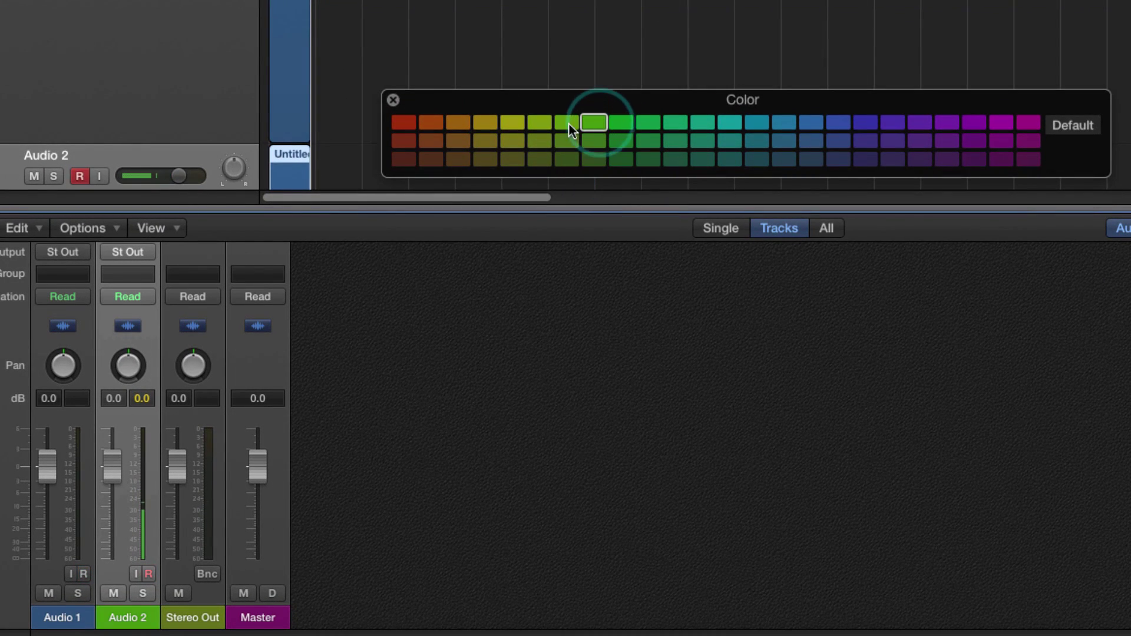
pyautogui.click(459, 123)
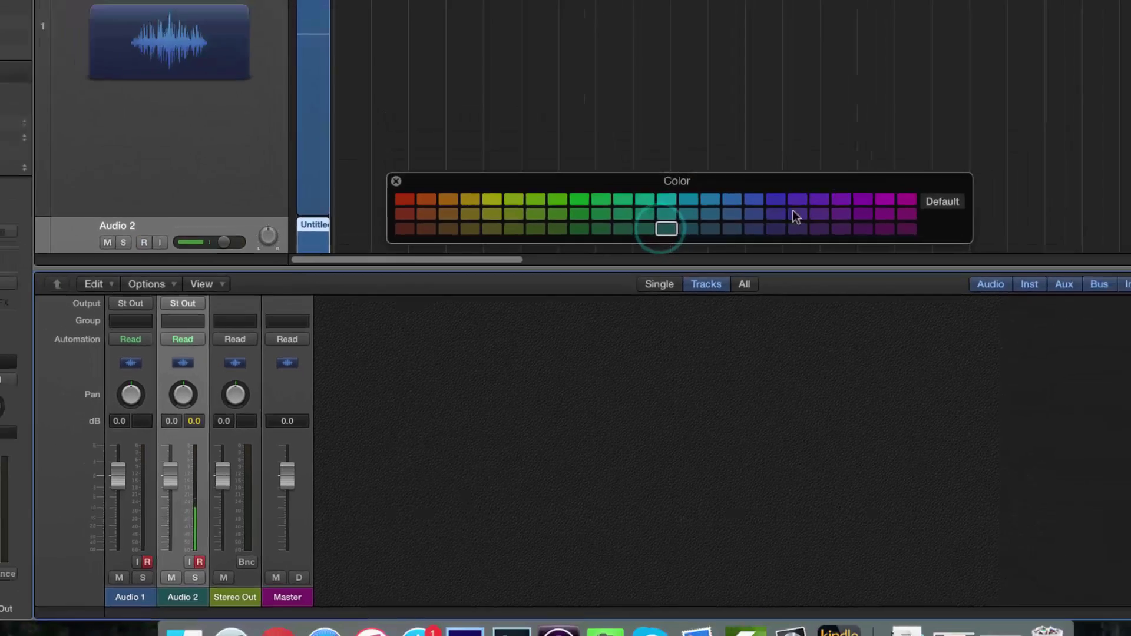
pyautogui.click(892, 123)
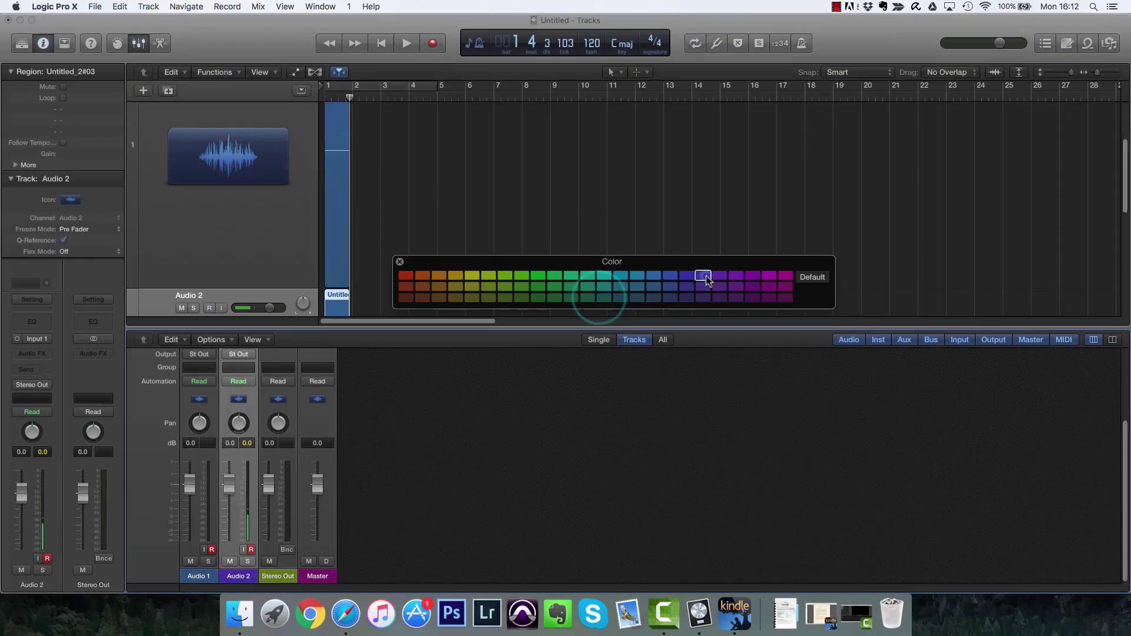
pyautogui.click(401, 263)
pyautogui.press('x')
# - Record a bit over two bars over the existing regions on both tracks and collapse the Audio 2 take folder
pyautogui.press('Return')
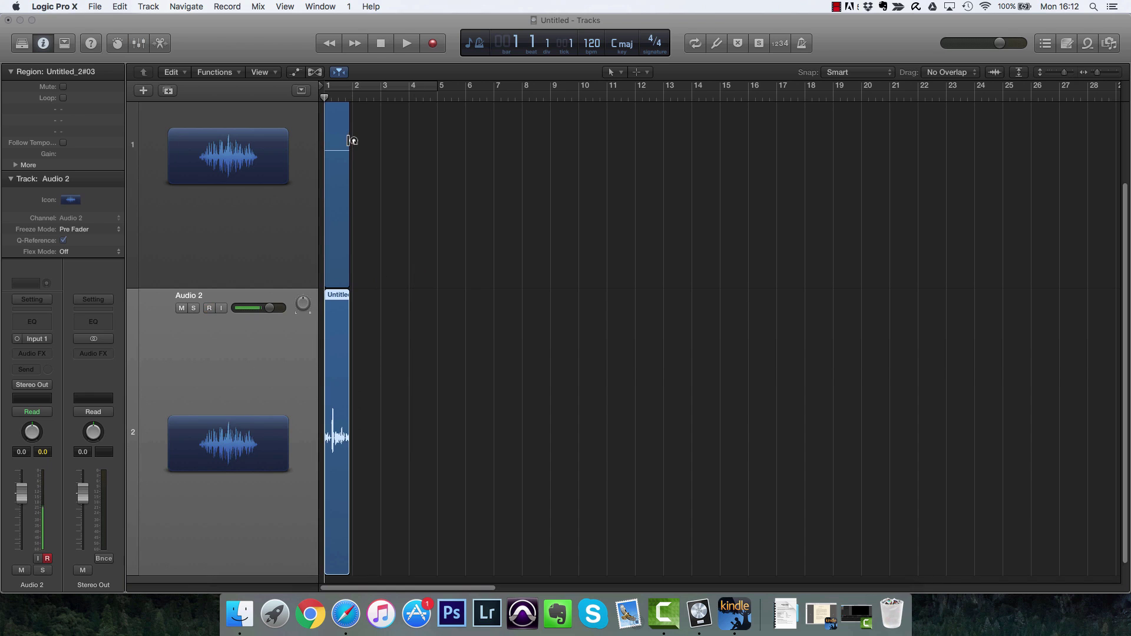
pyautogui.scroll(-1, 426, 164)
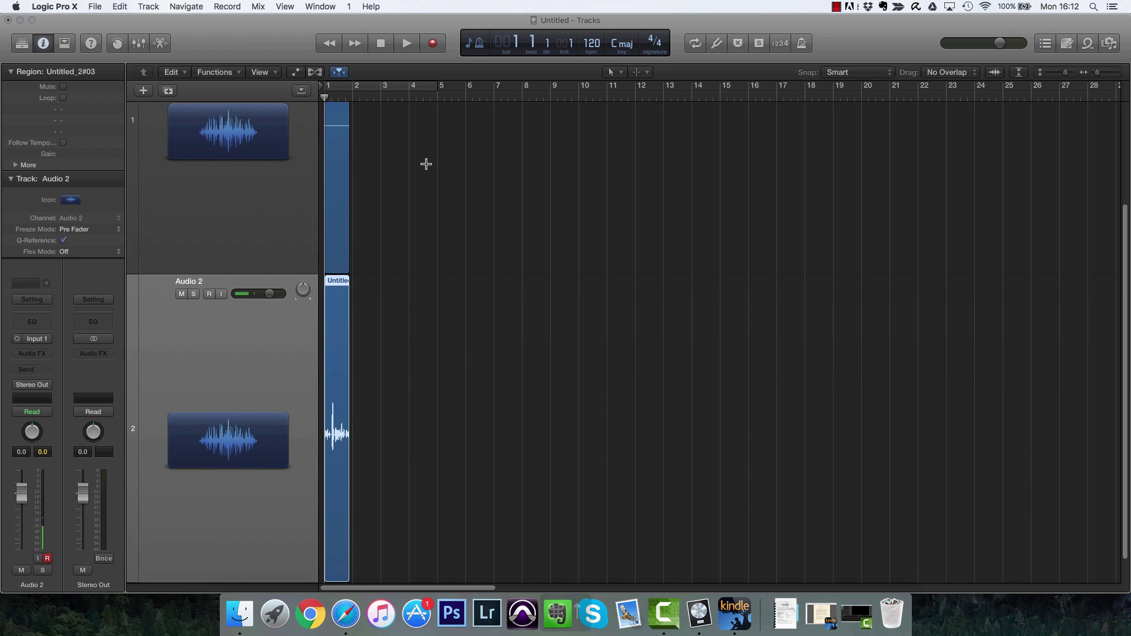
pyautogui.scroll(-3, 426, 164)
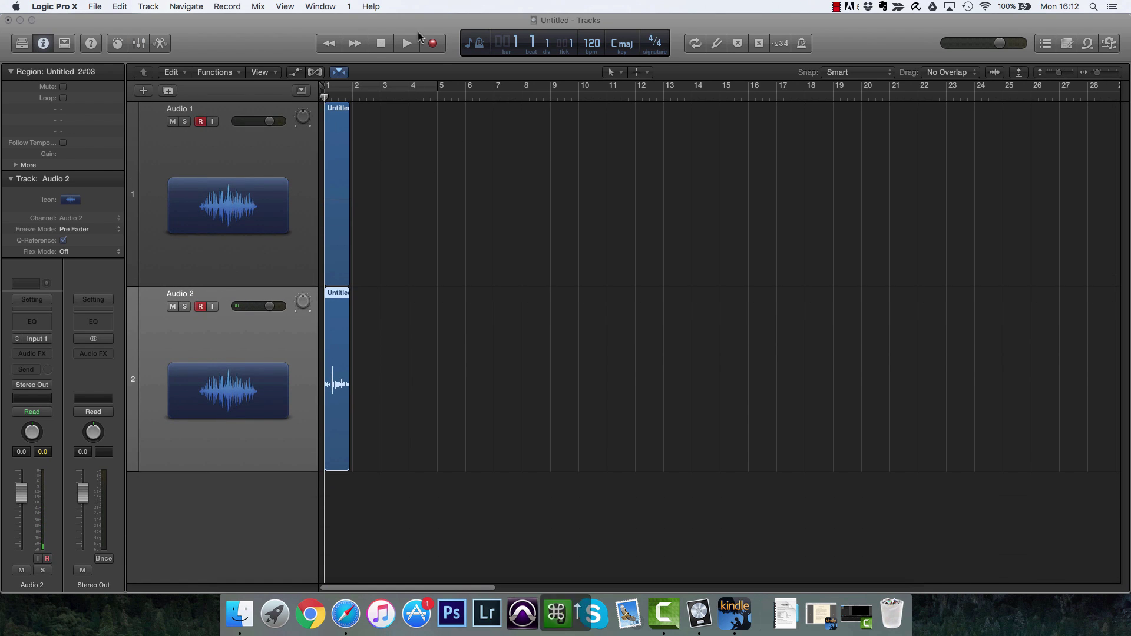
pyautogui.click(433, 43)
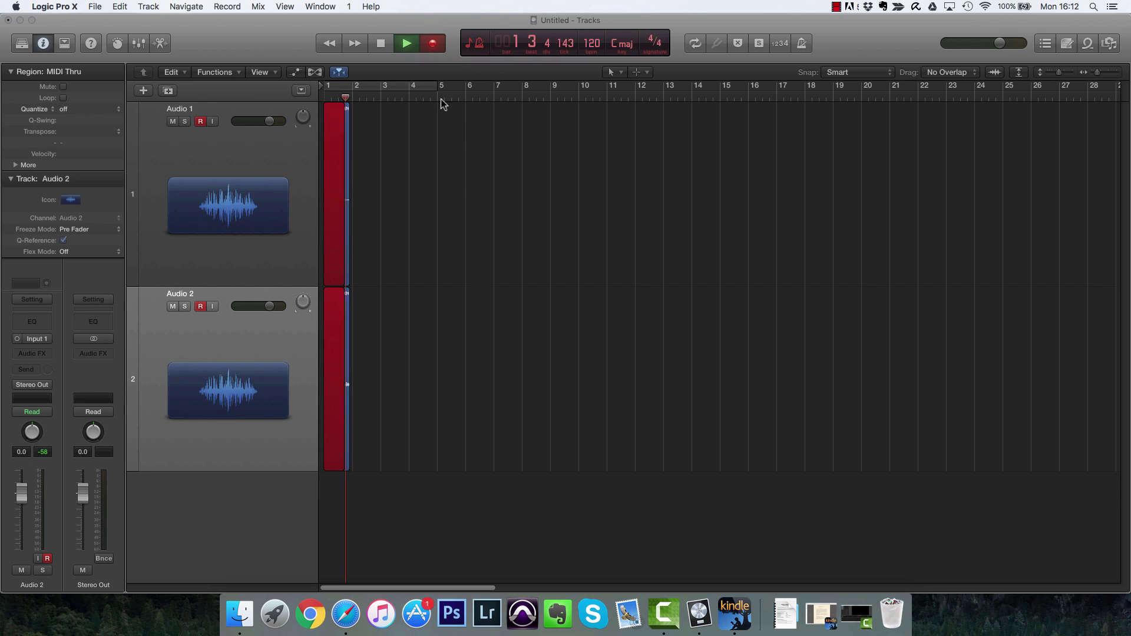
pyautogui.click(382, 44)
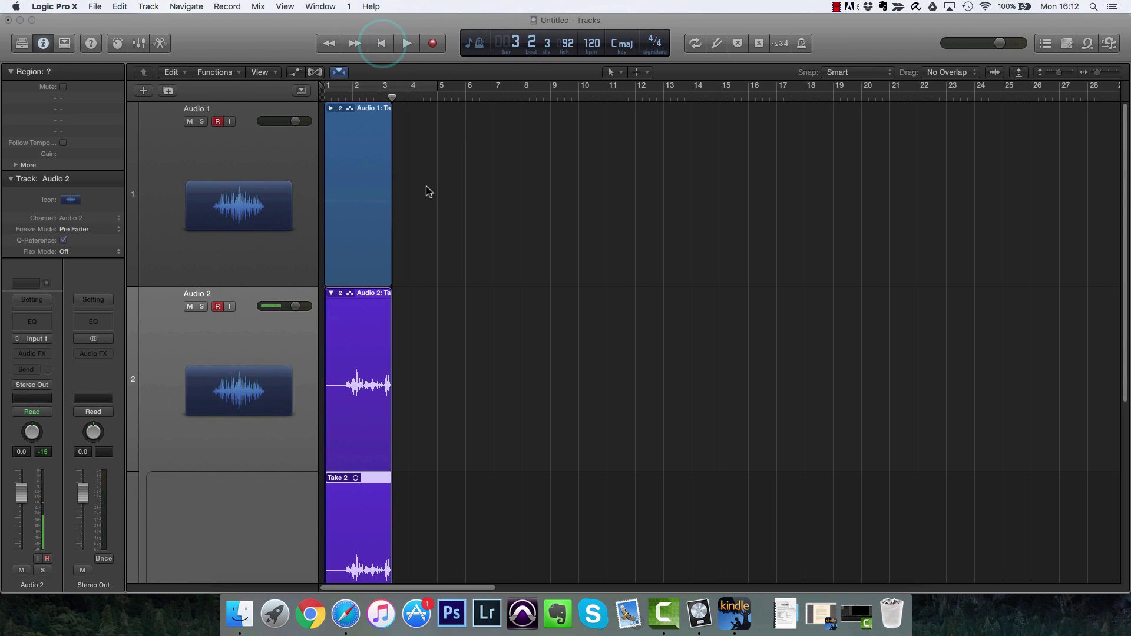
pyautogui.click(331, 293)
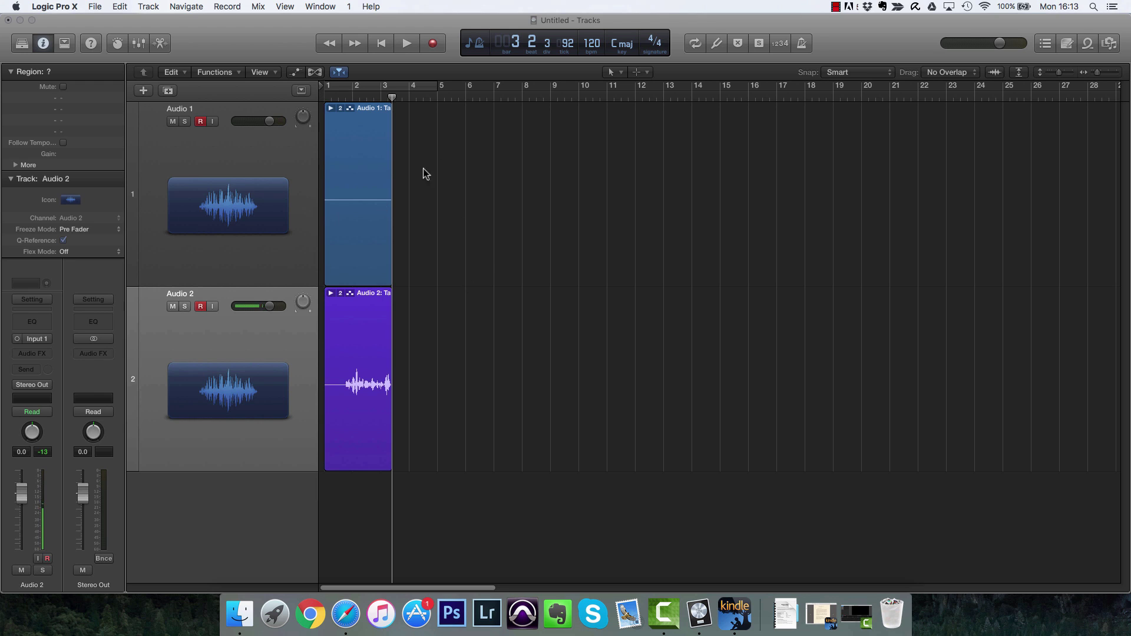
# - Open the project's recording settings again
pyautogui.click(238, 7)
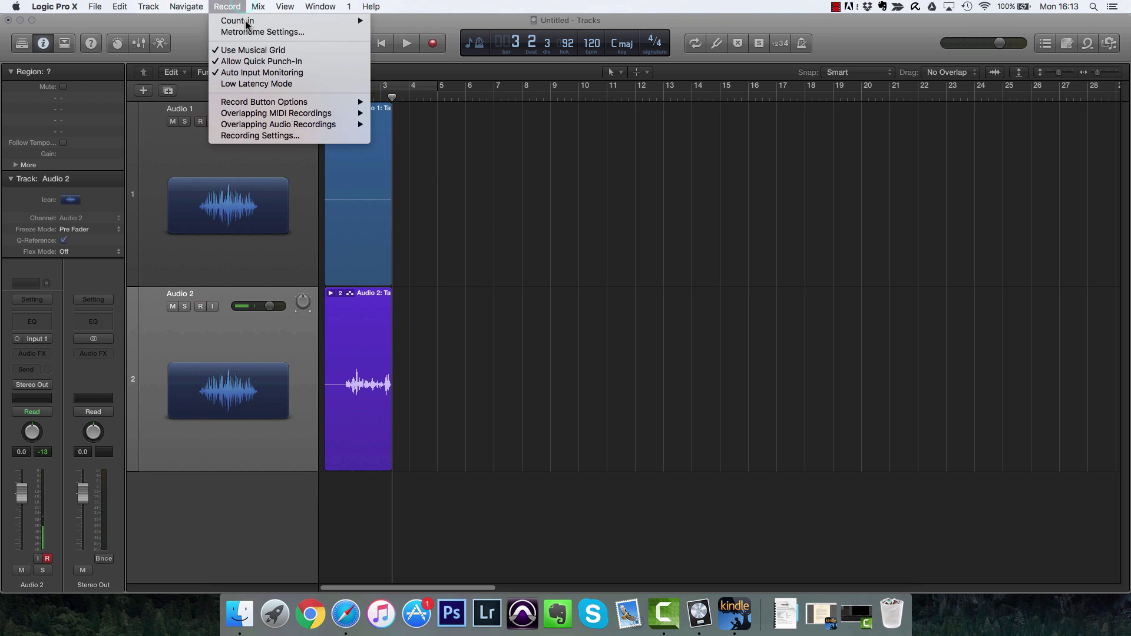
pyautogui.click(265, 136)
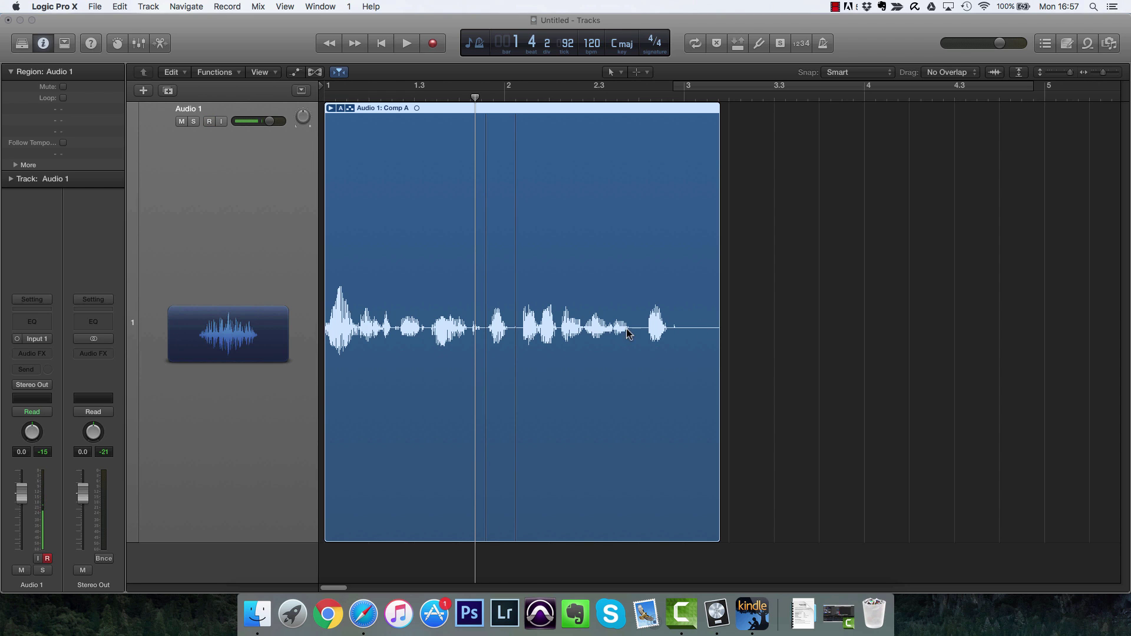
# - Shorten the Audio 1 comp folder to about bar 1.3, and extend its end to just before bar 3.3
pyautogui.click(744, 288)
pyautogui.click(661, 299)
pyautogui.moveTo(717, 481); pyautogui.dragTo(426, 475)
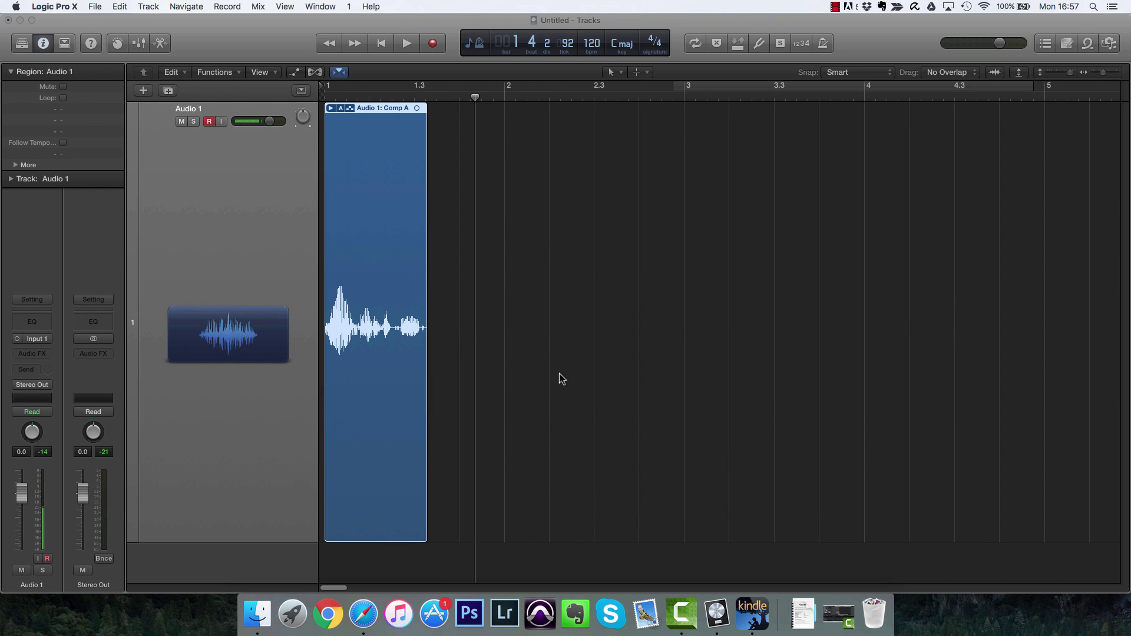
pyautogui.moveTo(422, 519); pyautogui.dragTo(749, 471)
pyautogui.click(593, 415)
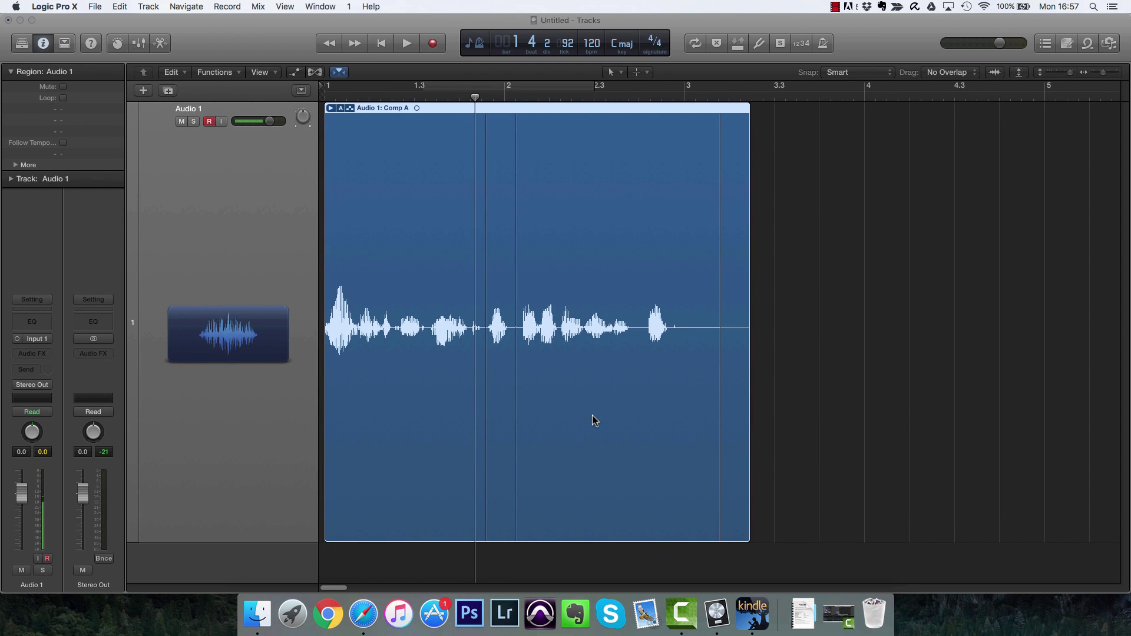
# - Delete the Audio 1 comp folder from the track, keep all its recorded files on disk, and return the playhead to the start
pyautogui.press('Delete')
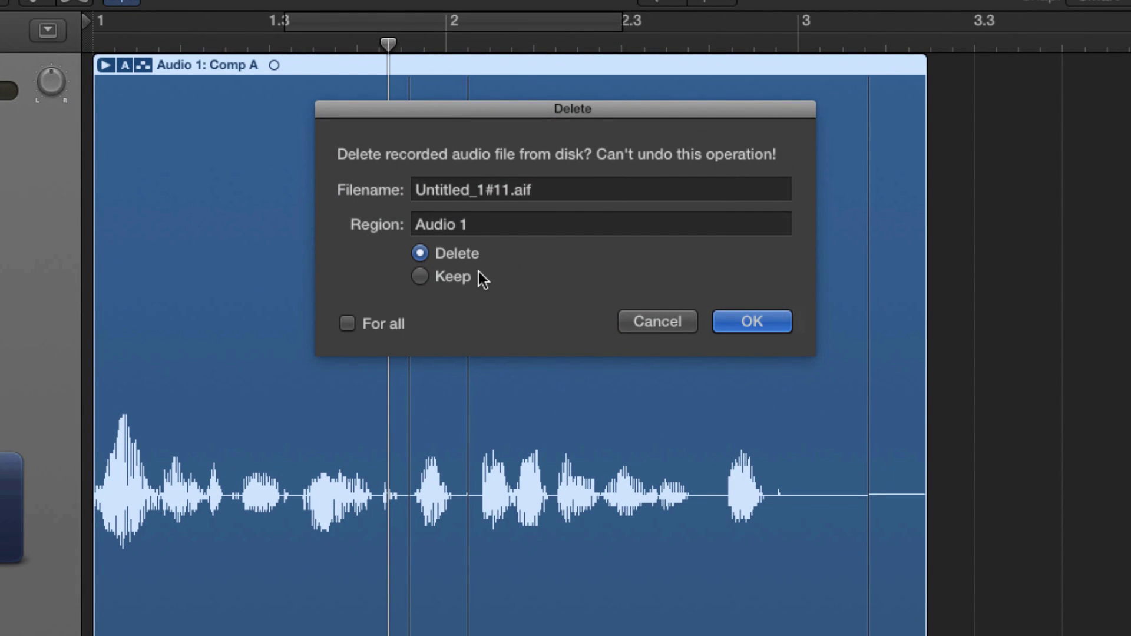
pyautogui.click(451, 280)
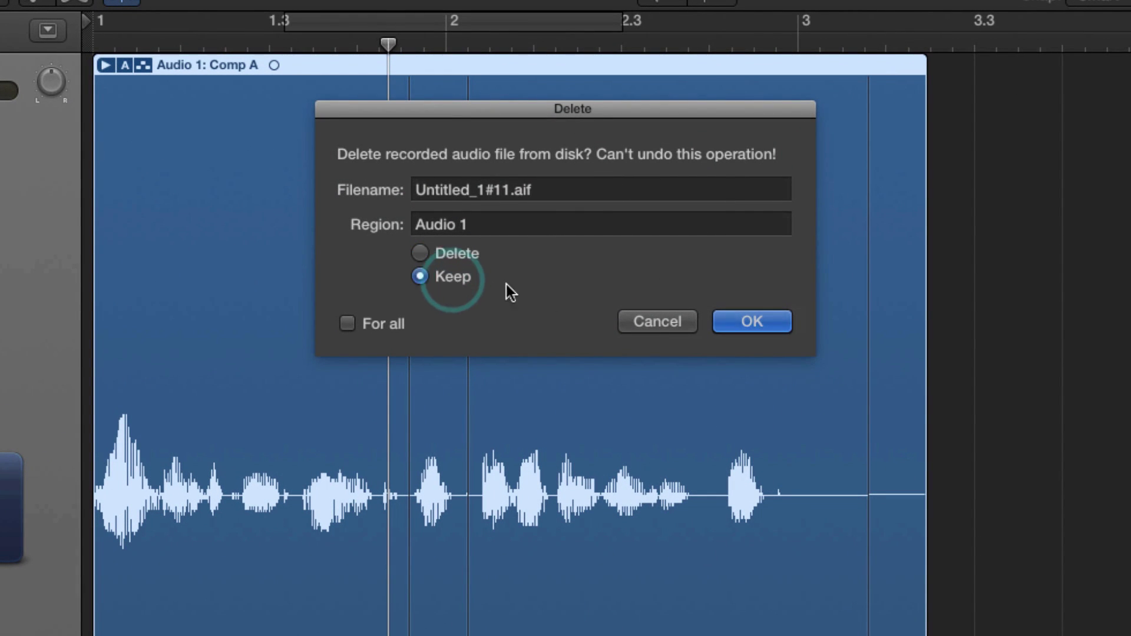
pyautogui.click(755, 327)
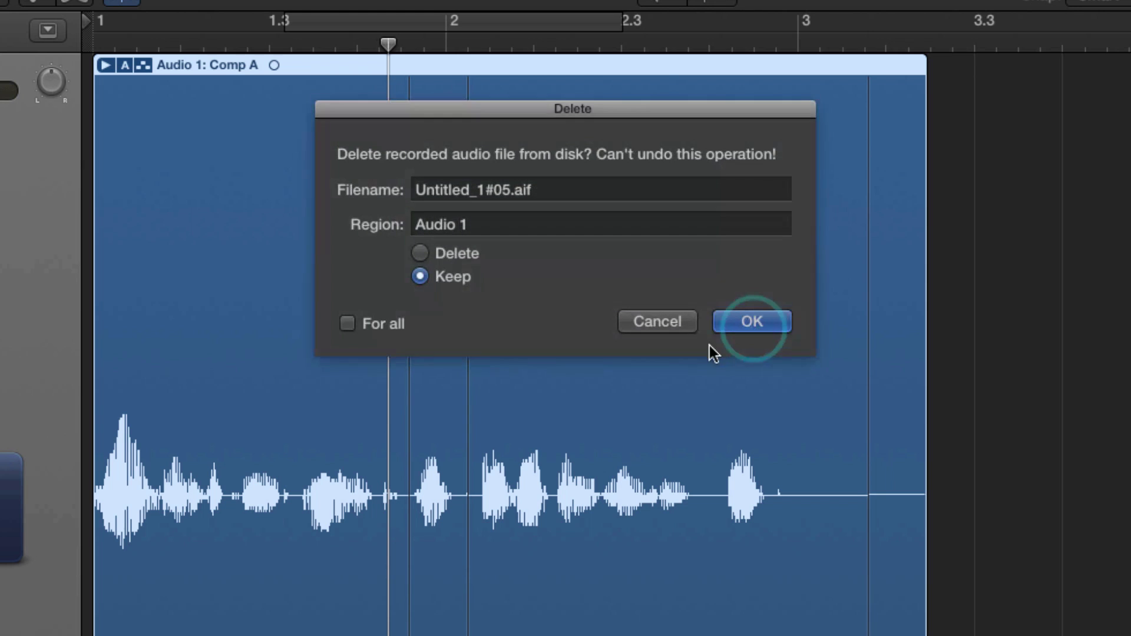
pyautogui.click(745, 321)
pyautogui.click(775, 323)
pyautogui.click(775, 323)
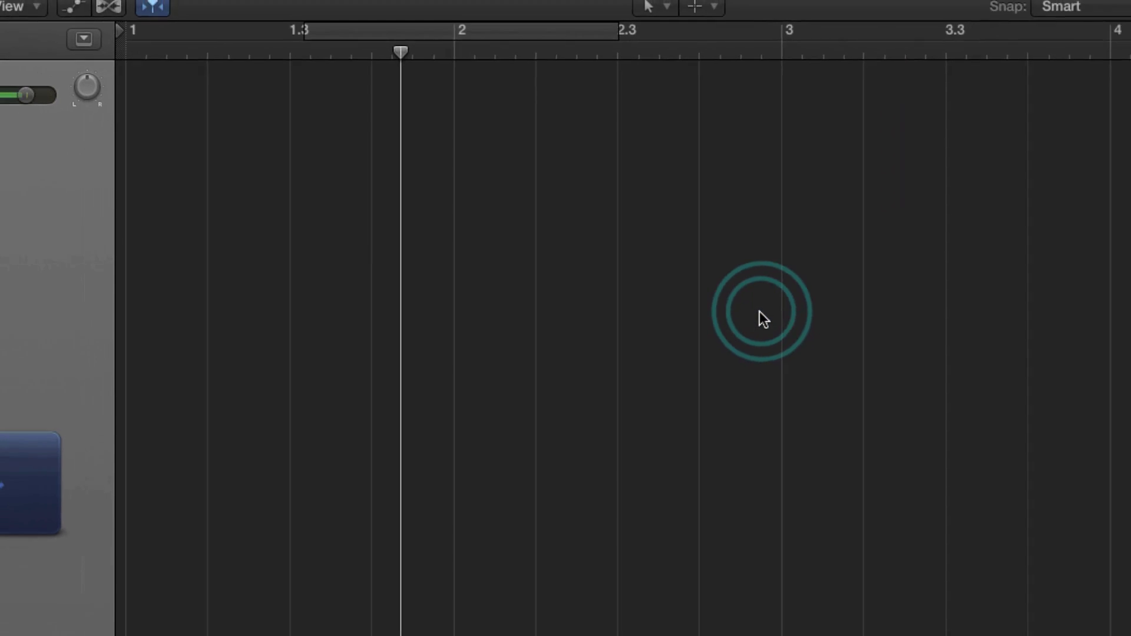
pyautogui.press('Return')
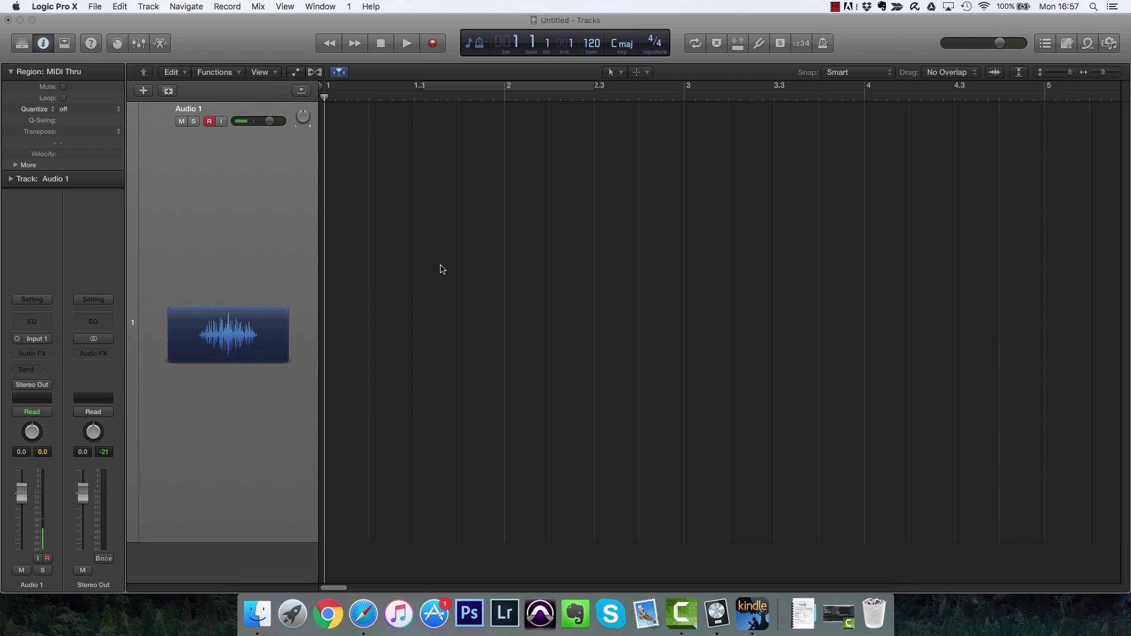
# - Open the browser that lists the project's audio files
pyautogui.click(1114, 43)
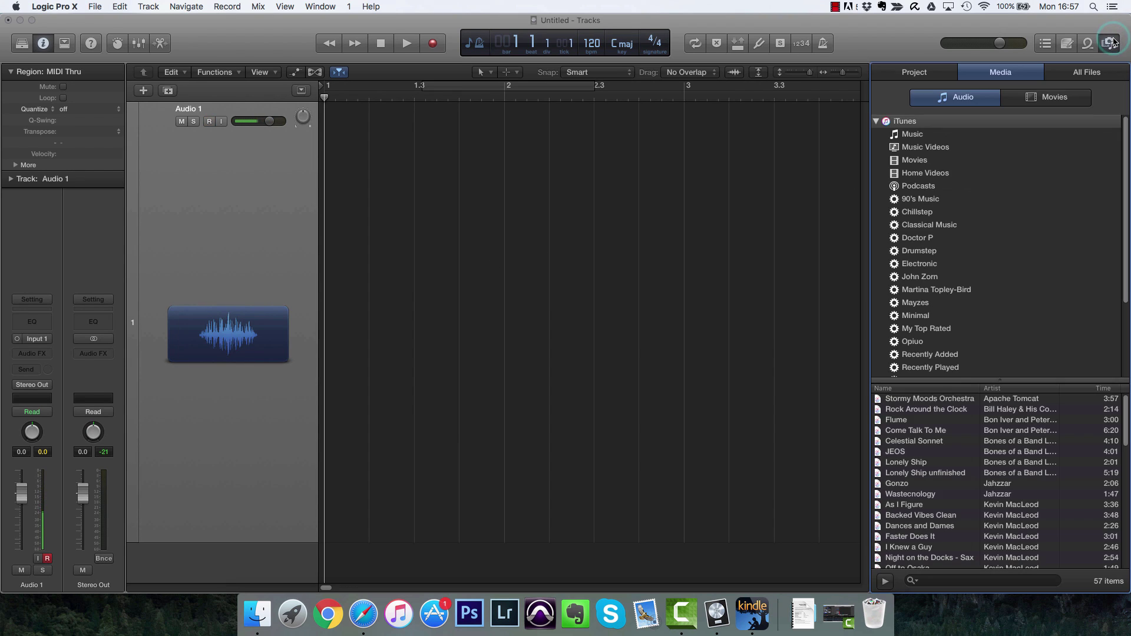
pyautogui.click(900, 72)
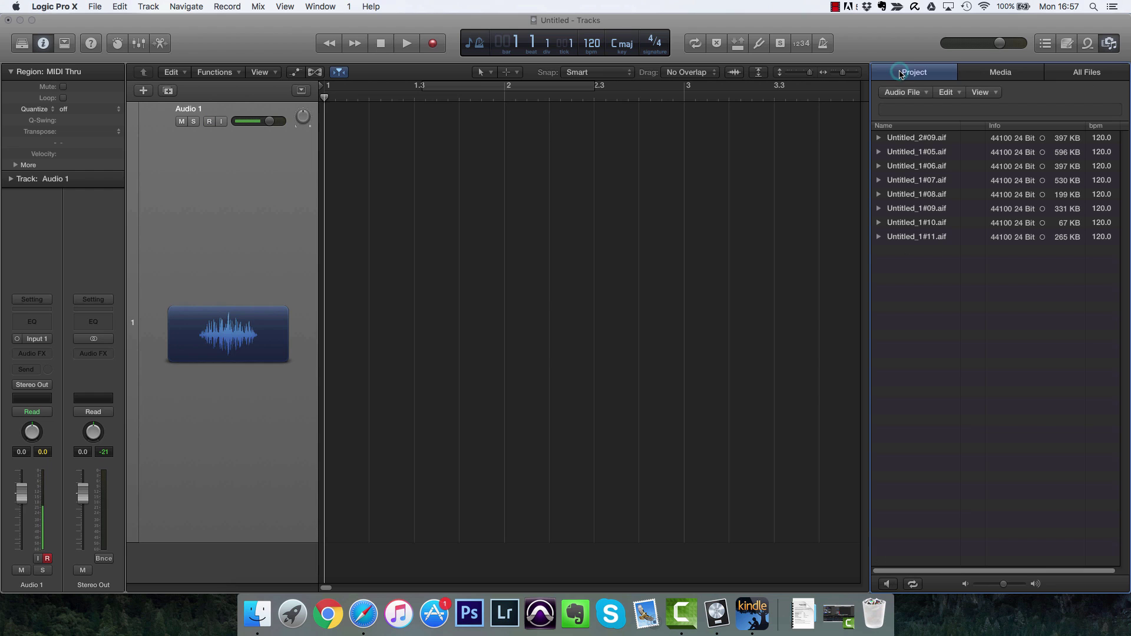
pyautogui.click(1001, 71)
pyautogui.click(935, 71)
# - Expand Untitled_2#09.aif and Untitled_1#05.aif through Untitled_1#09.aif in the project audio list to show their regions
pyautogui.click(878, 139)
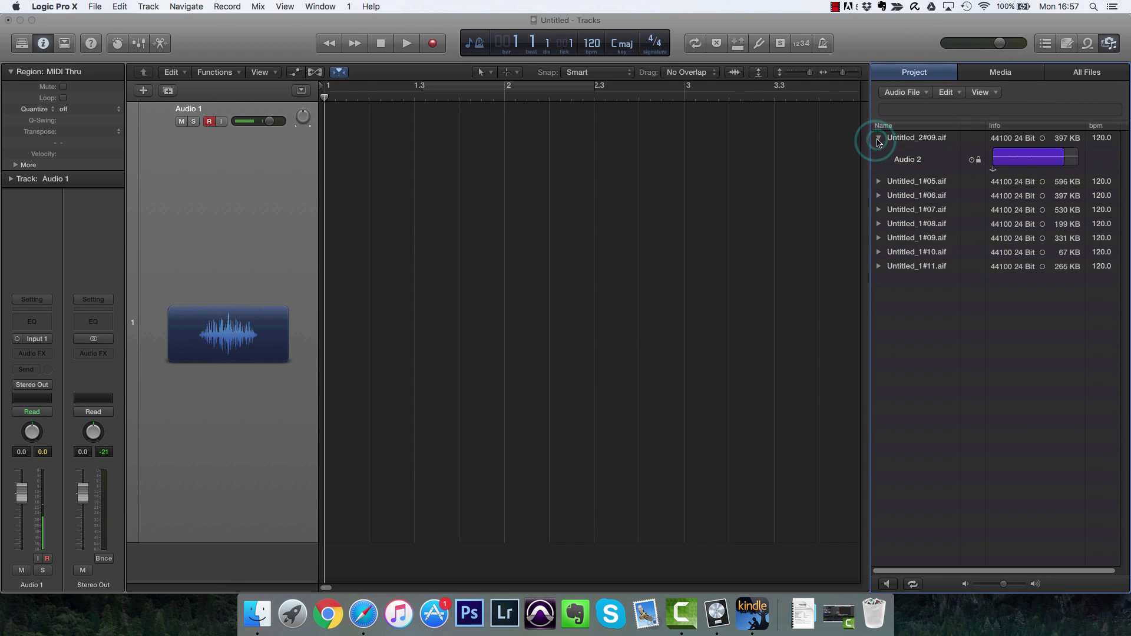
pyautogui.click(878, 139)
pyautogui.click(878, 139)
pyautogui.click(1001, 72)
pyautogui.click(914, 72)
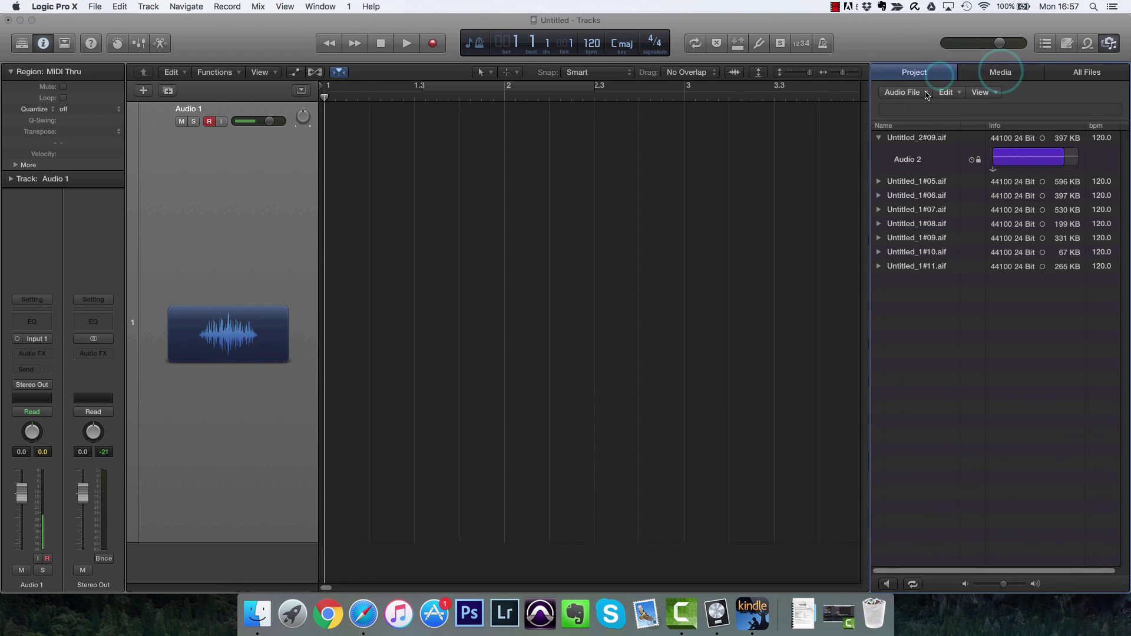
pyautogui.click(878, 182)
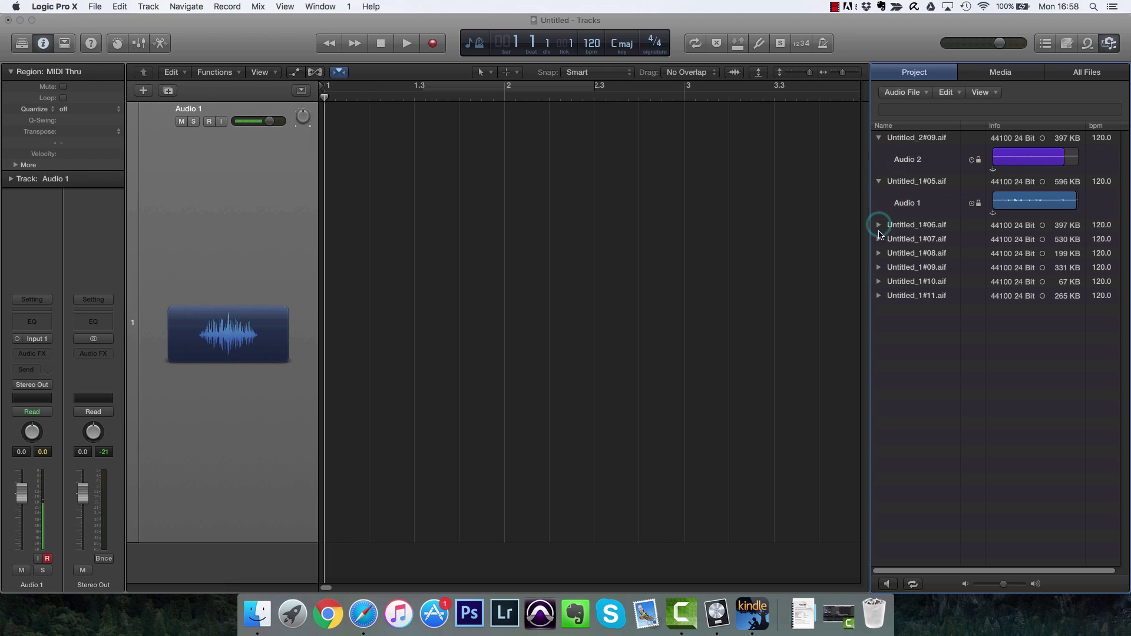
pyautogui.click(879, 225)
pyautogui.click(879, 268)
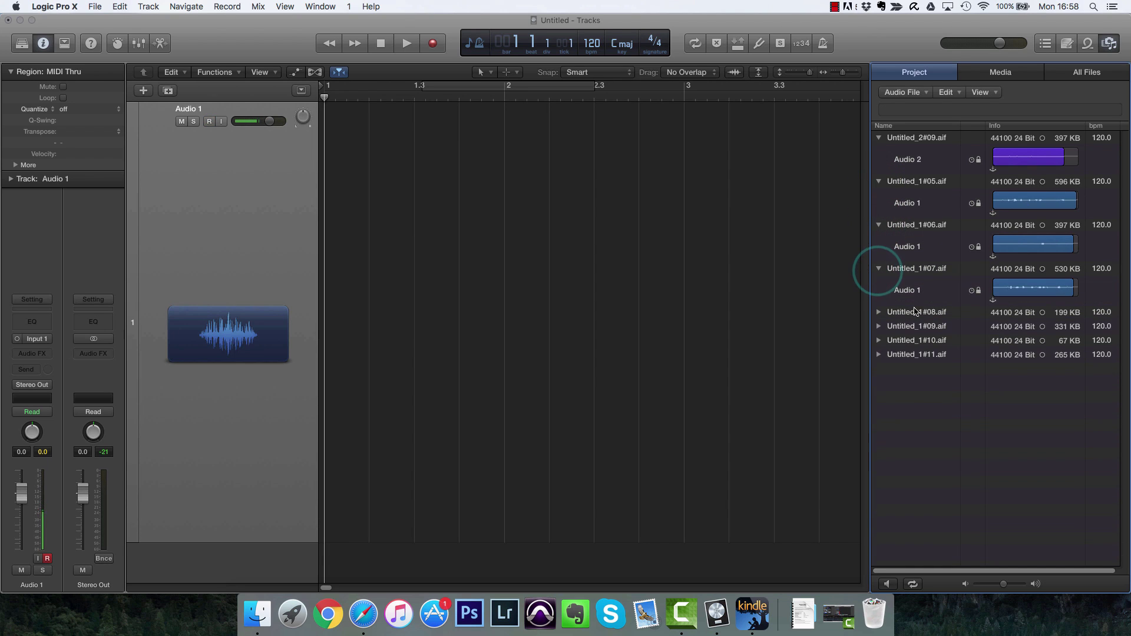
pyautogui.click(880, 313)
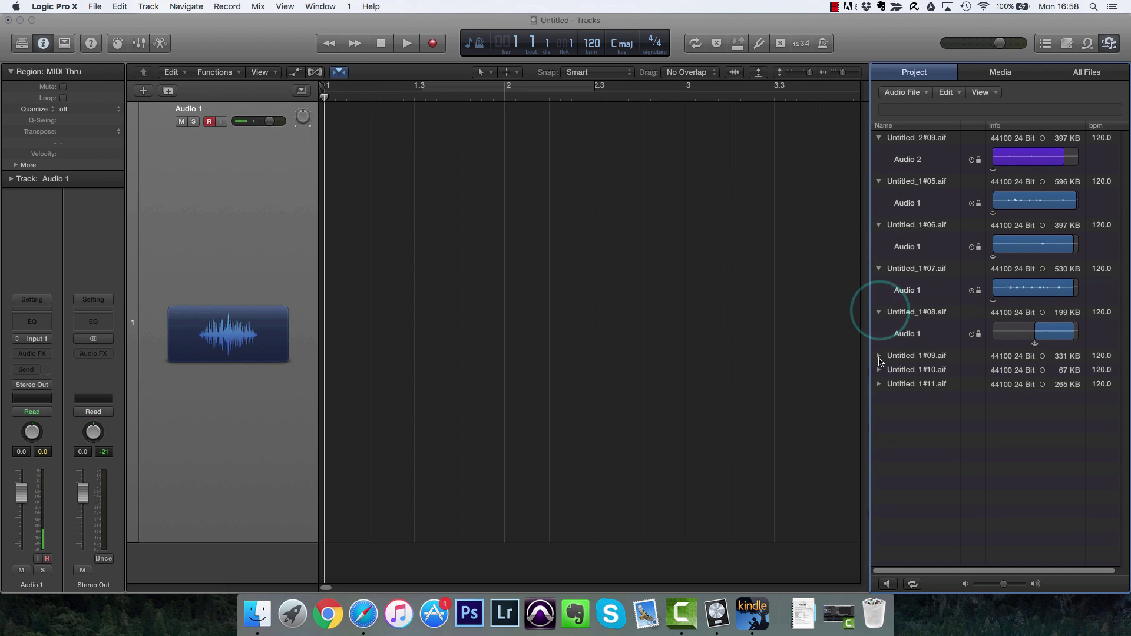
pyautogui.click(879, 356)
# - Look through the media library and the file browser, select the Hoof Samples folder, and return to the project's audio list
pyautogui.click(1001, 72)
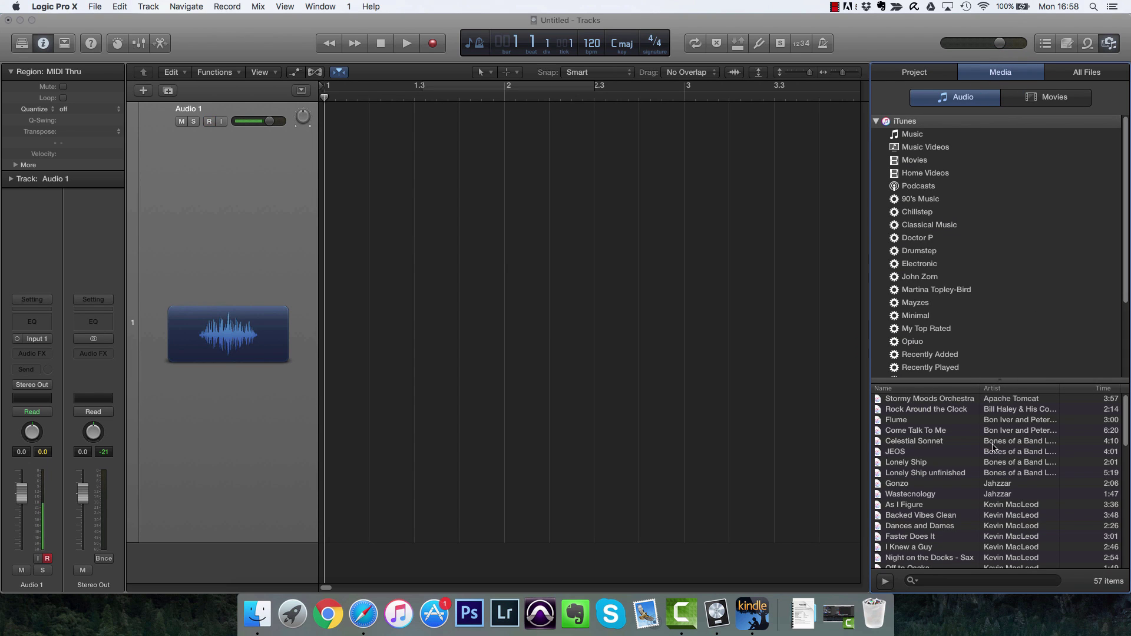
pyautogui.click(1028, 99)
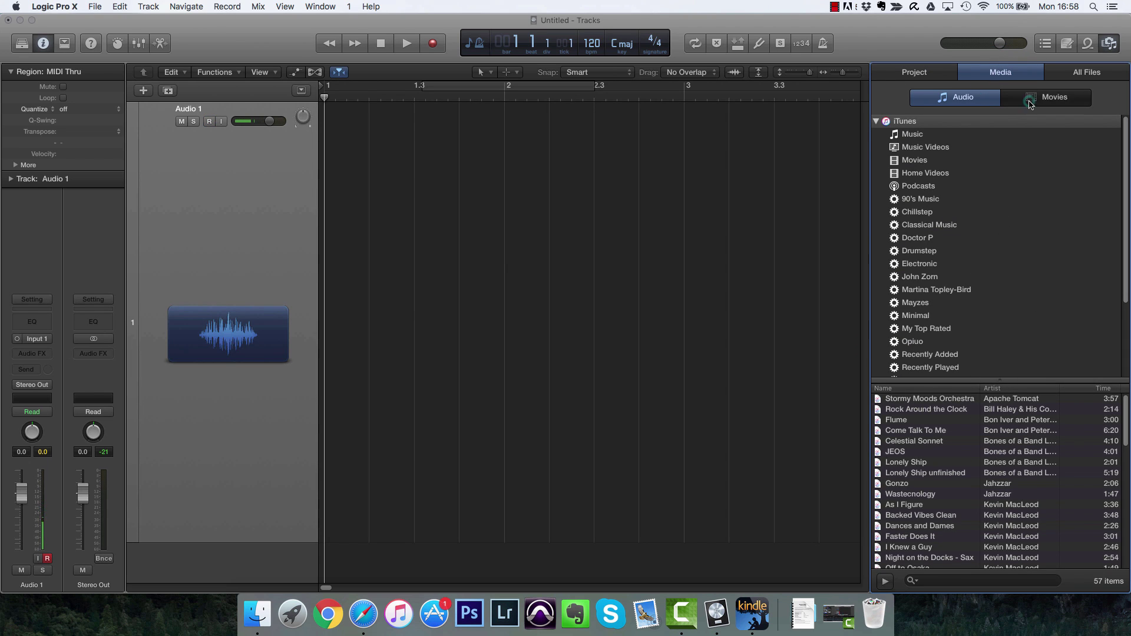
pyautogui.click(1087, 77)
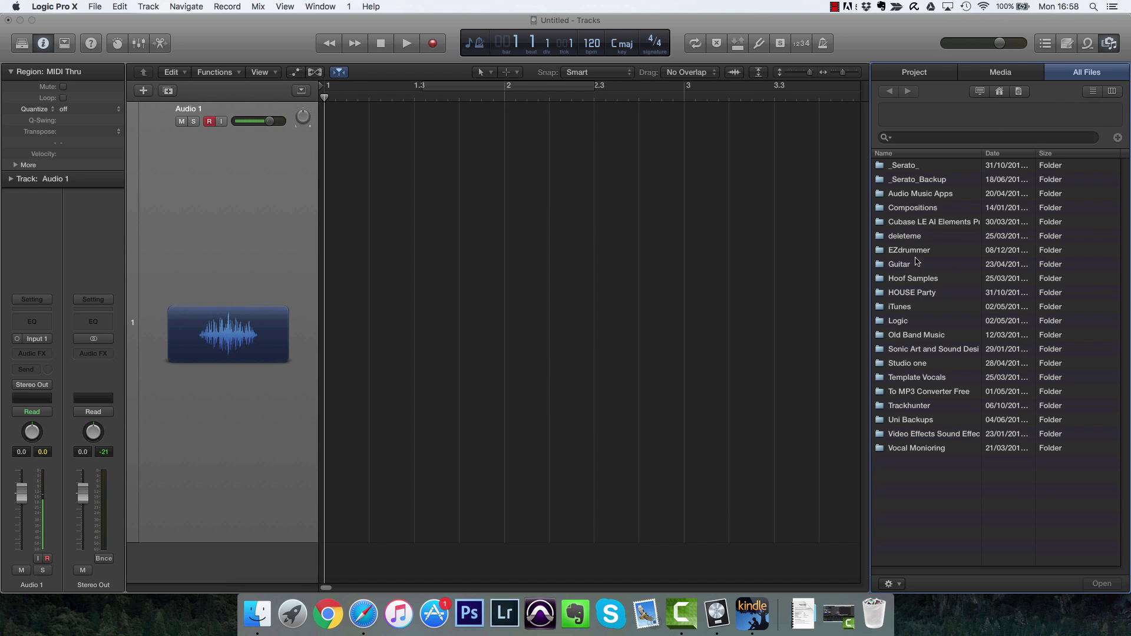
pyautogui.click(936, 277)
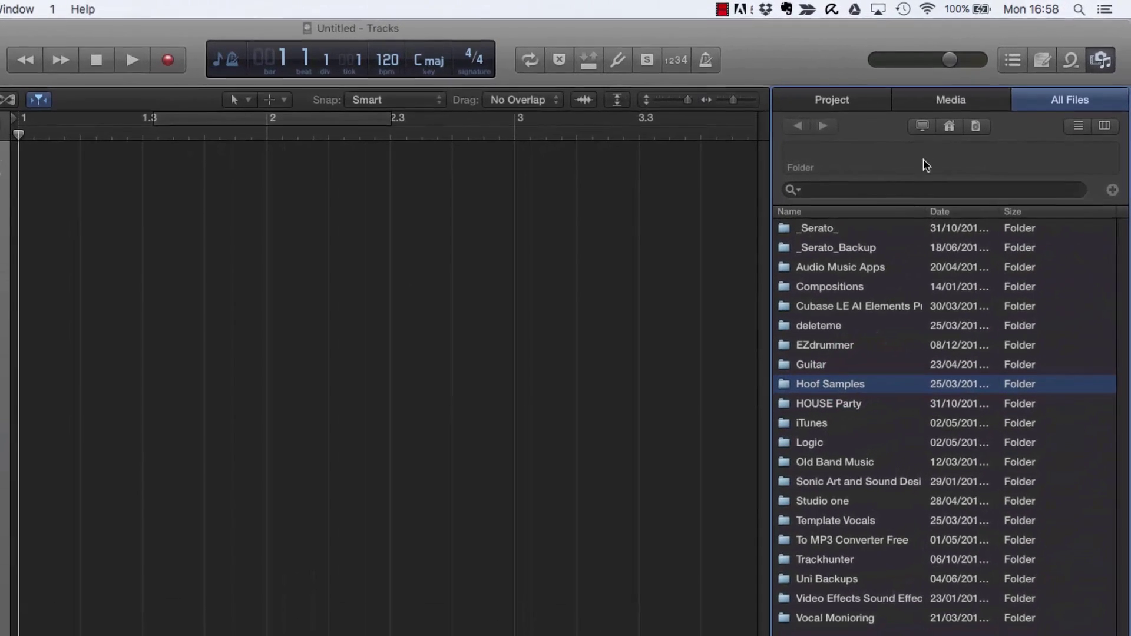
pyautogui.click(837, 113)
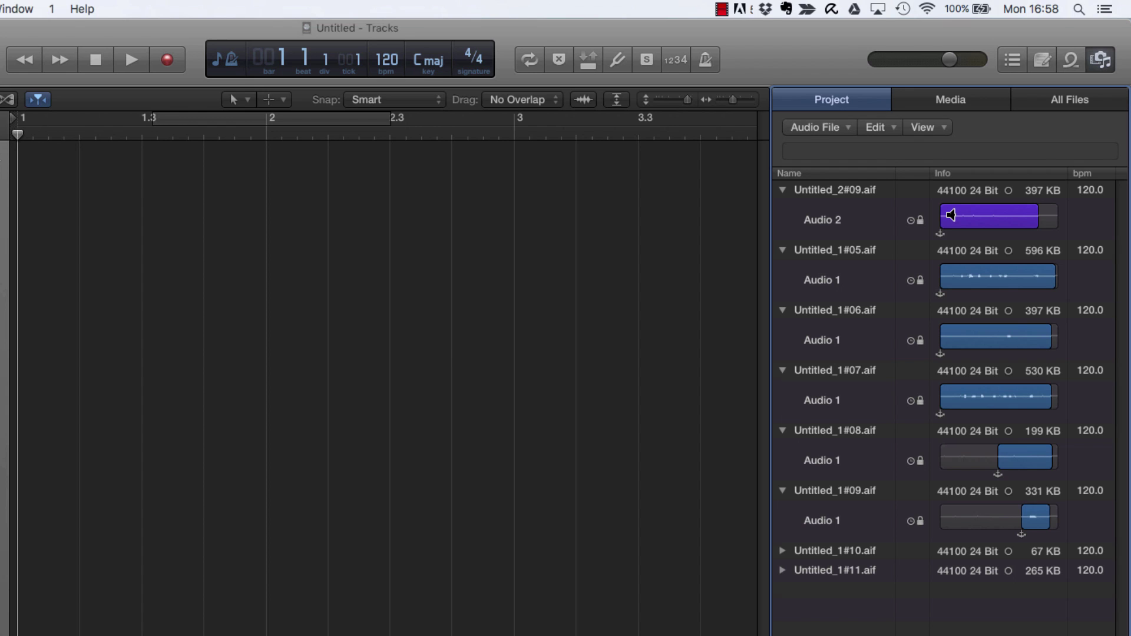
# - Audition the Audio 2 region and the region of Untitled_1#05.aif, and check the Untitled_1#05.aif entry's details
pyautogui.moveTo(952, 215); pyautogui.dragTo(964, 285)
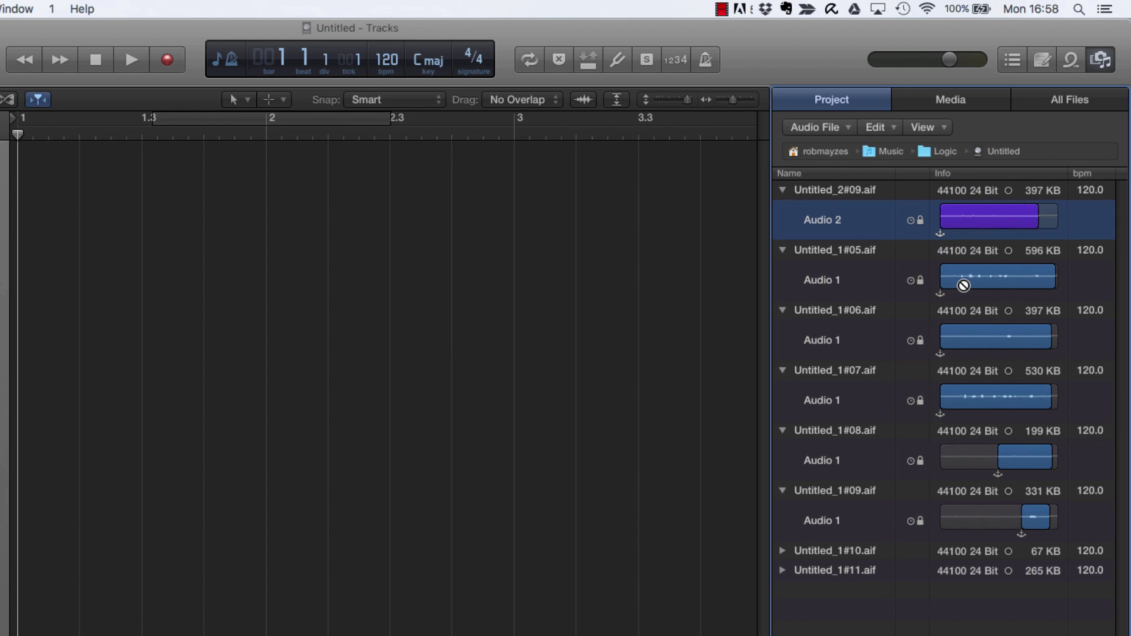
pyautogui.click(963, 278)
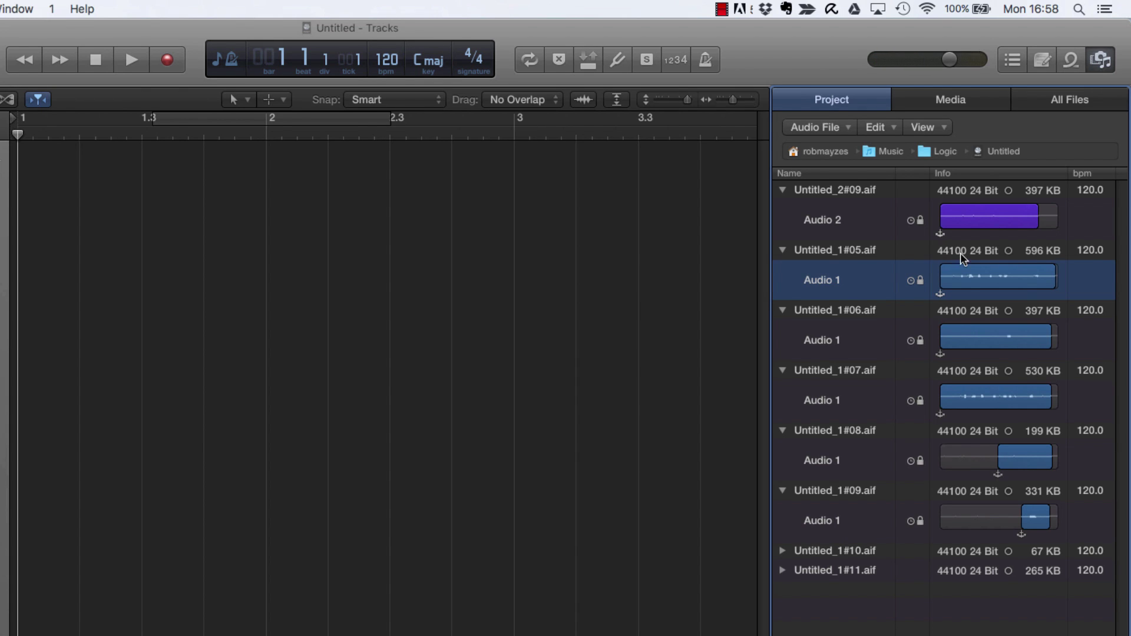
pyautogui.click(1074, 255)
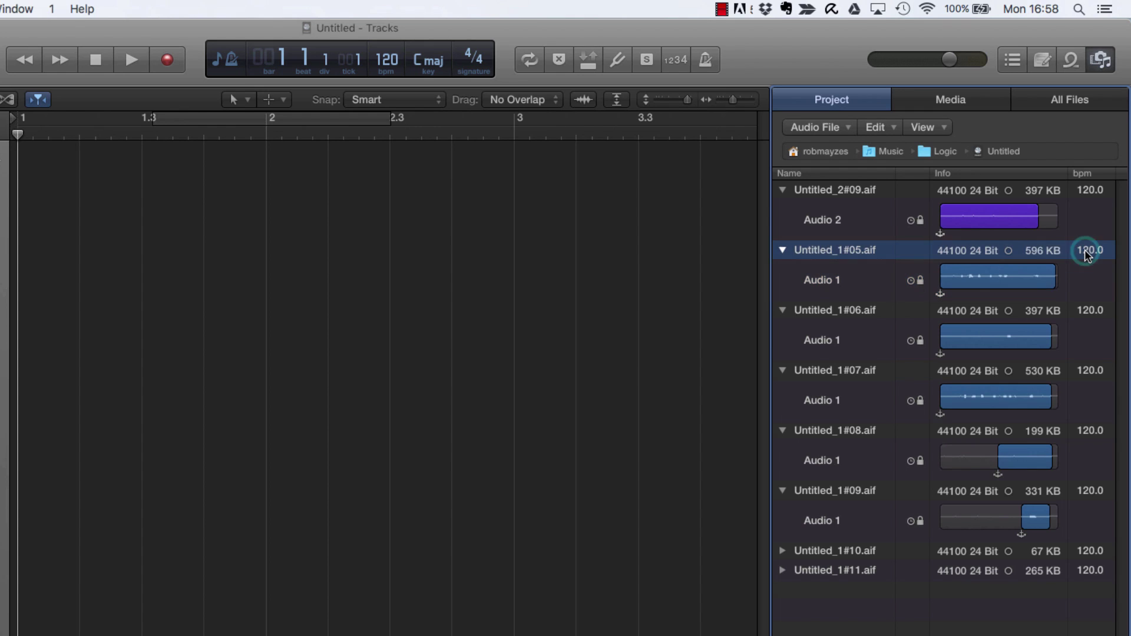
# - Delete Untitled_2#09.aif from the project and from disk
pyautogui.click(829, 193)
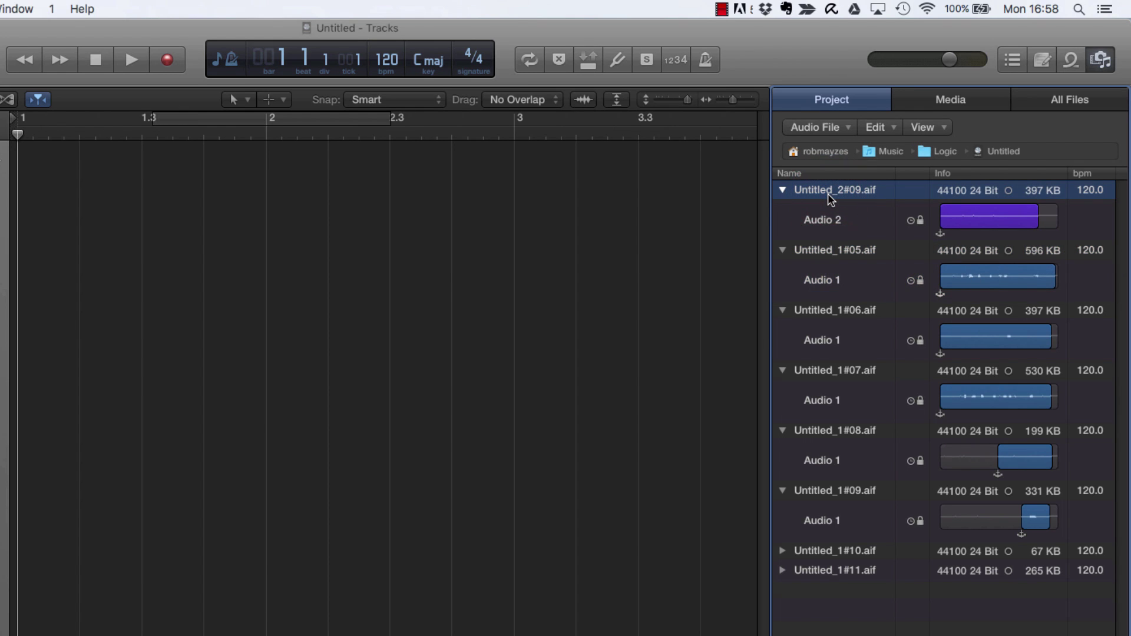
pyautogui.press('BackSpace')
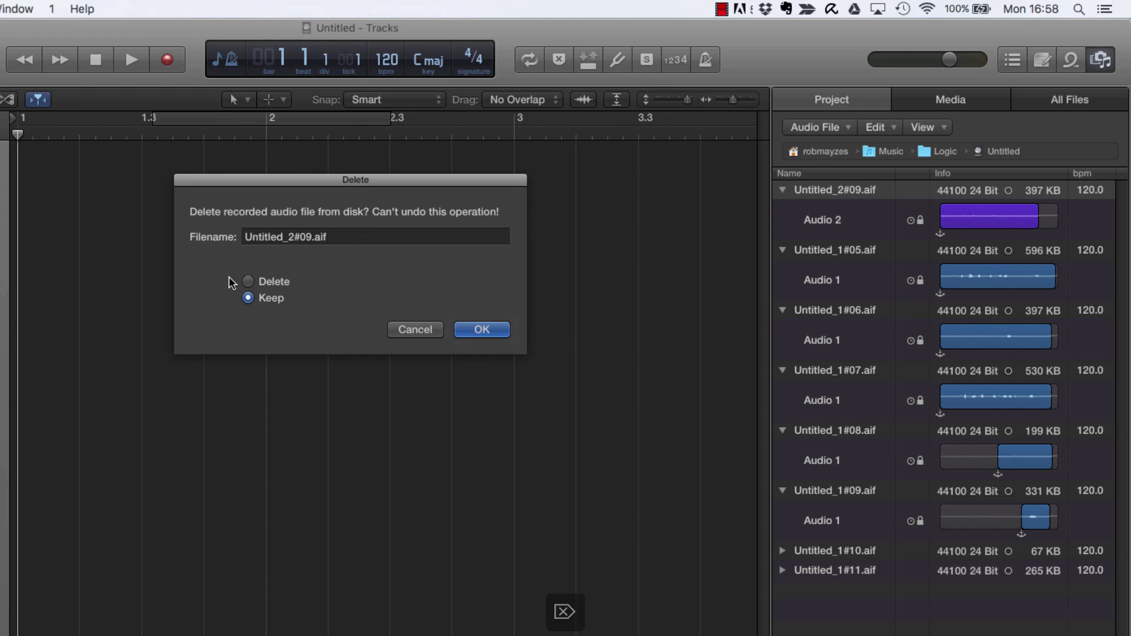
pyautogui.click(248, 282)
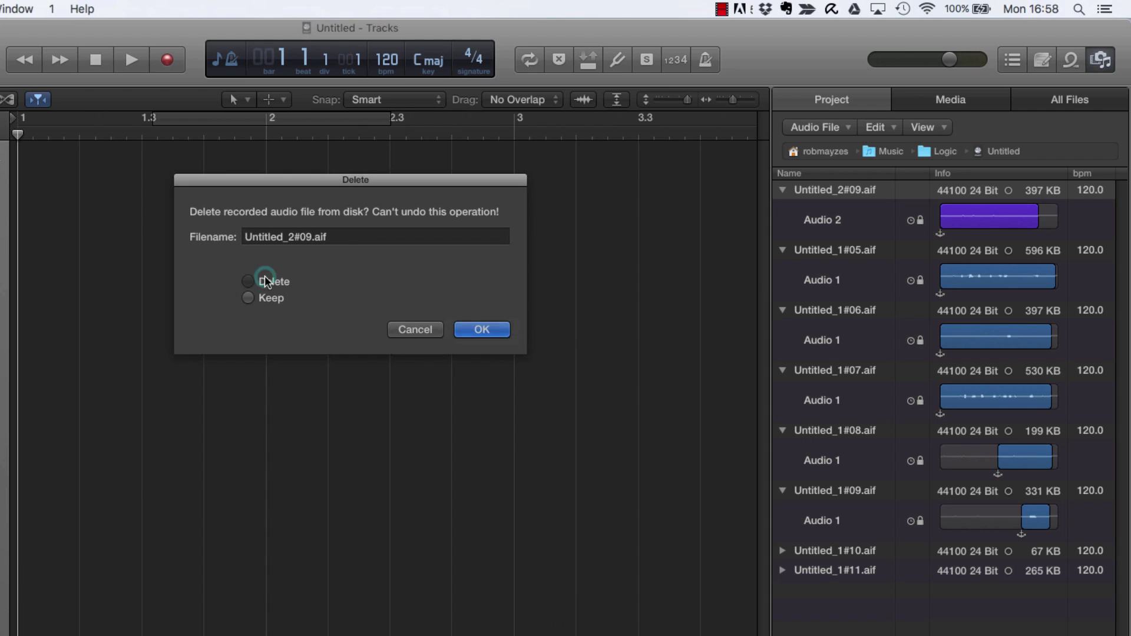
pyautogui.click(476, 330)
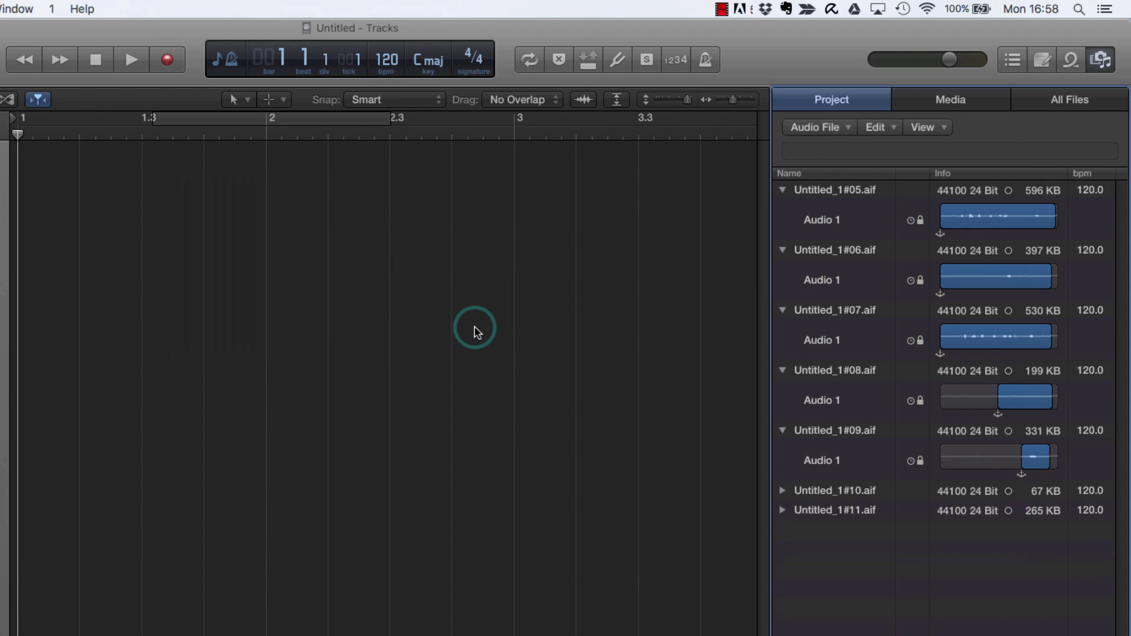
# - Review the commands for Untitled_1#06.aif and select all unused audio files in the project
pyautogui.click(845, 252)
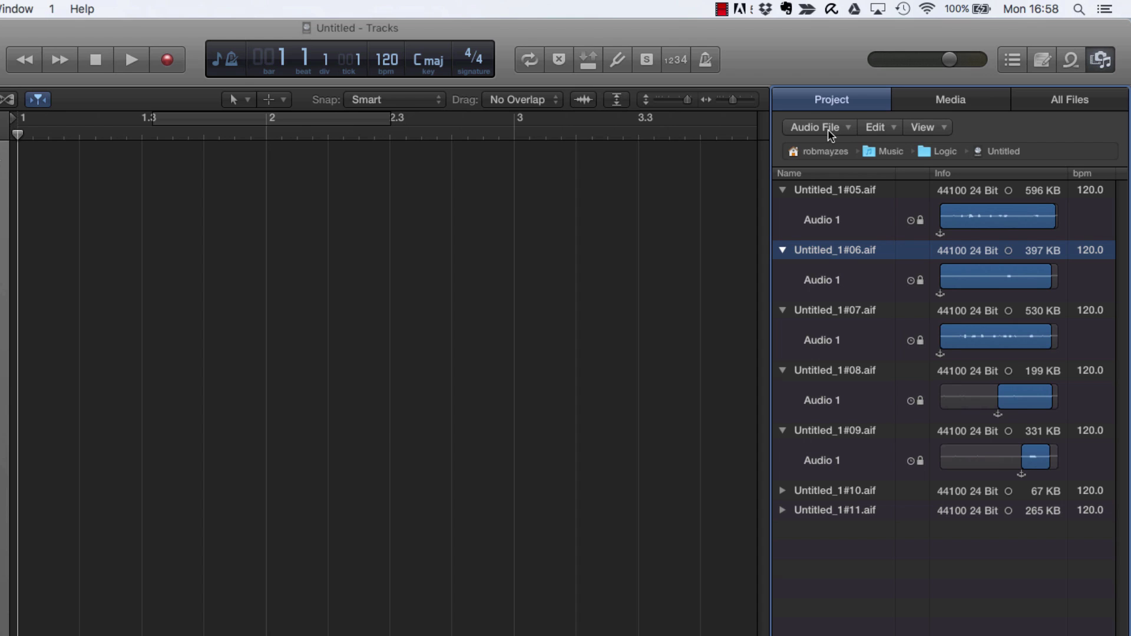
pyautogui.click(829, 129)
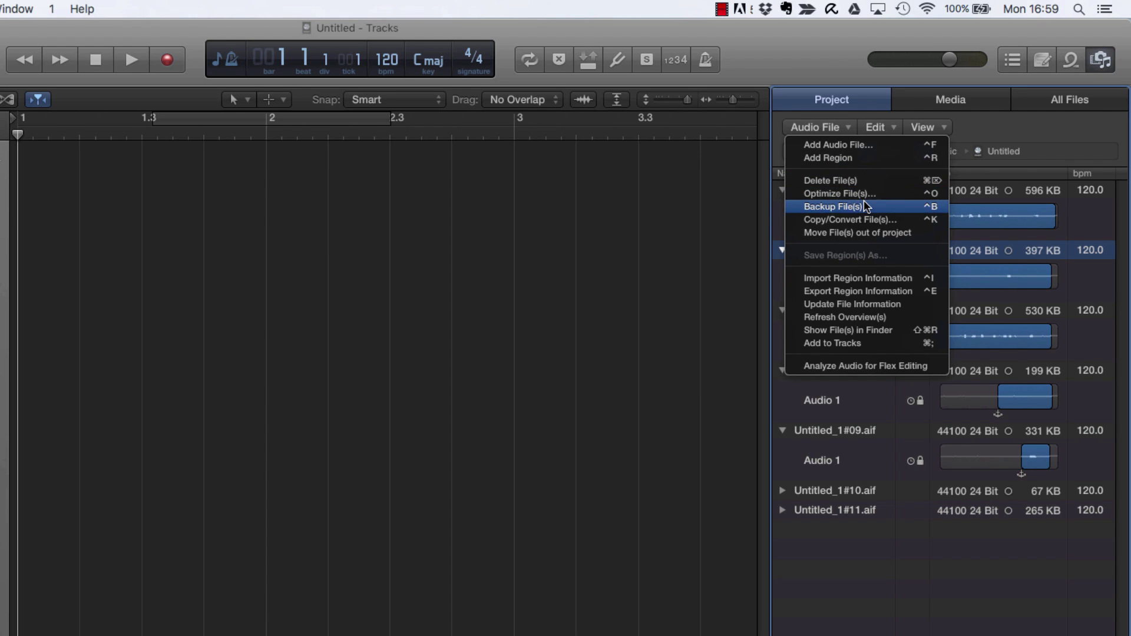
pyautogui.click(876, 127)
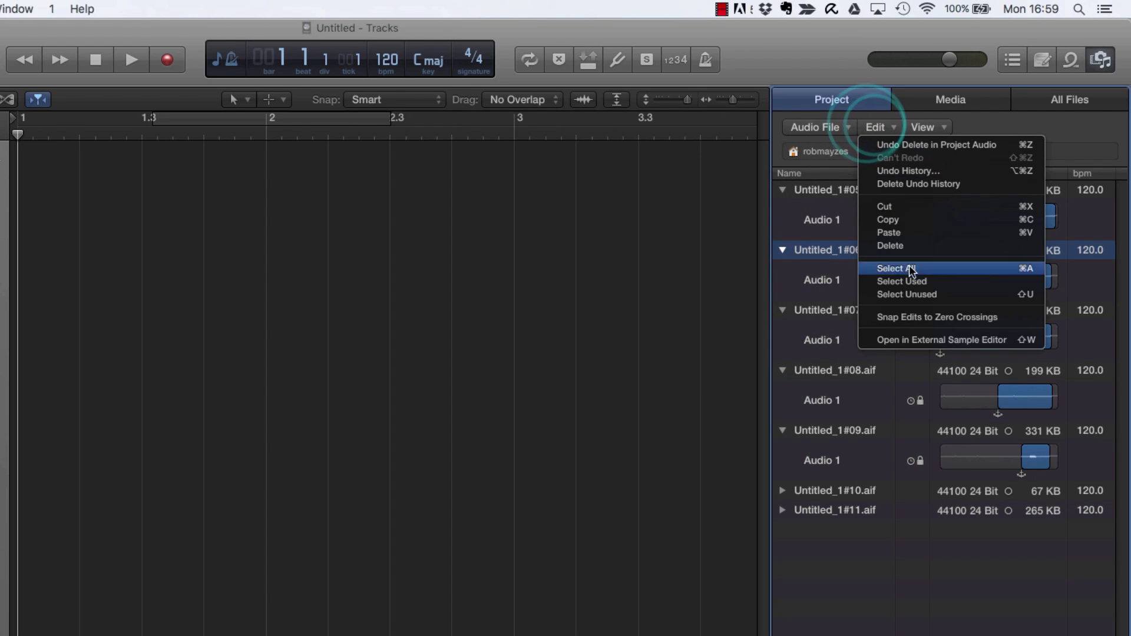
pyautogui.click(920, 295)
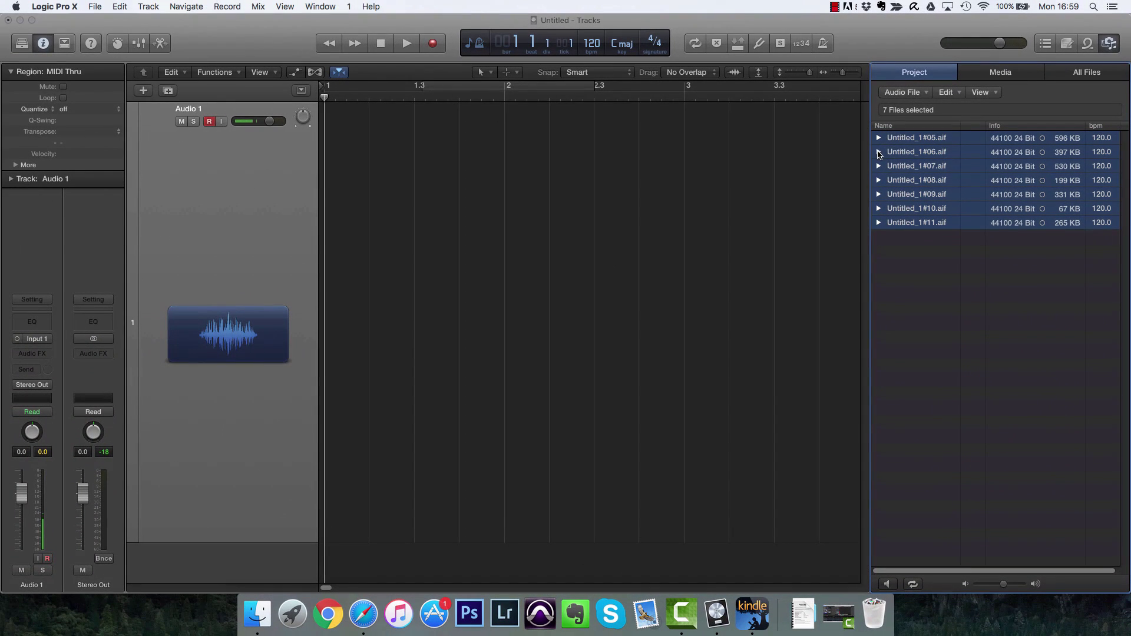
# - Expand Untitled_1#06.aif and Untitled_1#05.aif, audition the latter's region, and place Untitled_1#05.aif on the Audio 1 track at bar 1
pyautogui.click(783, 209)
pyautogui.click(878, 138)
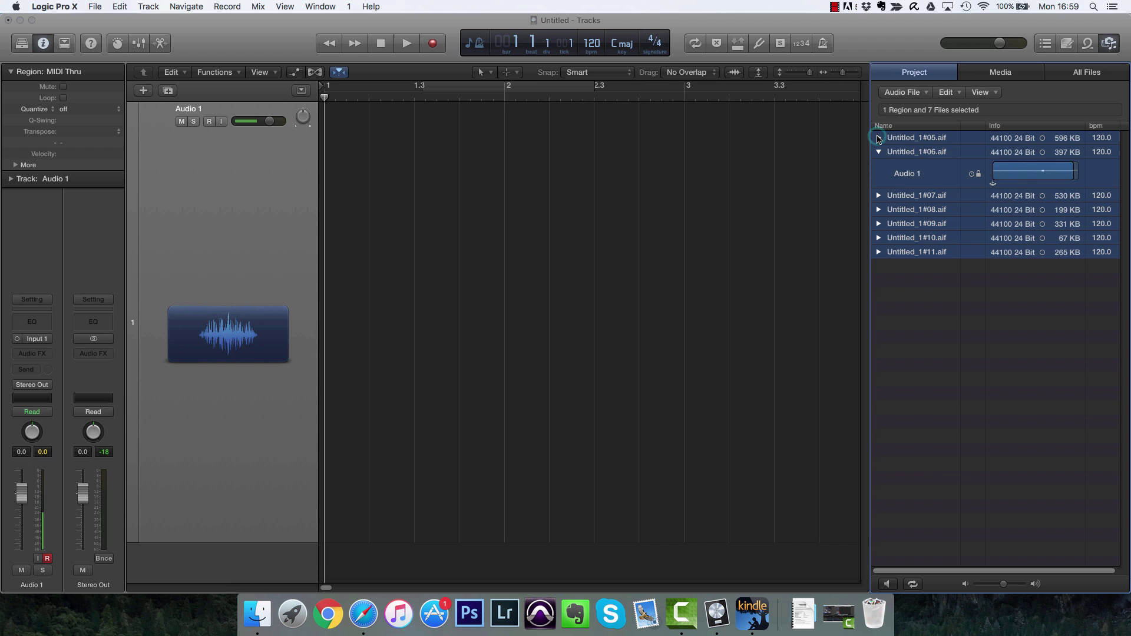
pyautogui.click(964, 331)
pyautogui.click(1011, 155)
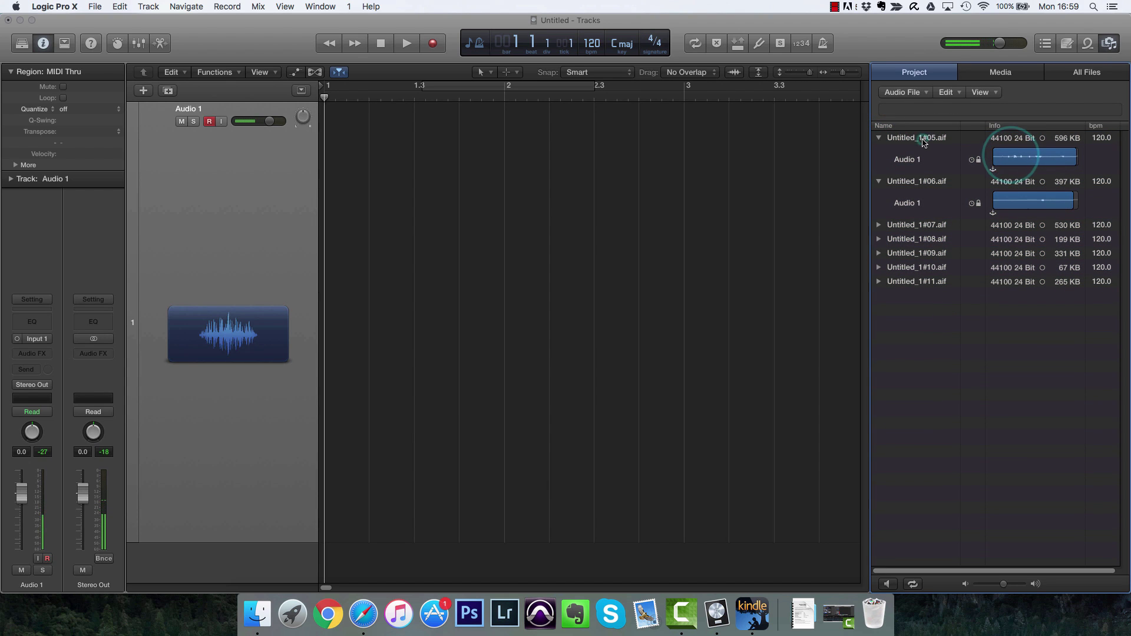
pyautogui.moveTo(923, 142); pyautogui.dragTo(328, 224)
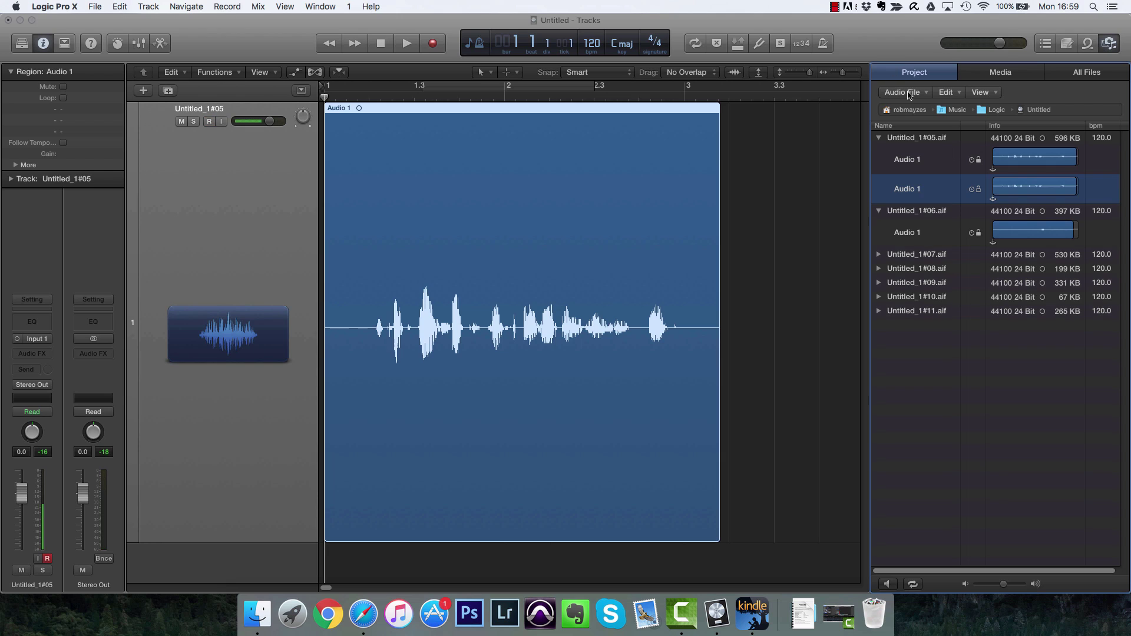
# - Select all unused audio in the project and delete it, erasing the recorded files from disk with the choice applied to all
pyautogui.click(945, 93)
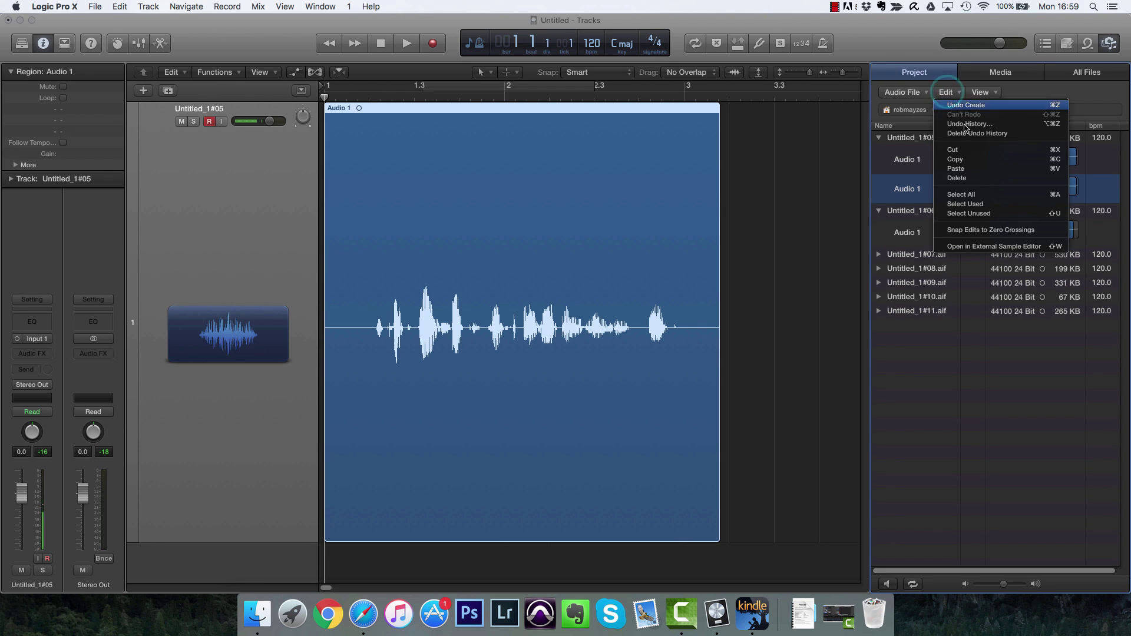
pyautogui.click(985, 213)
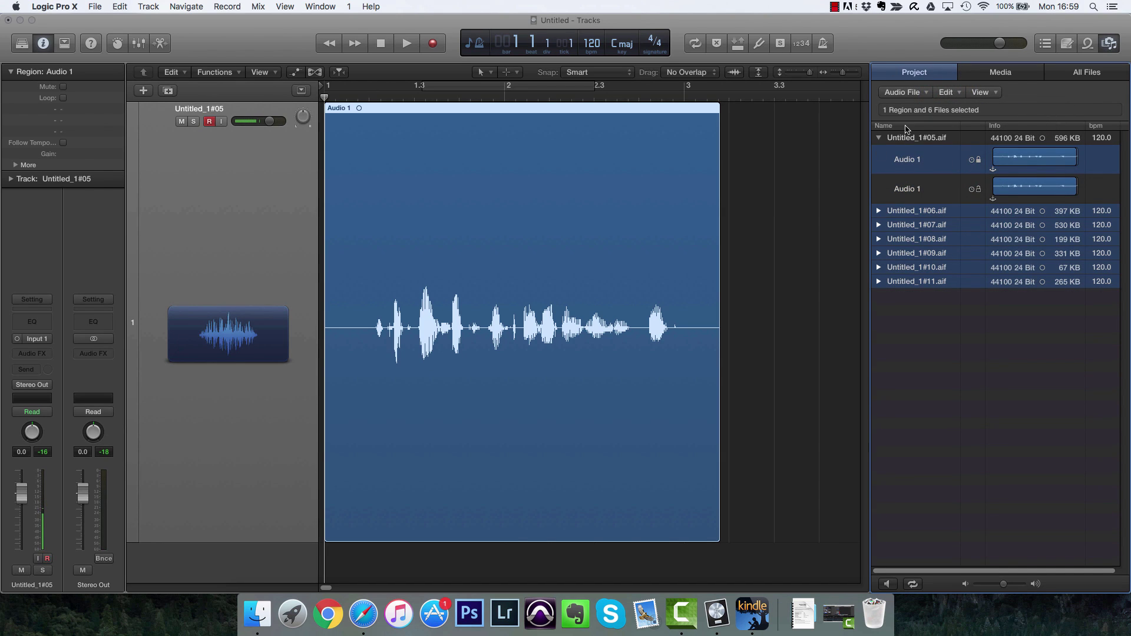
pyautogui.click(916, 93)
pyautogui.click(947, 92)
pyautogui.click(947, 93)
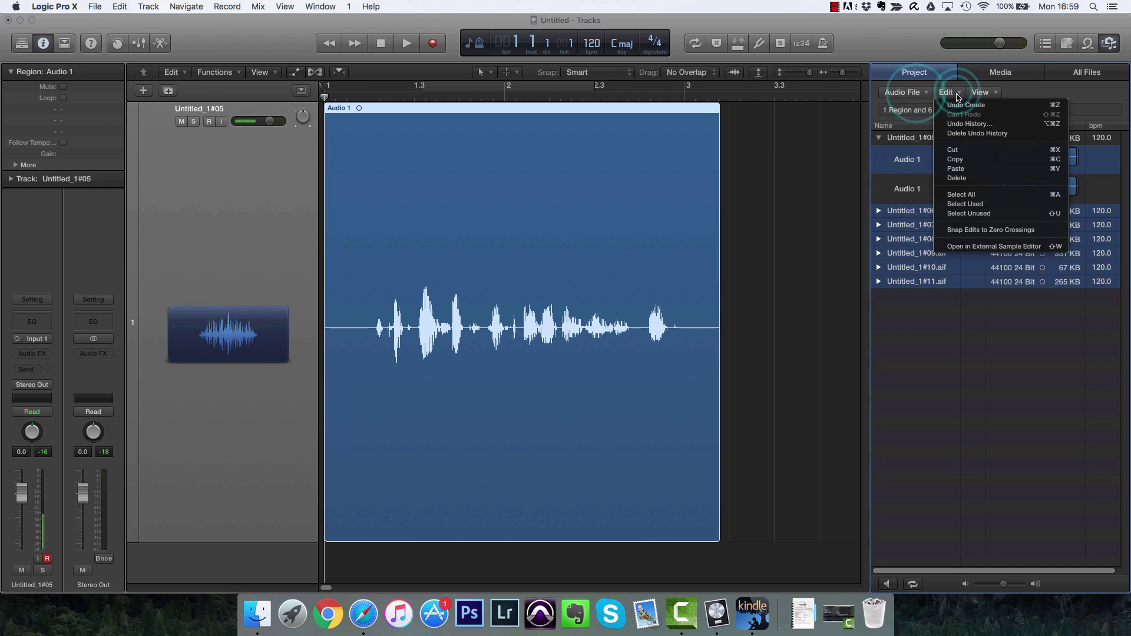
pyautogui.click(964, 178)
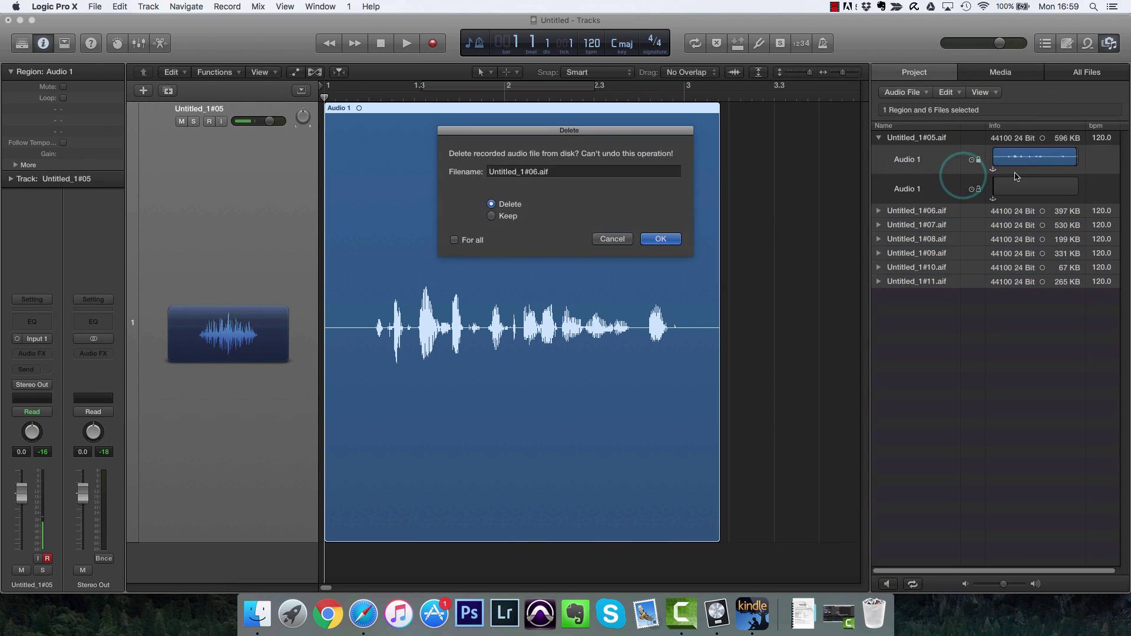
pyautogui.click(662, 239)
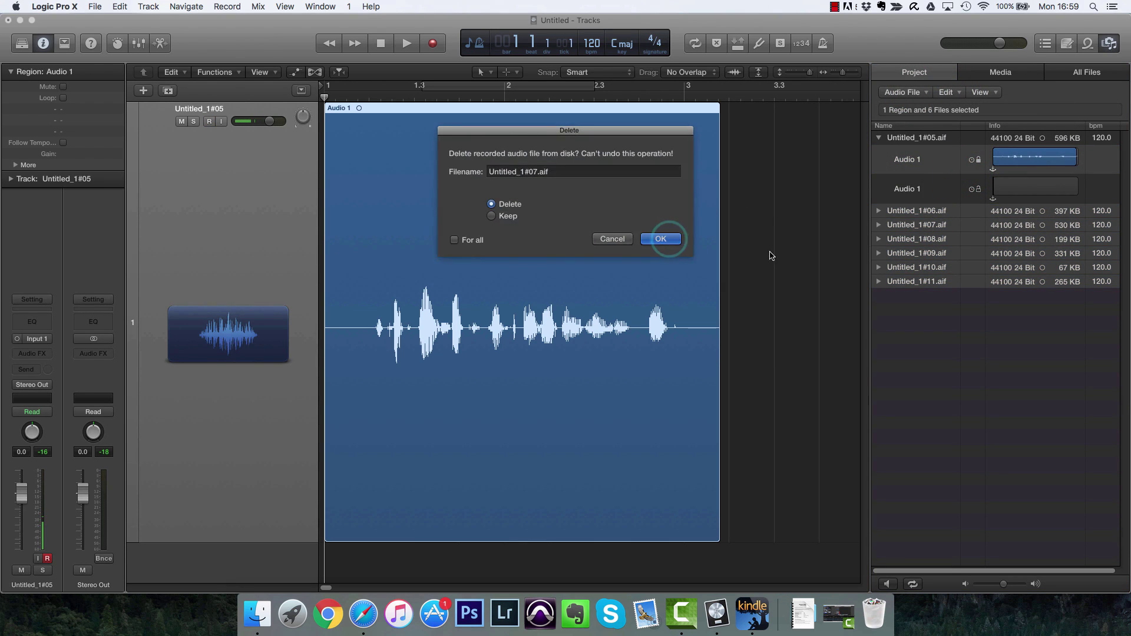
pyautogui.click(473, 240)
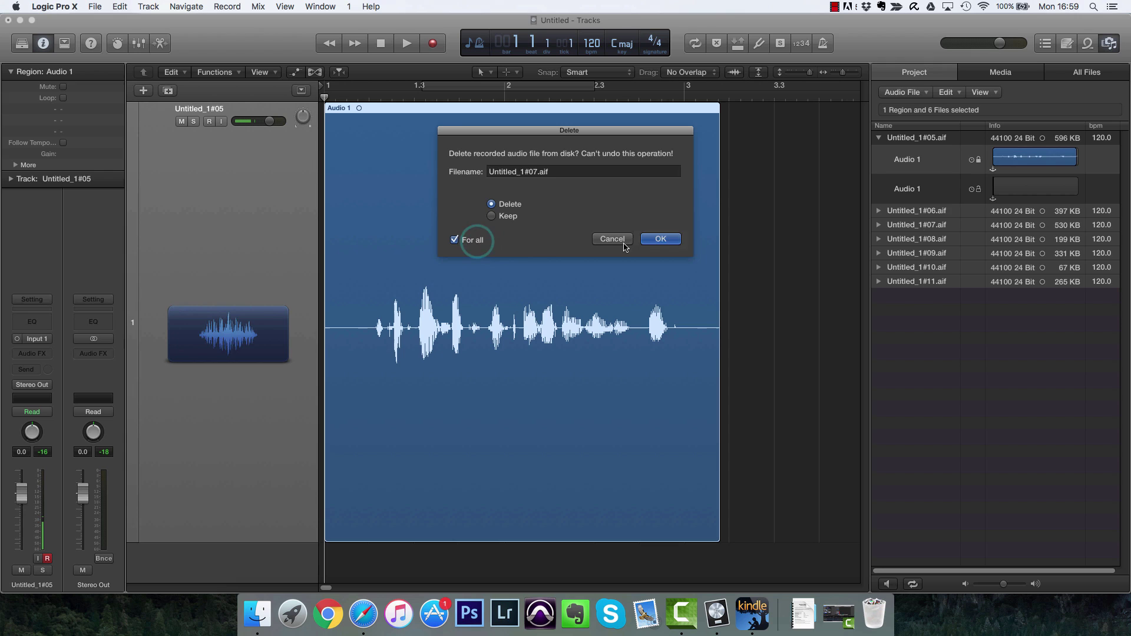
pyautogui.click(661, 239)
pyautogui.click(946, 216)
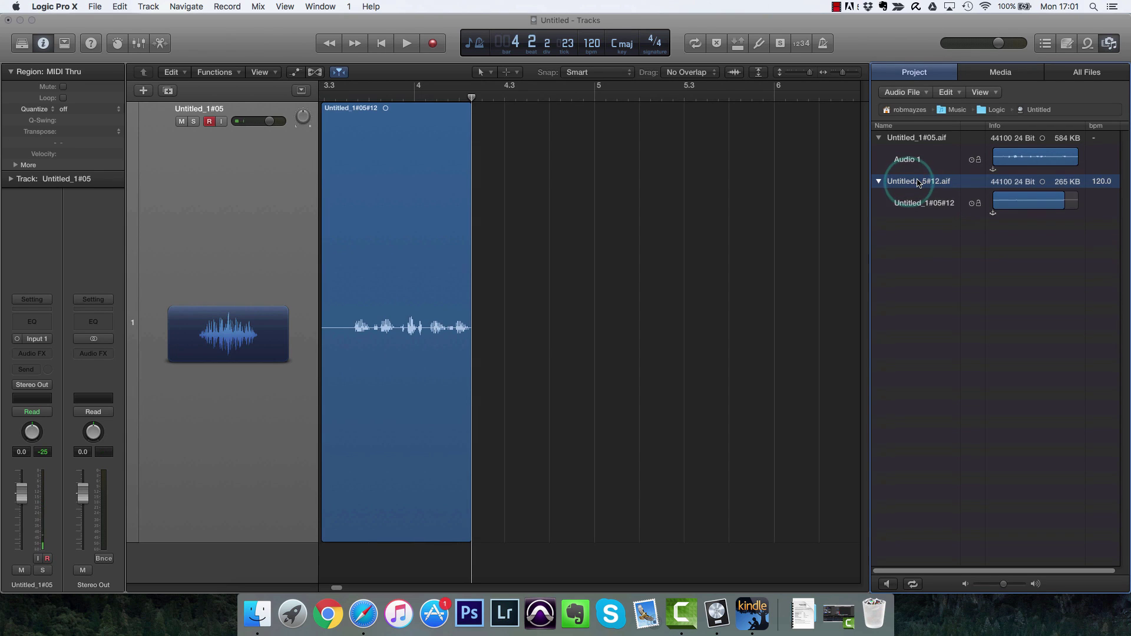
# - Strip silence from the Untitled_1#05#12 region in the project browser using a 2.0% threshold
pyautogui.rightClick(920, 181)
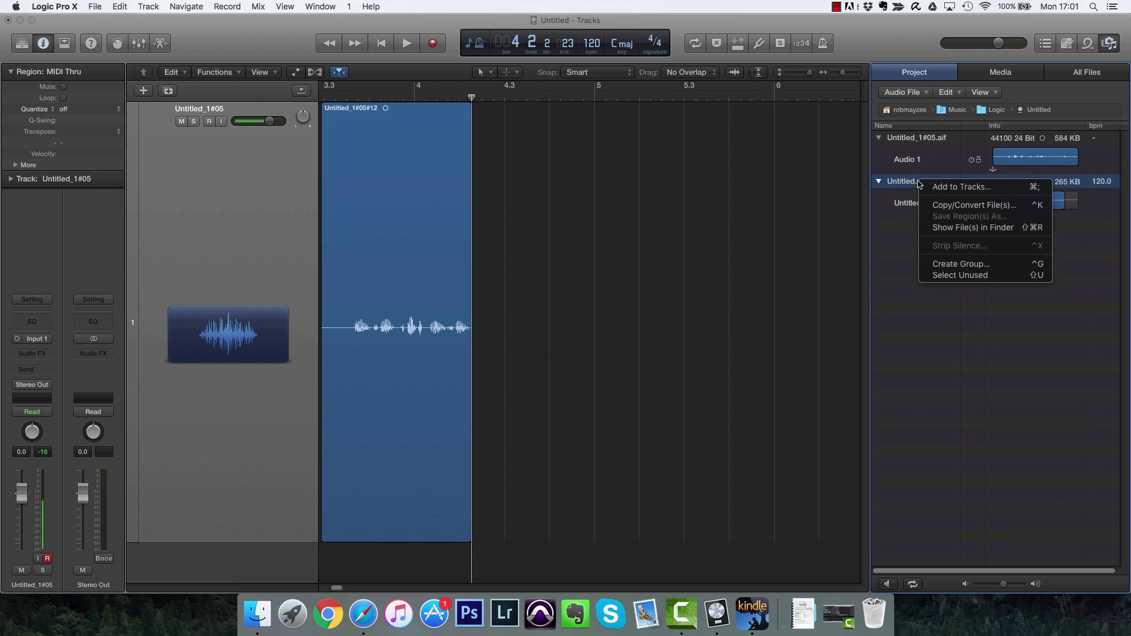
pyautogui.click(960, 247)
pyautogui.click(996, 200)
pyautogui.rightClick(996, 200)
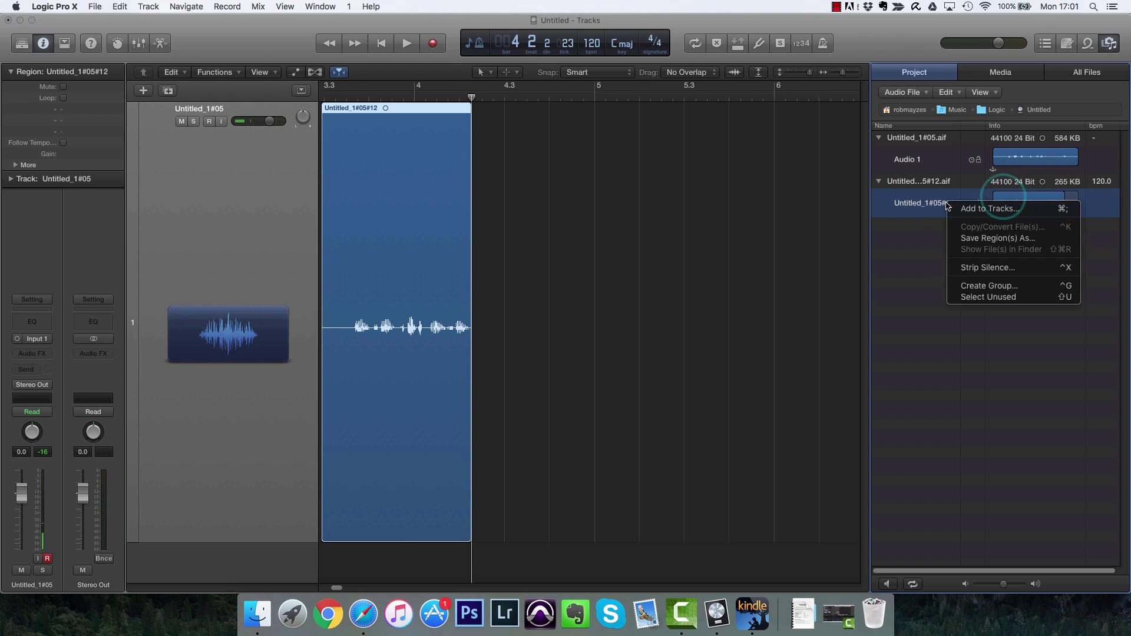
pyautogui.click(990, 266)
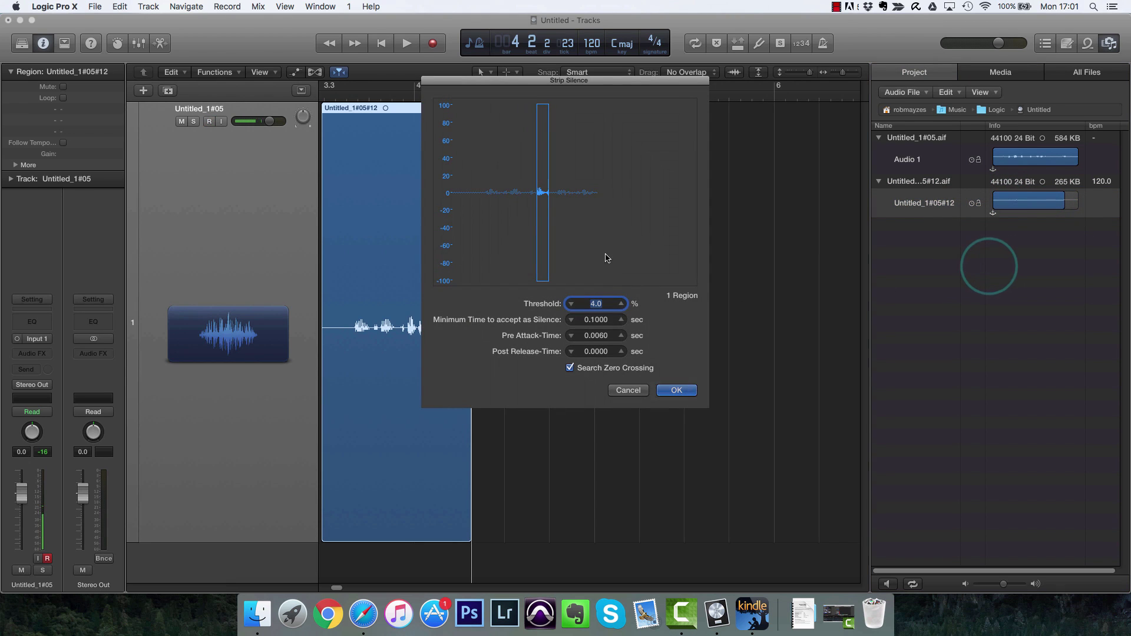
pyautogui.click(621, 303)
pyautogui.click(621, 304)
pyautogui.click(621, 304)
pyautogui.click(570, 303)
pyautogui.click(571, 303)
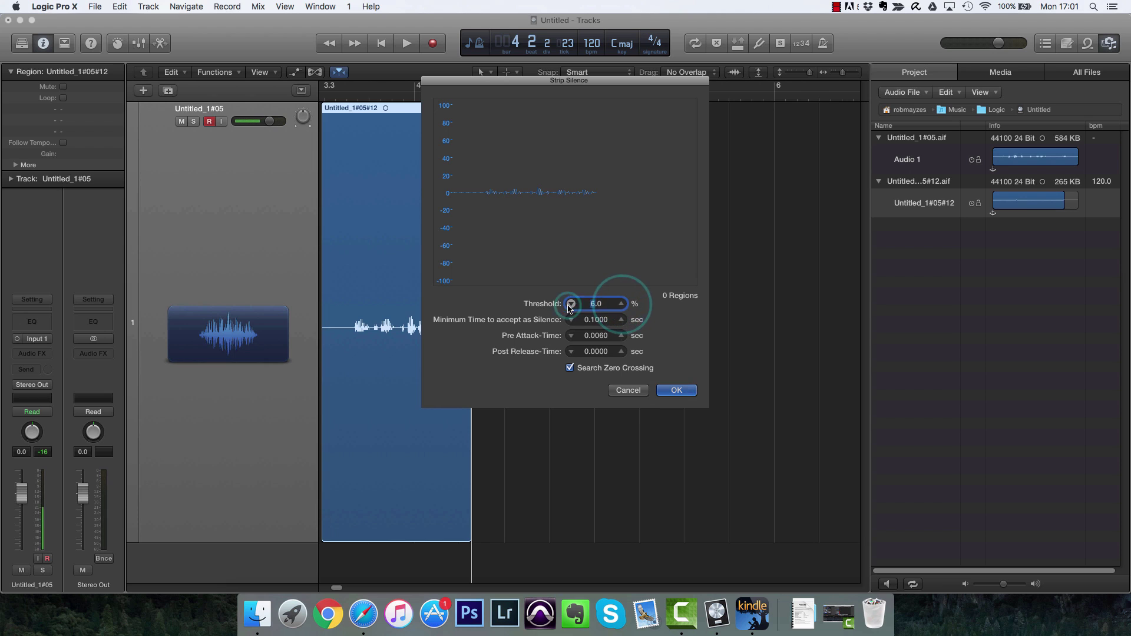
pyautogui.click(570, 303)
pyautogui.click(571, 304)
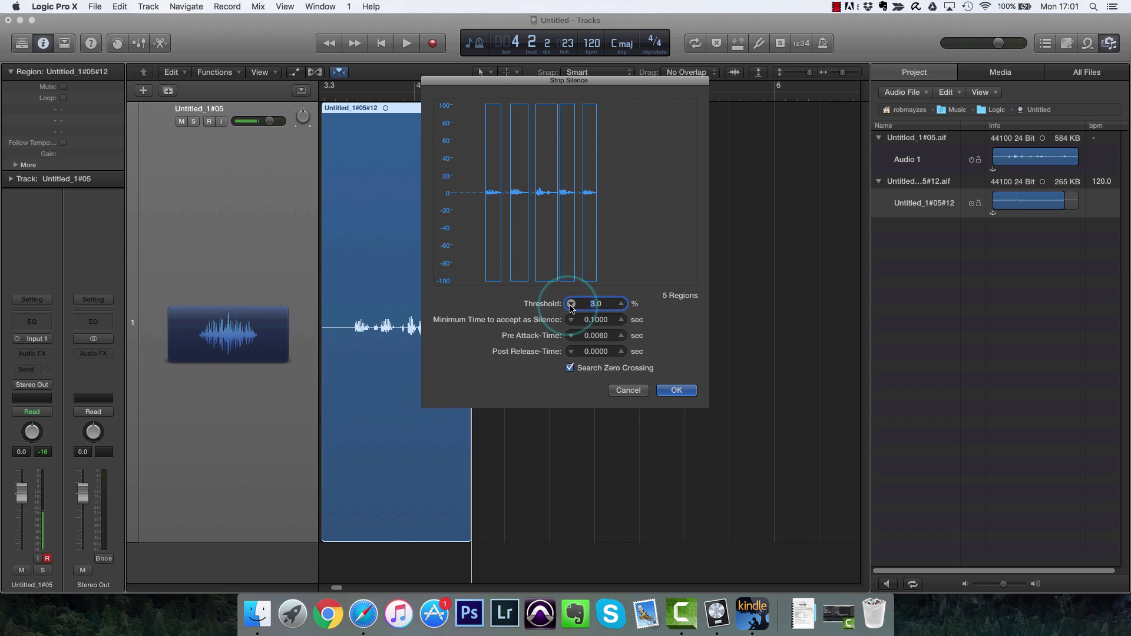
pyautogui.click(570, 304)
pyautogui.click(682, 391)
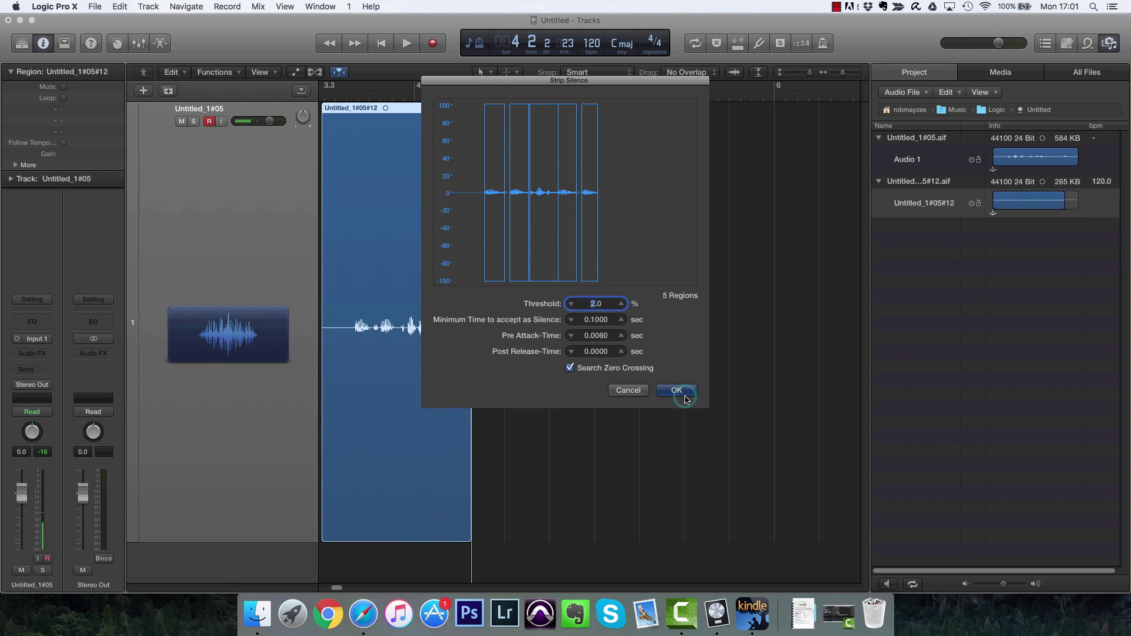
pyautogui.click(639, 222)
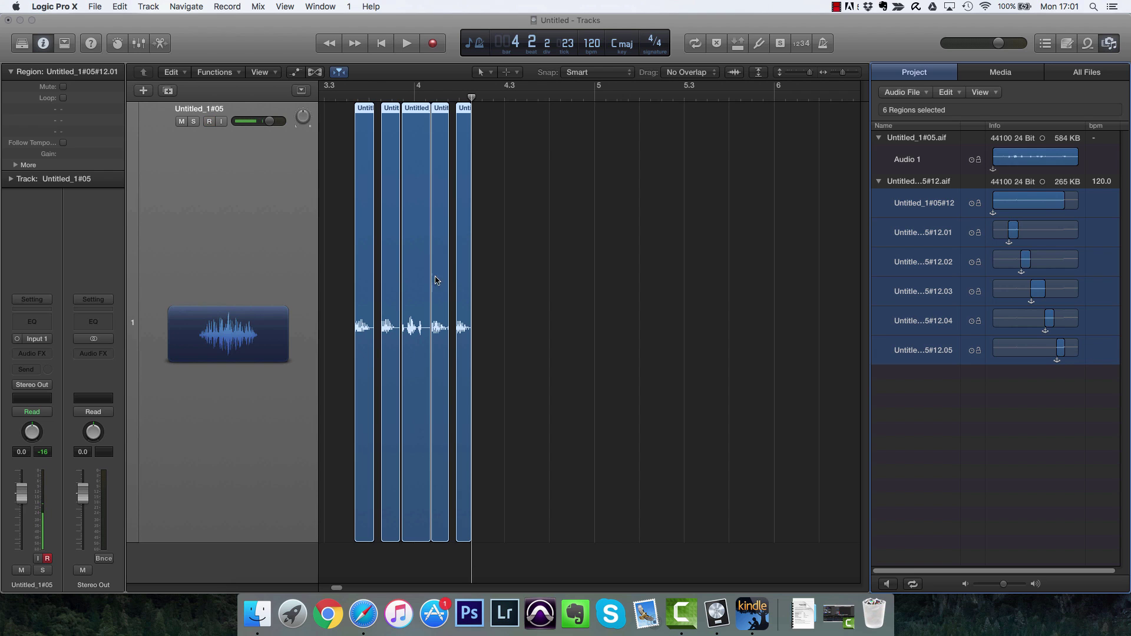
# - Play back the silence-stripped regions on the track from just before the first one, and select them all
pyautogui.click(348, 97)
pyautogui.press('space')
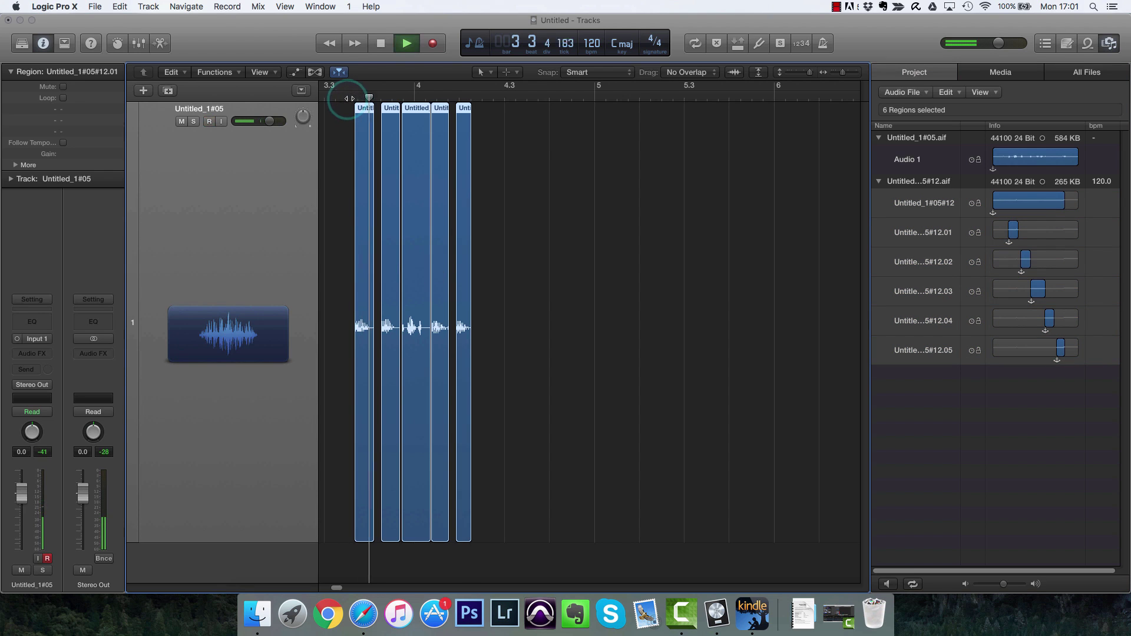
pyautogui.press('space')
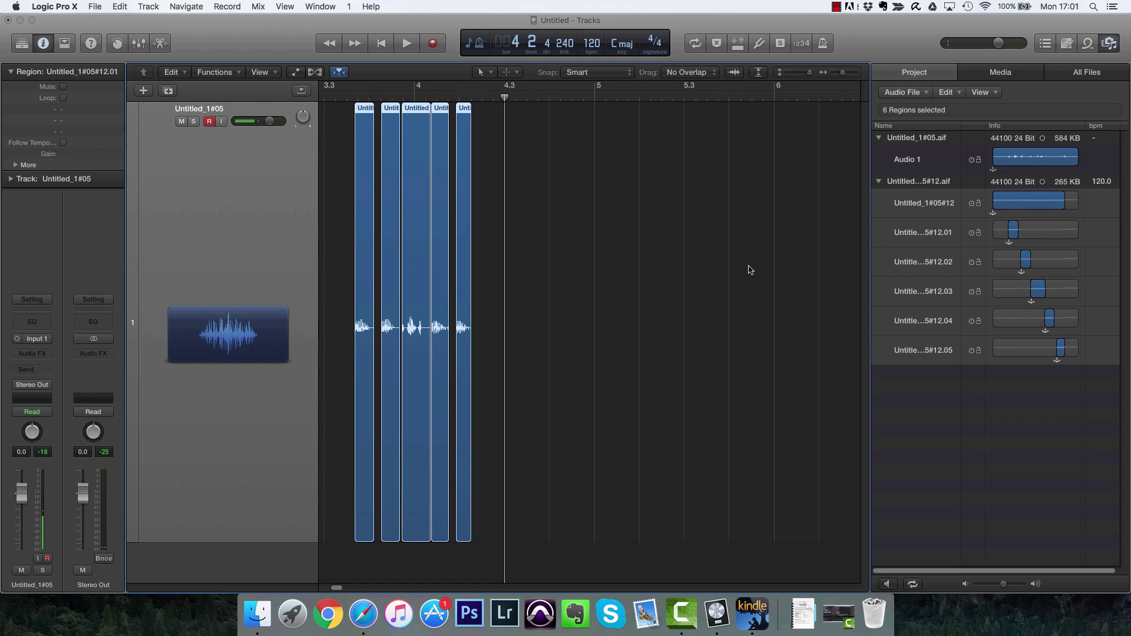
pyautogui.moveTo(581, 321); pyautogui.dragTo(353, 312)
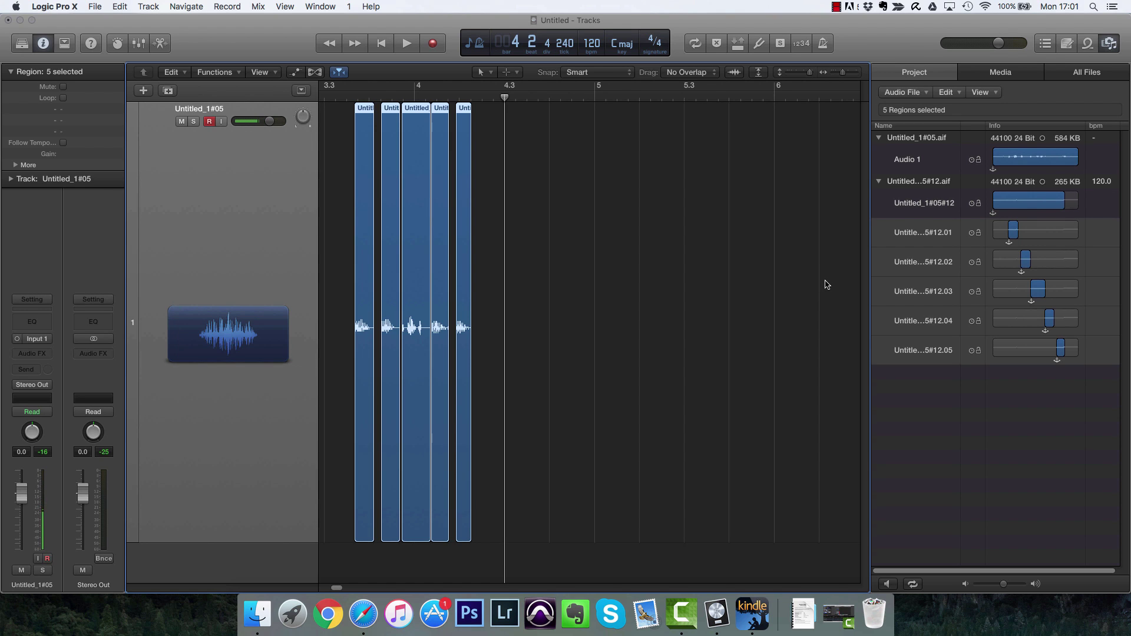
# - Run Strip Silence again on the full Untitled_1#05#12 region with the threshold set to 1.0%
pyautogui.click(971, 410)
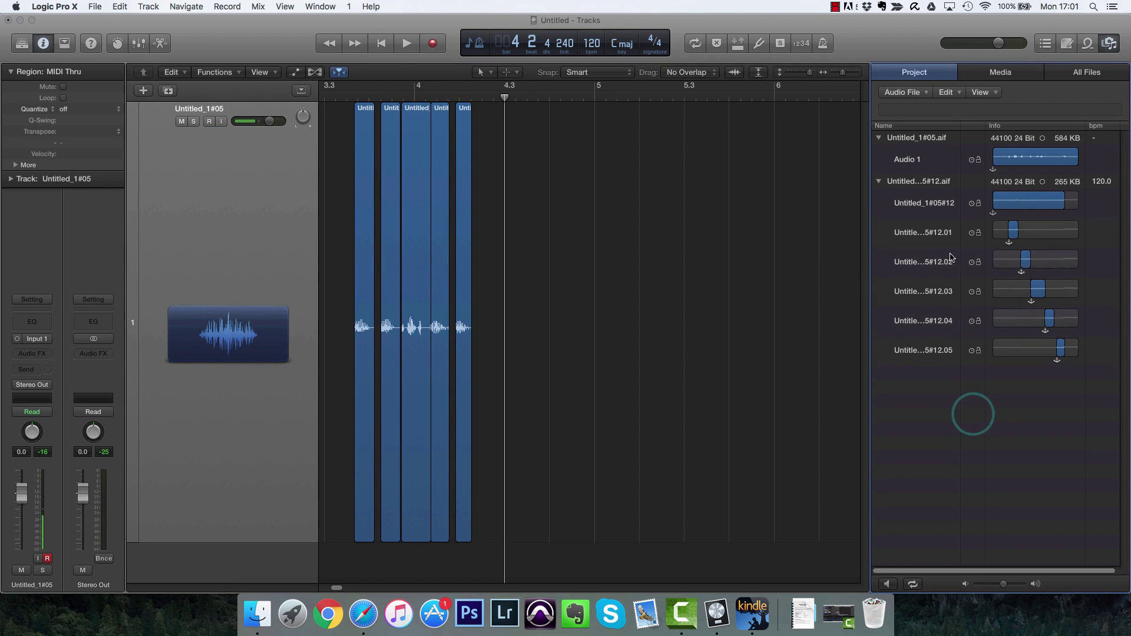
pyautogui.click(928, 204)
pyautogui.rightClick(928, 204)
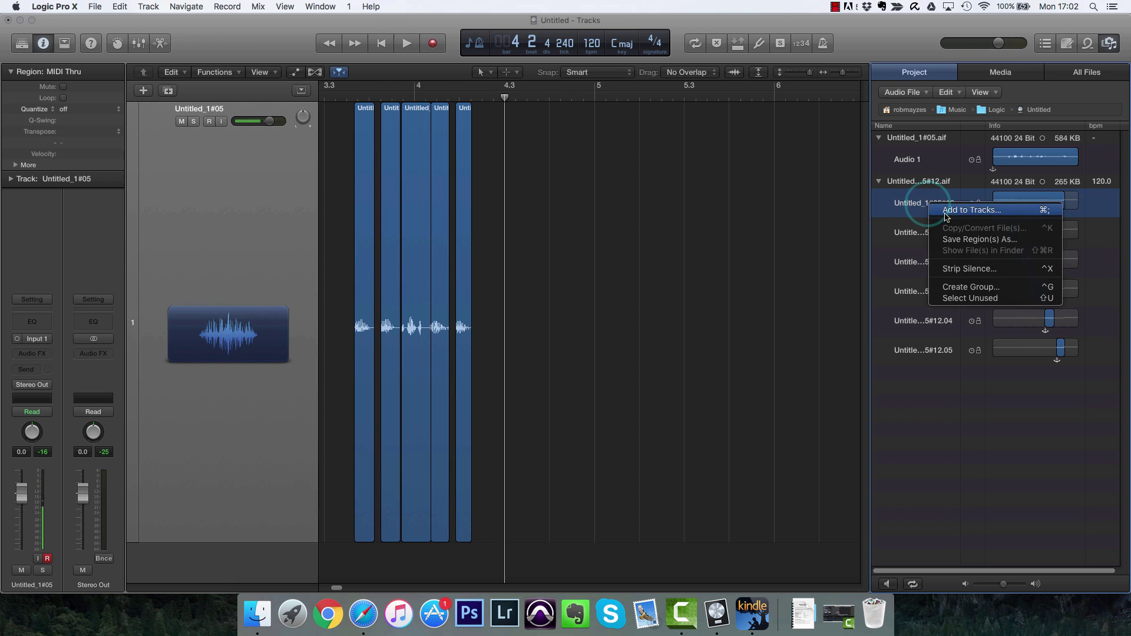
pyautogui.click(964, 266)
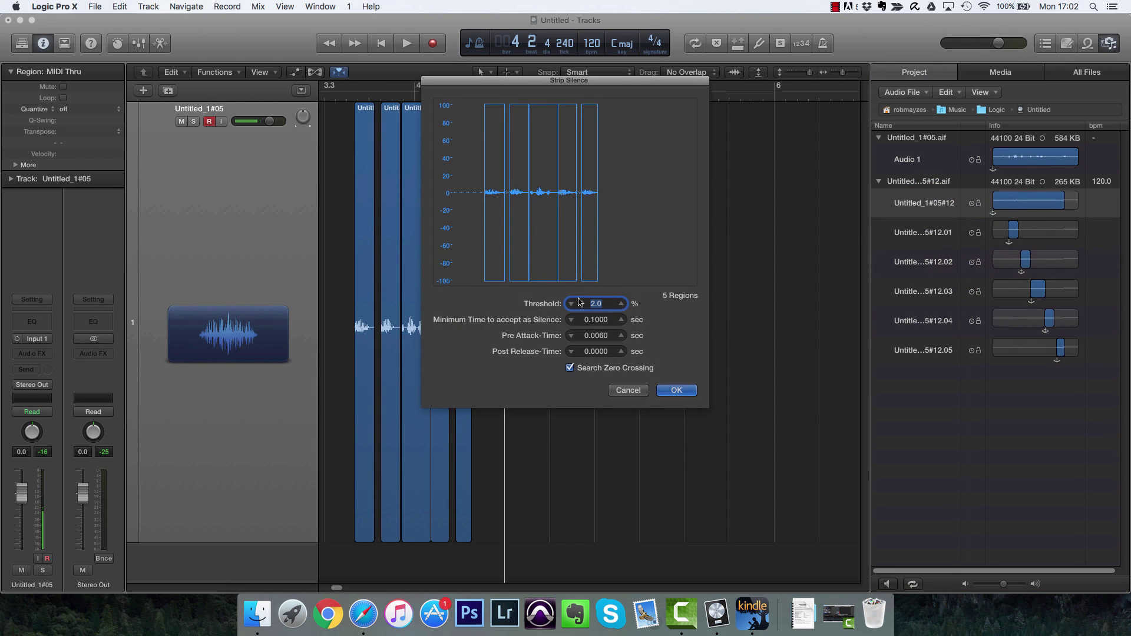
pyautogui.click(573, 303)
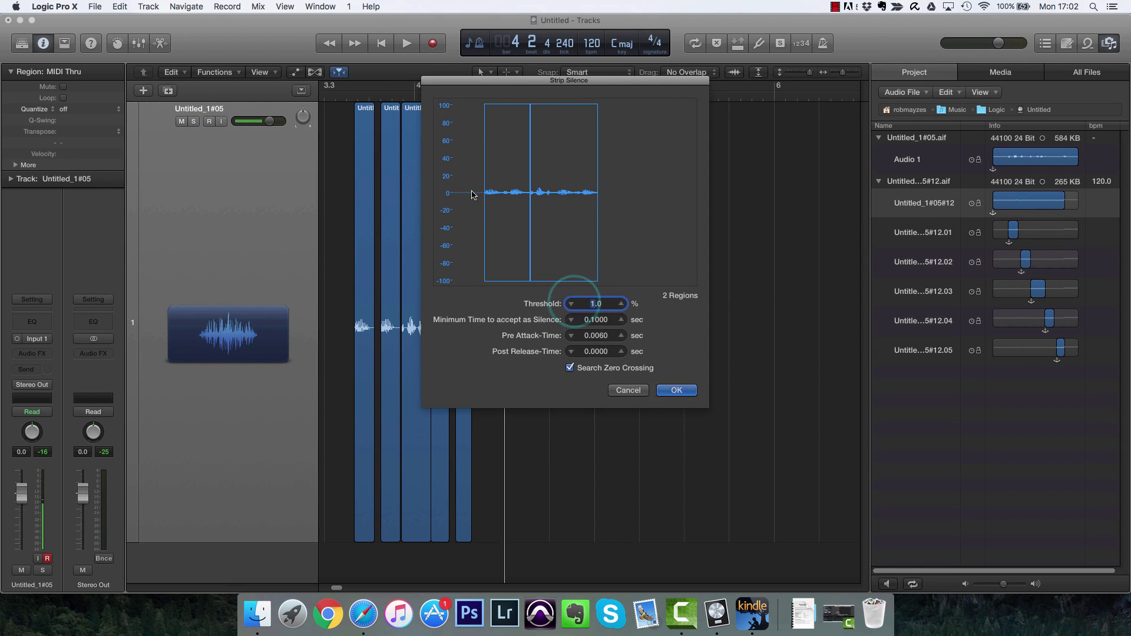
pyautogui.click(679, 391)
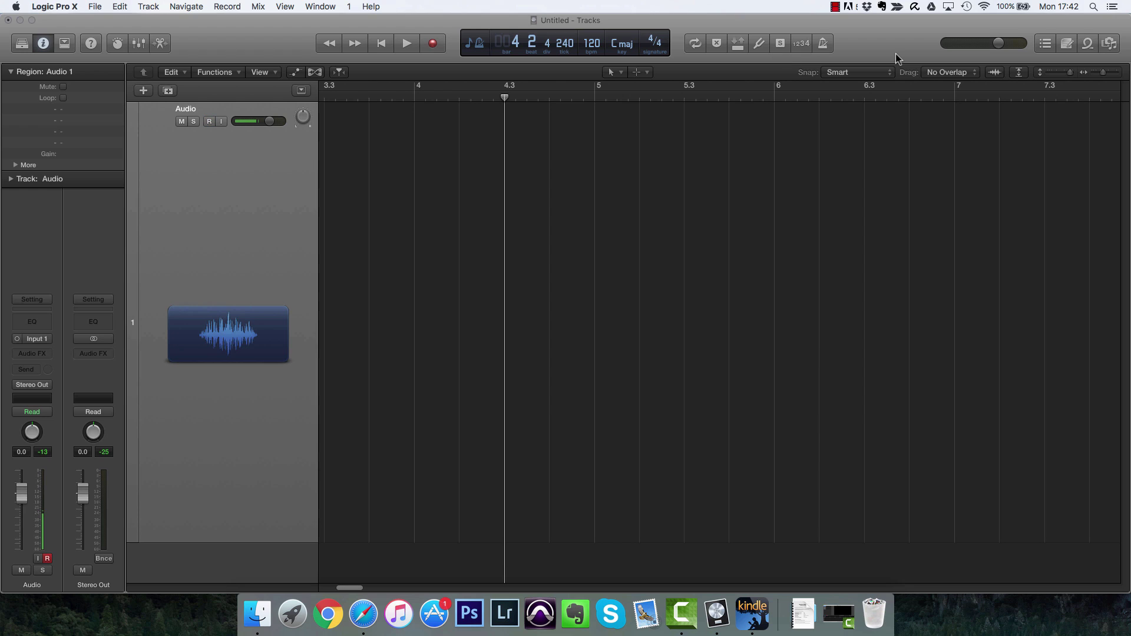
# - Show the iTunes audio library in the media browser and place the song Gonzo on the Audio track
pyautogui.click(1108, 45)
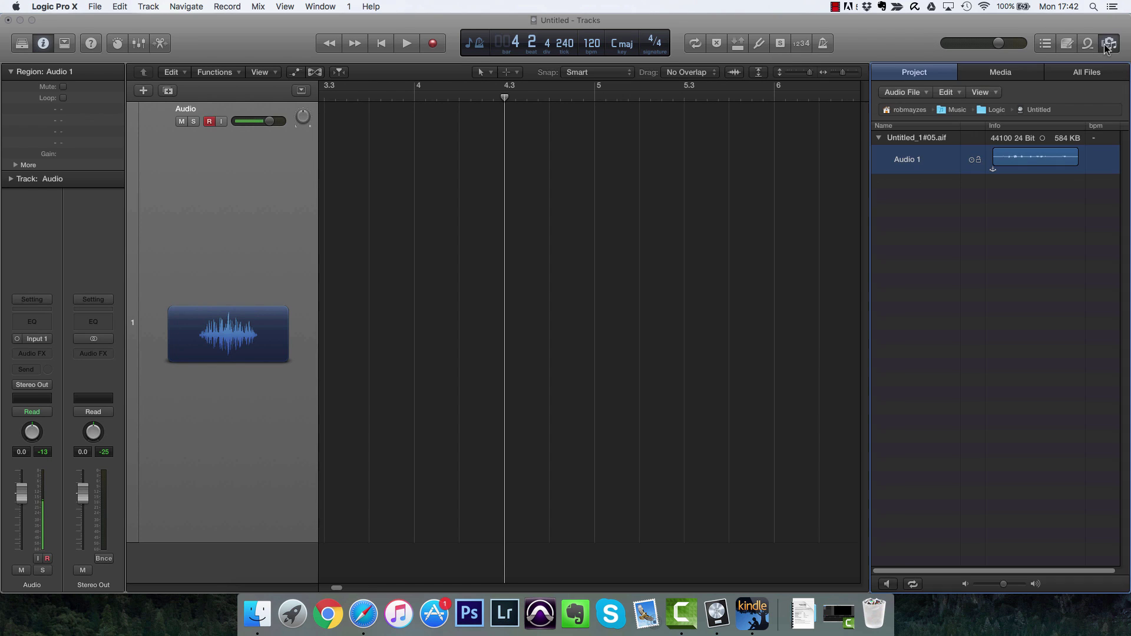
pyautogui.click(1009, 75)
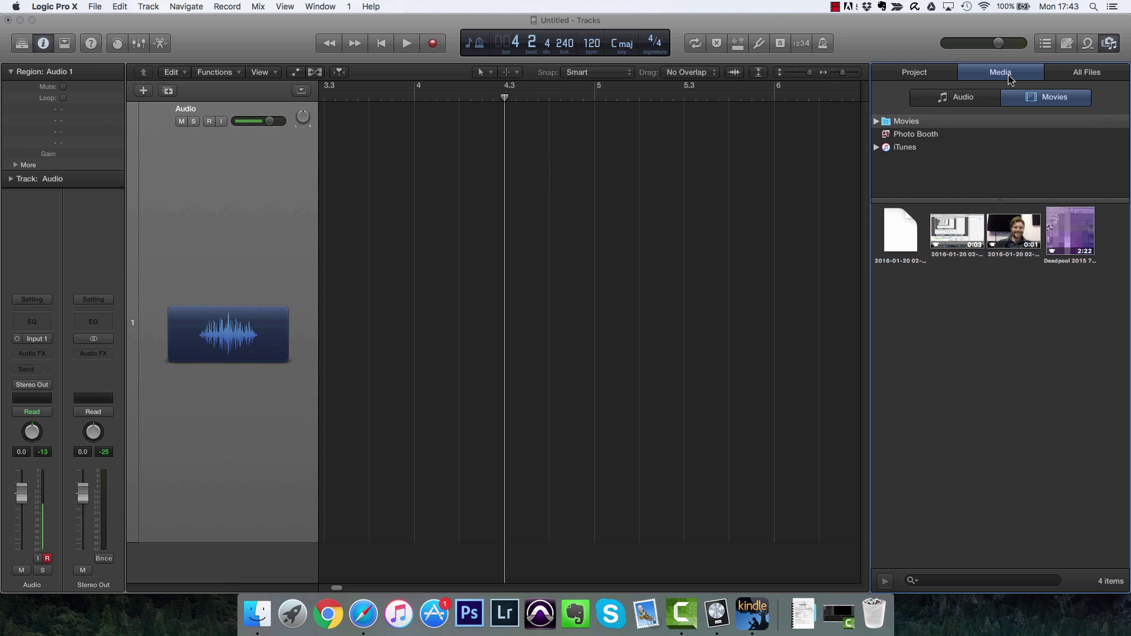
pyautogui.click(877, 148)
pyautogui.click(952, 97)
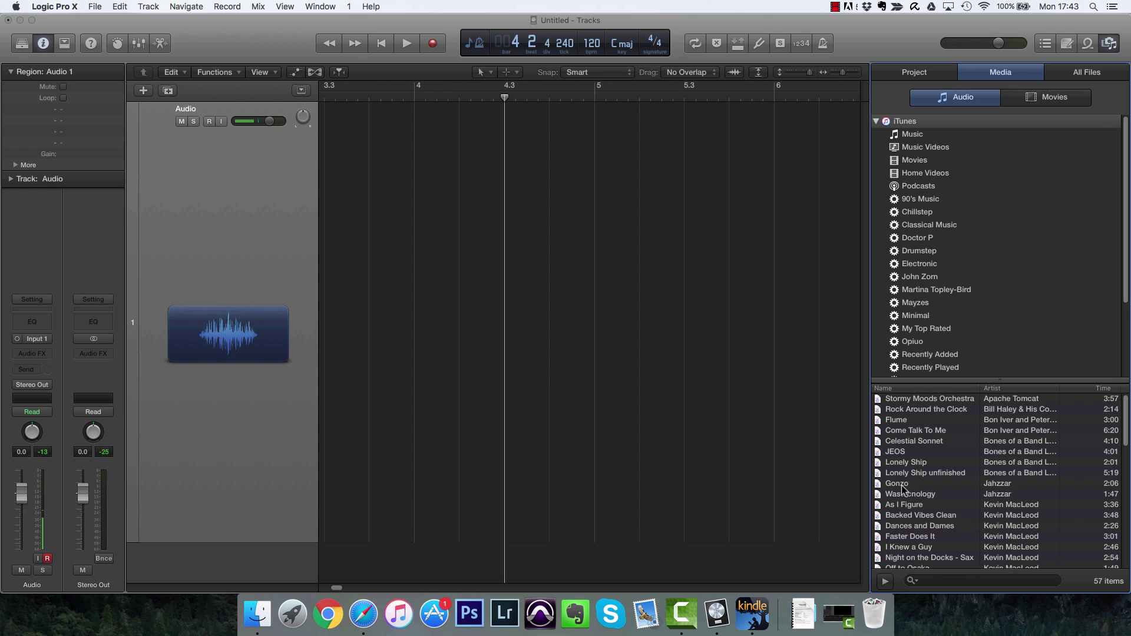
pyautogui.moveTo(805, 455); pyautogui.dragTo(290, 301)
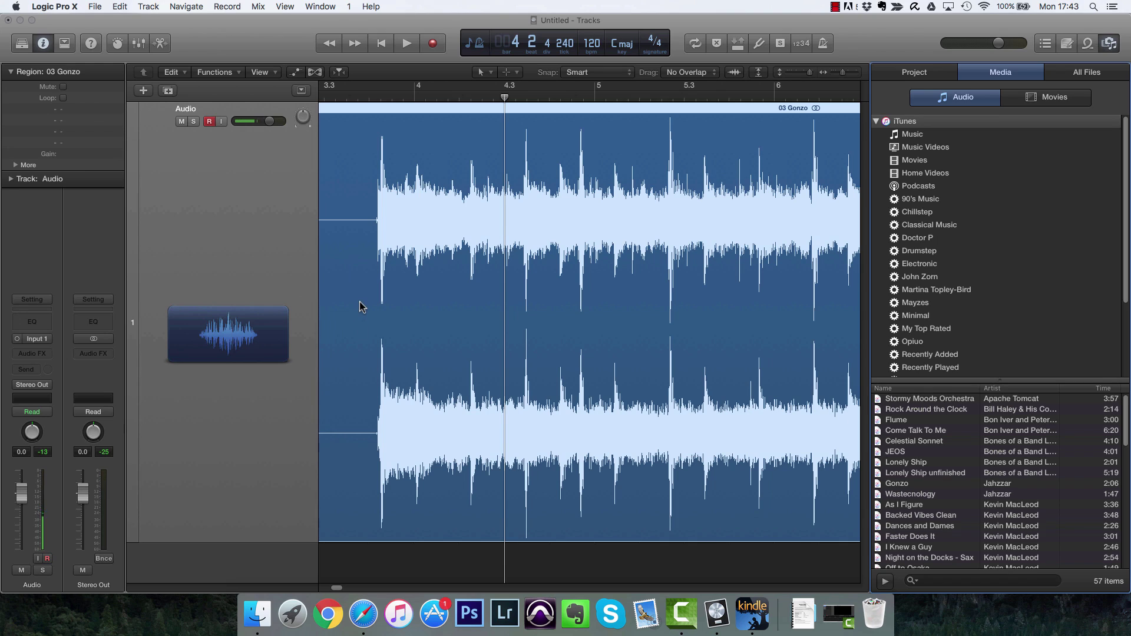
# - Select the Audio track, set its channel input format to stereo, and play Gonzo from bar 3 beat 4
pyautogui.click(309, 305)
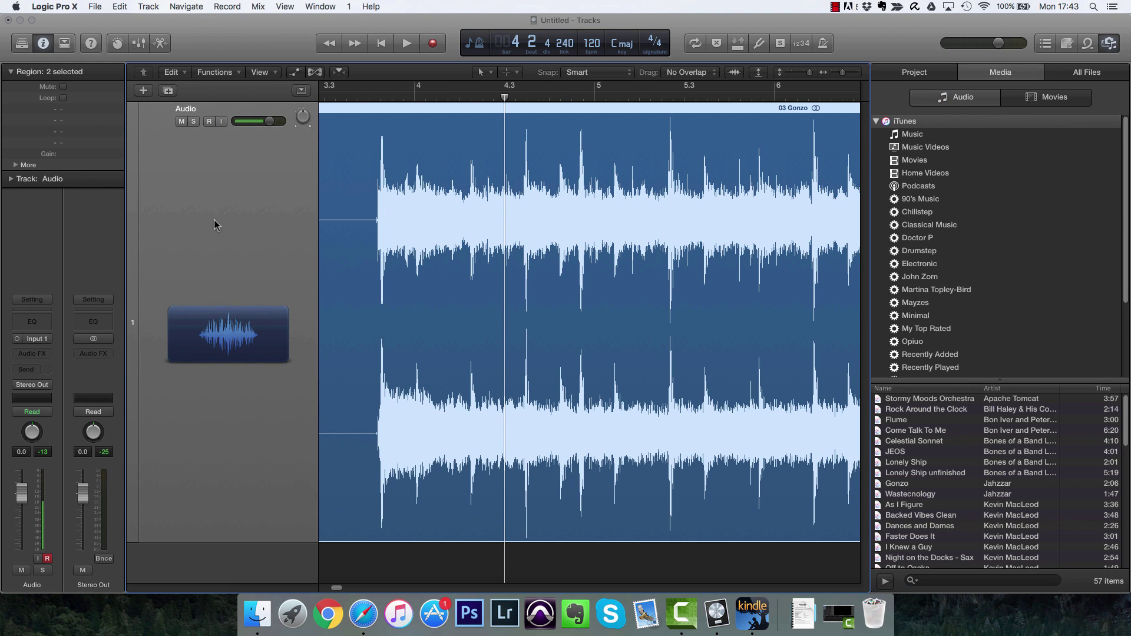
pyautogui.click(17, 339)
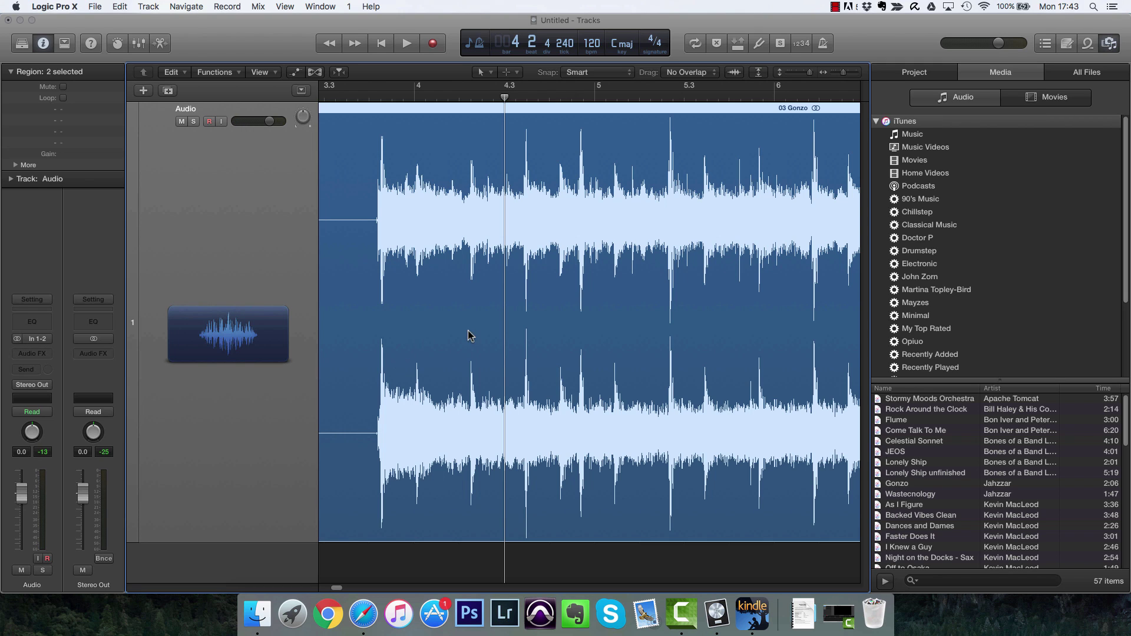
pyautogui.click(369, 93)
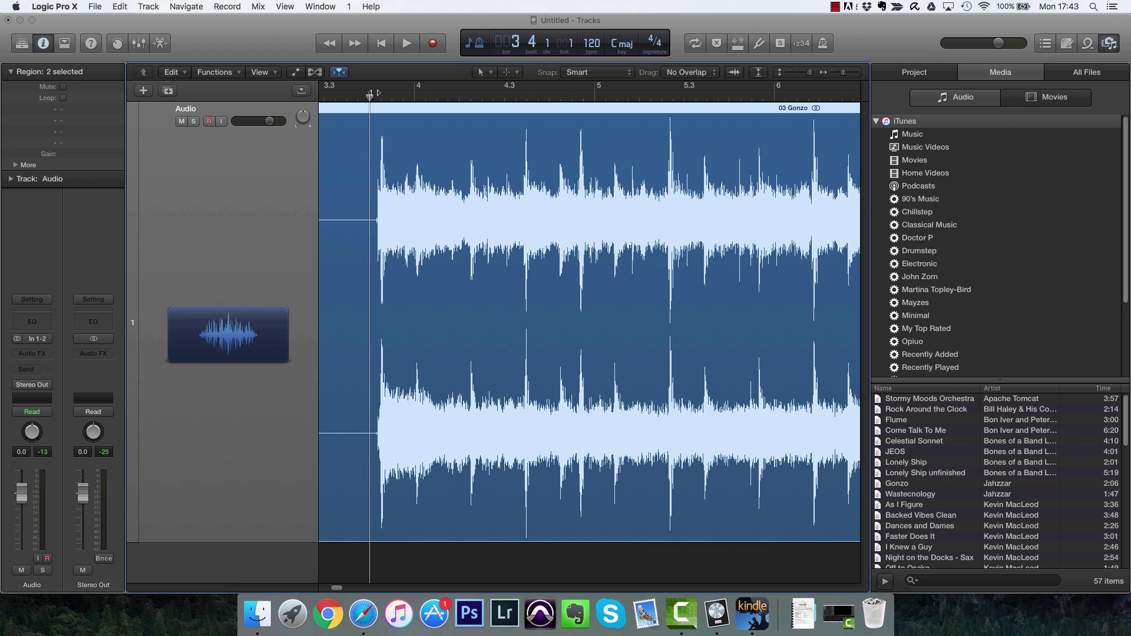
pyautogui.press('space')
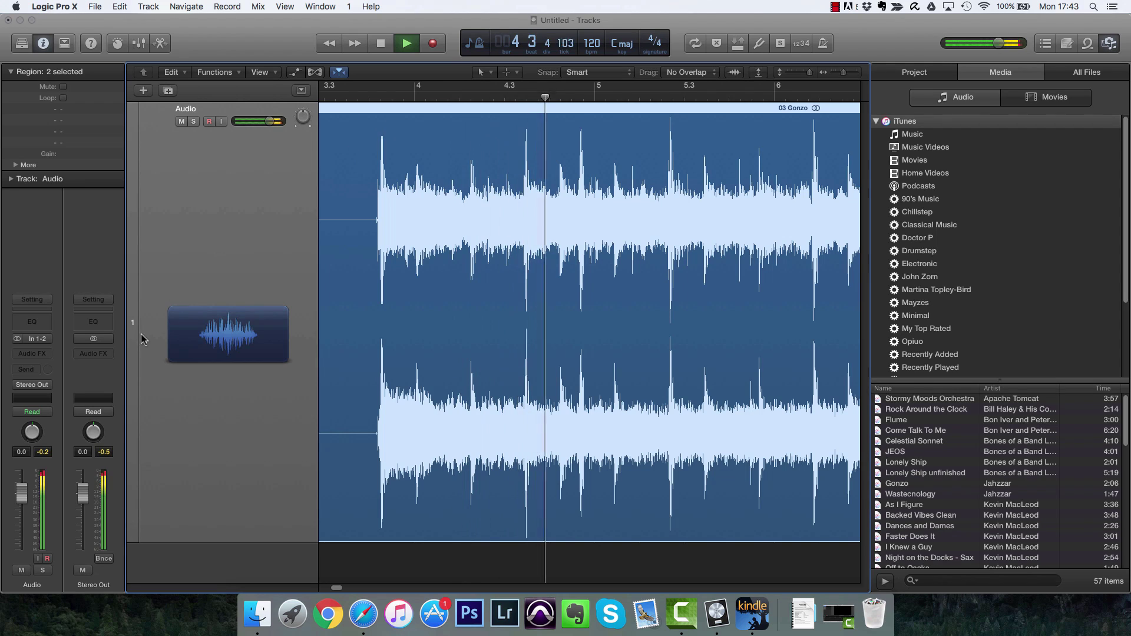
pyautogui.press('space')
# - Audition Gonzo with the Audio channel switched to mono, and return the channel to stereo
pyautogui.click(18, 340)
pyautogui.press('space')
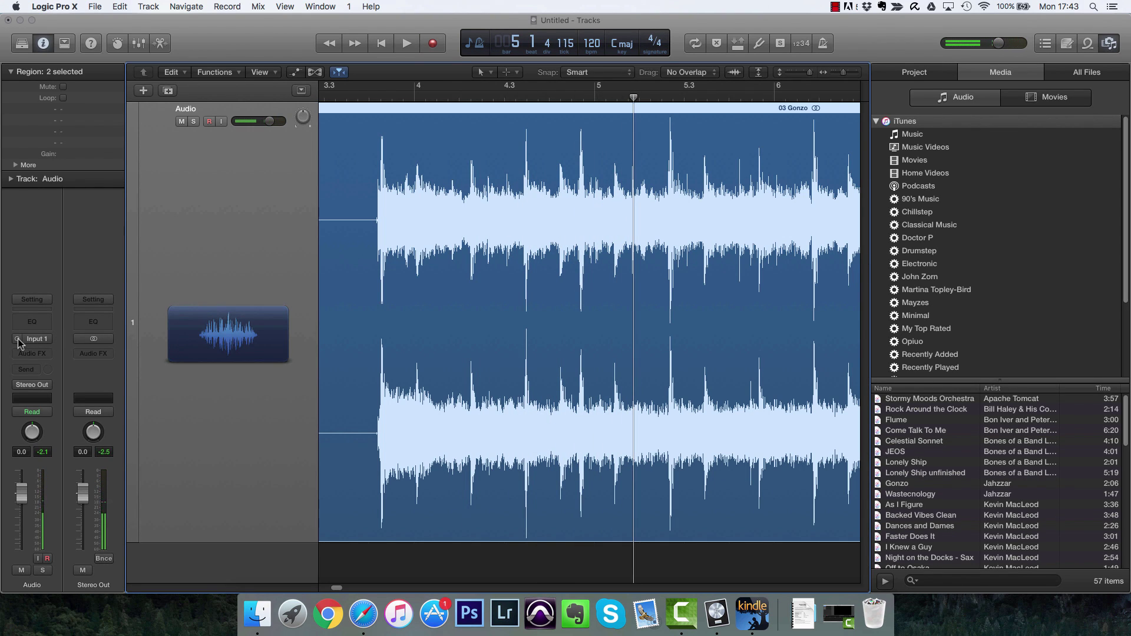
pyautogui.click(18, 340)
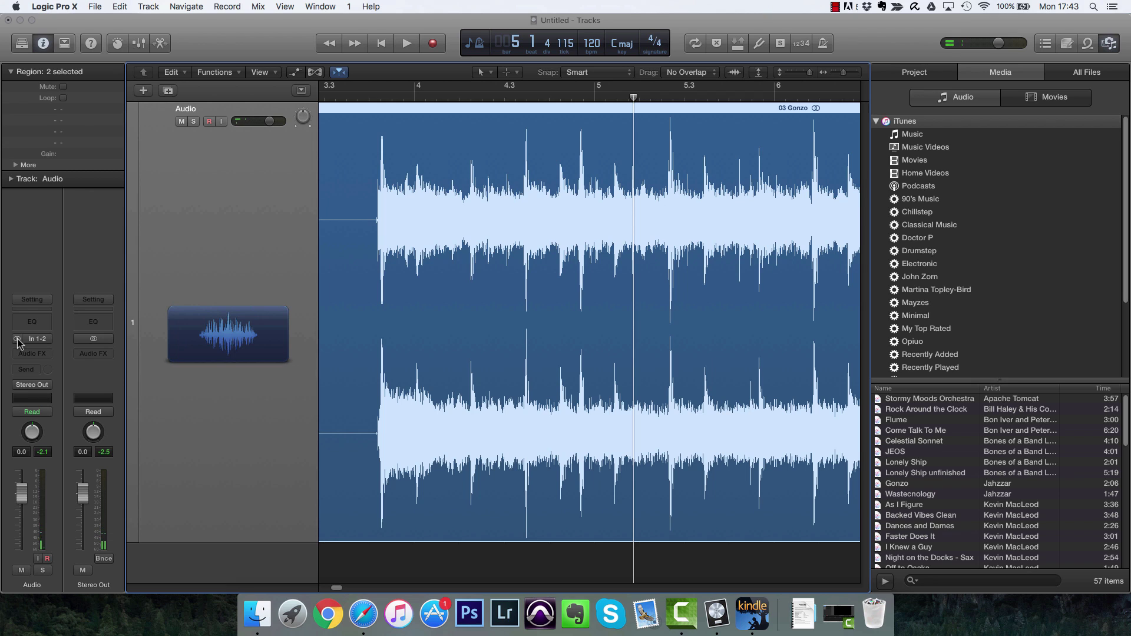
# - Hide the browser and review the Audio channel's mono/stereo format along with its input and bus source options
pyautogui.click(1020, 77)
pyautogui.click(1117, 42)
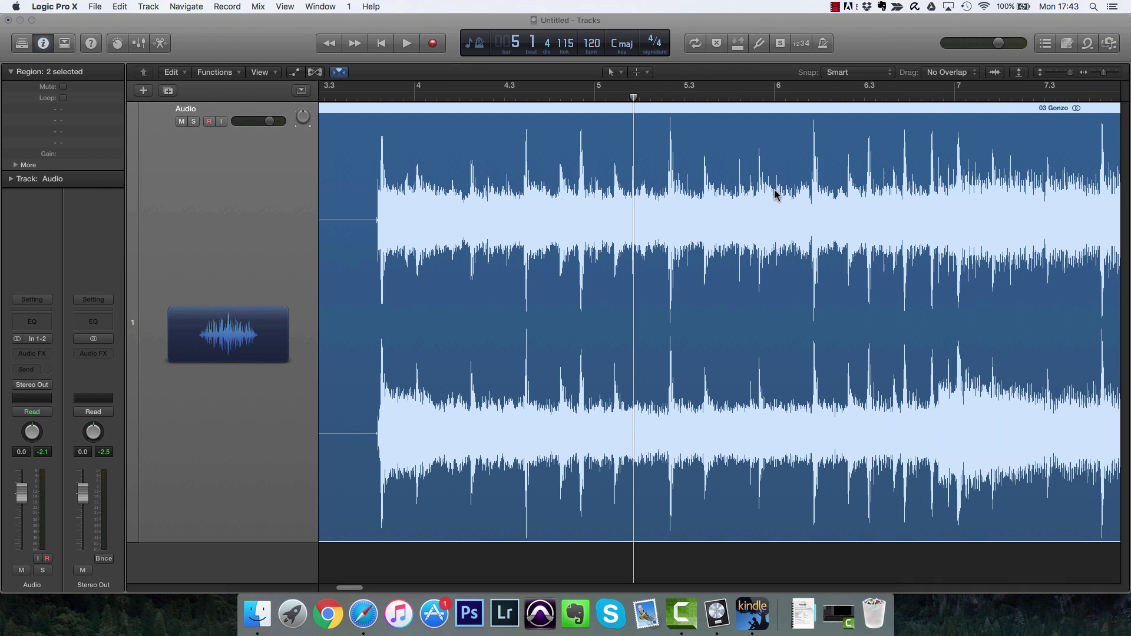
pyautogui.click(17, 339)
pyautogui.click(17, 340)
pyautogui.click(32, 340)
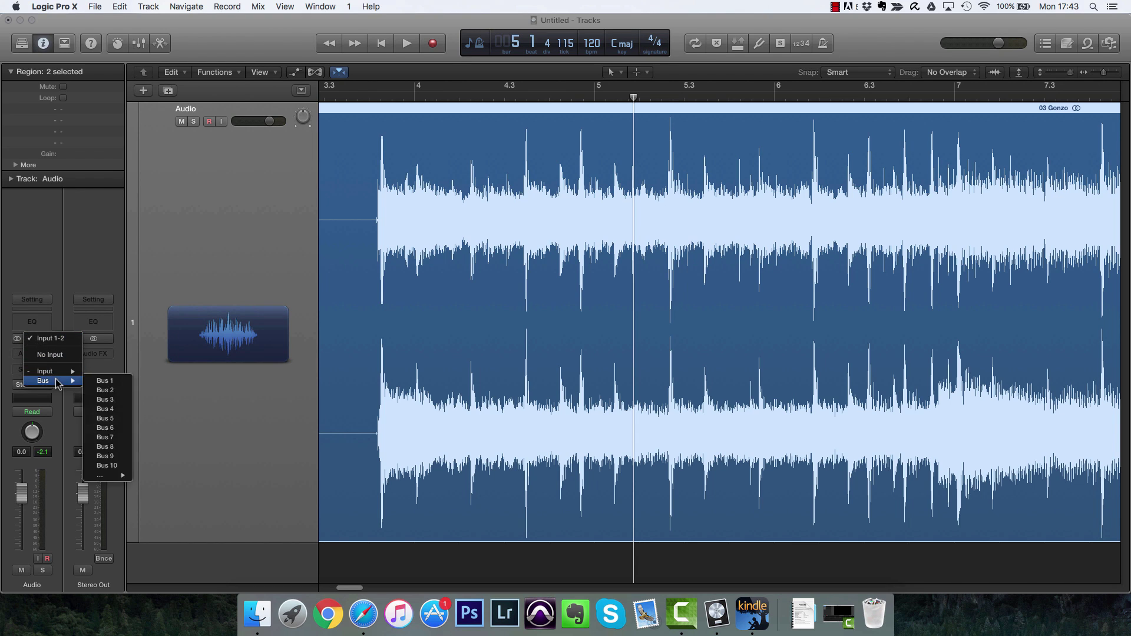
pyautogui.click(6, 342)
pyautogui.click(16, 340)
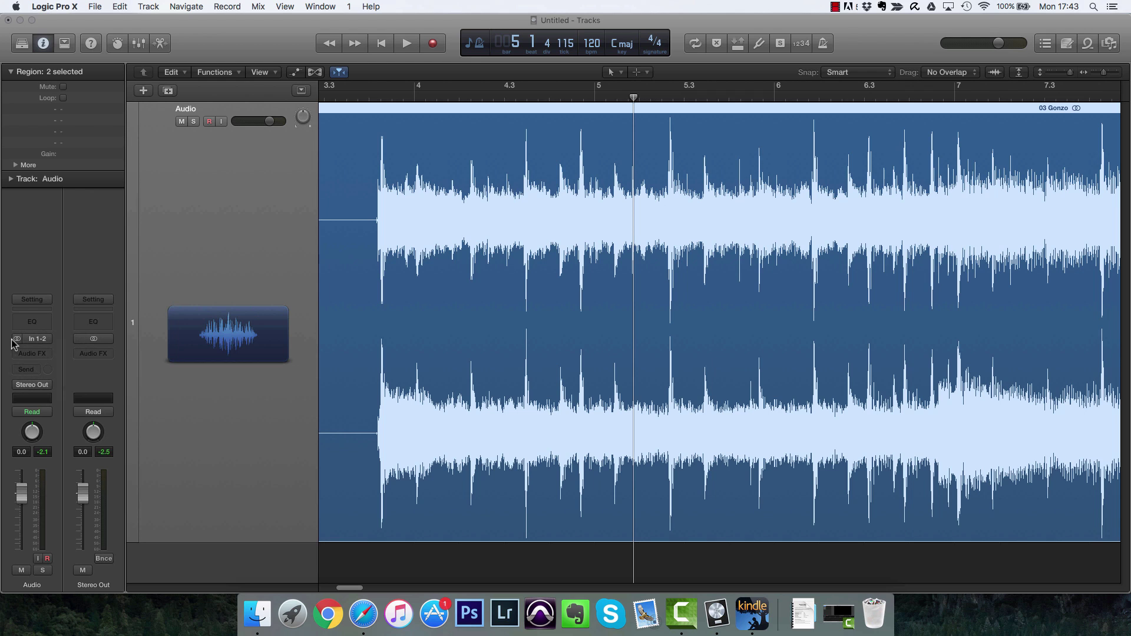
# - Audition Gonzo in mono and stereo to compare the sound, leaving the Audio channel set to stereo
pyautogui.press('space')
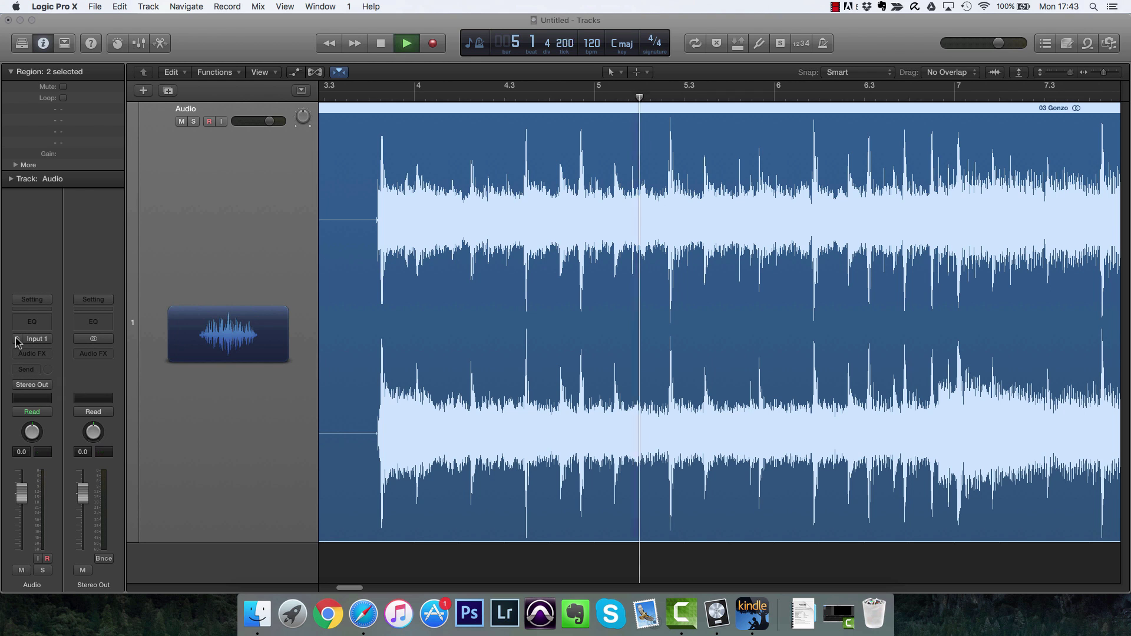
pyautogui.press('space')
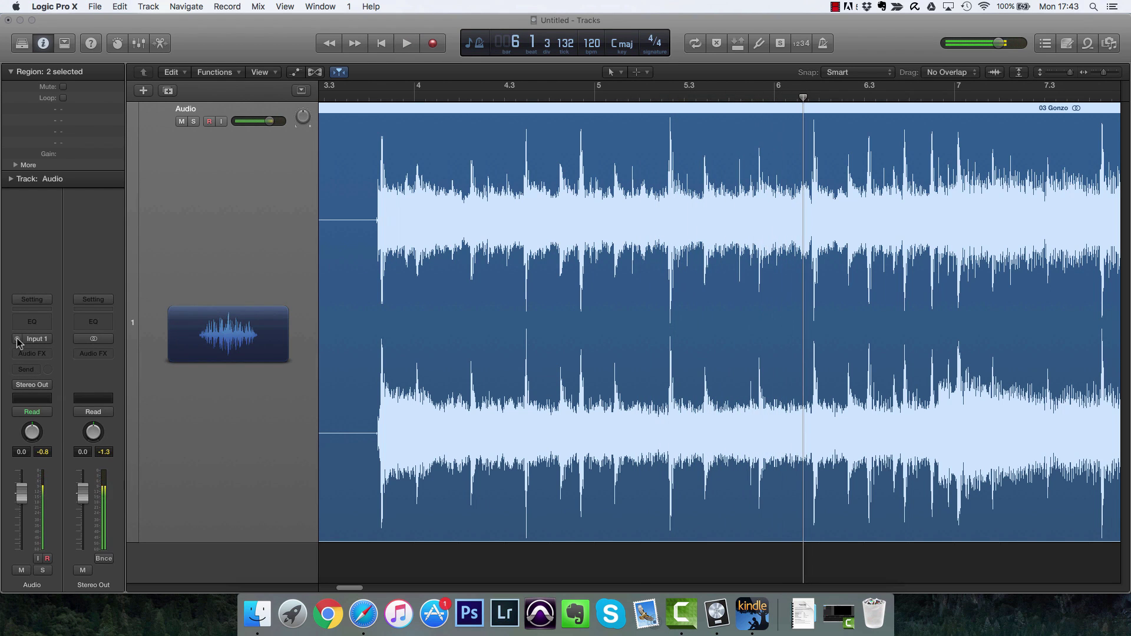
pyautogui.click(17, 340)
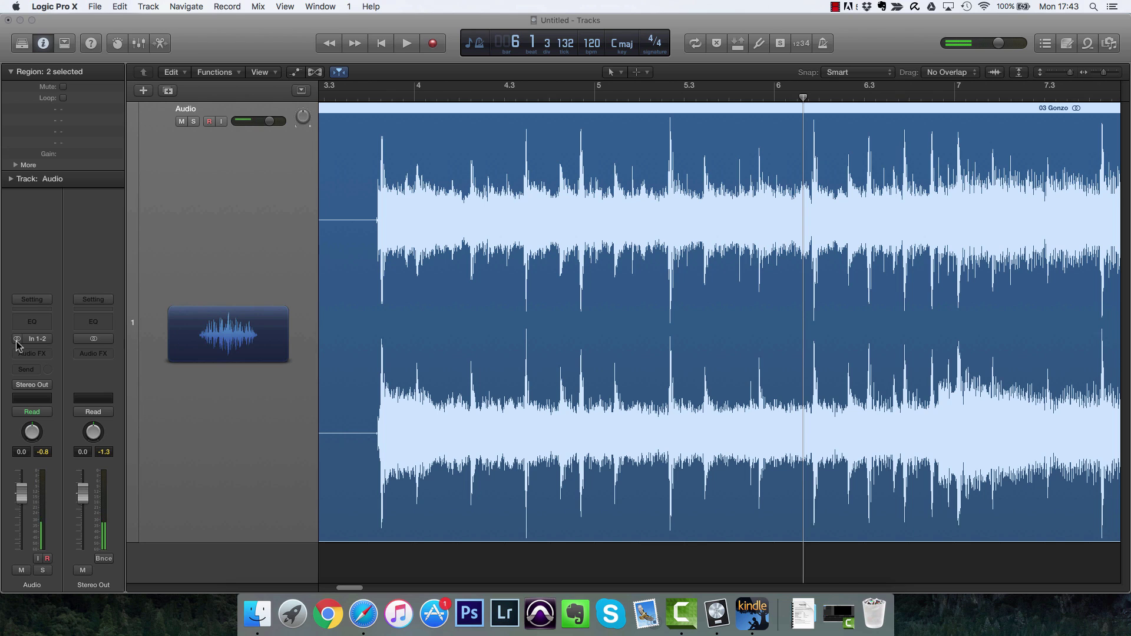
pyautogui.press('space')
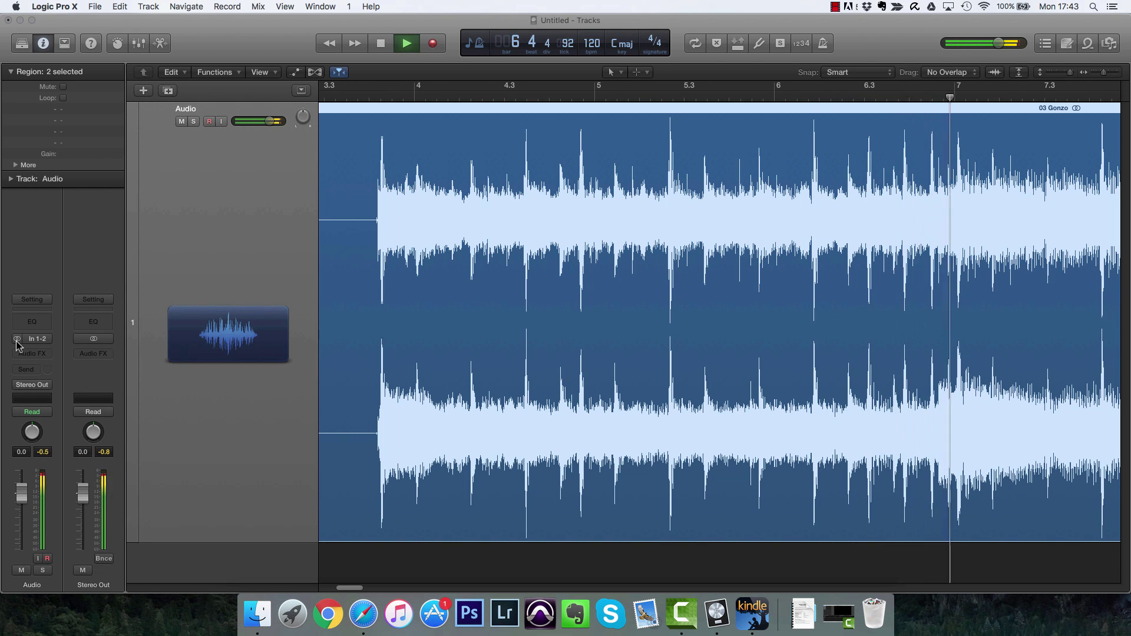
pyautogui.press('space')
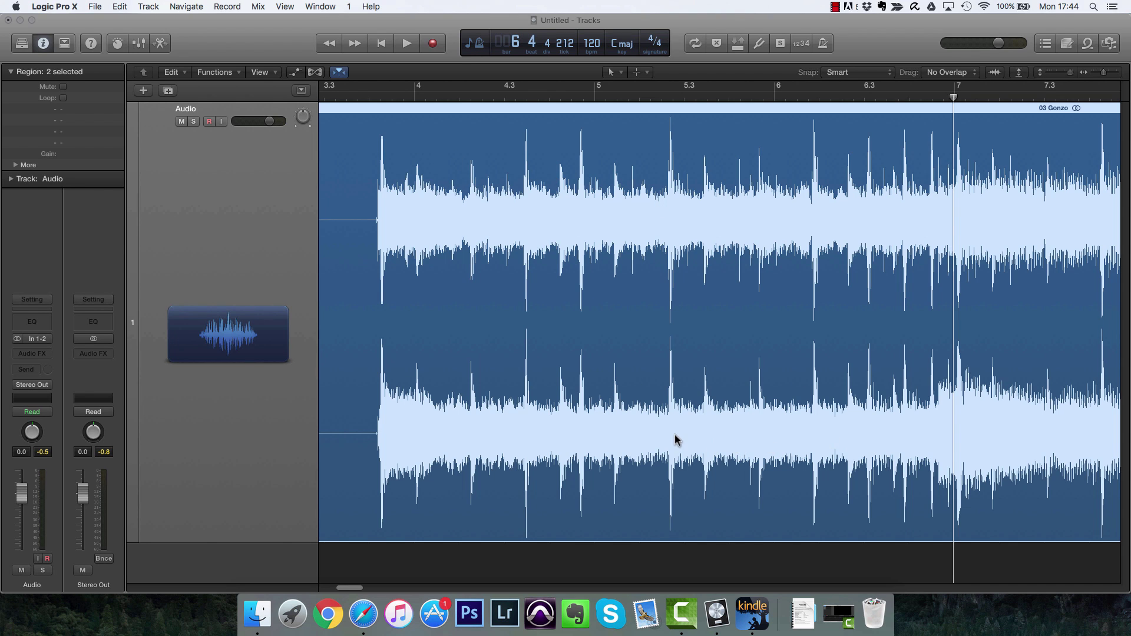
# - Delete the short recorded region that precedes the Gonzo region on the Audio track
pyautogui.press('z')
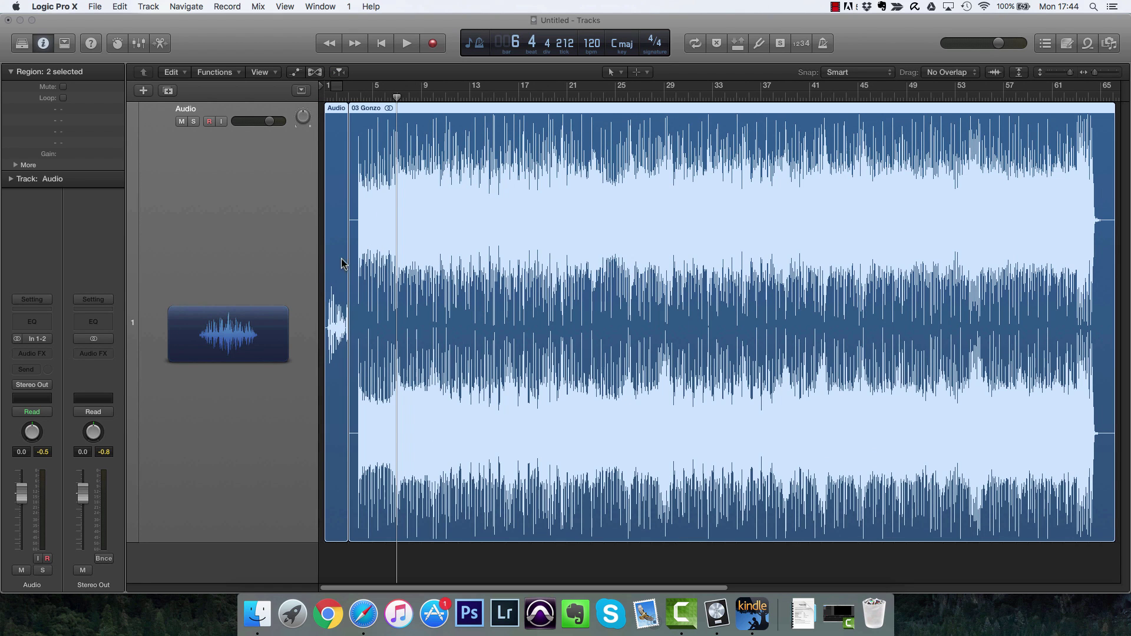
pyautogui.press('Delete')
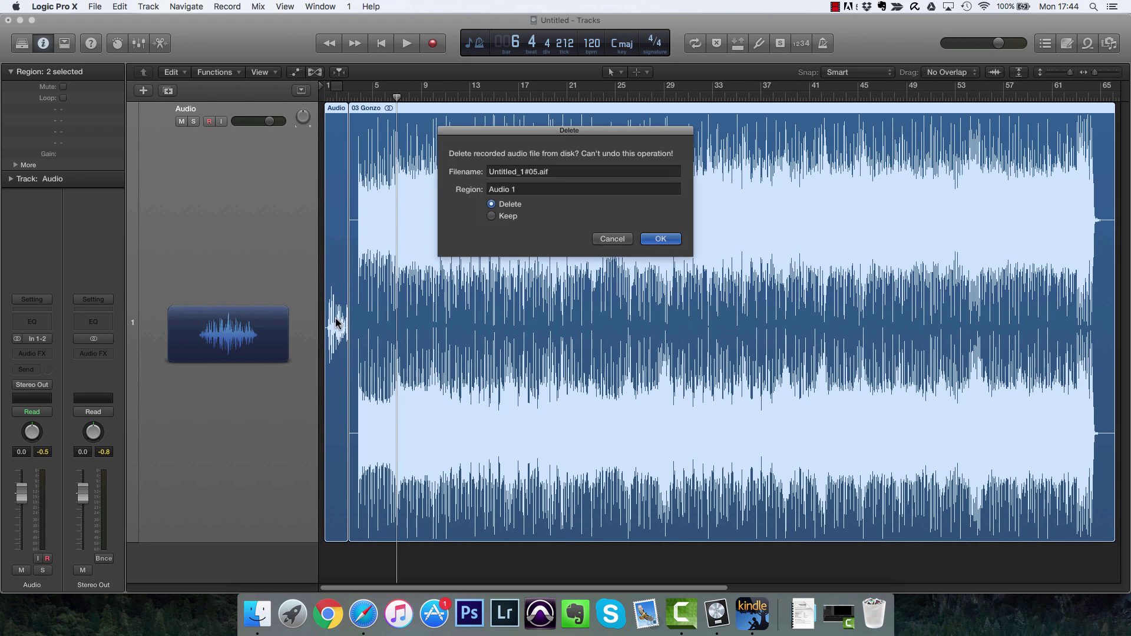
pyautogui.click(597, 238)
pyautogui.click(431, 552)
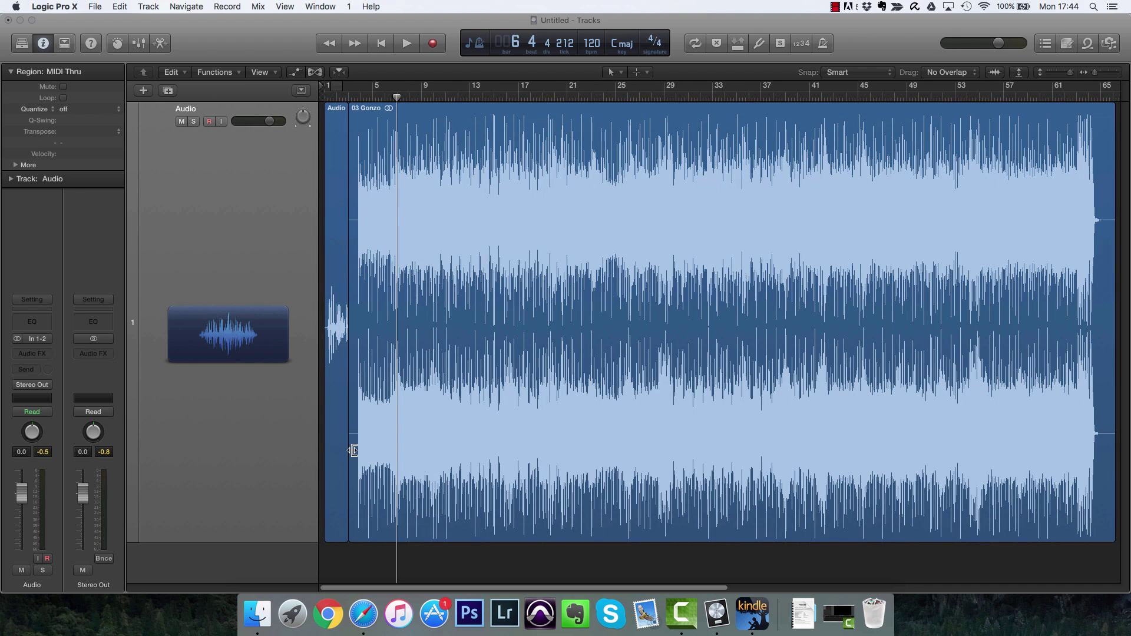
pyautogui.click(343, 449)
pyautogui.press('Delete')
pyautogui.press('Return')
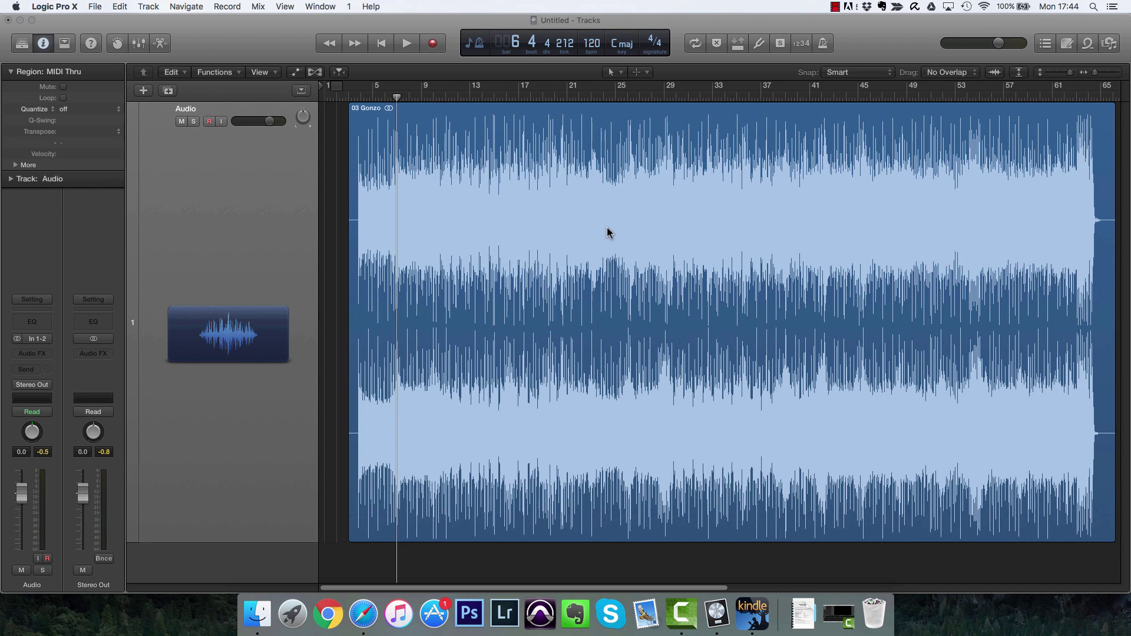
# - Move the Gonzo region to the start of the track at bar 1 and choose the Pointer tool
pyautogui.moveTo(512, 314); pyautogui.dragTo(463, 320)
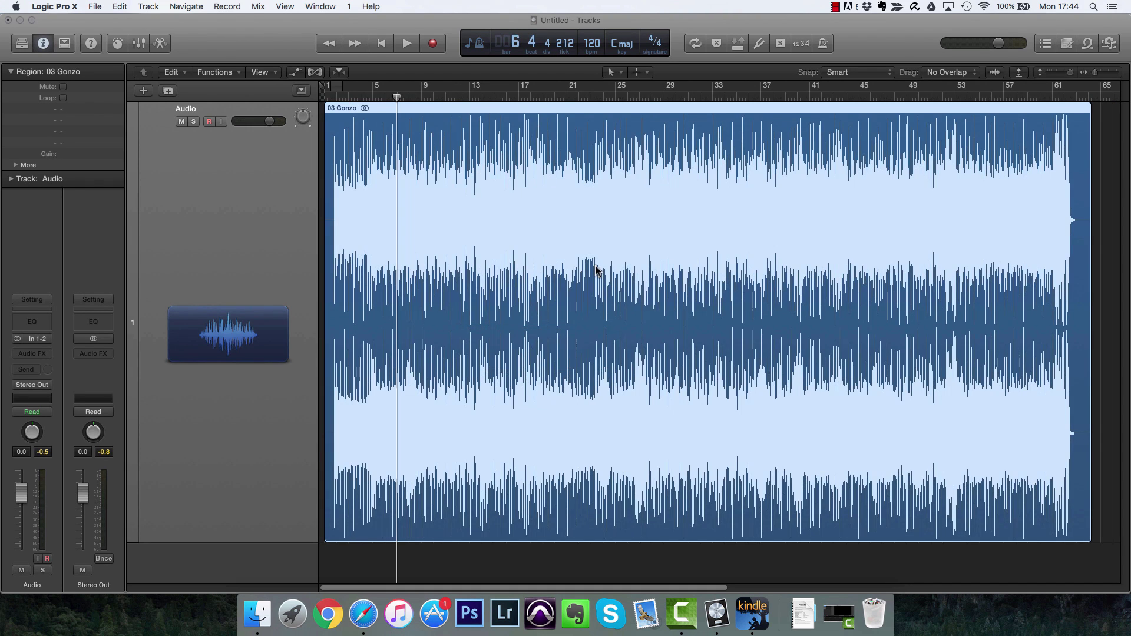
pyautogui.moveTo(595, 267); pyautogui.dragTo(531, 280)
pyautogui.click(619, 72)
pyautogui.click(620, 75)
pyautogui.click(624, 74)
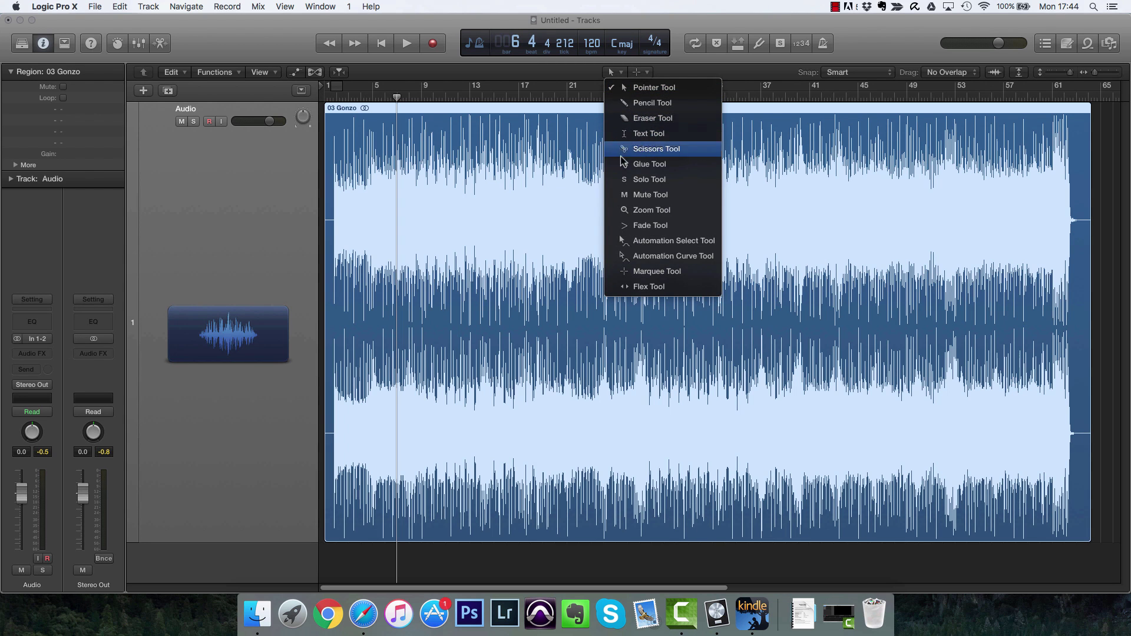
pyautogui.click(623, 91)
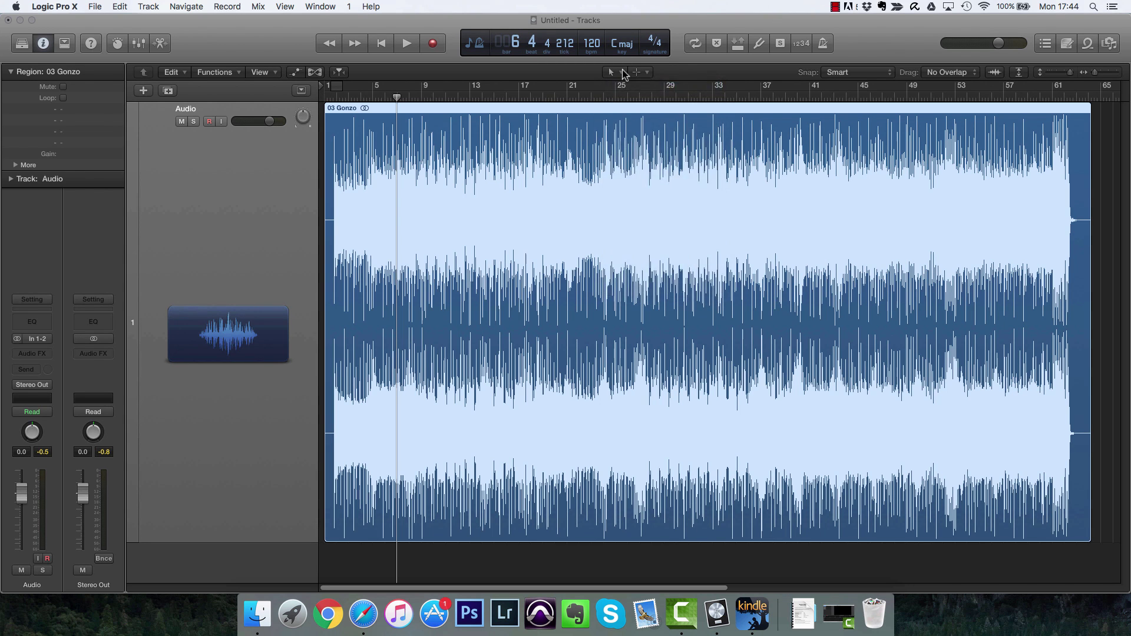
# - Try deleting a marquee-selected section of Gonzo from about bar 12 to bar 15, and undo the cut
pyautogui.click(624, 73)
pyautogui.click(628, 86)
pyautogui.moveTo(458, 137); pyautogui.dragTo(505, 144)
pyautogui.press('Delete')
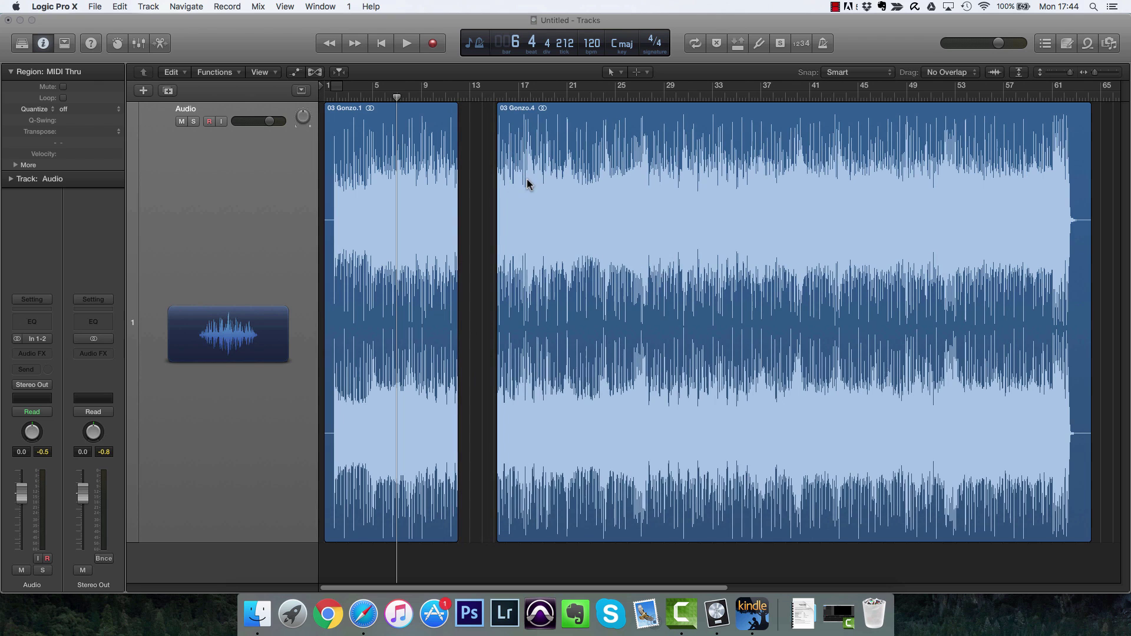
pyautogui.press('super+z')
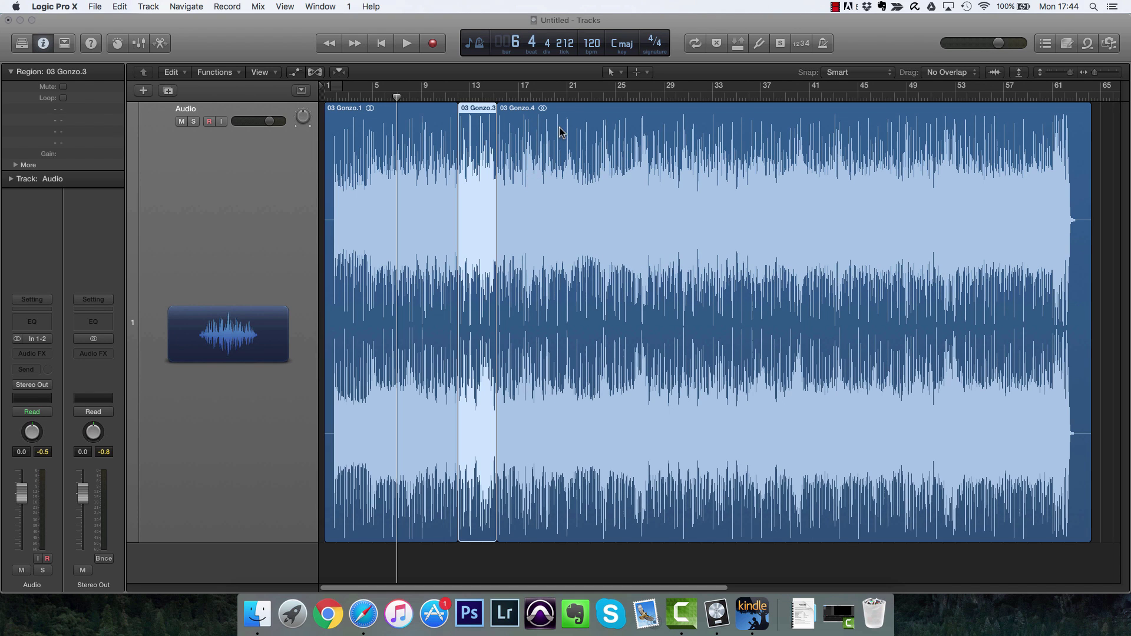
pyautogui.press('super+z')
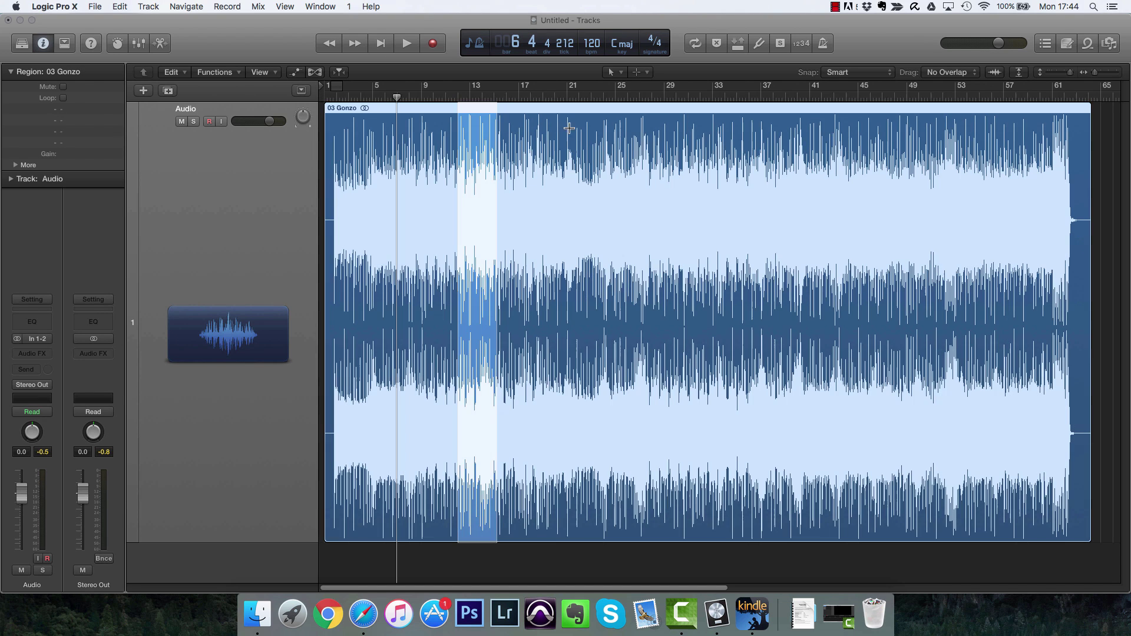
# - Show the Audio track's volume automation and draw a freehand volume curve across Gonzo with the Pencil tool
pyautogui.click(613, 72)
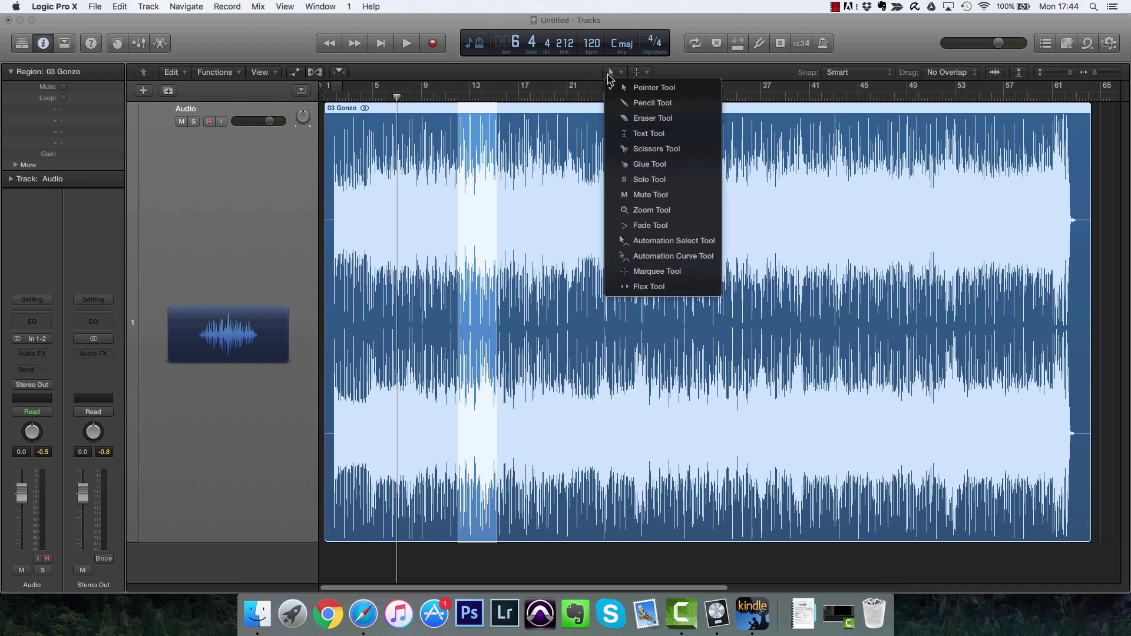
pyautogui.click(631, 102)
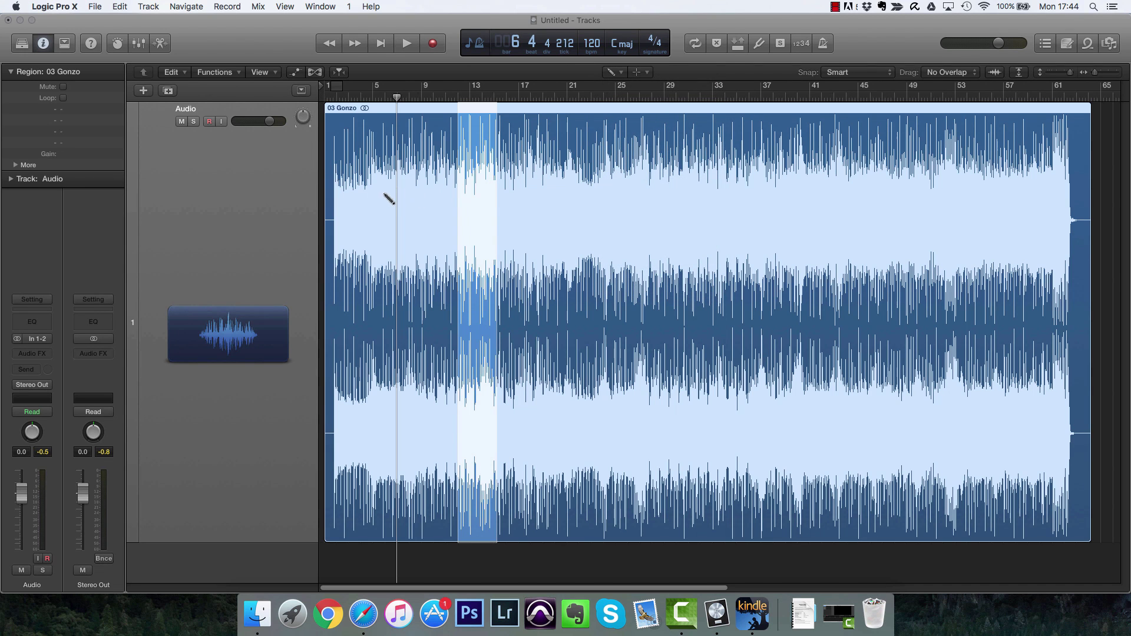
pyautogui.click(296, 72)
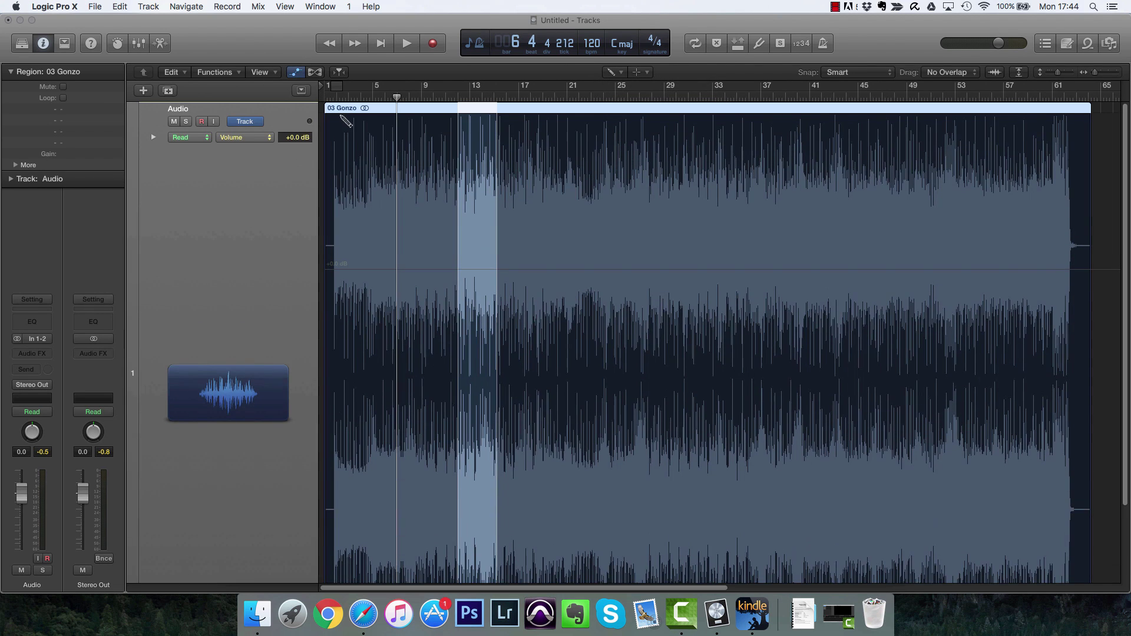
pyautogui.moveTo(378, 256)
pyautogui.mouseDown()
pyautogui.moveTo(416, 277)
pyautogui.moveTo(471, 248)
pyautogui.moveTo(551, 276)
pyautogui.moveTo(605, 253)
pyautogui.mouseUp()
pyautogui.moveTo(698, 258)
pyautogui.mouseDown()
pyautogui.moveTo(694, 298)
pyautogui.moveTo(720, 335)
pyautogui.moveTo(737, 345)
pyautogui.moveTo(769, 331)
pyautogui.mouseUp()
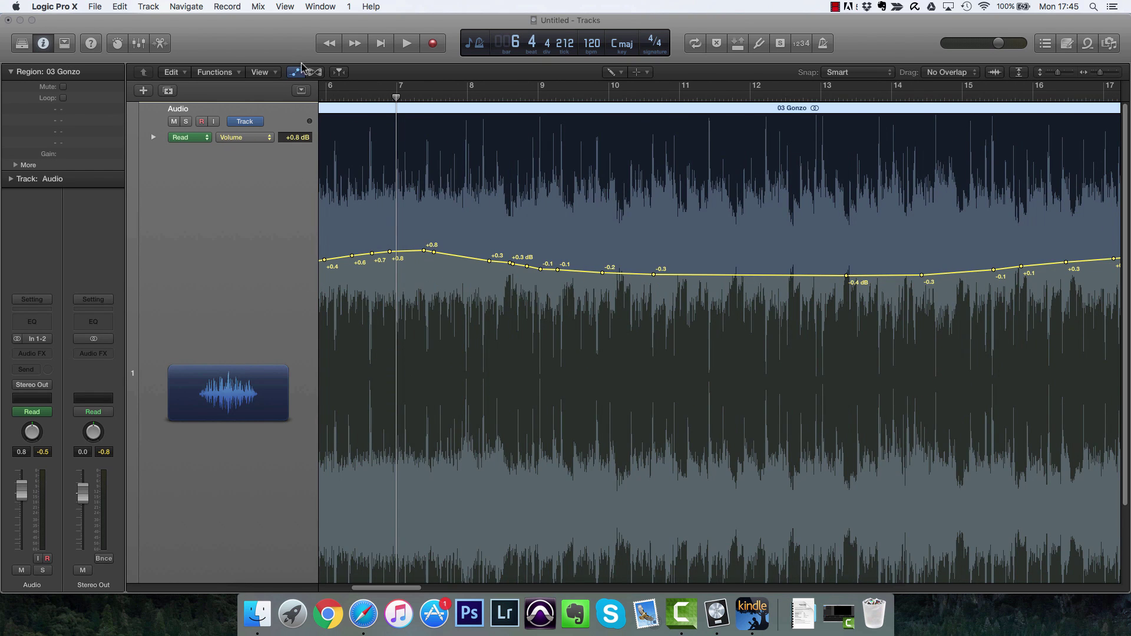
# - Erase all the drawn volume automation points on the Audio track with the Eraser tool
pyautogui.click(302, 71)
pyautogui.click(614, 73)
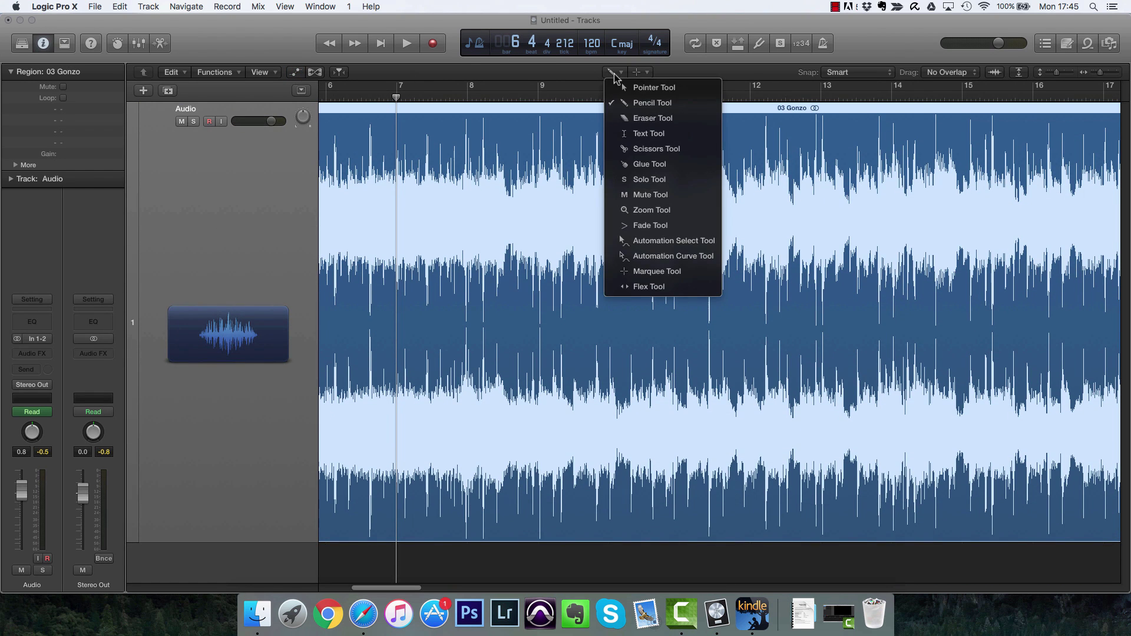
pyautogui.click(631, 121)
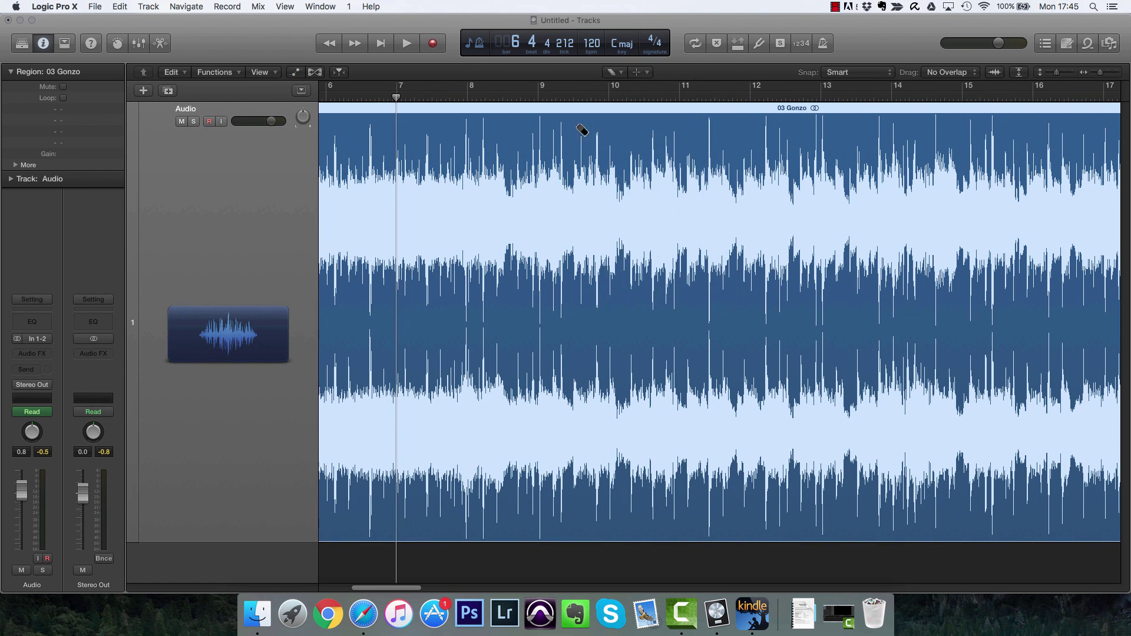
pyautogui.click(296, 72)
pyautogui.moveTo(430, 247)
pyautogui.mouseDown()
pyautogui.moveTo(439, 259)
pyautogui.moveTo(598, 268)
pyautogui.moveTo(1011, 267)
pyautogui.moveTo(876, 260)
pyautogui.mouseUp()
pyautogui.press('super+Left')
pyautogui.press('super+Left')
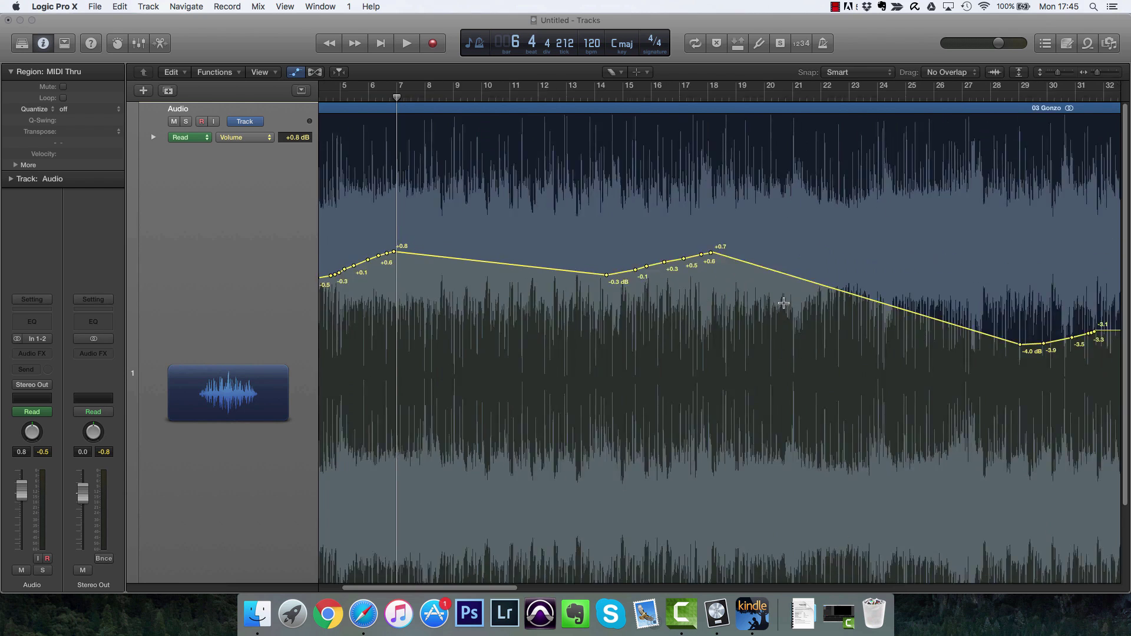
pyautogui.moveTo(653, 328)
pyautogui.mouseDown()
pyautogui.moveTo(591, 331)
pyautogui.moveTo(292, 281)
pyautogui.mouseUp()
# - Rename the 03 Gonzo region to Music with the Text tool
pyautogui.click(615, 73)
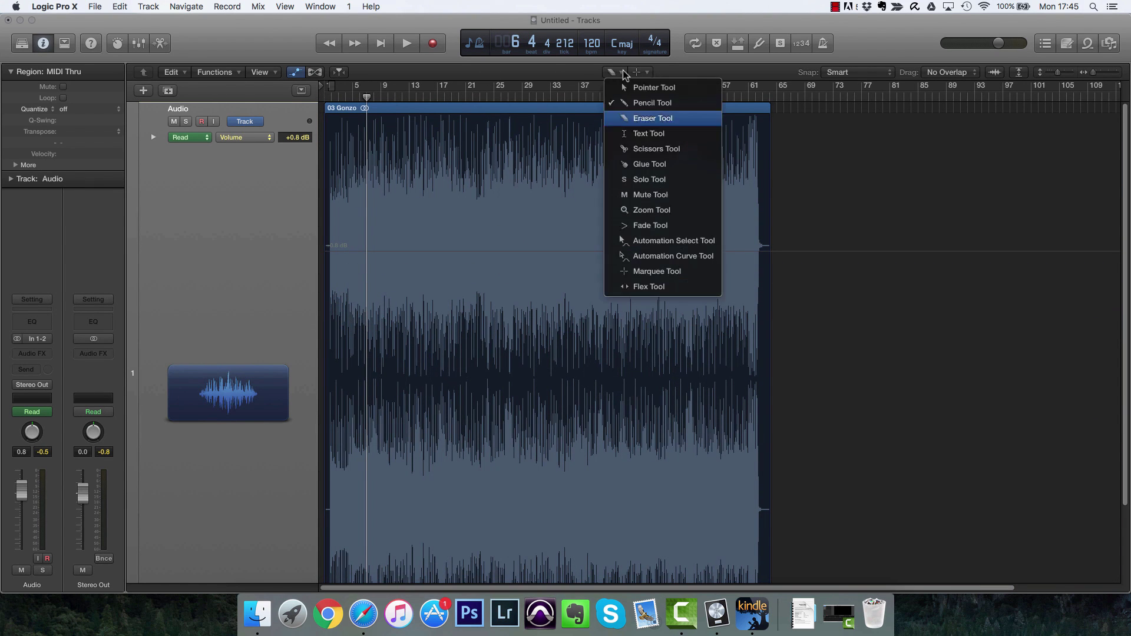
pyautogui.press('Return')
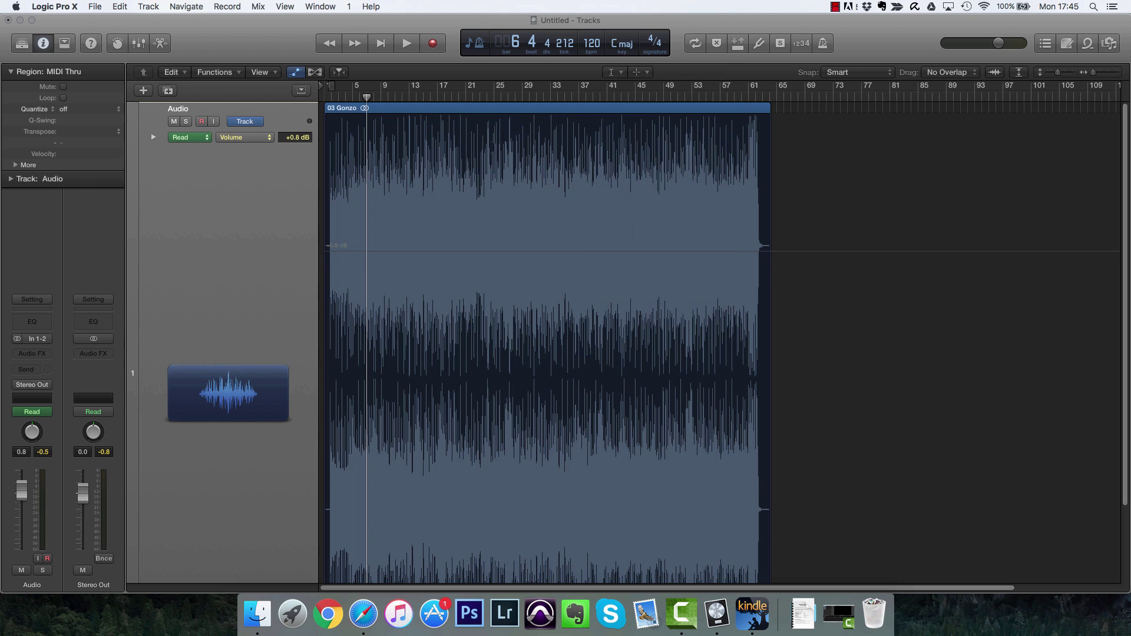
pyautogui.click(344, 108)
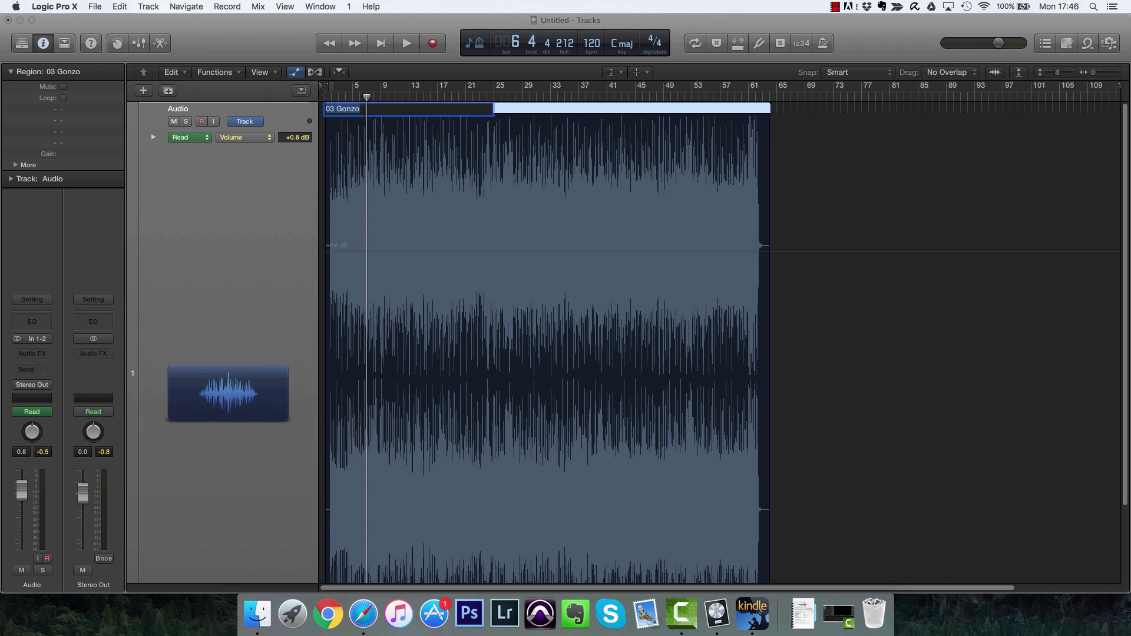
pyautogui.write('Music')
pyautogui.press('Return')
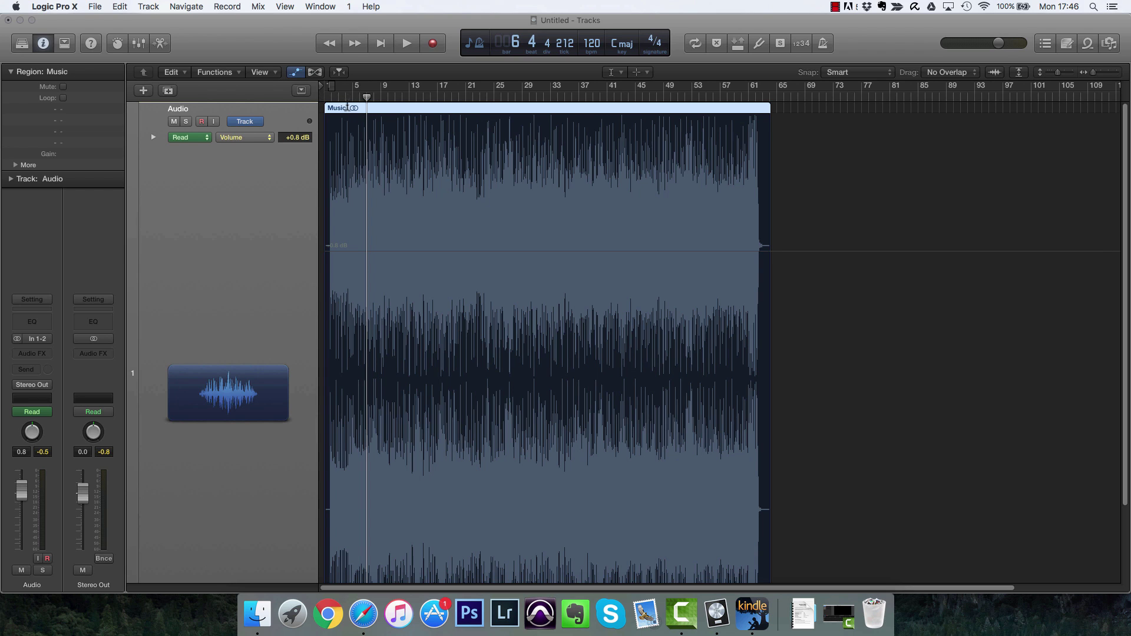
# - Split the Music region at about bar 14 and bar 25 with the Scissors tool, with track automation hidden
pyautogui.click(609, 72)
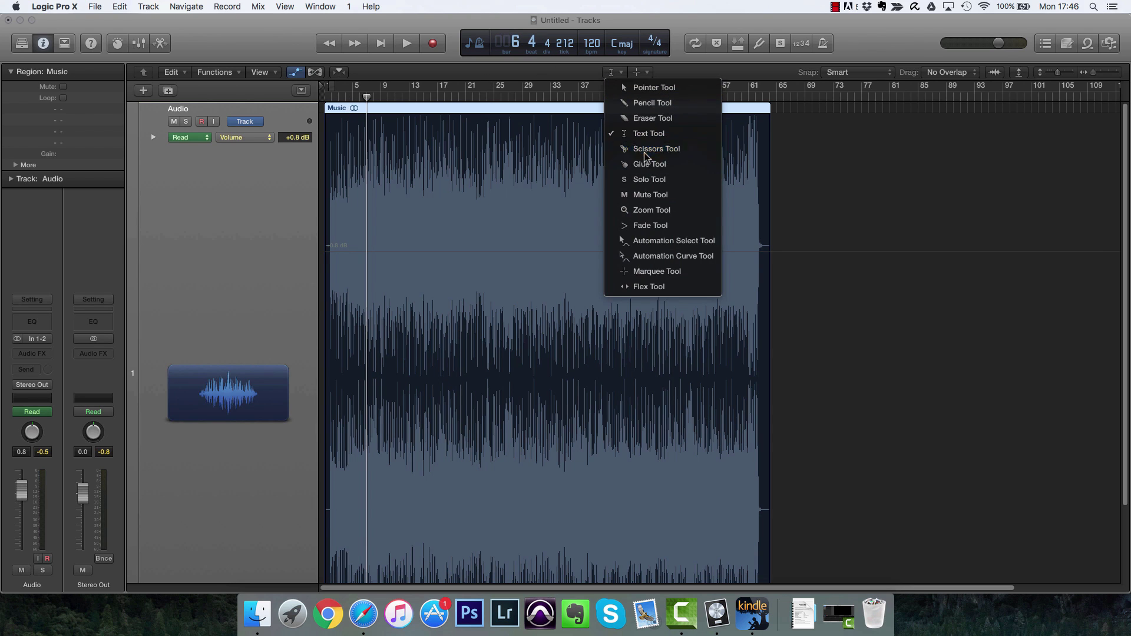
pyautogui.click(645, 149)
pyautogui.click(297, 74)
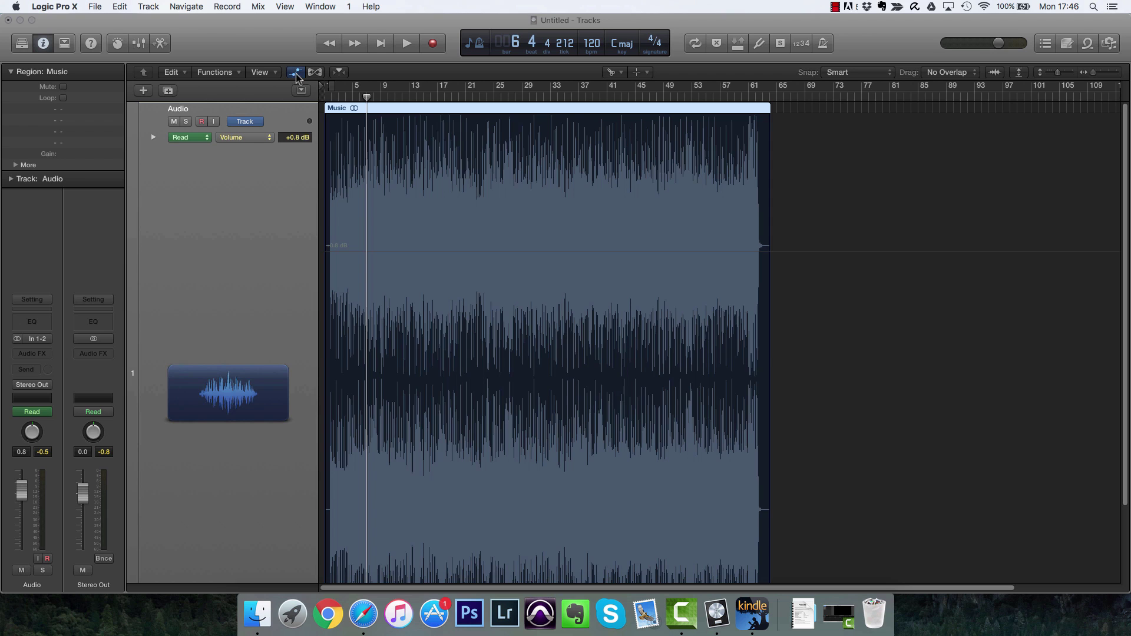
pyautogui.click(416, 182)
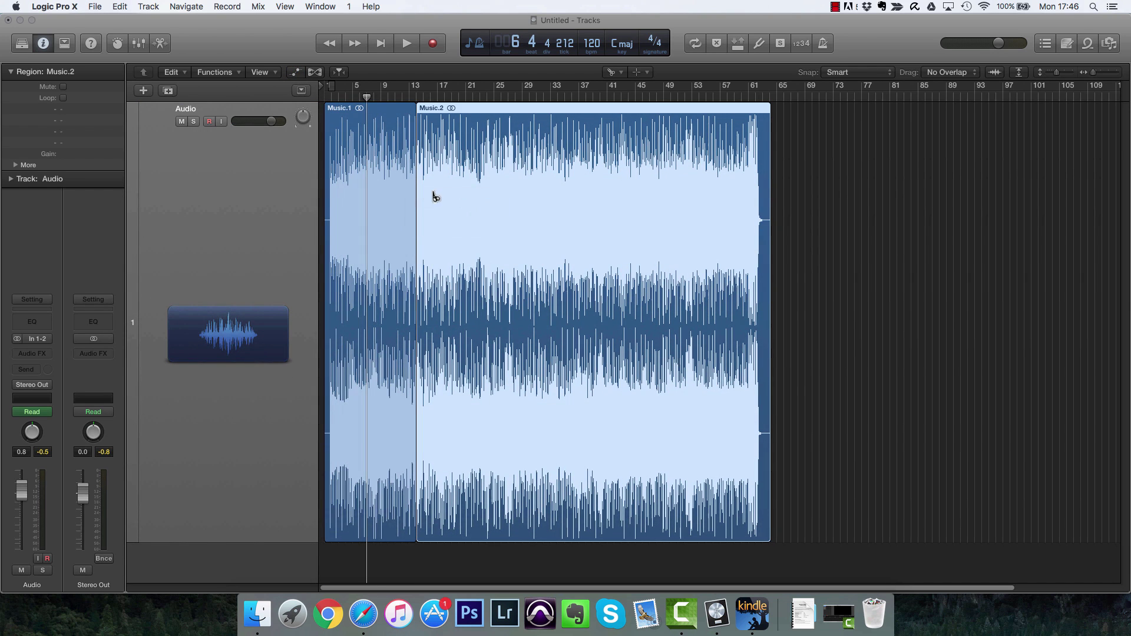
pyautogui.click(494, 186)
pyautogui.press('a')
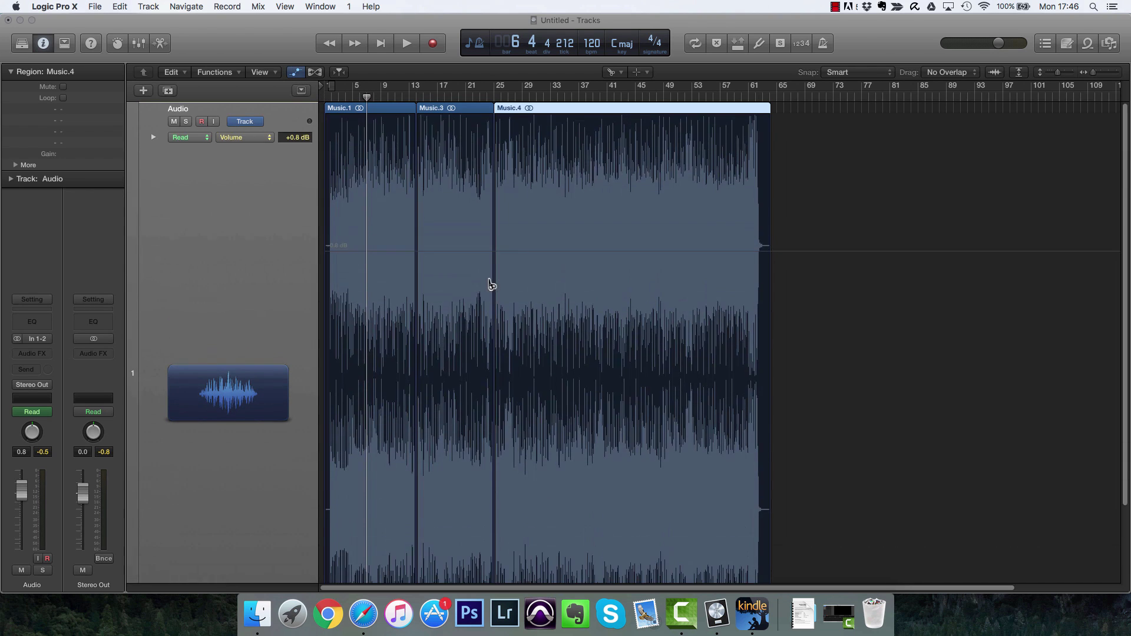
pyautogui.press('a')
# - Separate the split regions with the Pointer tool, moving Music.4 to about bar 38 and Music.3 to about bar 22
pyautogui.click(612, 72)
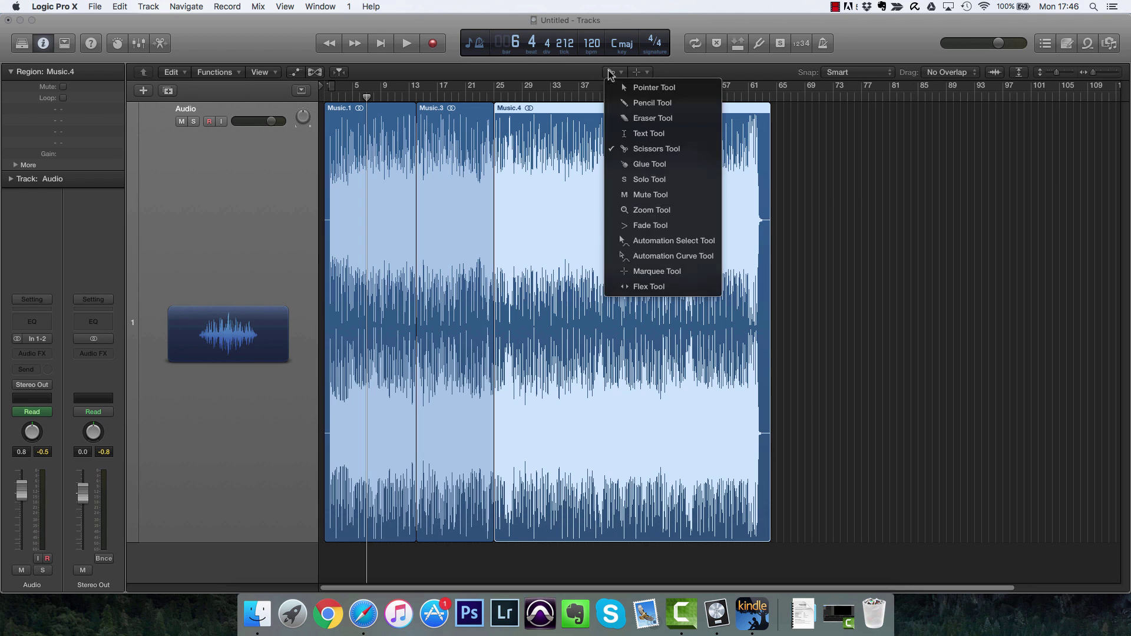
pyautogui.click(619, 87)
pyautogui.moveTo(550, 252); pyautogui.dragTo(636, 249)
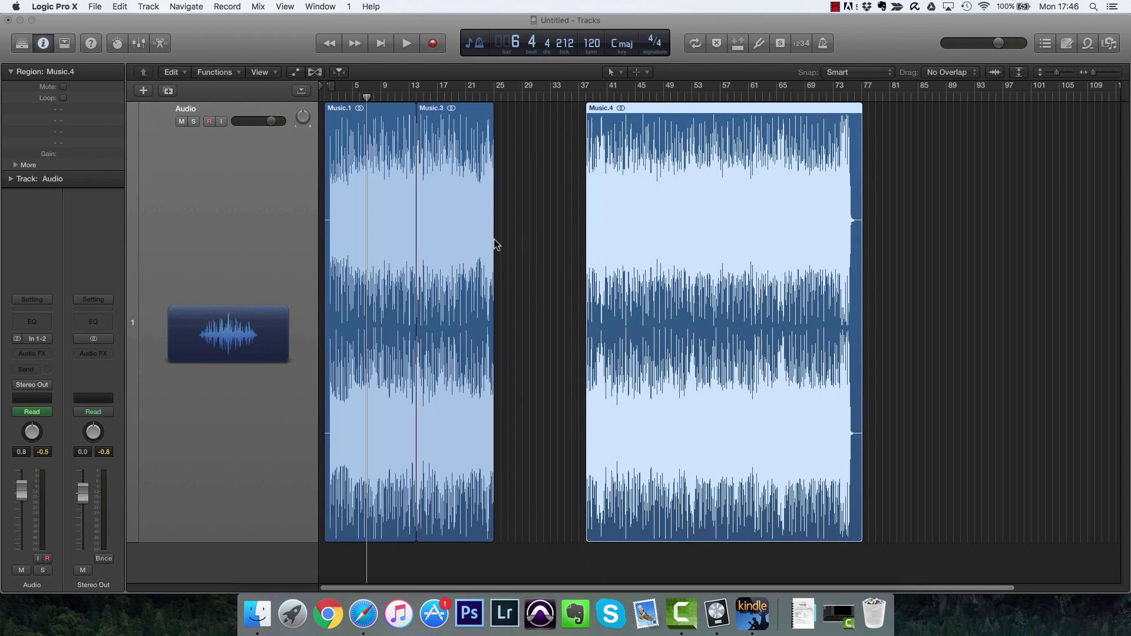
pyautogui.moveTo(494, 240); pyautogui.dragTo(552, 242)
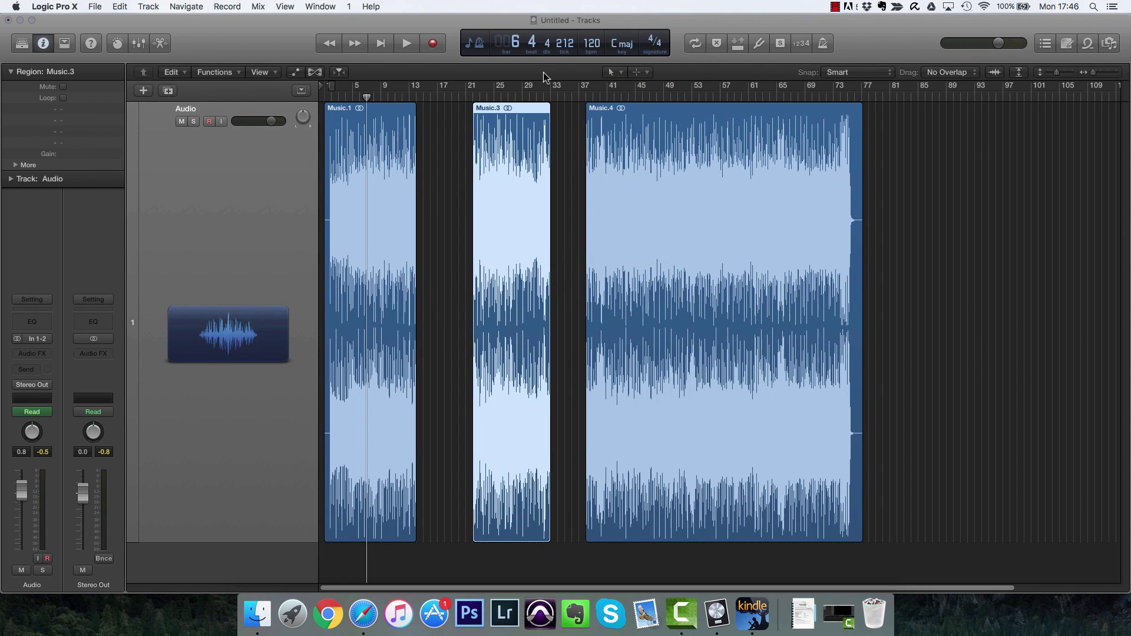
# - Move the adjoining Music.3 and Music.4 regions together about half a bar earlier with the Pointer tool
pyautogui.click(618, 75)
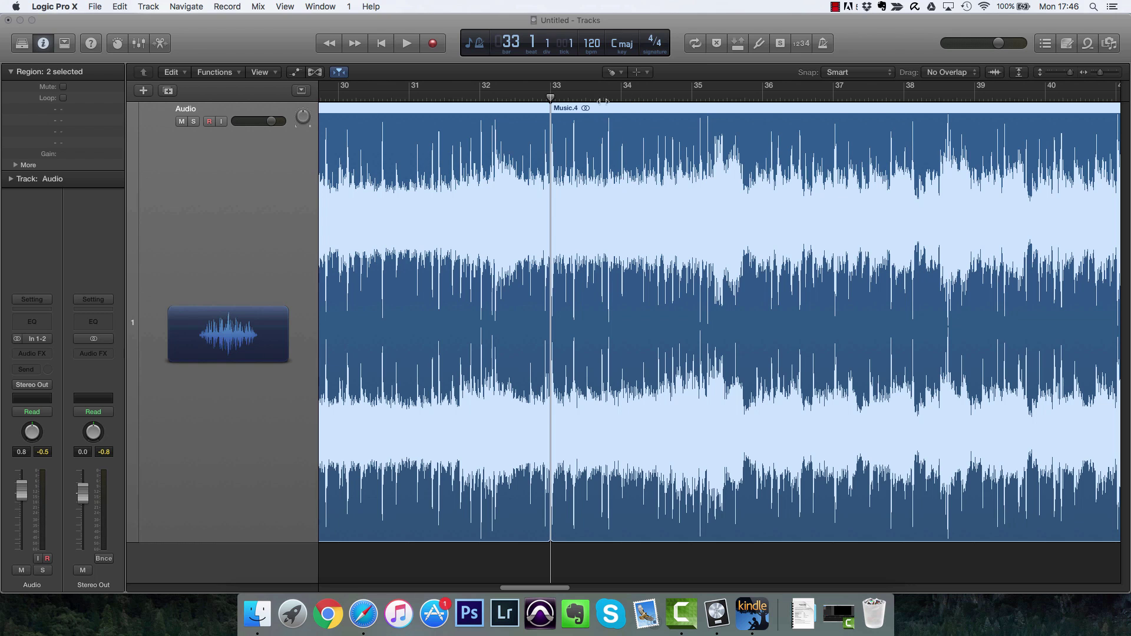
pyautogui.click(611, 72)
pyautogui.click(654, 86)
pyautogui.moveTo(498, 219); pyautogui.dragTo(454, 236)
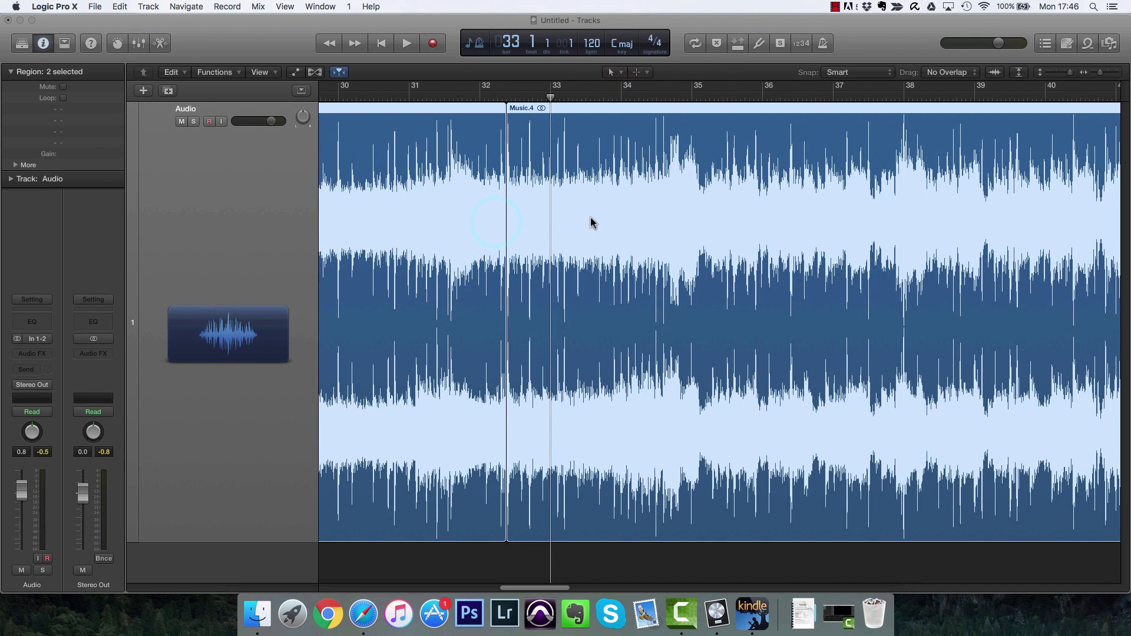
# - Join the adjoining Music.3 and Music.4 regions into one region with the Glue tool
pyautogui.click(620, 557)
pyautogui.moveTo(612, 454); pyautogui.dragTo(635, 406)
pyautogui.click(613, 72)
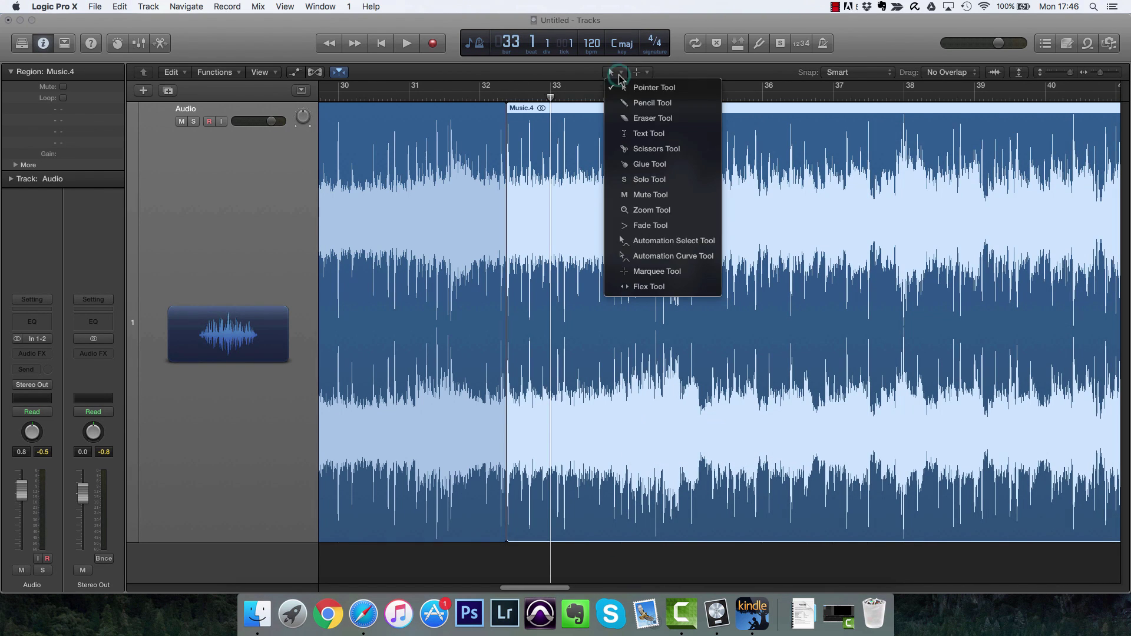
pyautogui.click(666, 169)
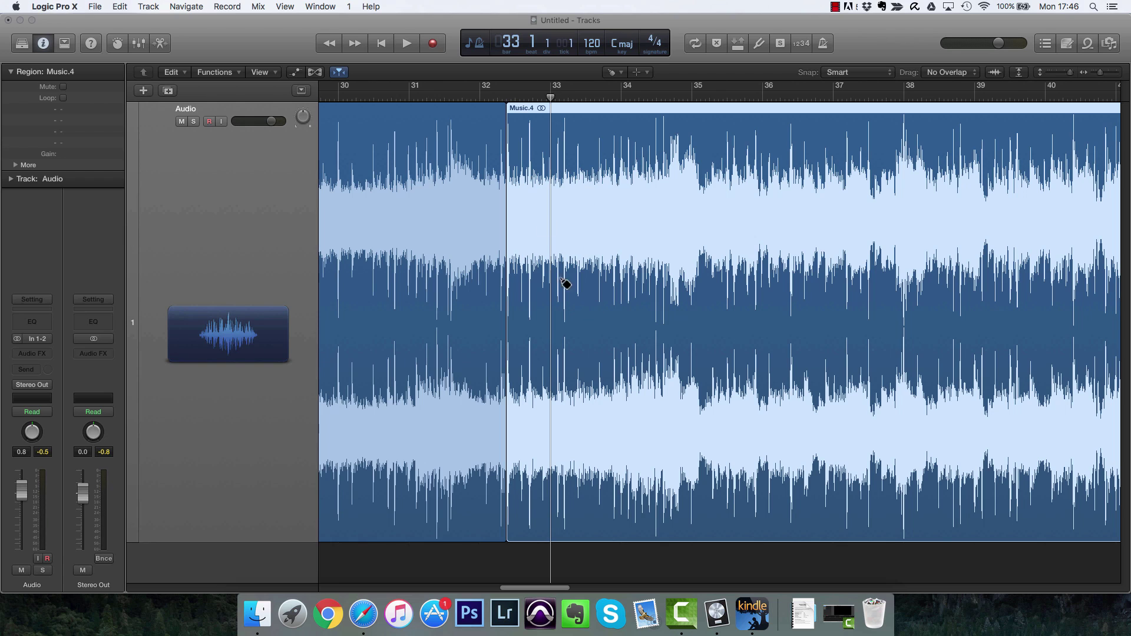
pyautogui.click(488, 211)
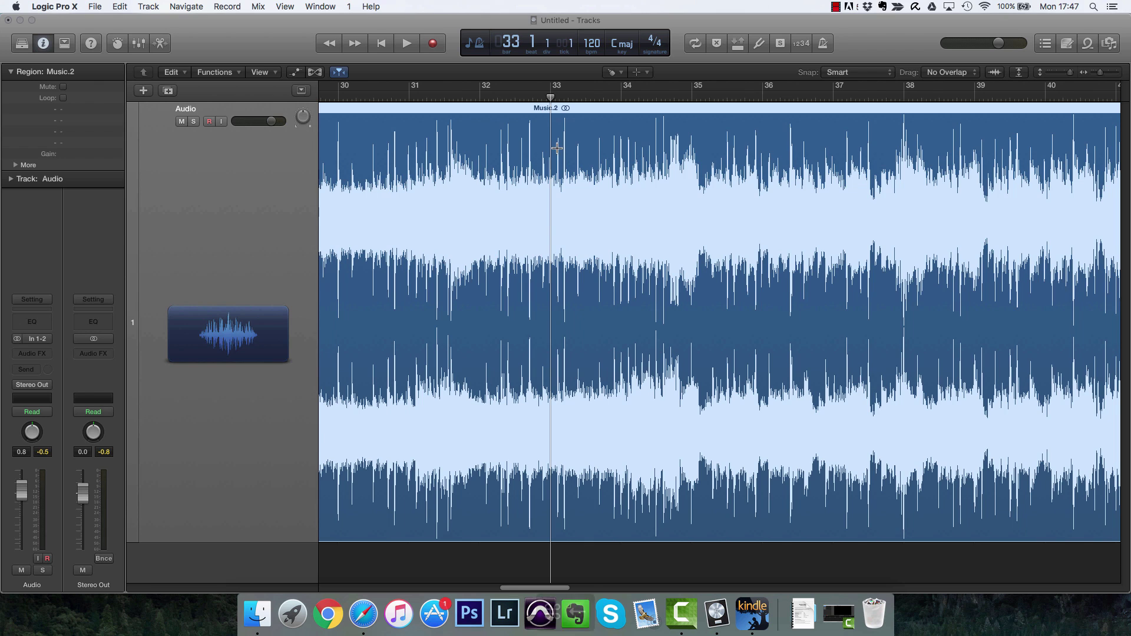
# - Glue the first region, ending at about bar 14, to the separate Music.2 region, allowing creation of a new audio file
pyautogui.press('super+Left')
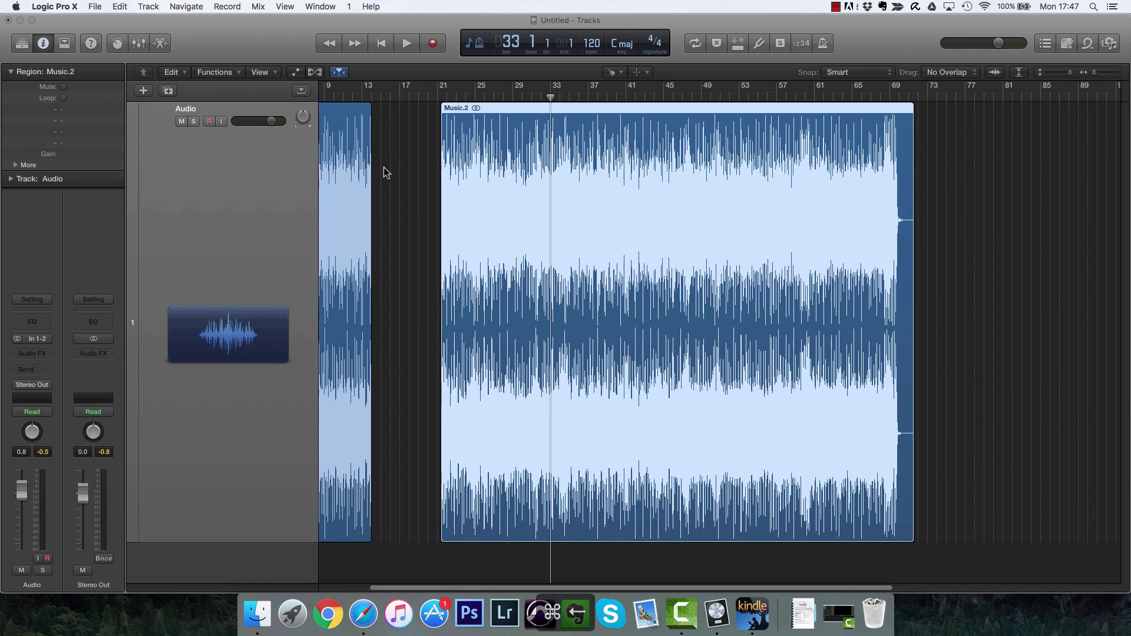
pyautogui.keyDown('shift'); pyautogui.click(350, 174); pyautogui.keyUp('shift')
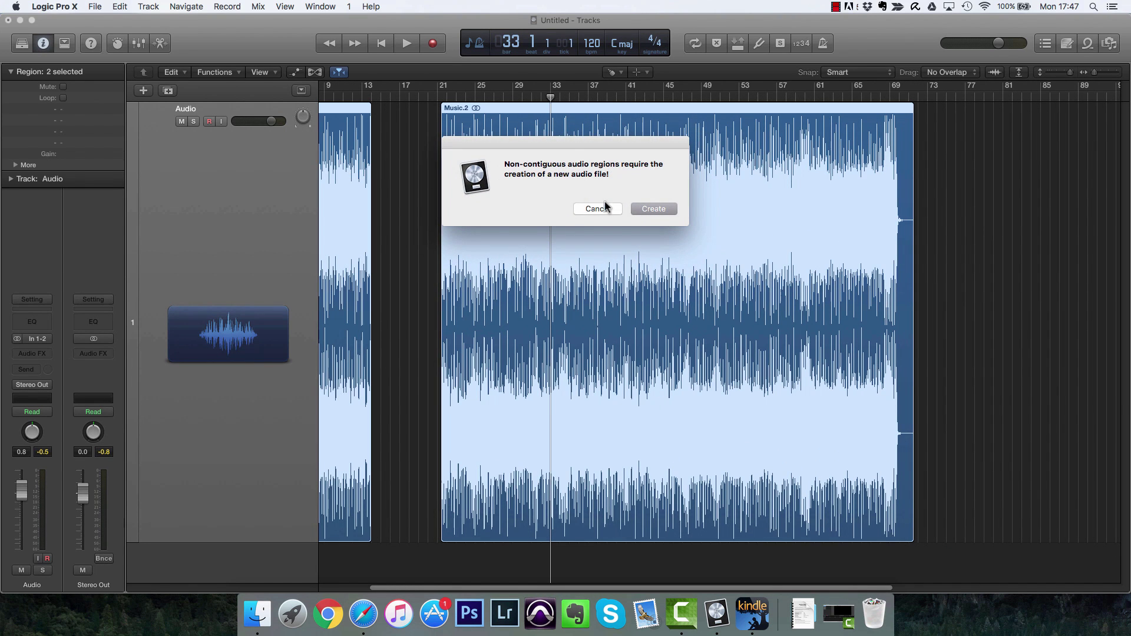
pyautogui.click(645, 210)
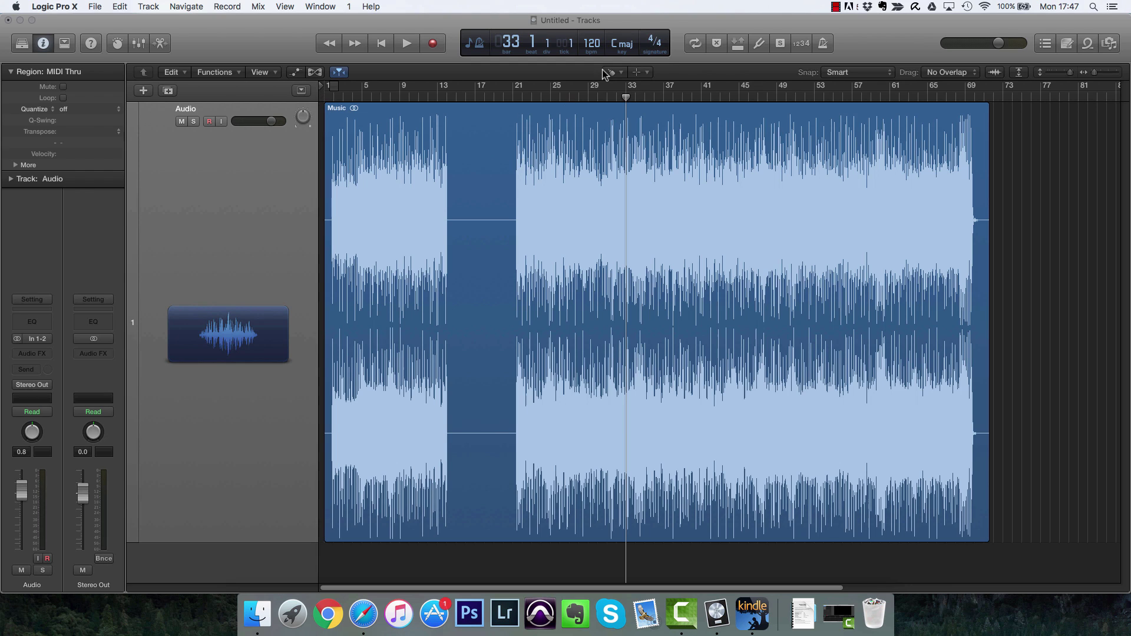
# - Audition the merged Music region on its own with the Solo tool
pyautogui.click(618, 76)
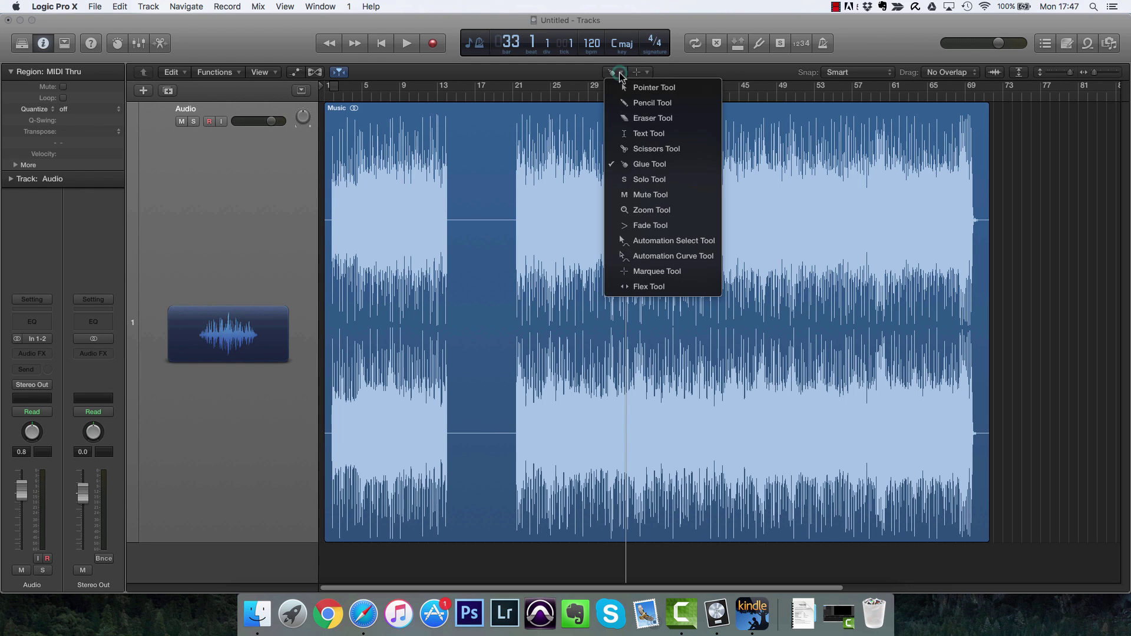
pyautogui.click(633, 176)
pyautogui.click(564, 217)
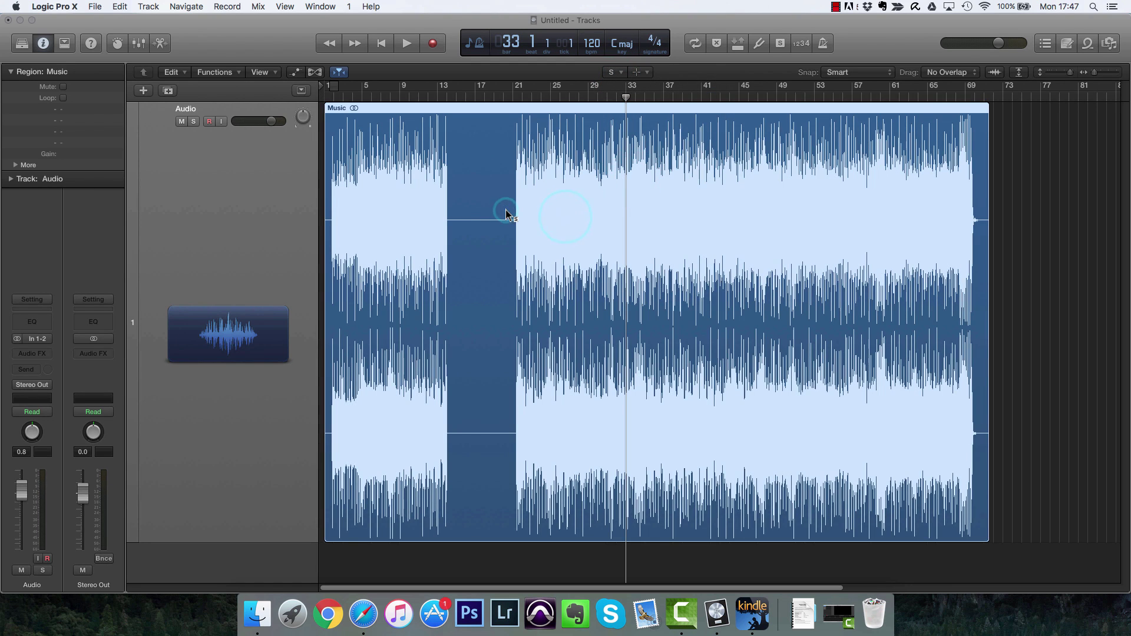
pyautogui.doubleClick(448, 170)
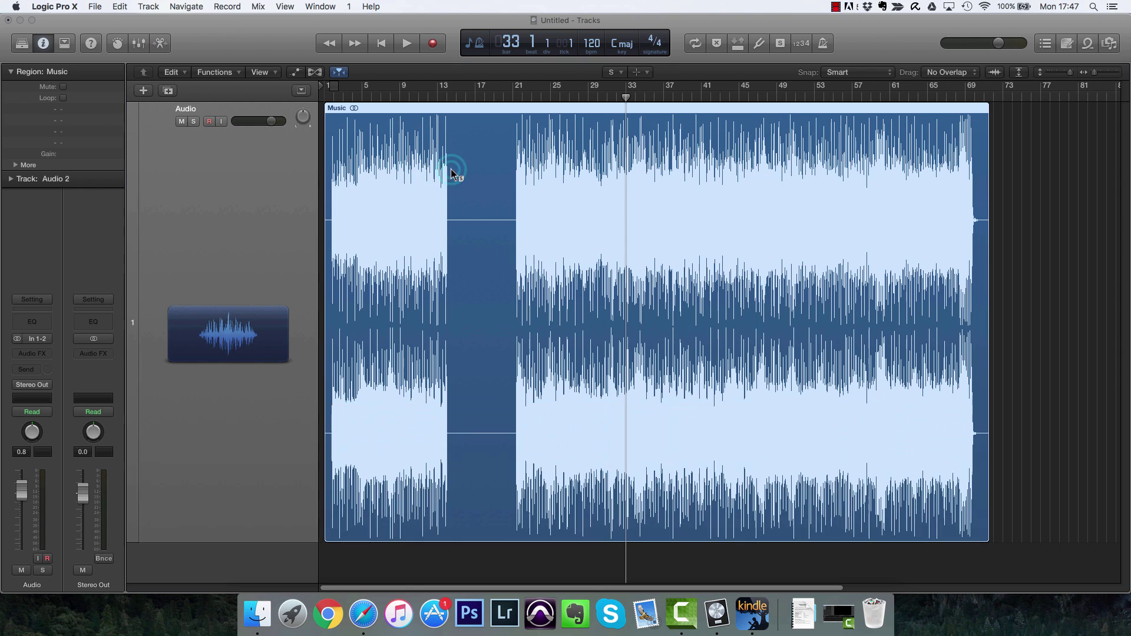
# - Add a second audio track and record a short take of about one and a half bars on it from bar 1
pyautogui.doubleClick(211, 576)
pyautogui.scroll(-10, 398, 429)
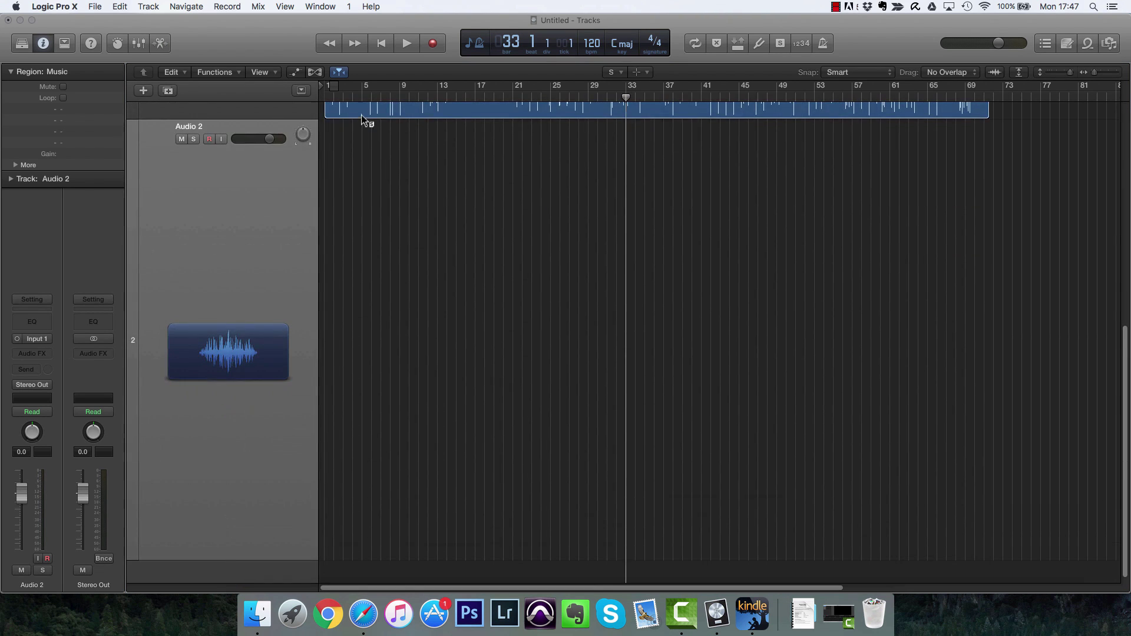
pyautogui.scroll(3, 404, 157)
pyautogui.press('Return')
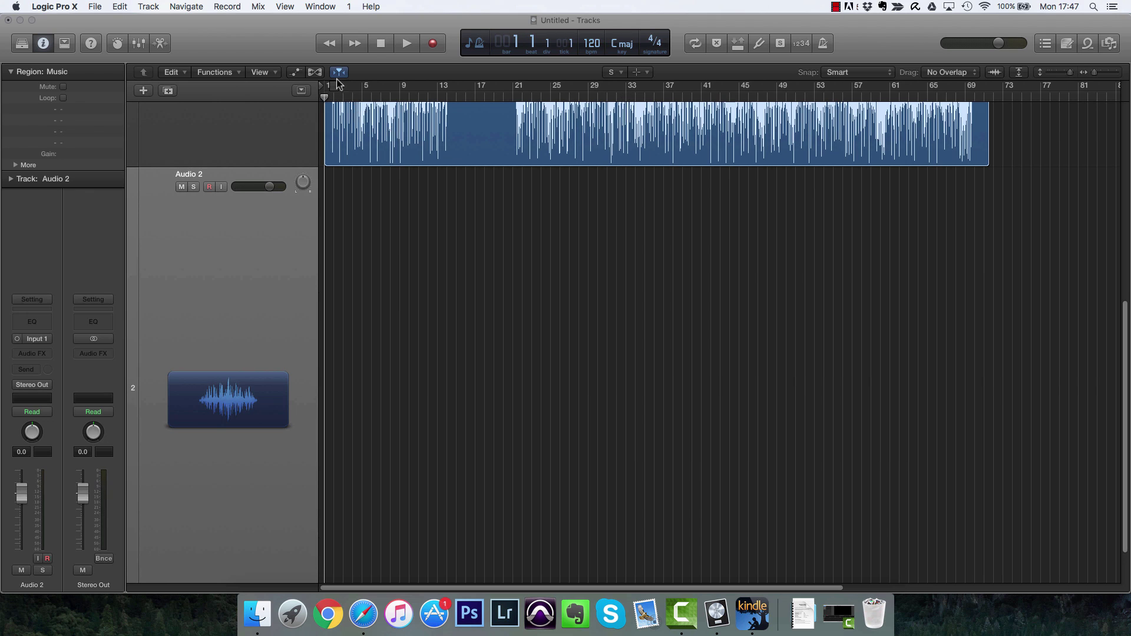
pyautogui.click(433, 44)
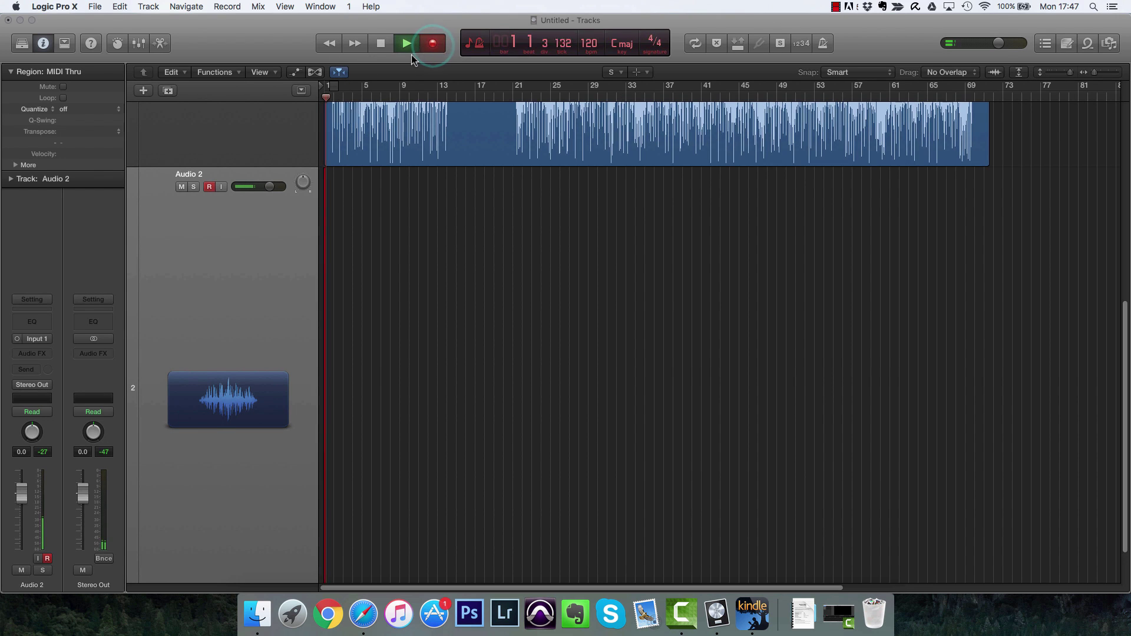
pyautogui.click(382, 44)
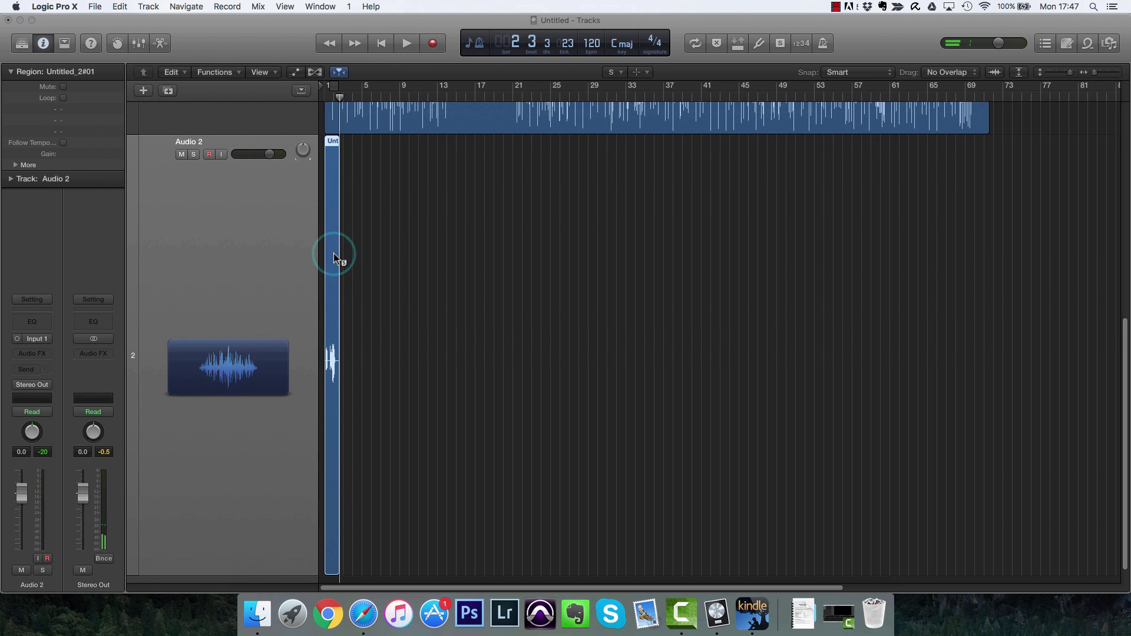
# - Play the new recording on the Audio 2 track from the start and audition it with the Solo tool
pyautogui.press('space')
pyautogui.press('space')
pyautogui.press('Return')
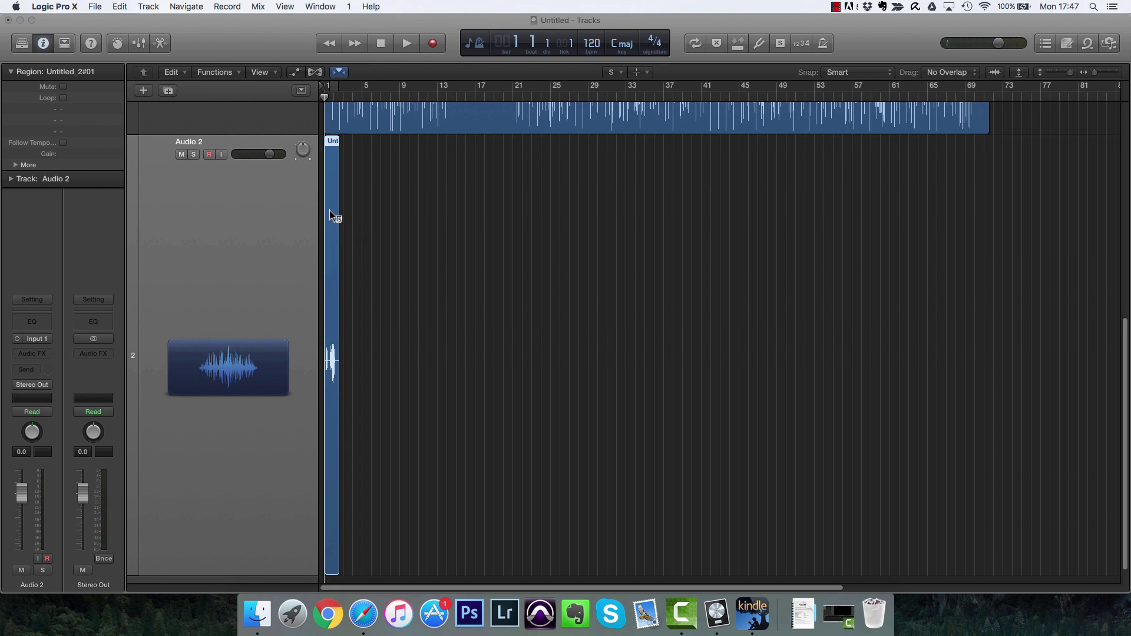
pyautogui.press('space')
pyautogui.click(330, 210)
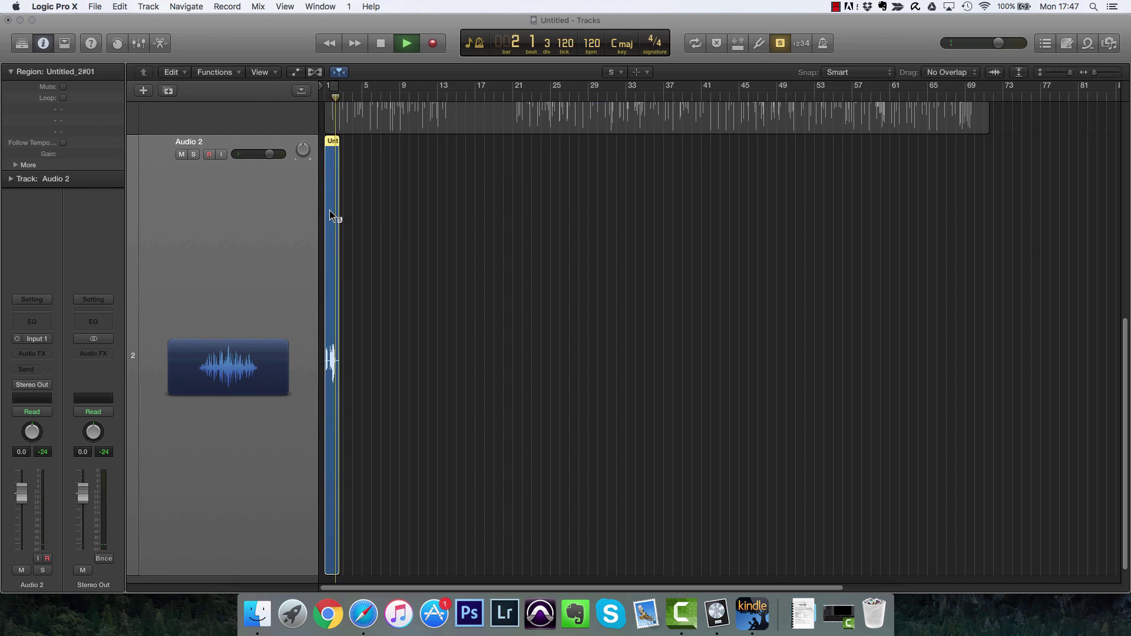
pyautogui.click(330, 212)
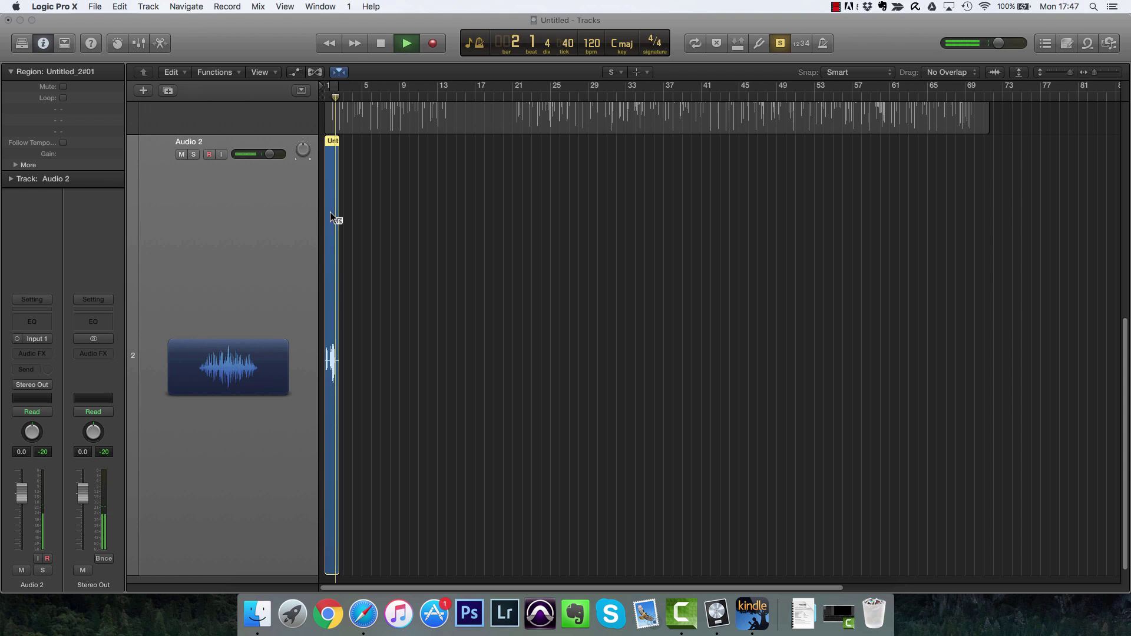
# - Audition the Music region with the Solo tool, scrubbing from about bar 7 onward
pyautogui.press('Up')
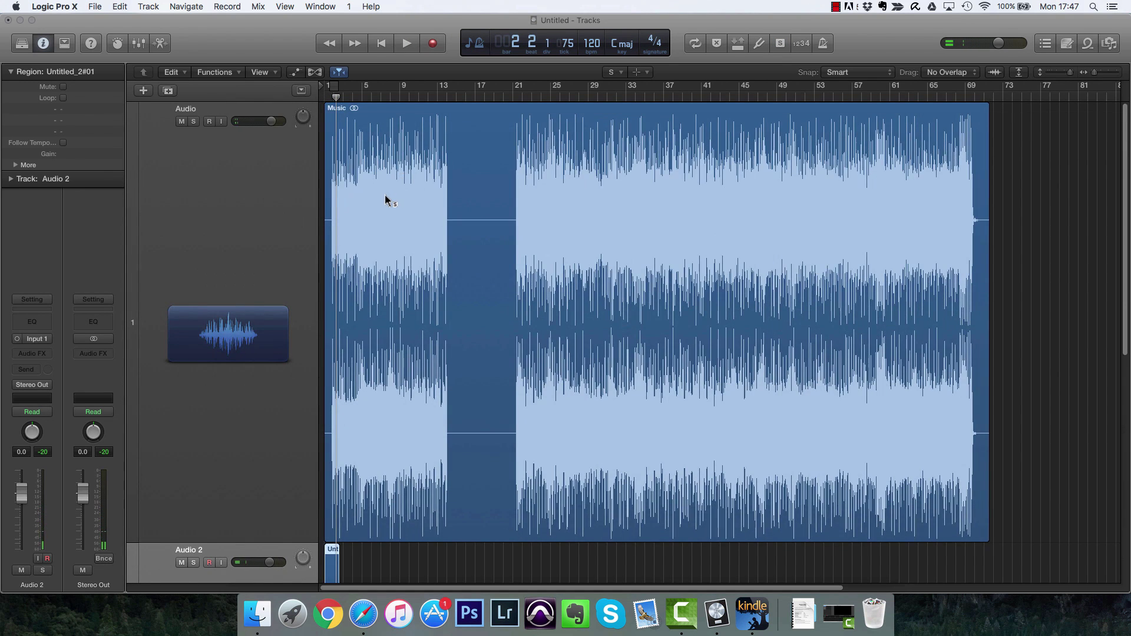
pyautogui.click(386, 197)
pyautogui.moveTo(386, 197); pyautogui.dragTo(399, 205)
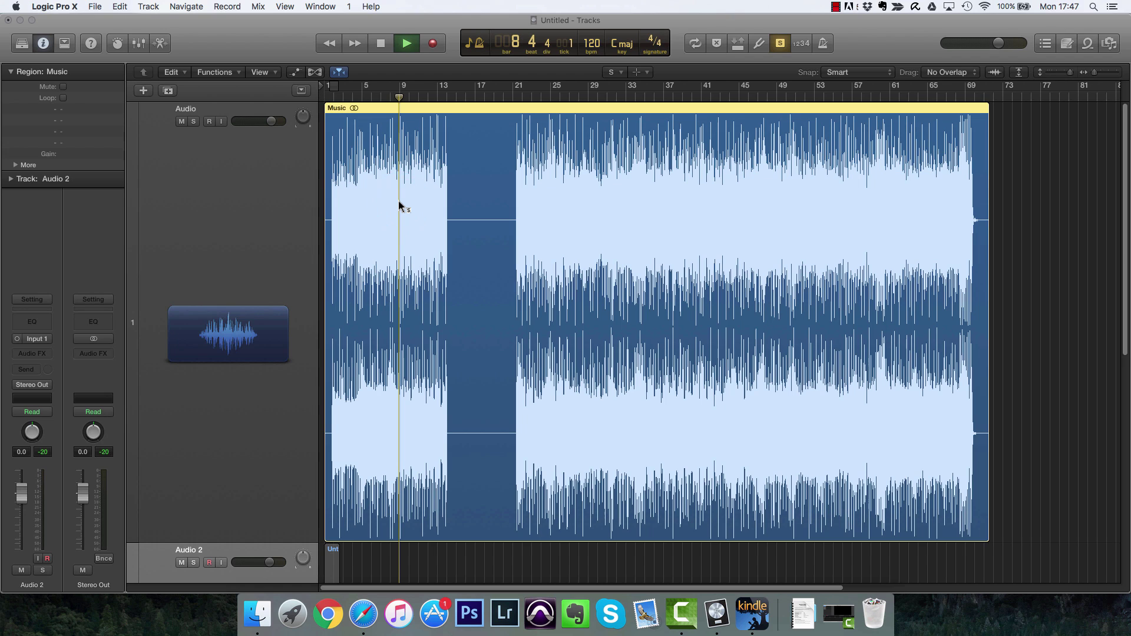
pyautogui.moveTo(405, 213); pyautogui.dragTo(411, 214)
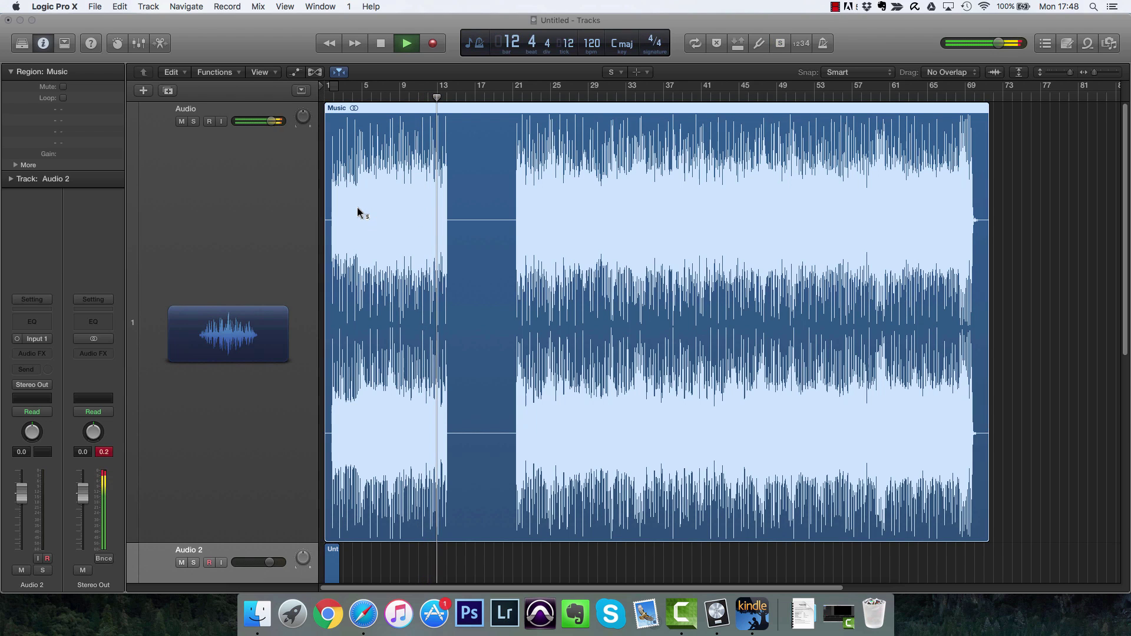
# - Mute the recording on the Audio 2 track with the Mute tool, and toggle the Music region's mute on and off
pyautogui.click(610, 71)
pyautogui.click(626, 192)
pyautogui.click(473, 229)
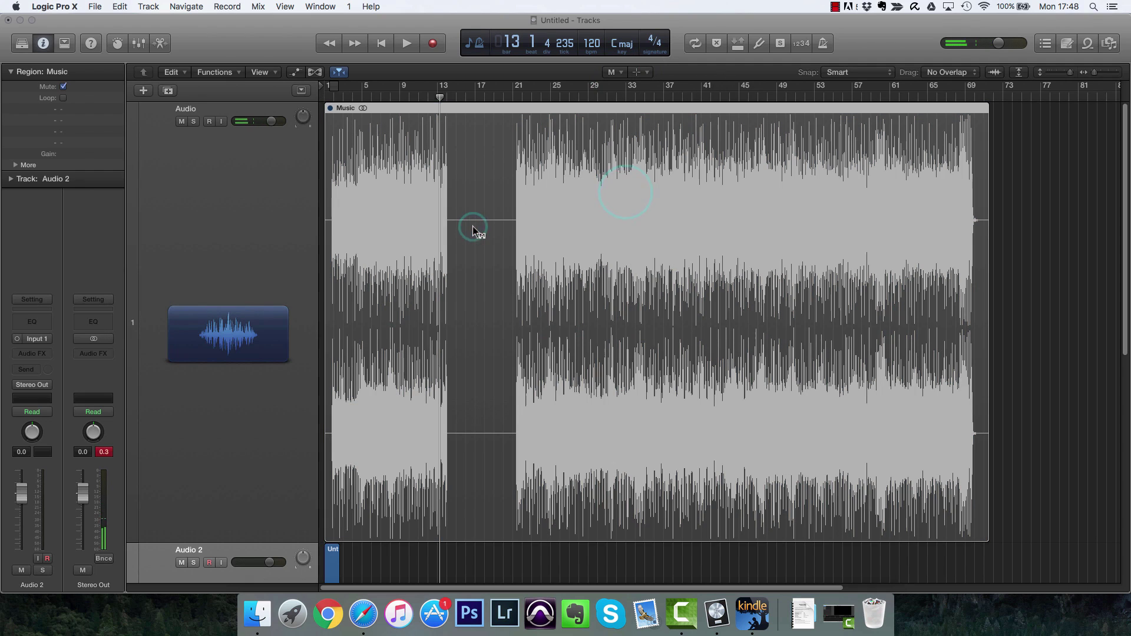
pyautogui.click(333, 566)
pyautogui.click(474, 370)
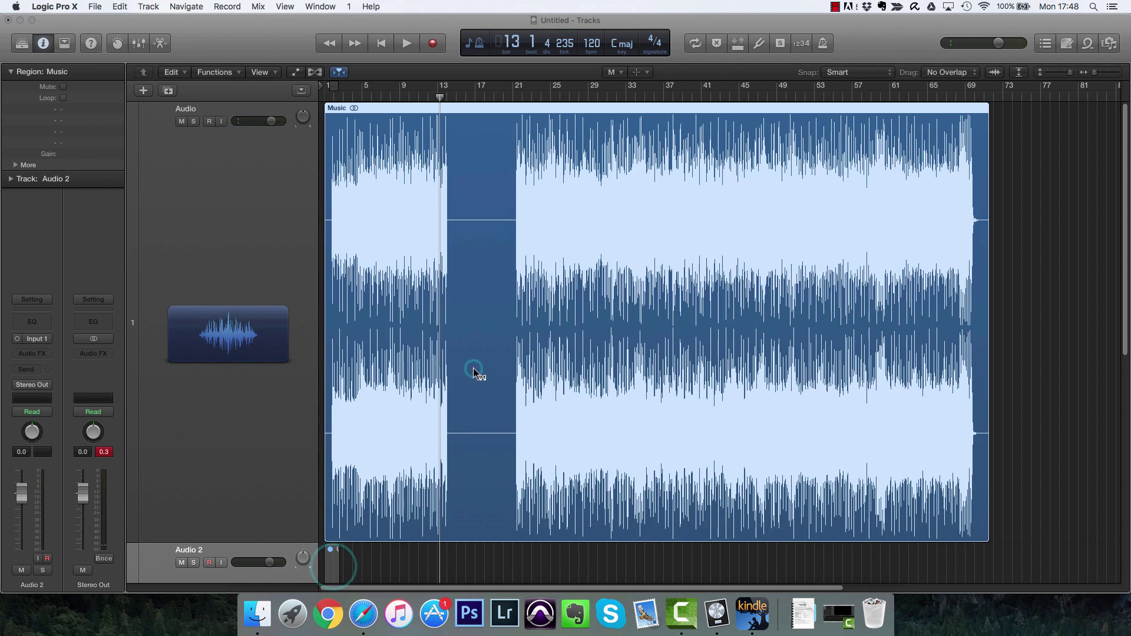
pyautogui.click(423, 389)
pyautogui.click(423, 389)
# - Magnify the late part of the Music region, about bars 60 to 67, with the Zoom tool
pyautogui.click(611, 72)
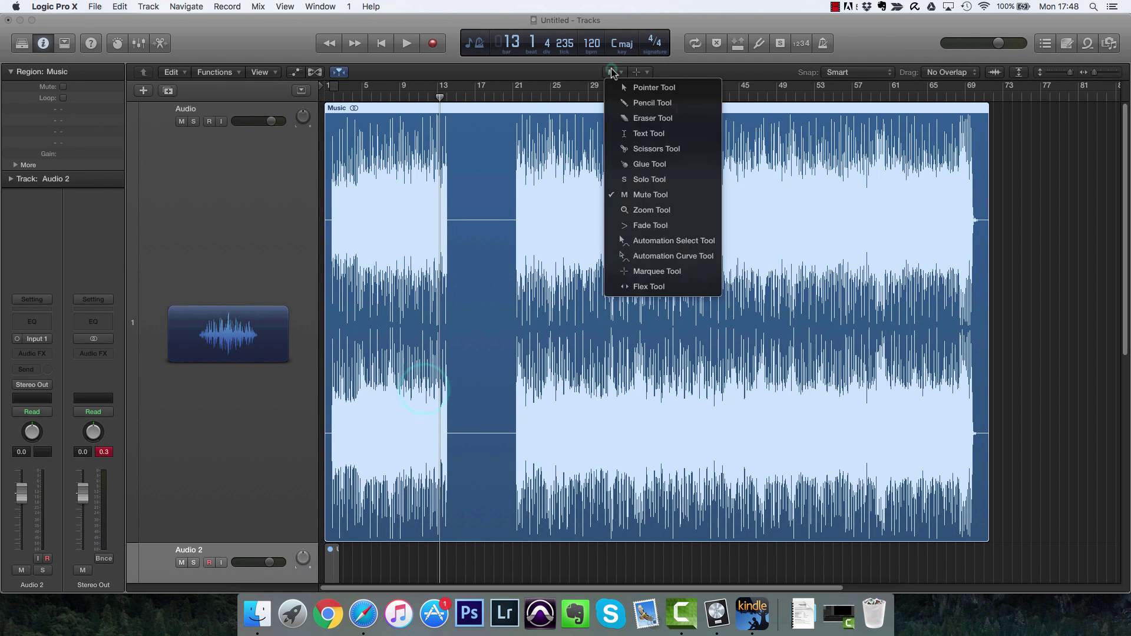
pyautogui.click(626, 213)
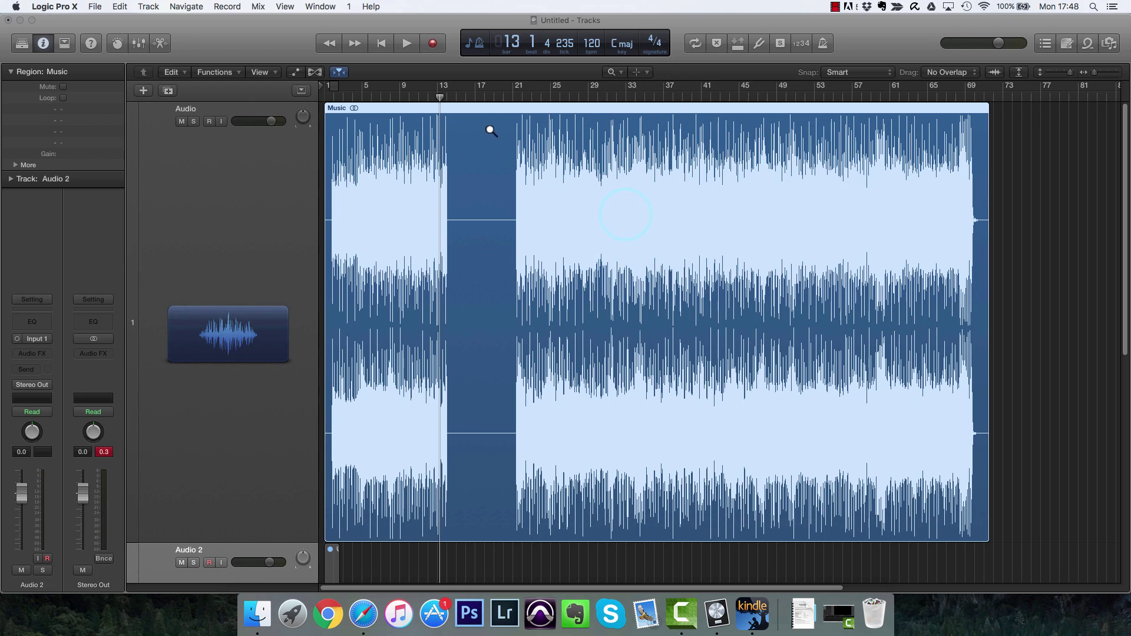
pyautogui.click(613, 73)
pyautogui.click(629, 85)
pyautogui.moveTo(1000, 122); pyautogui.dragTo(845, 289)
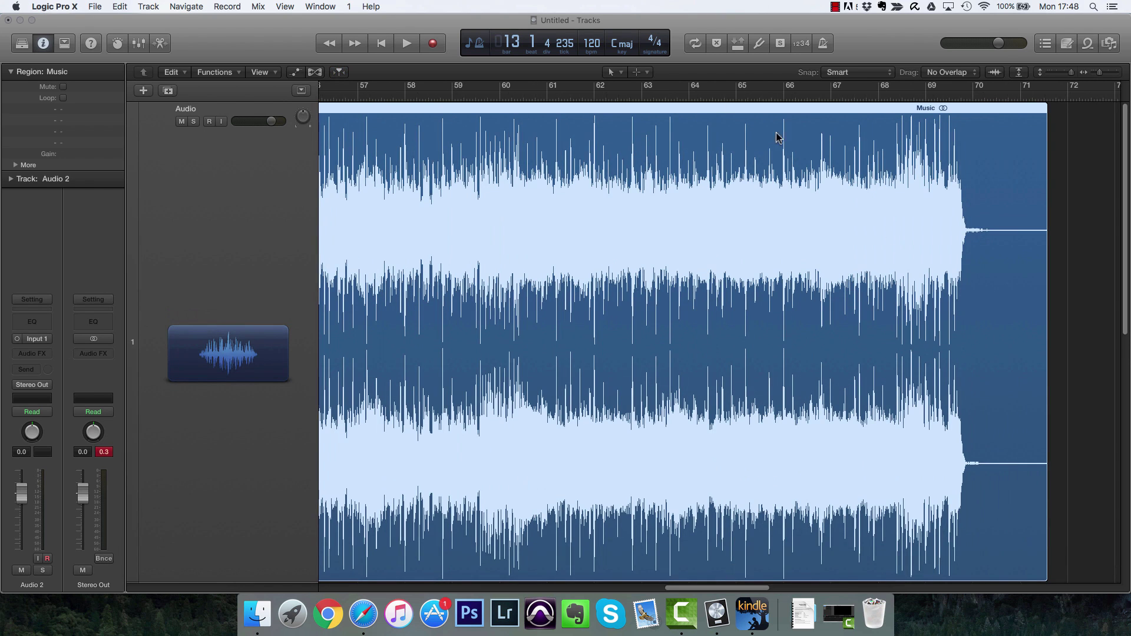
pyautogui.click(609, 73)
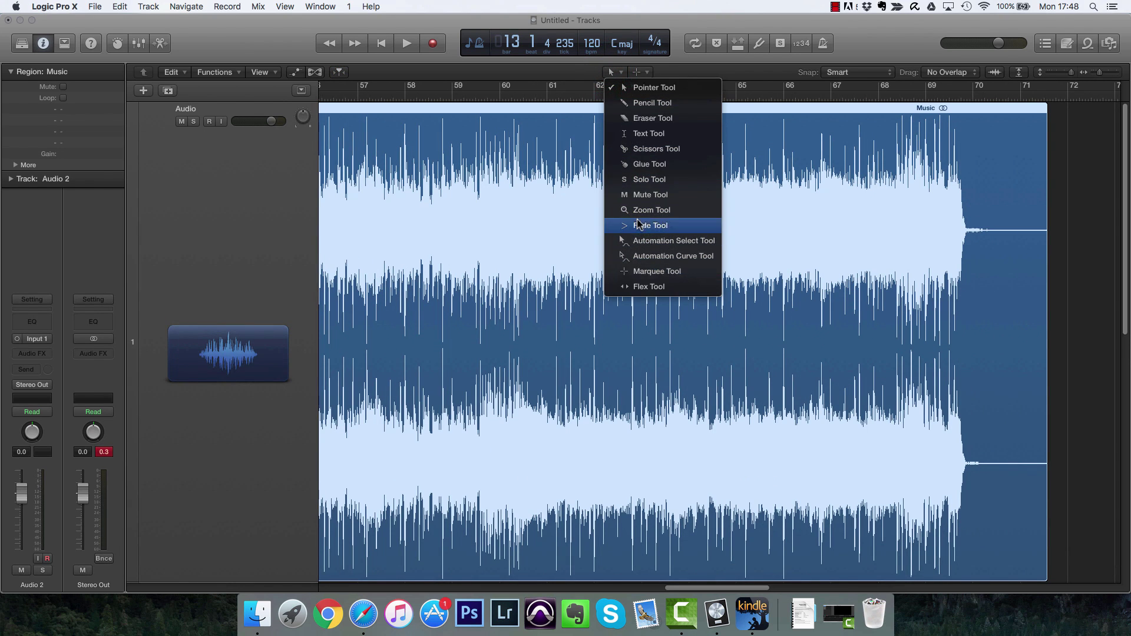
pyautogui.click(642, 208)
pyautogui.moveTo(479, 131); pyautogui.dragTo(883, 456)
# - Create a fade-out on the Music region from about bar 67.7 to its end with the Fade tool, curving it to drop quickly
pyautogui.click(613, 72)
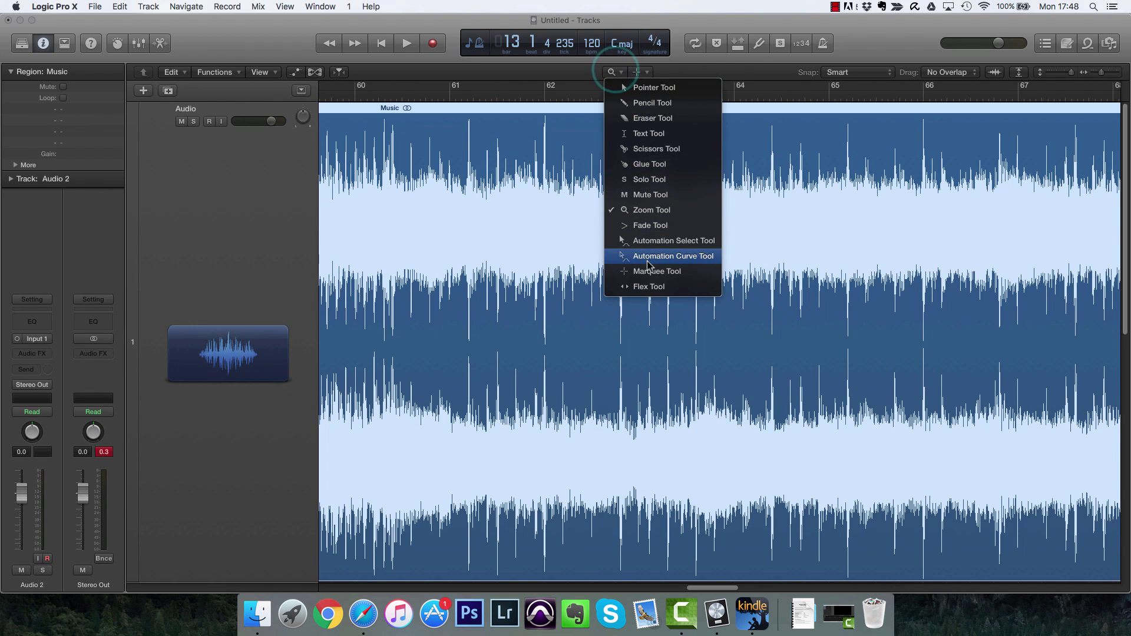
pyautogui.click(648, 229)
pyautogui.hscroll(10, 823, 248)
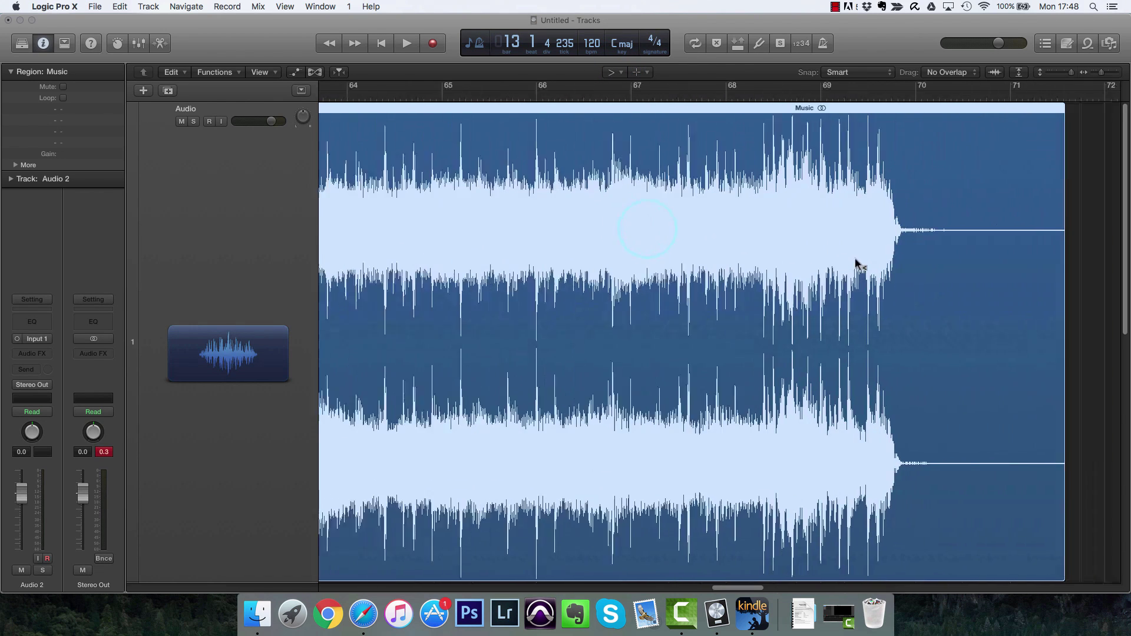
pyautogui.moveTo(788, 189); pyautogui.dragTo(373, 205)
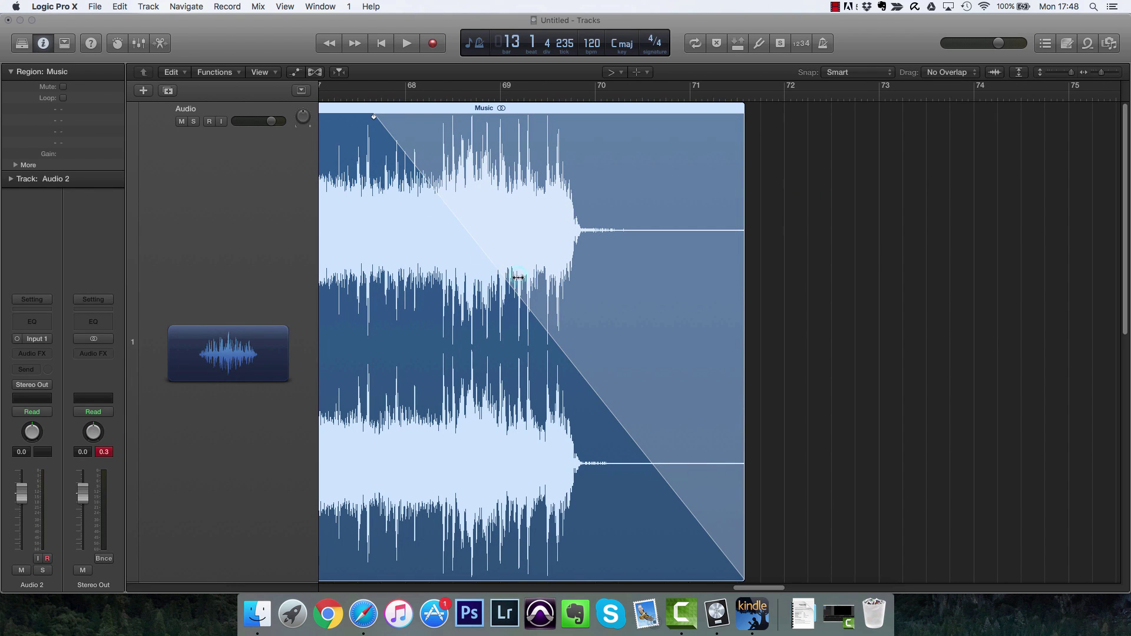
pyautogui.moveTo(518, 277); pyautogui.dragTo(479, 306)
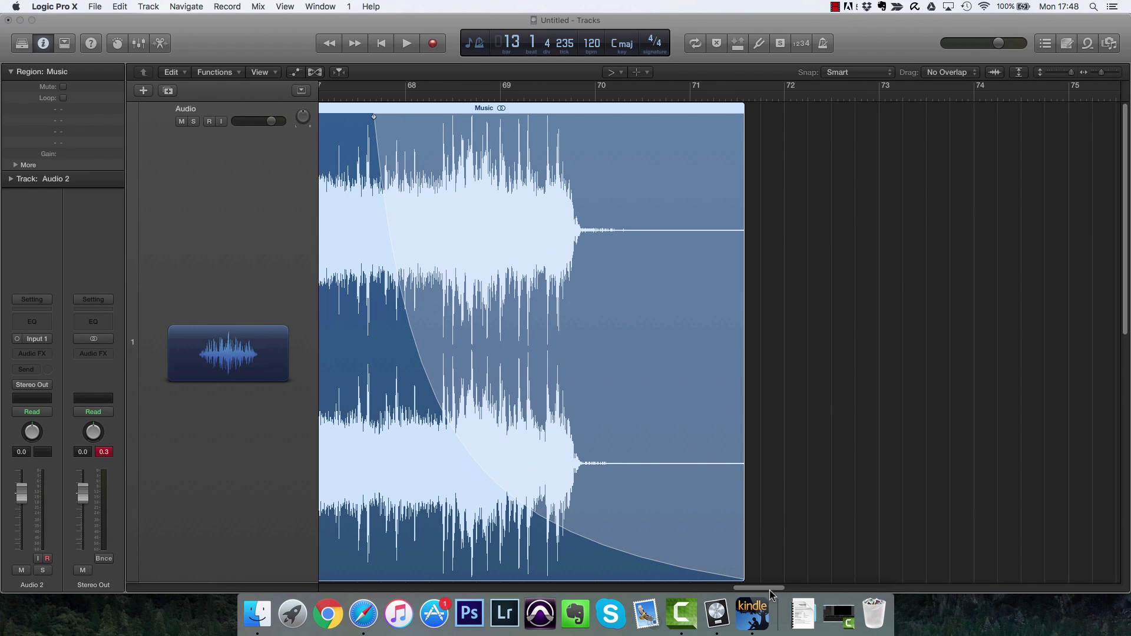
# - Create a slow-rising curved fade-in from the Music region's start to about bar 4.5, and play it back from about bar 1.8
pyautogui.moveTo(763, 588)
pyautogui.mouseDown()
pyautogui.moveTo(472, 584)
pyautogui.moveTo(322, 424)
pyautogui.moveTo(441, 422)
pyautogui.mouseUp()
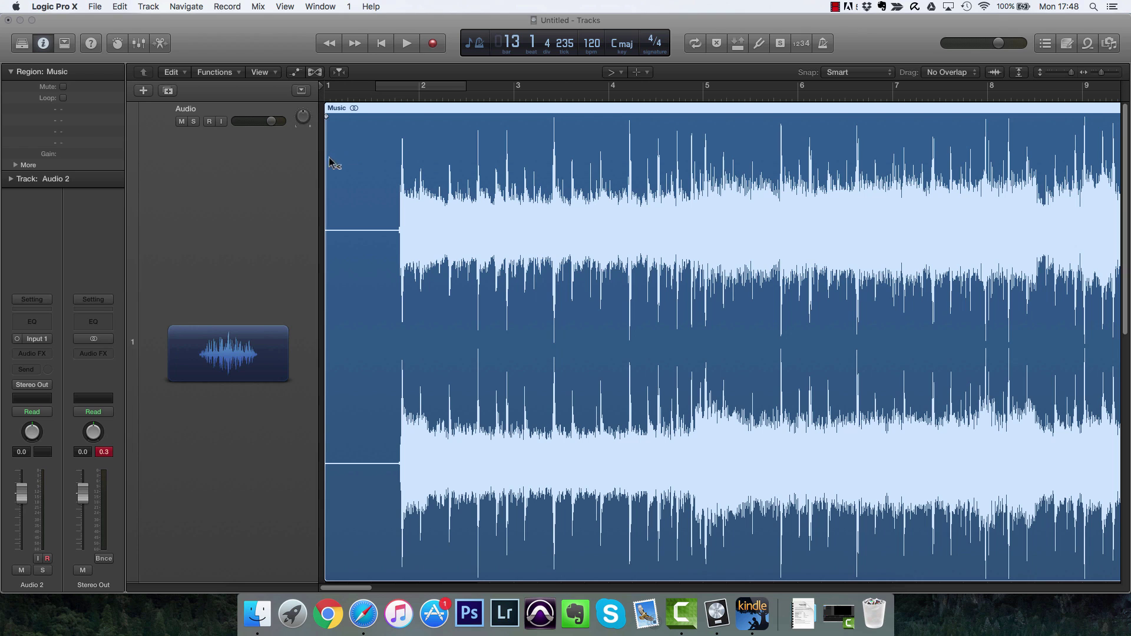
pyautogui.moveTo(327, 118); pyautogui.dragTo(433, 139)
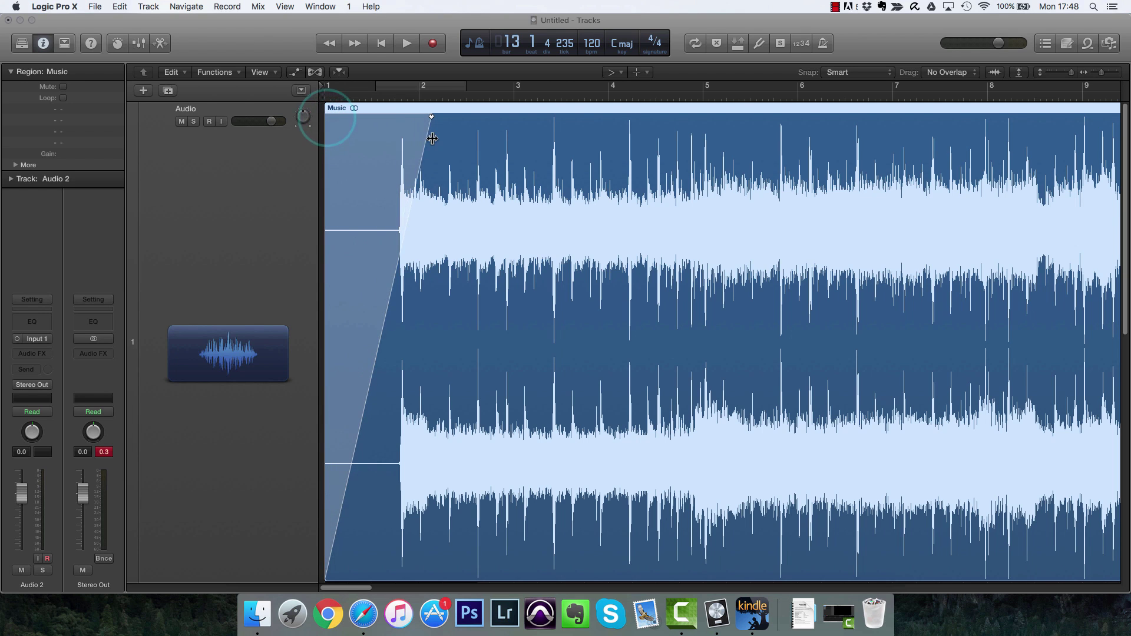
pyautogui.moveTo(383, 280); pyautogui.dragTo(379, 271)
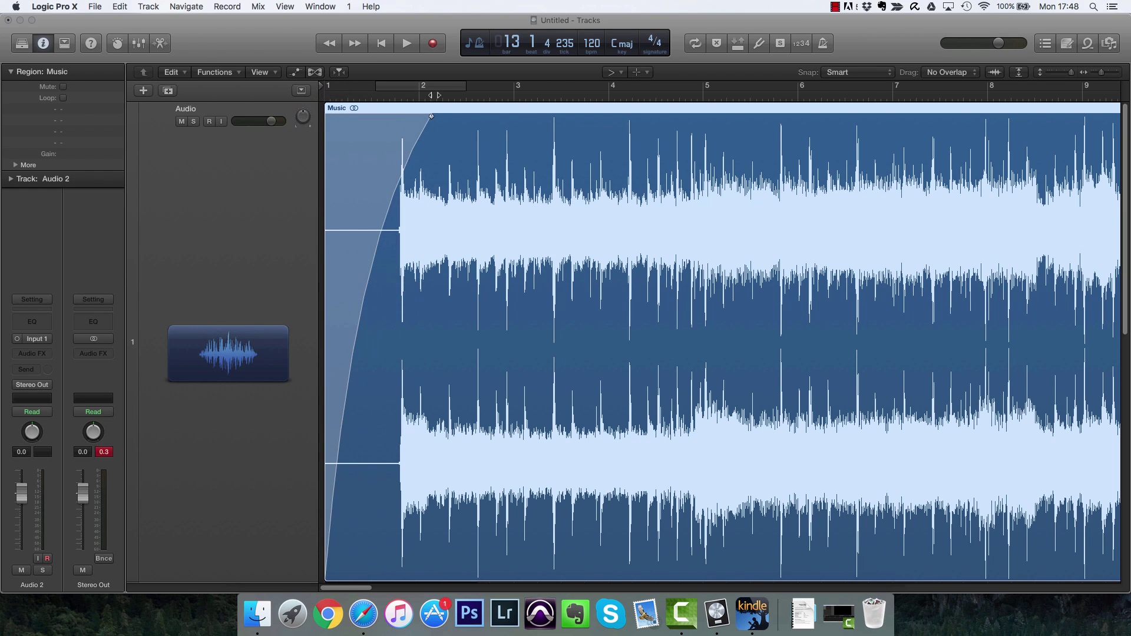
pyautogui.moveTo(432, 115); pyautogui.dragTo(654, 116)
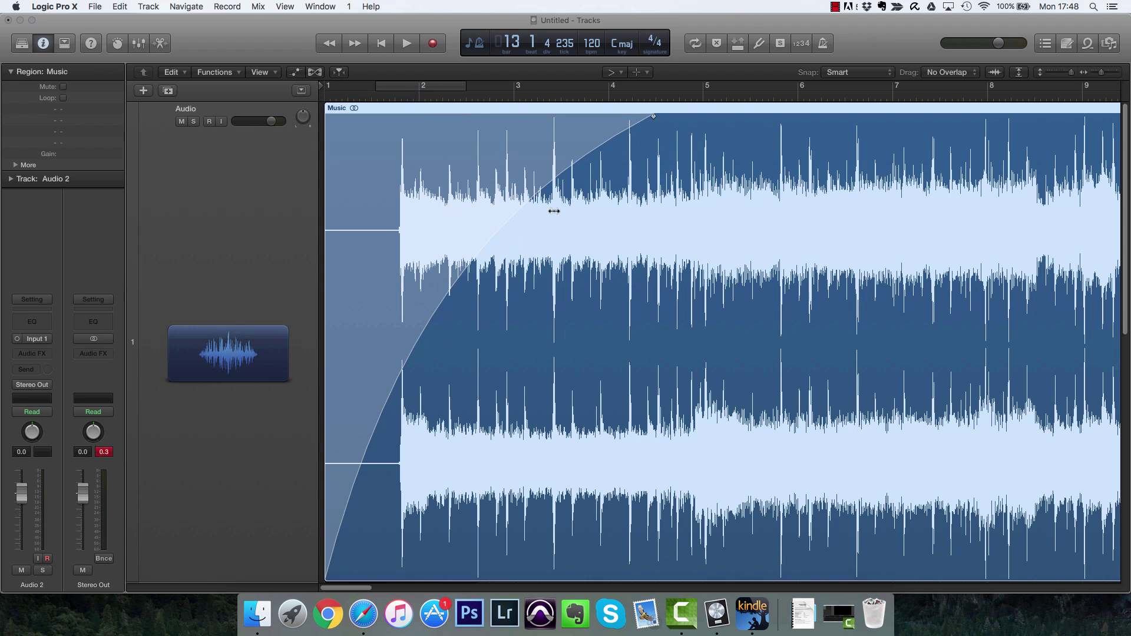
pyautogui.moveTo(519, 246); pyautogui.dragTo(511, 179)
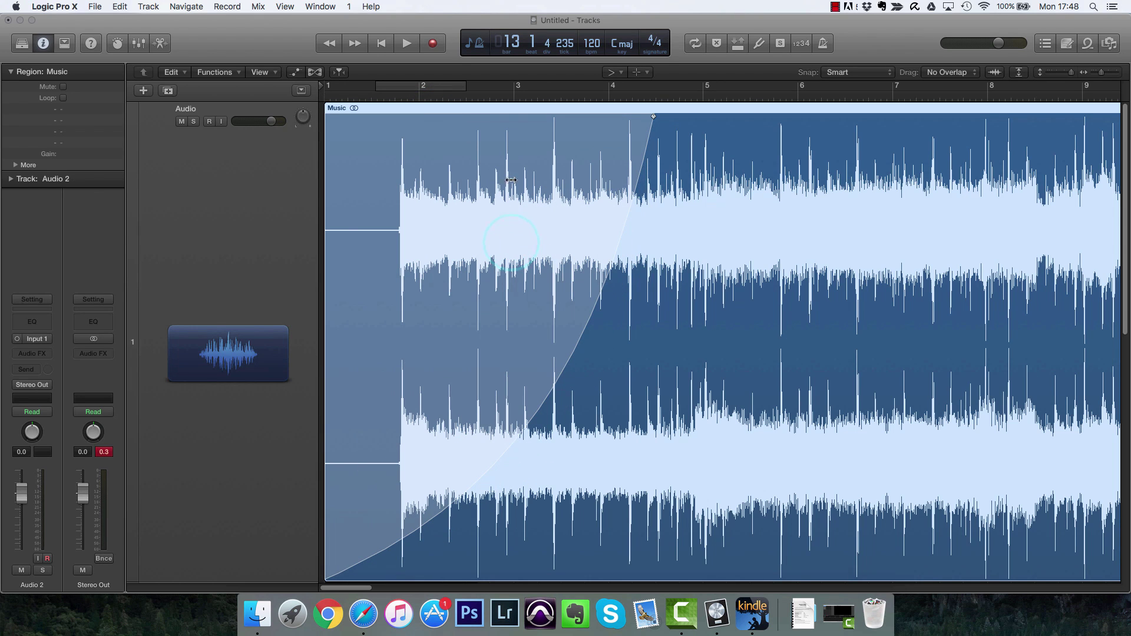
pyautogui.click(400, 96)
pyautogui.press('space')
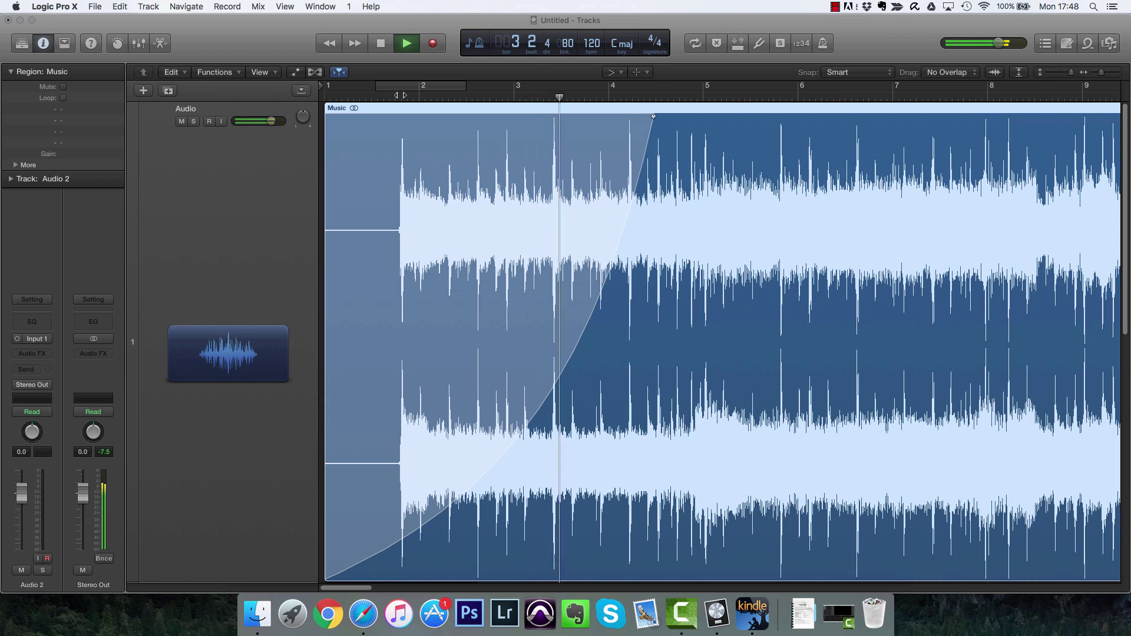
# - Stop playback and shorten the Music region's fade-in with the Fade tool so it ends at about bar 1.5
pyautogui.press('space')
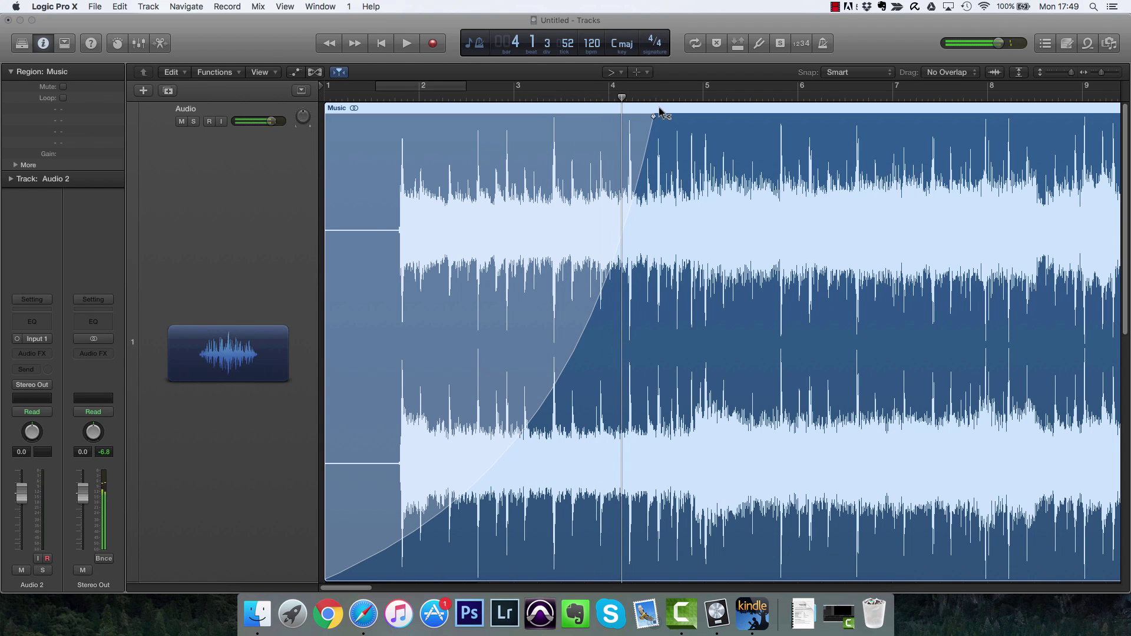
pyautogui.click(624, 74)
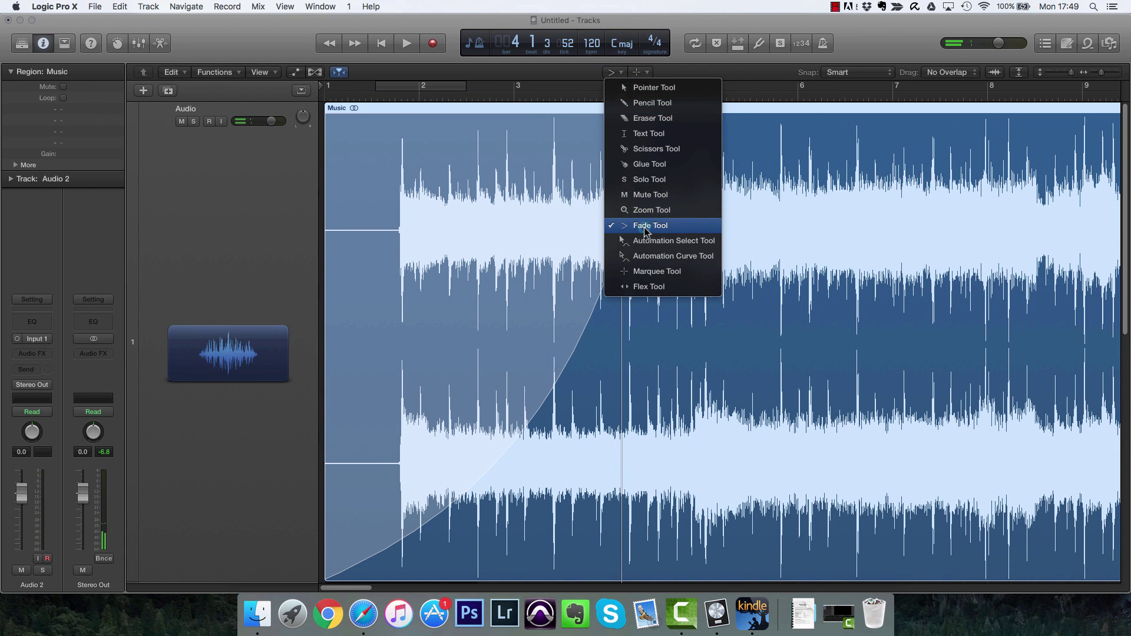
pyautogui.click(646, 227)
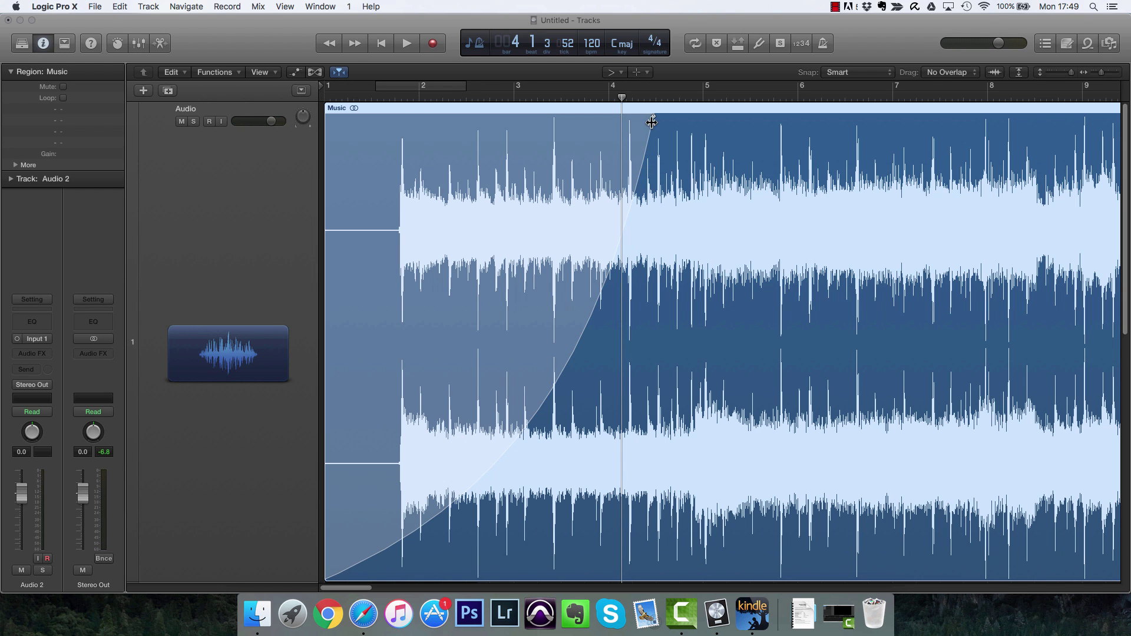
pyautogui.moveTo(654, 119); pyautogui.dragTo(370, 116)
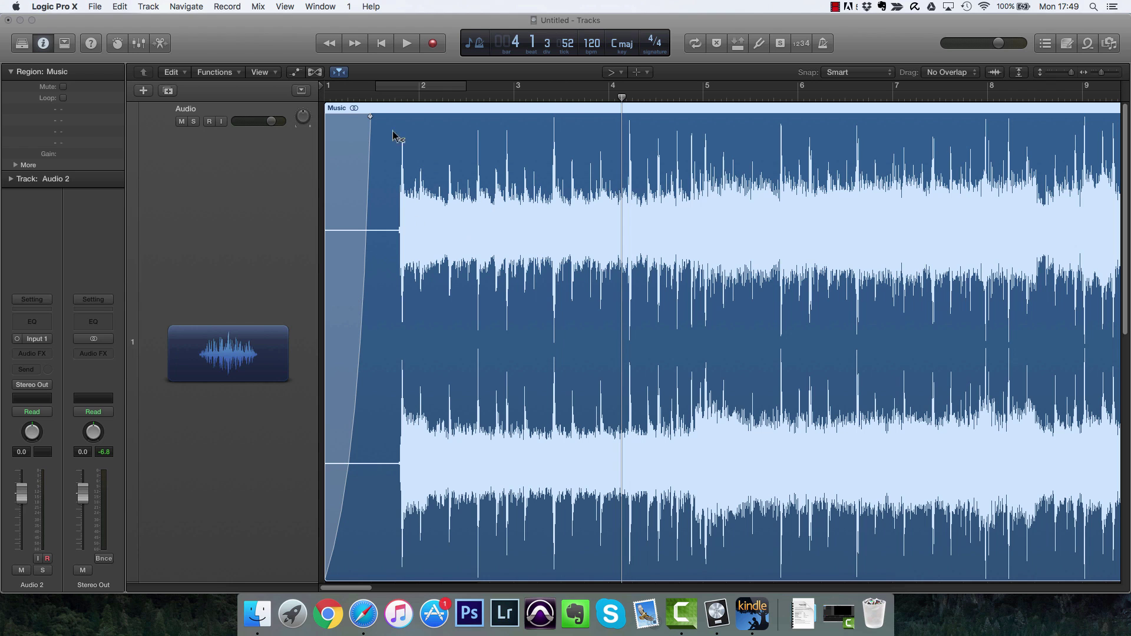
# - Trim the silent opening of the Music region with the Pointer tool so it starts at about bar 1.7
pyautogui.click(609, 72)
pyautogui.click(634, 87)
pyautogui.moveTo(328, 491); pyautogui.dragTo(405, 474)
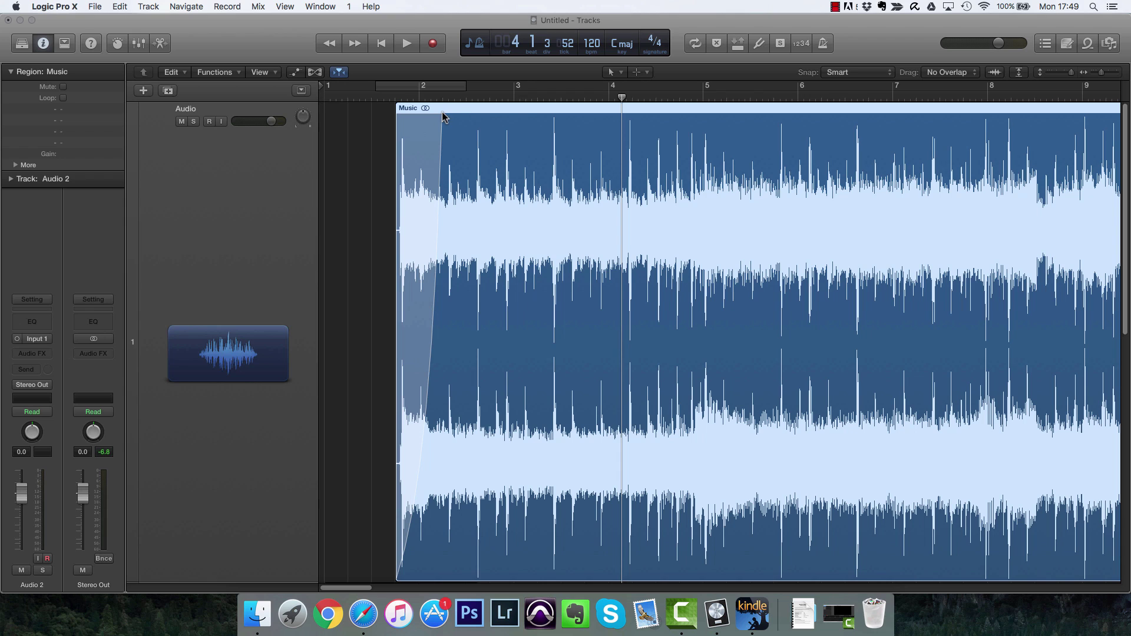
# - Shrink the Music region's fade-in to a sliver at its start with the Fade tool, and play it back from about bar 1.6
pyautogui.click(613, 72)
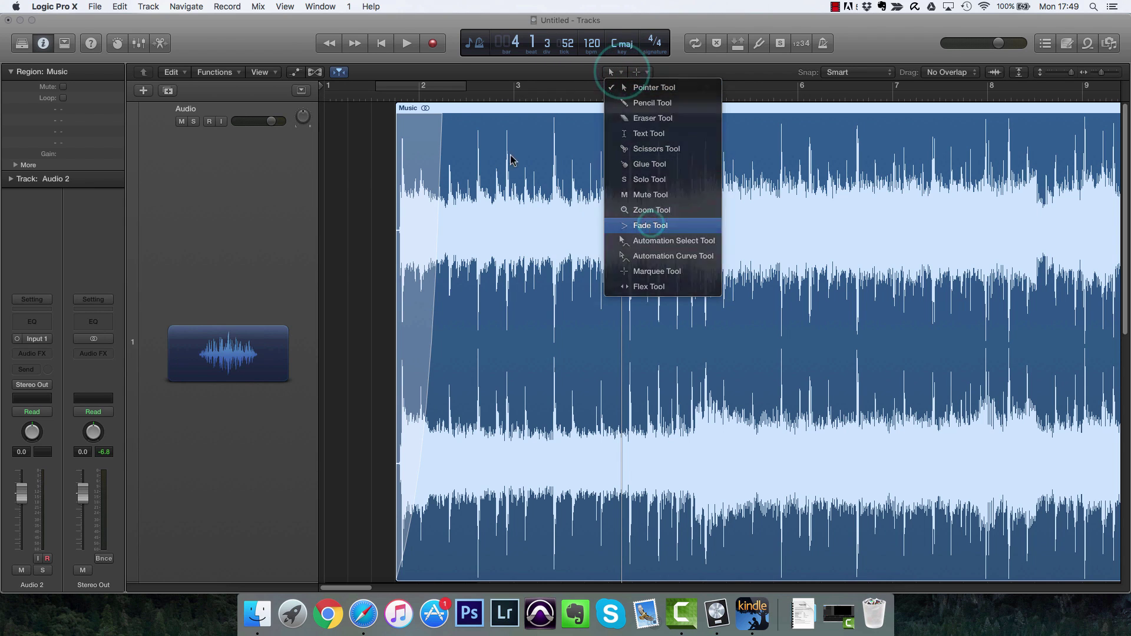
pyautogui.click(650, 224)
pyautogui.moveTo(442, 116); pyautogui.dragTo(400, 121)
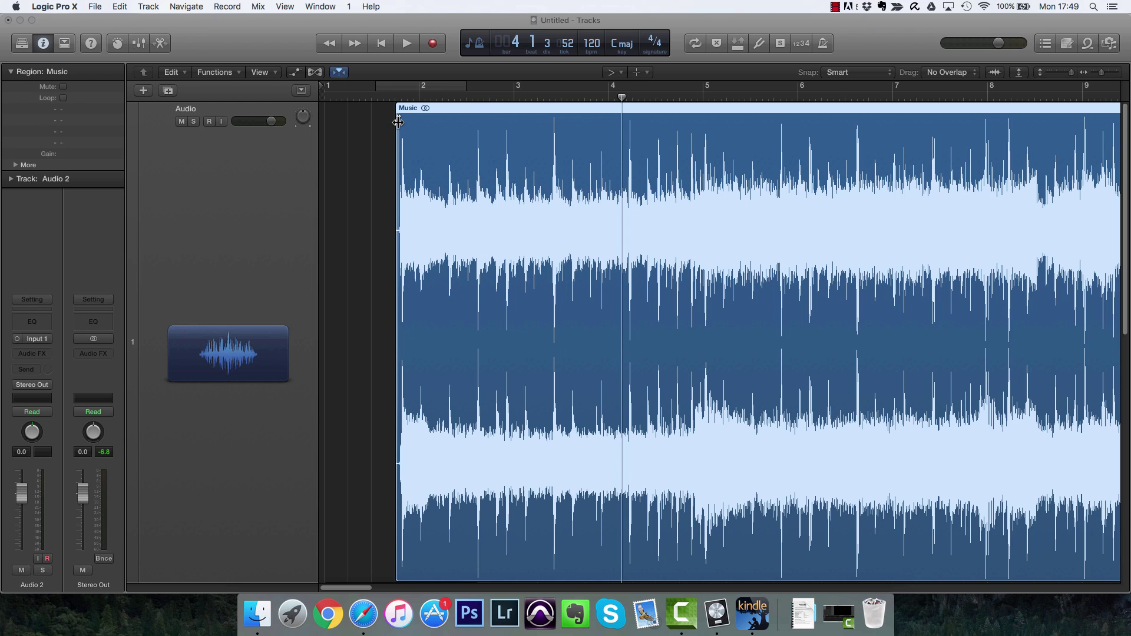
pyautogui.doubleClick(388, 95)
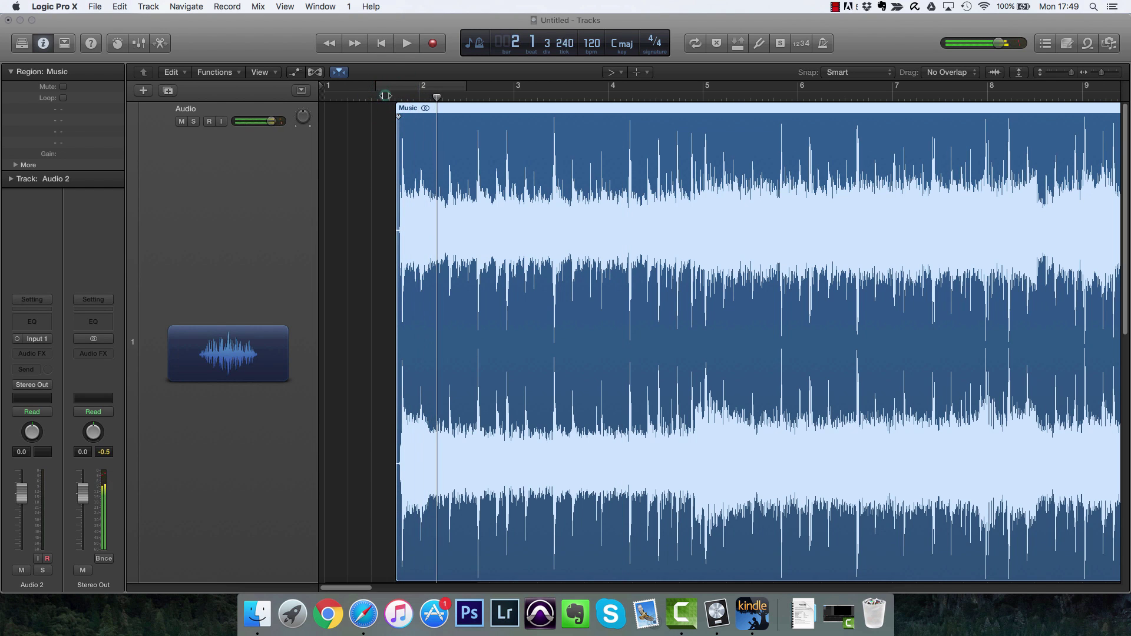
pyautogui.click(386, 96)
pyautogui.press('space')
# - Choose the Automation Select tool and show the audio track's volume automation
pyautogui.click(623, 74)
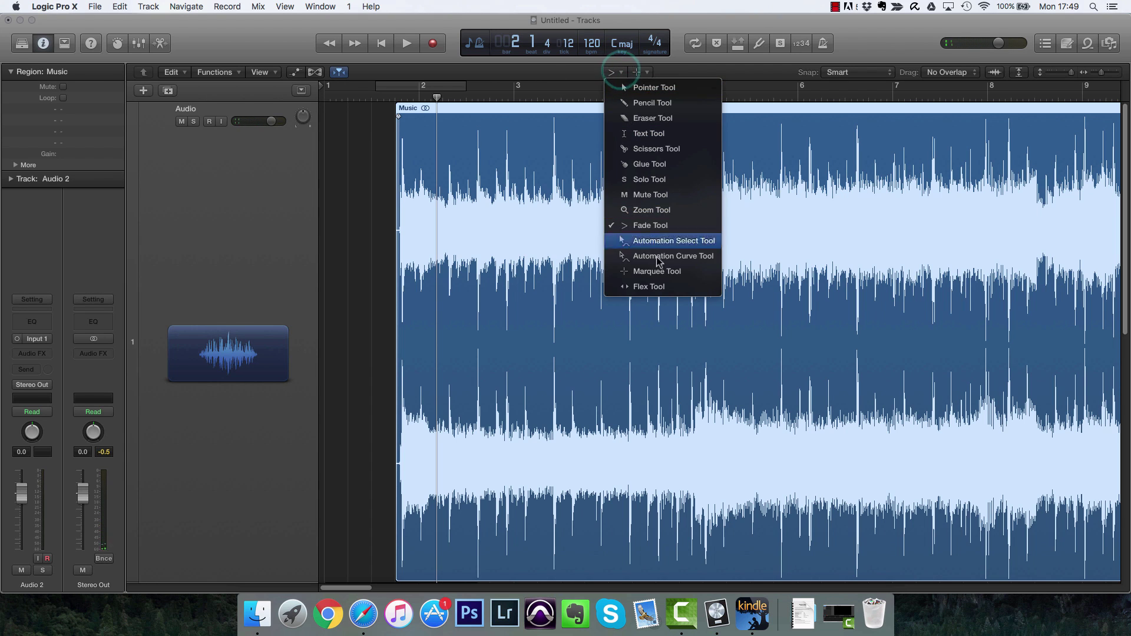
pyautogui.click(654, 248)
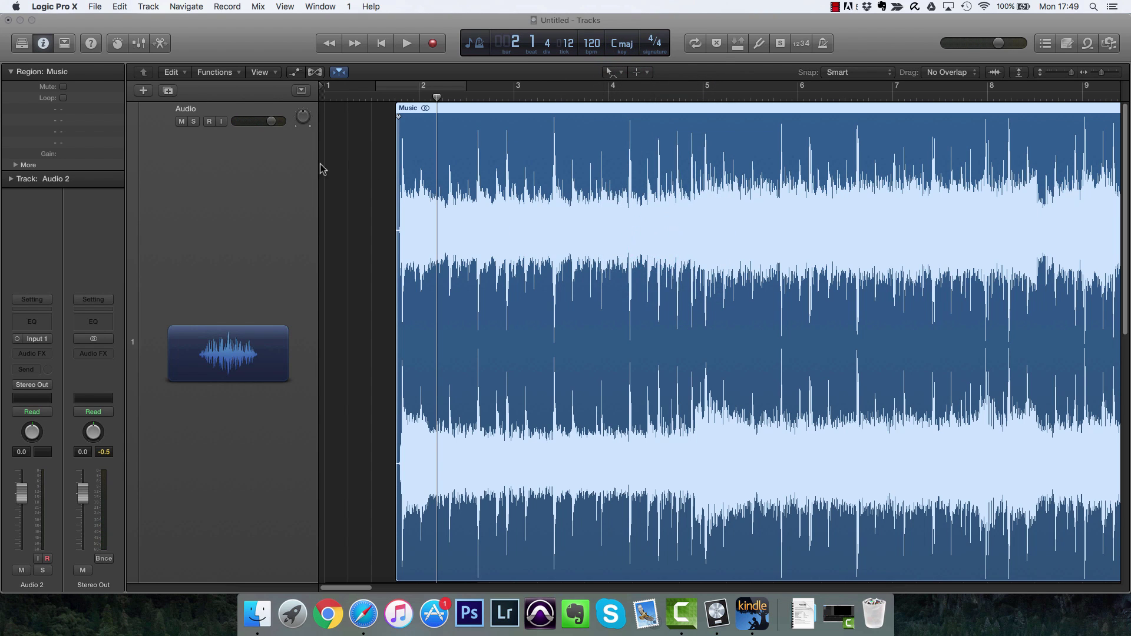
pyautogui.click(302, 73)
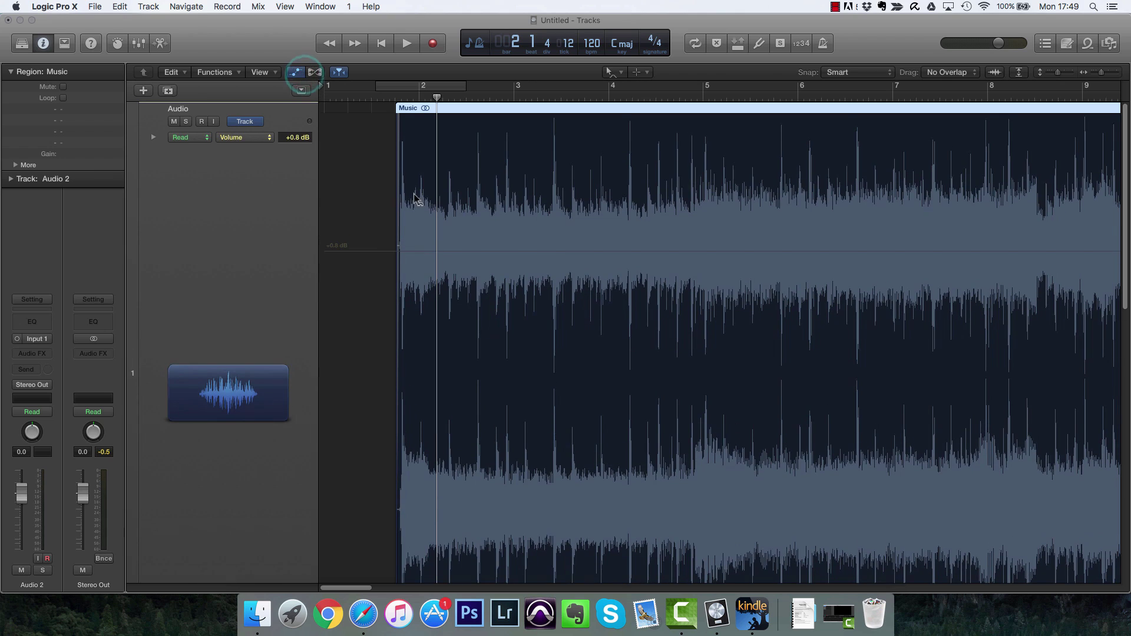
pyautogui.click(399, 236)
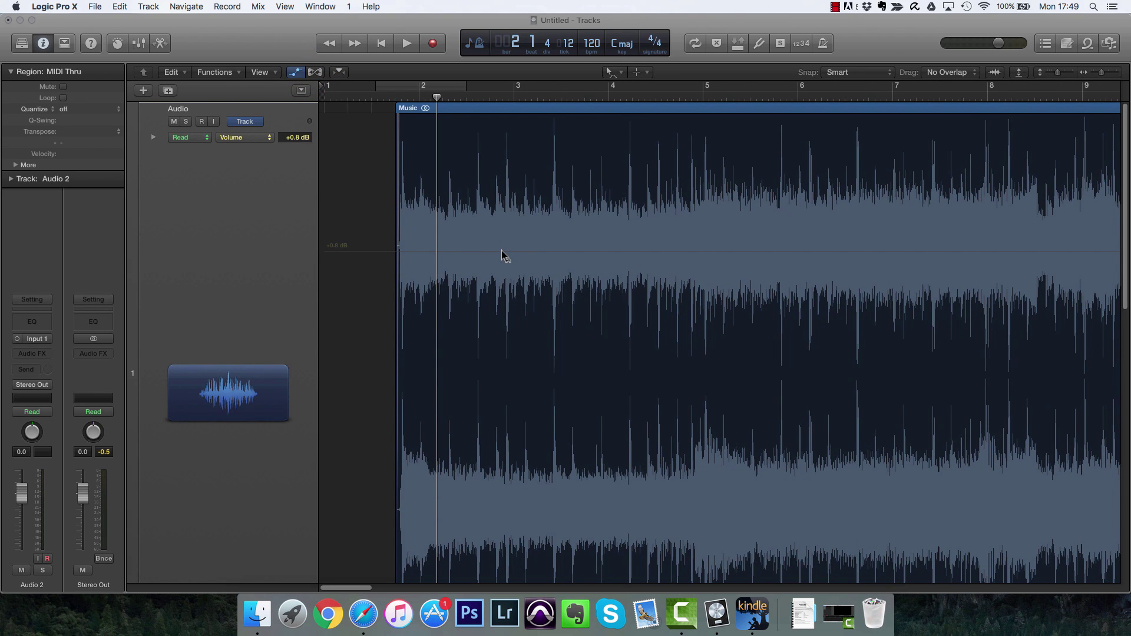
# - Draw a wavy freehand volume automation curve with the Pencil tool, from about bar 3.3 to bar 5.9
pyautogui.click(613, 73)
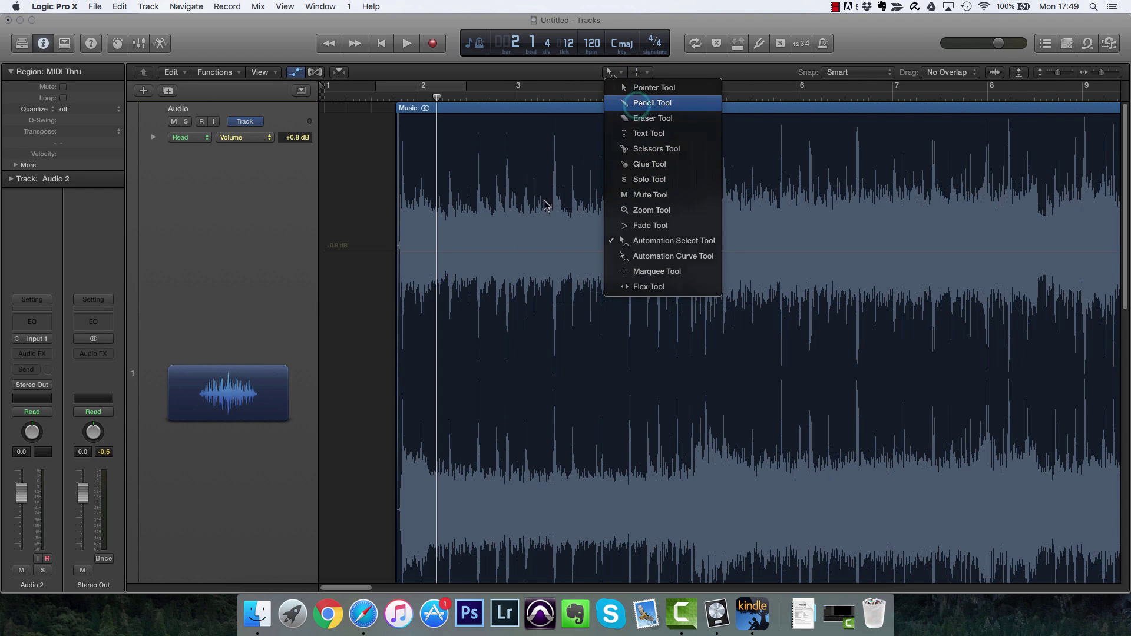
pyautogui.click(648, 103)
pyautogui.moveTo(487, 253)
pyautogui.mouseDown()
pyautogui.moveTo(643, 252)
pyautogui.moveTo(793, 344)
pyautogui.mouseUp()
# - Delete the volume automation points of the hump between about bars 3.8 and 5.3 using the Automation Select tool
pyautogui.click(613, 72)
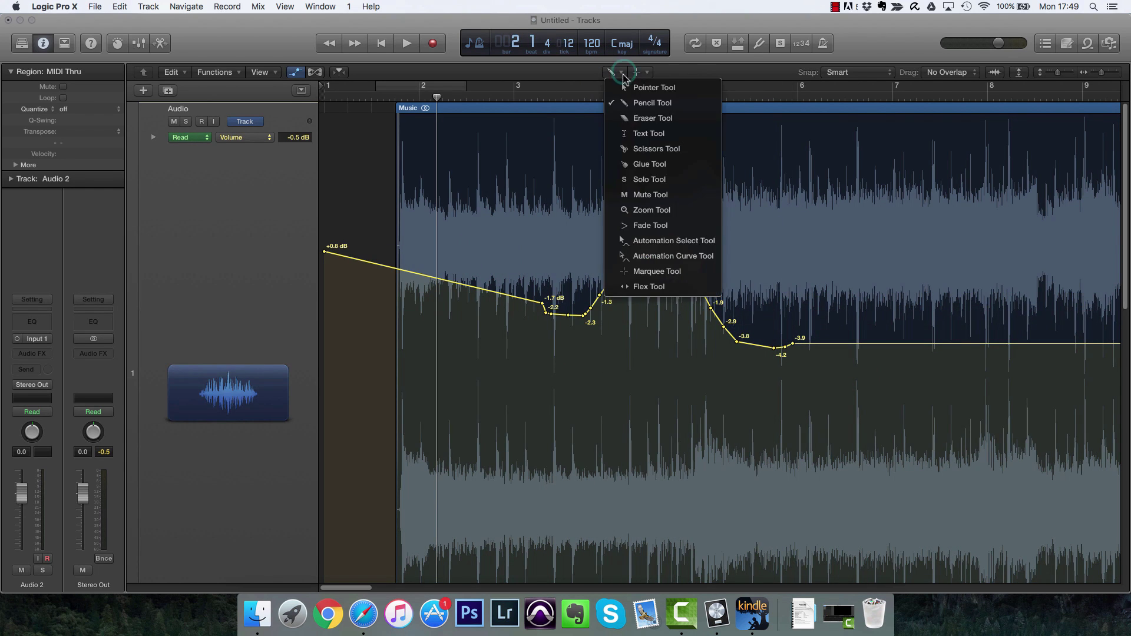
pyautogui.click(648, 240)
pyautogui.moveTo(595, 228); pyautogui.dragTo(734, 374)
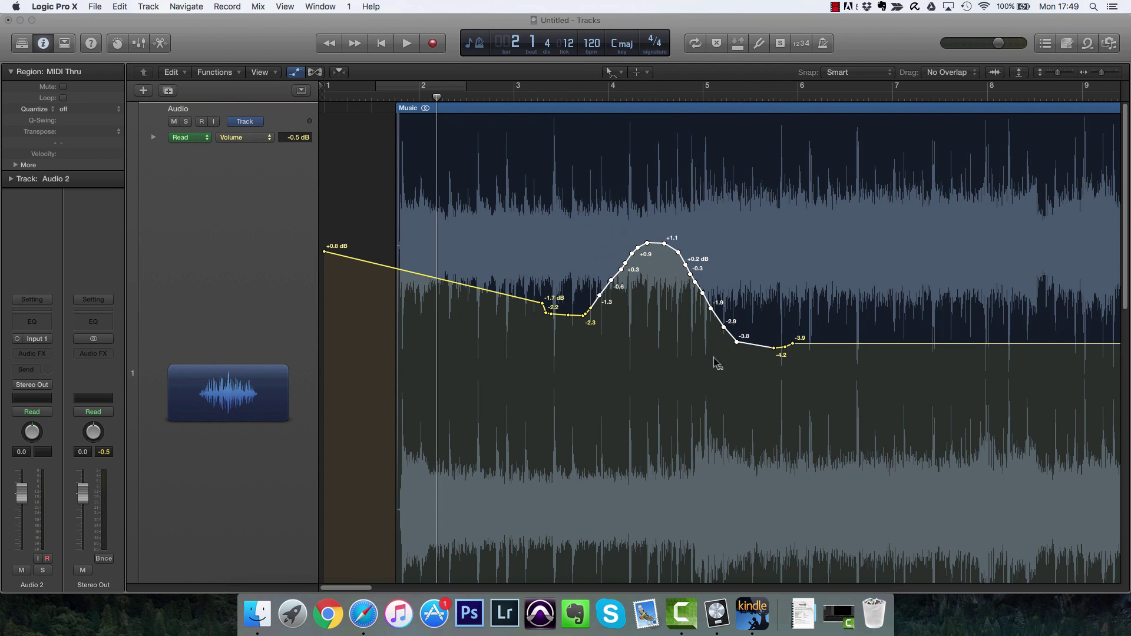
pyautogui.moveTo(662, 244); pyautogui.dragTo(662, 195)
pyautogui.press('Delete')
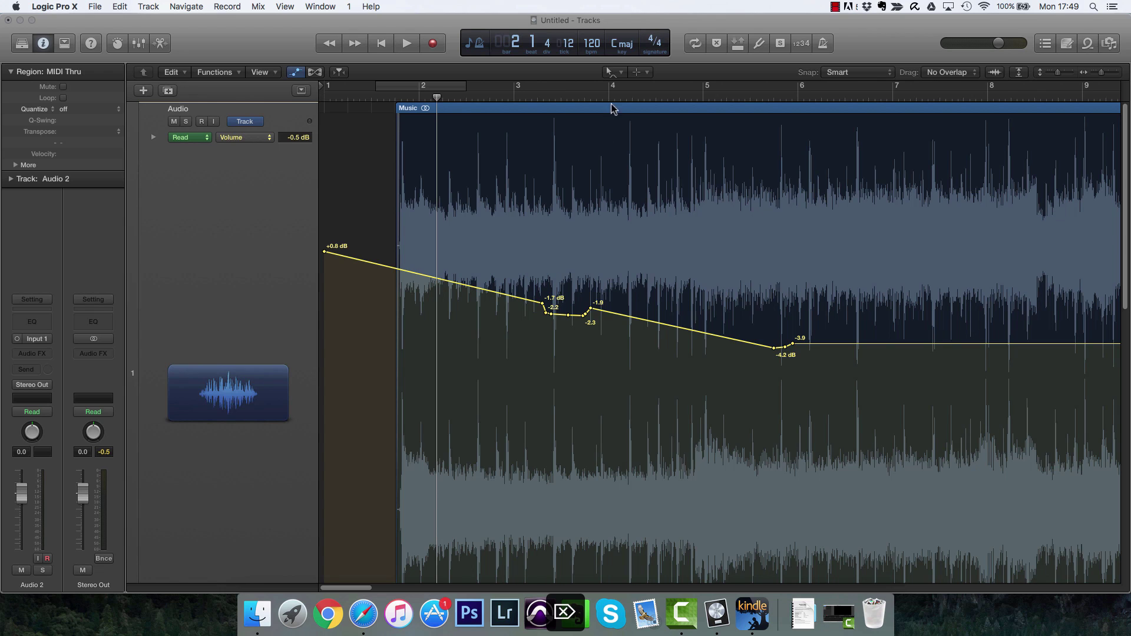
# - Bend the volume automation line between the -1.9 dB and -4.2 dB points into a sagging curve with the Automation Curve tool
pyautogui.click(613, 72)
pyautogui.click(684, 259)
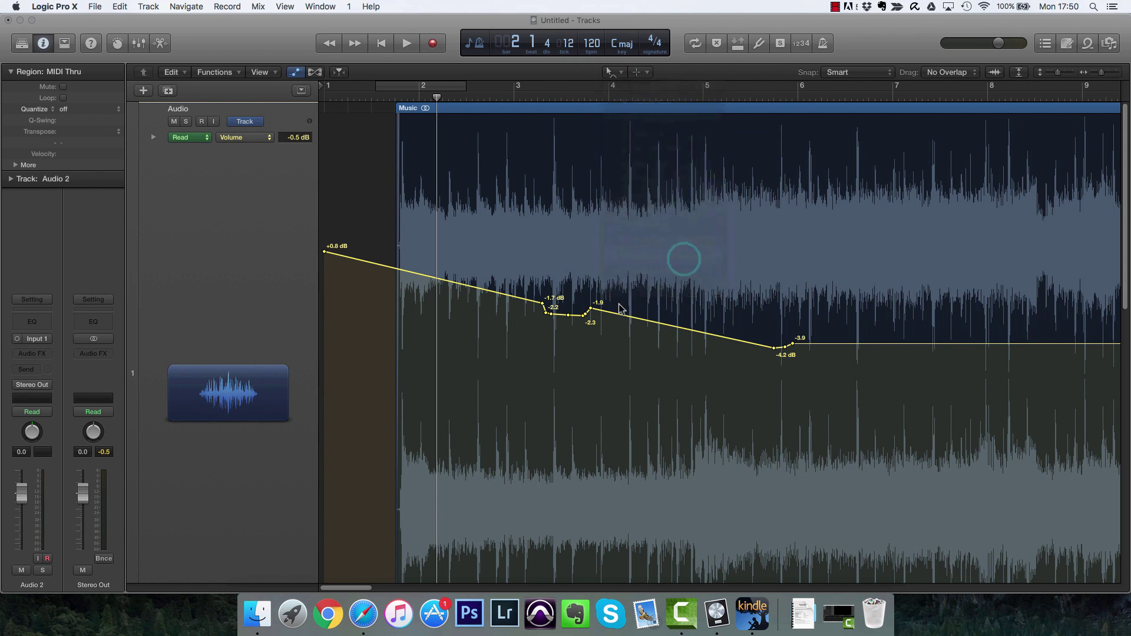
pyautogui.moveTo(624, 318); pyautogui.dragTo(644, 337)
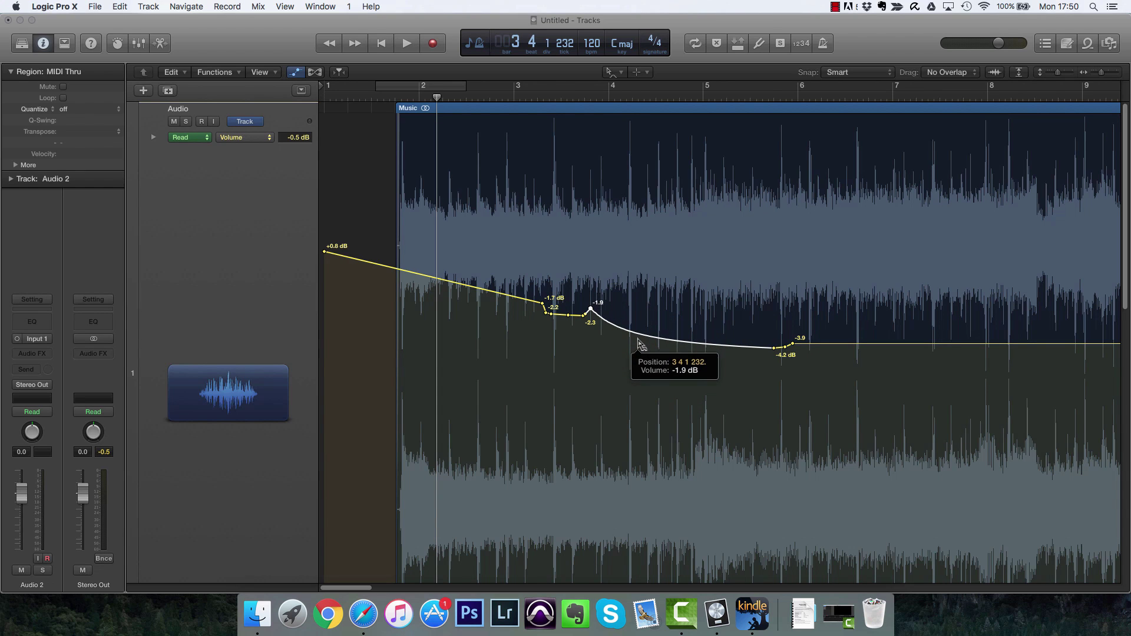
# - Hide the automation and select the Music region's audio from about bar 2.9 to bar 4.6 with the Marquee tool
pyautogui.click(610, 72)
pyautogui.click(648, 271)
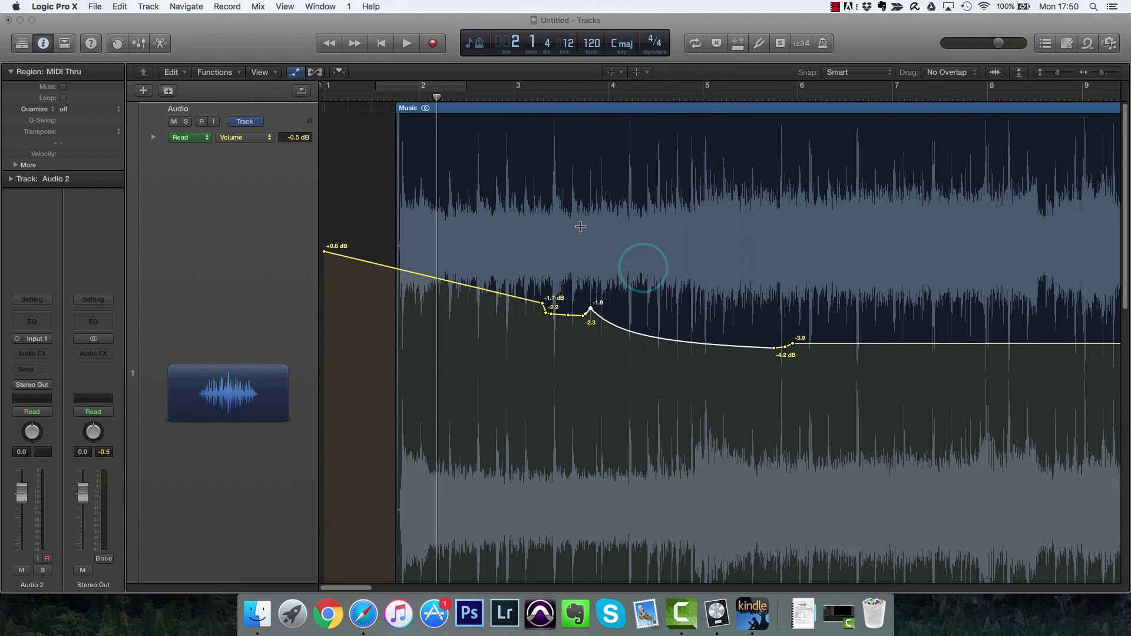
pyautogui.click(304, 71)
pyautogui.moveTo(508, 166); pyautogui.dragTo(673, 368)
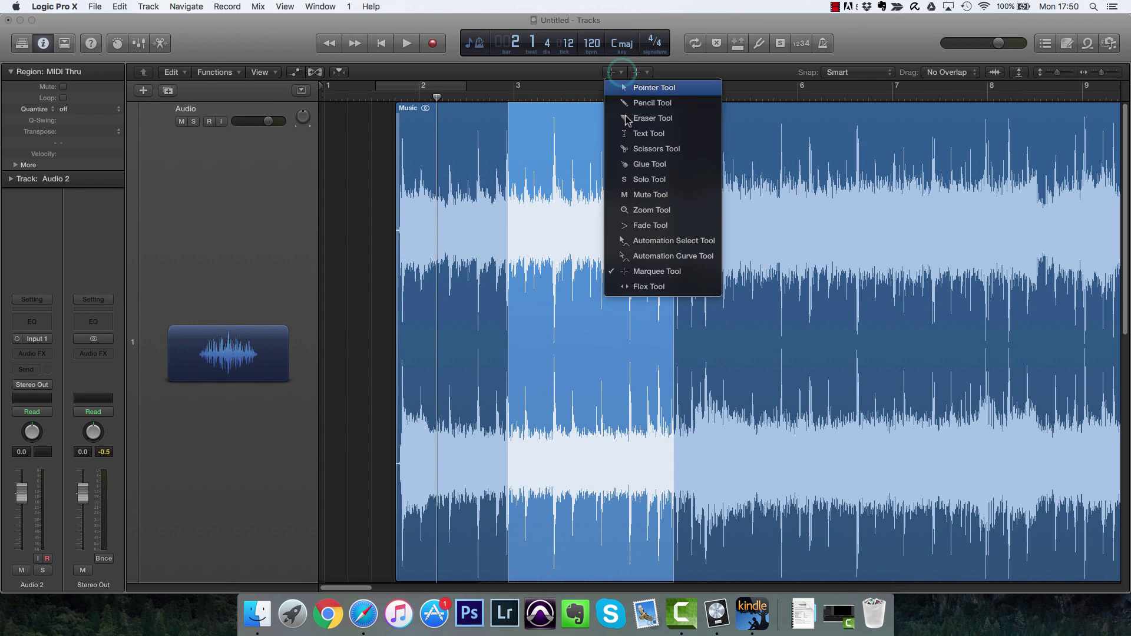
# - Stretch the Music region's audio at about bar 4.8 out to bar 6 with the Flex tool
pyautogui.click(649, 287)
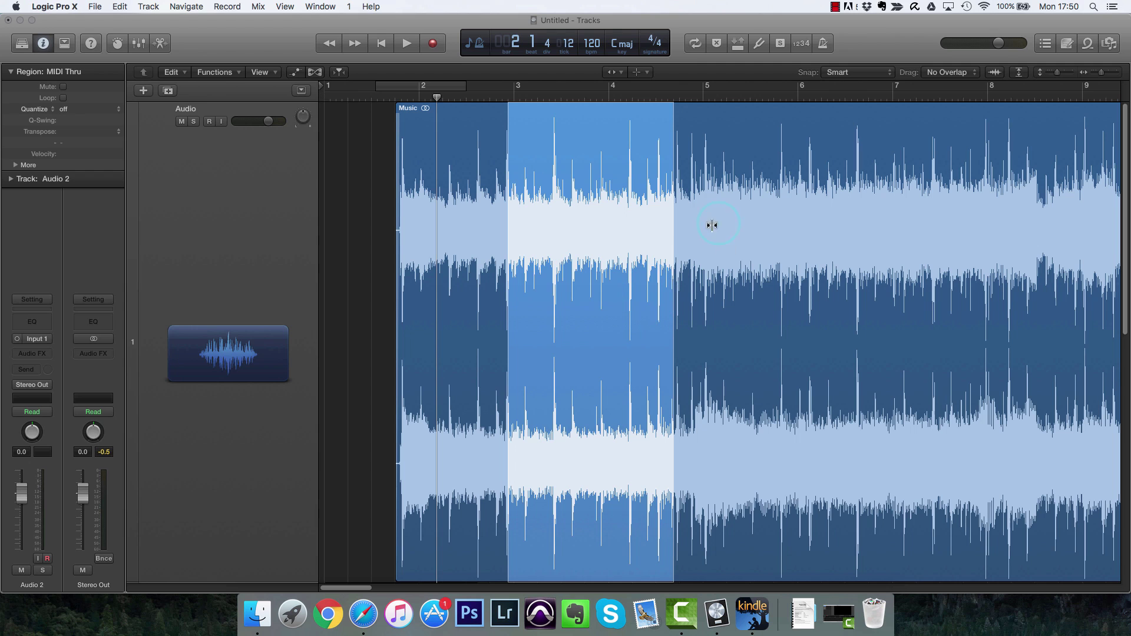
pyautogui.click(608, 201)
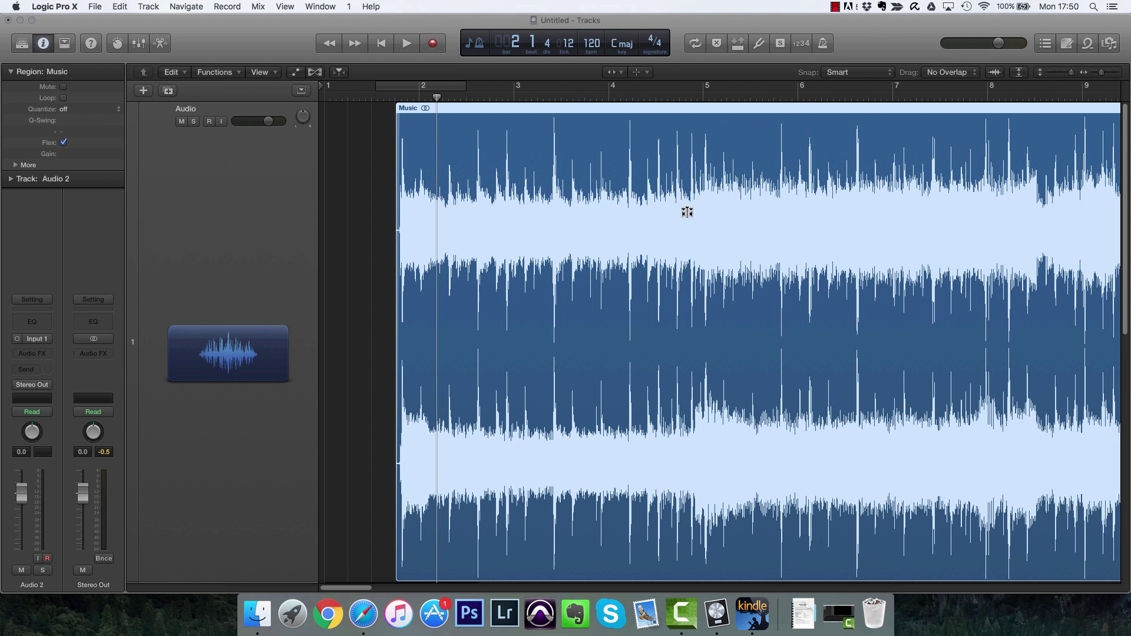
pyautogui.moveTo(684, 211); pyautogui.dragTo(798, 215)
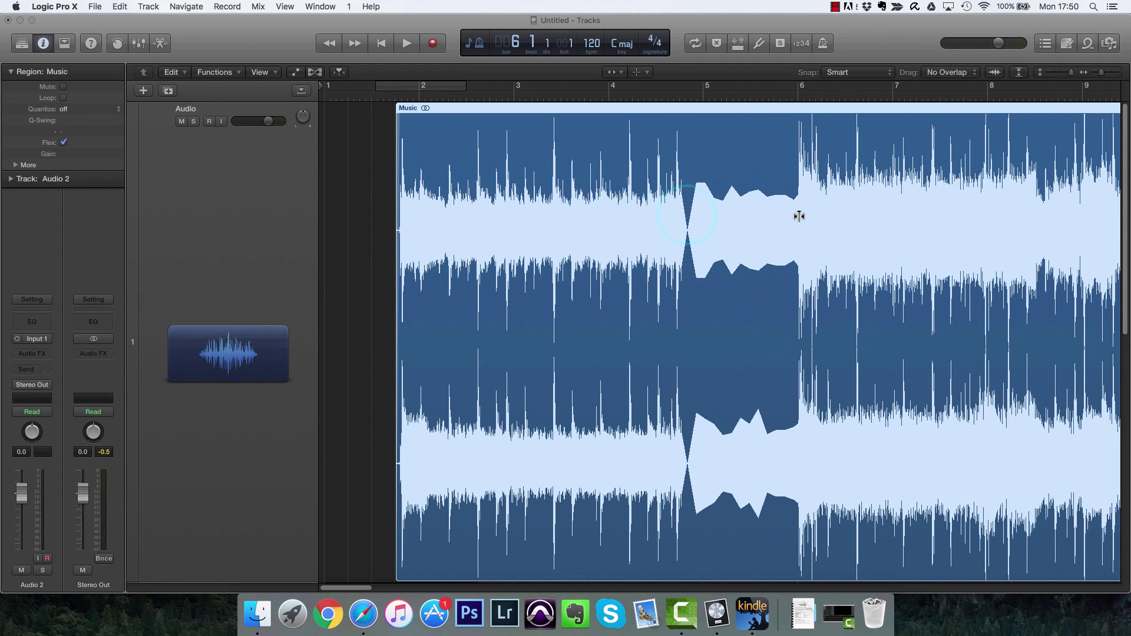
# - Play back the stretched audio from about bar 4.7, readjust the flexed point near bar 6, and stop playback
pyautogui.doubleClick(678, 93)
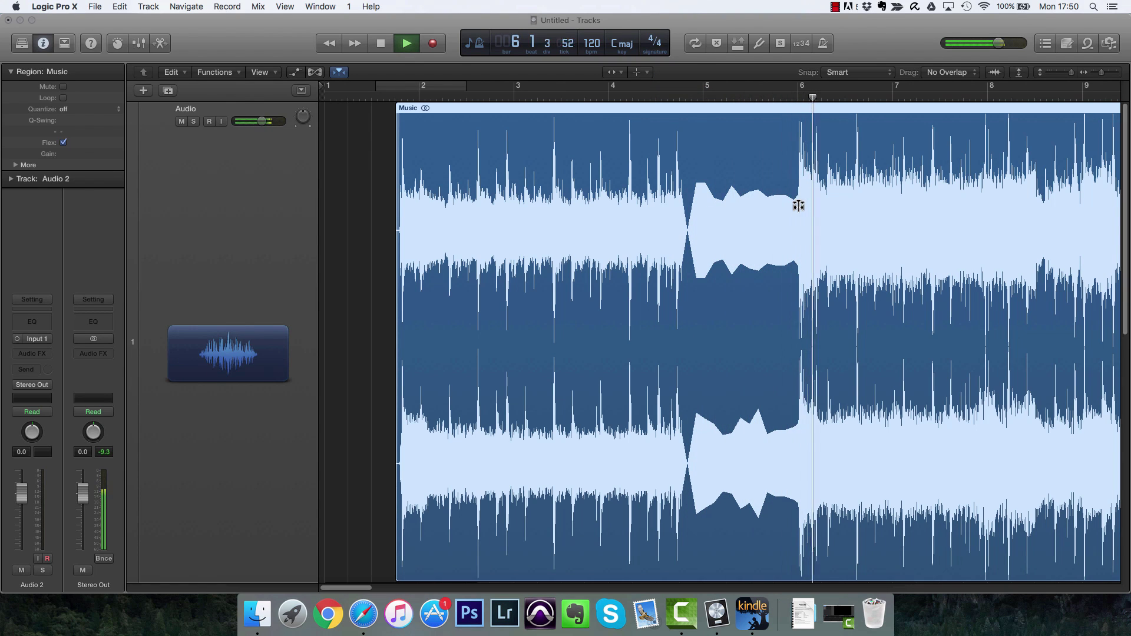
pyautogui.moveTo(800, 207)
pyautogui.mouseDown()
pyautogui.moveTo(766, 212)
pyautogui.moveTo(794, 215)
pyautogui.mouseUp()
pyautogui.press('space')
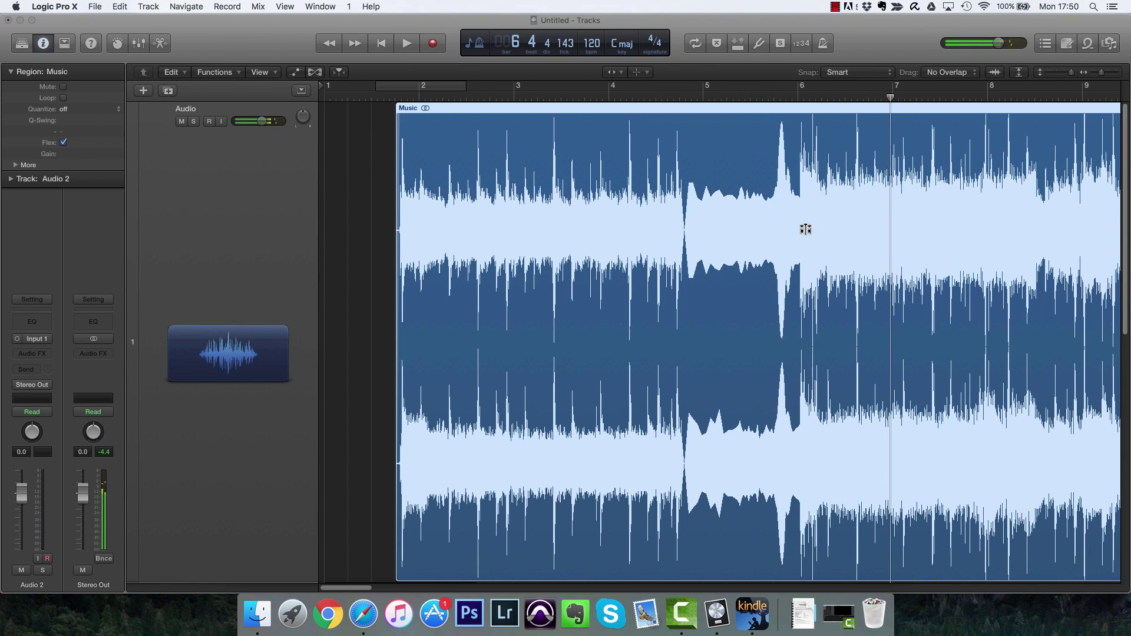
# - Set the main tool to the Pointer tool and check the choices for the secondary Command-click tool
pyautogui.click(619, 72)
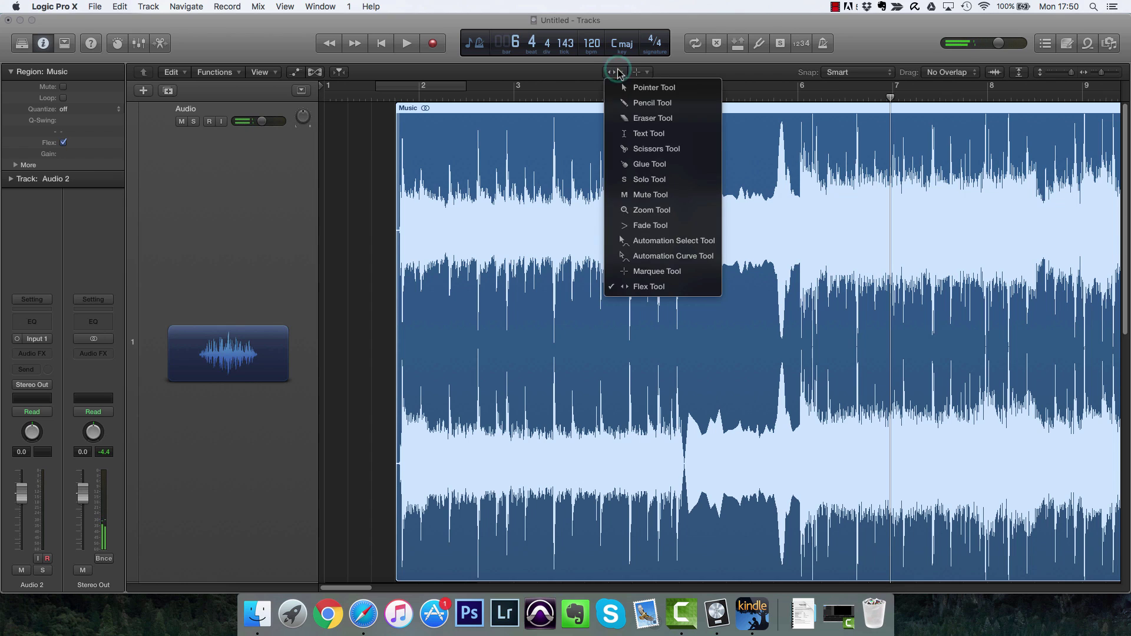
pyautogui.click(630, 86)
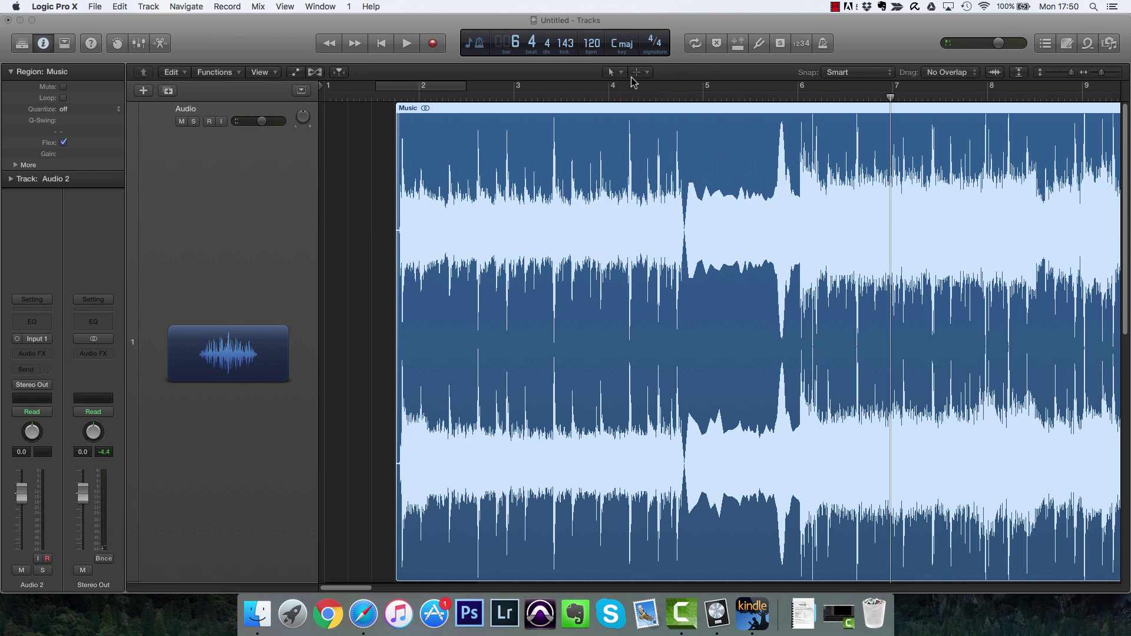
pyautogui.click(642, 73)
pyautogui.click(648, 72)
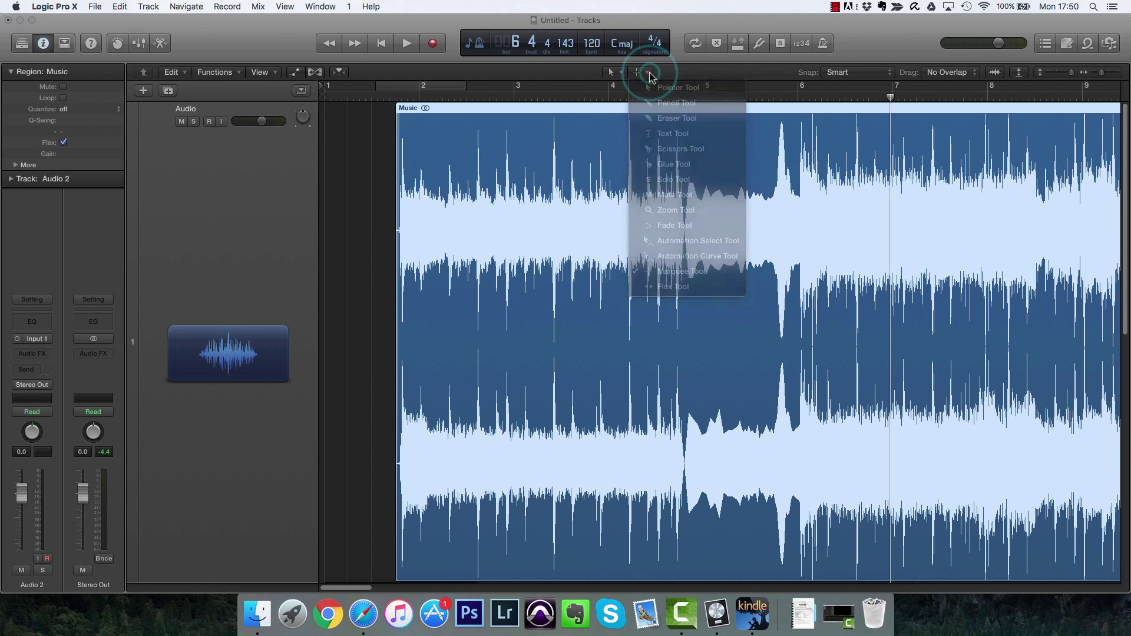
pyautogui.click(634, 73)
pyautogui.click(639, 73)
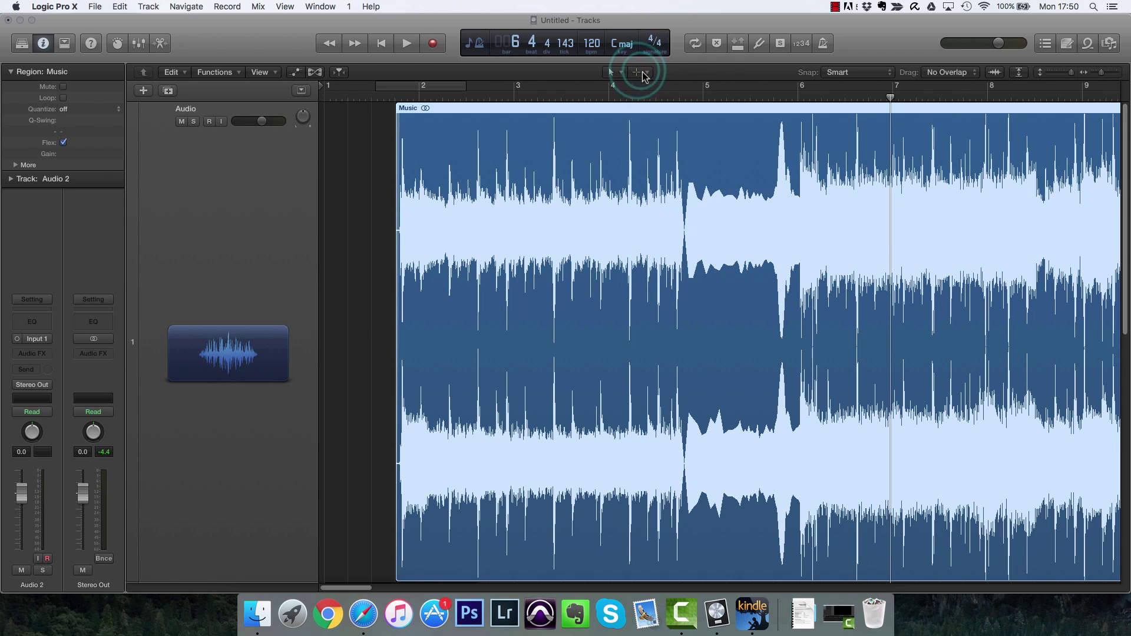
# - Move the Music region to bar 1 together with its automation data, and trim its start to about bar 1.9
pyautogui.moveTo(528, 166); pyautogui.dragTo(446, 177)
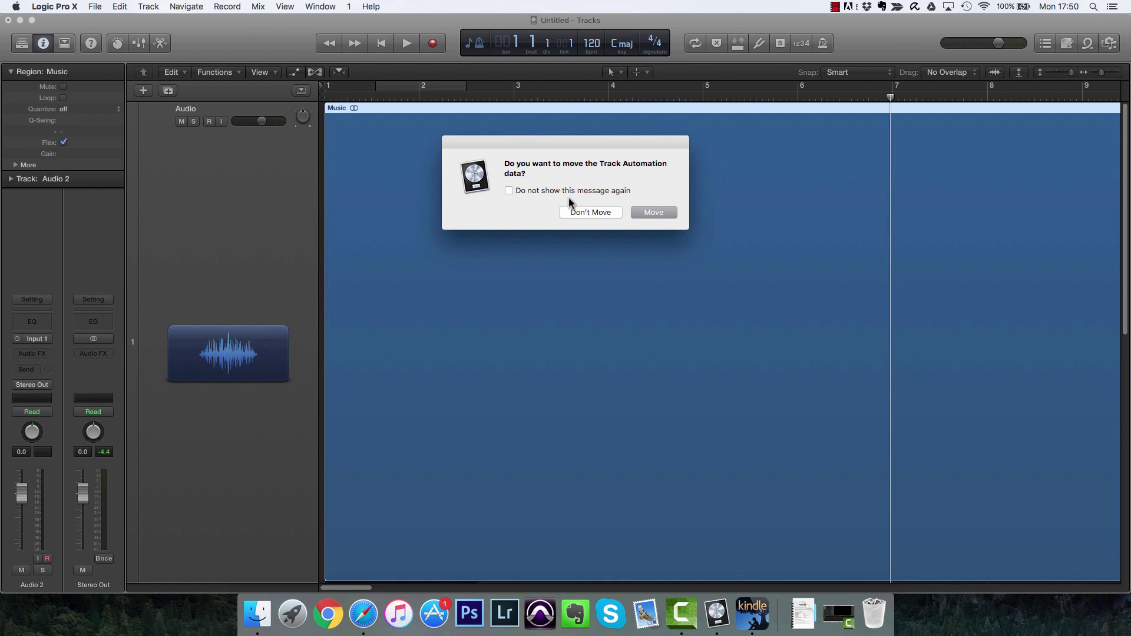
pyautogui.click(646, 218)
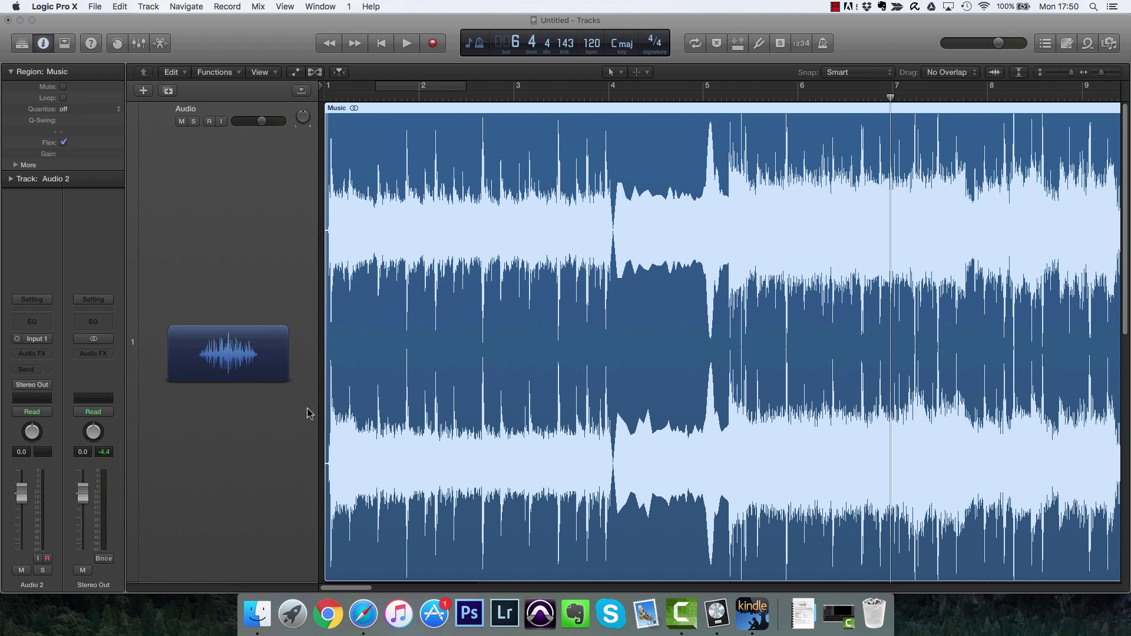
pyautogui.moveTo(330, 466); pyautogui.dragTo(416, 466)
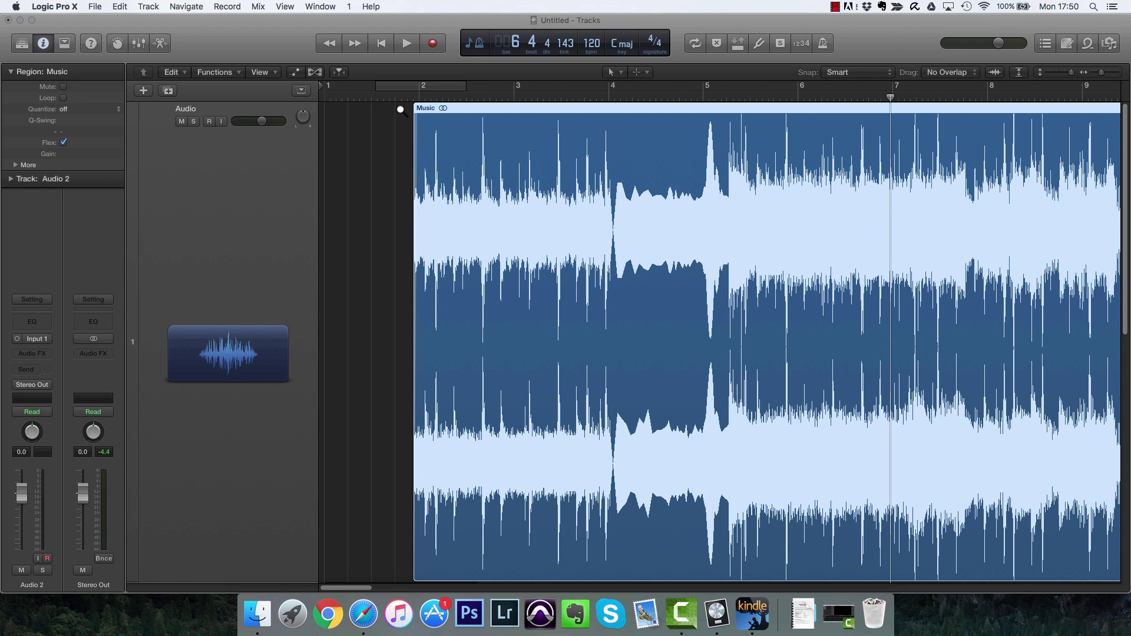
# - Cut out the Music region's audio from just after bar 2 to about 2.2.3 with a marquee selection, erasing its automation data
pyautogui.moveTo(400, 110); pyautogui.dragTo(539, 276)
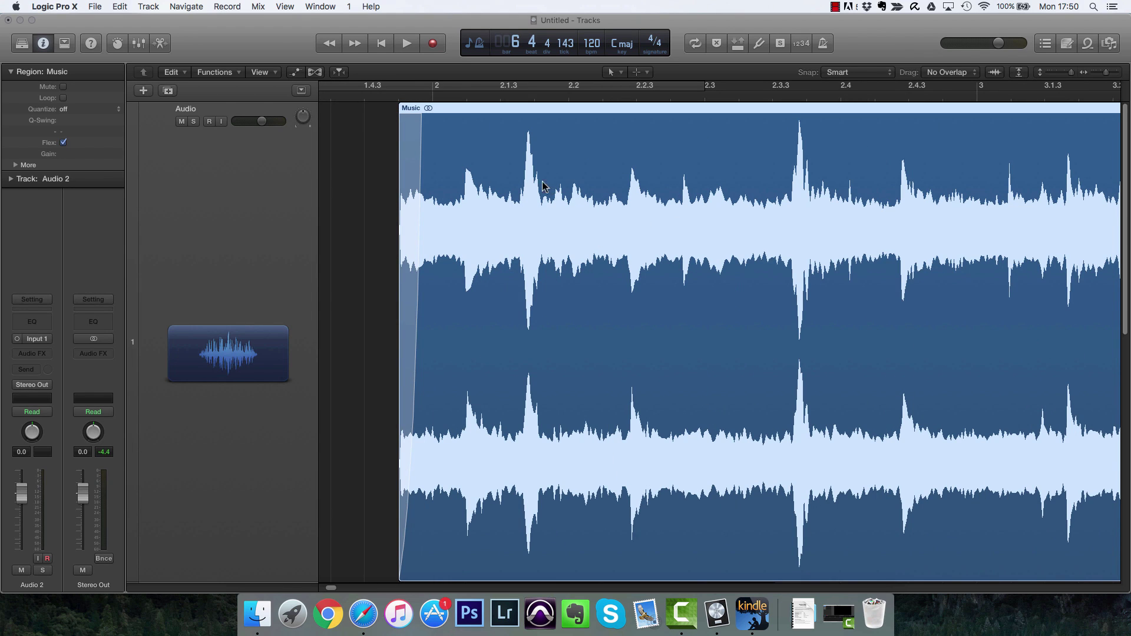
pyautogui.moveTo(463, 190); pyautogui.dragTo(653, 216)
pyautogui.press('BackSpace')
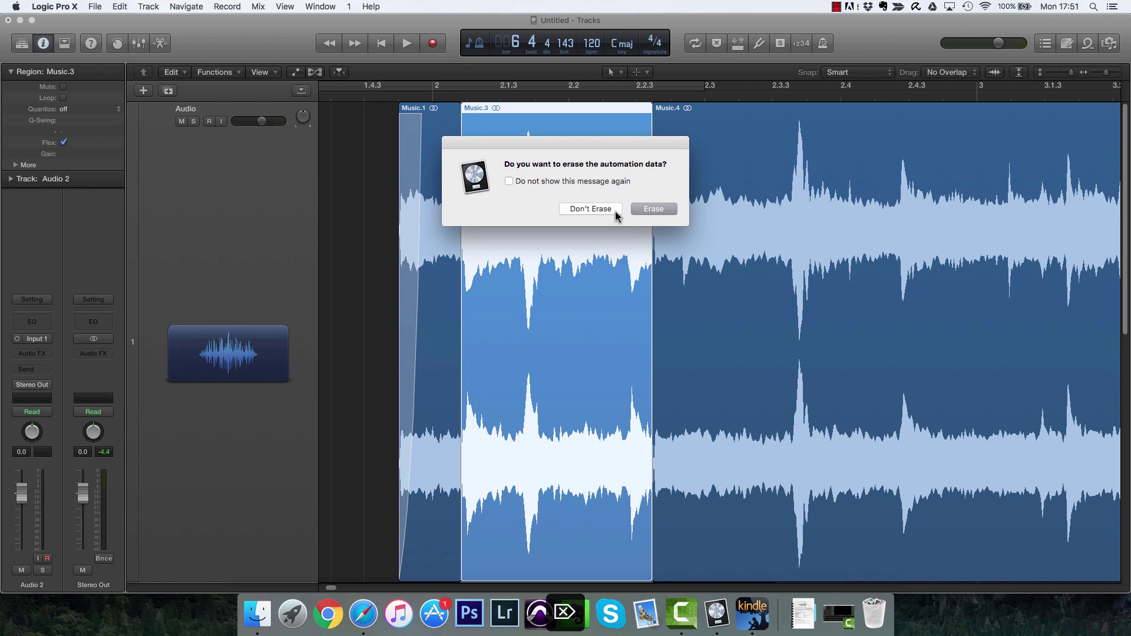
pyautogui.click(639, 210)
# - Set the secondary tool to the Fade Tool and draw a curved fade-in on the region after the gap, ending just past 2.3
pyautogui.click(648, 72)
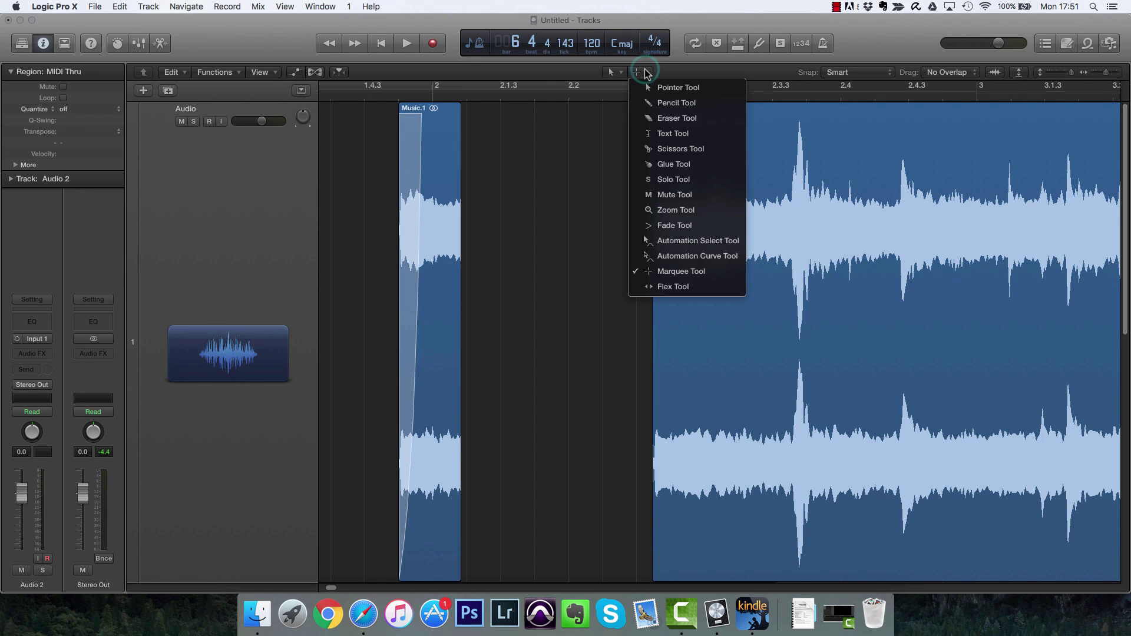
pyautogui.click(683, 227)
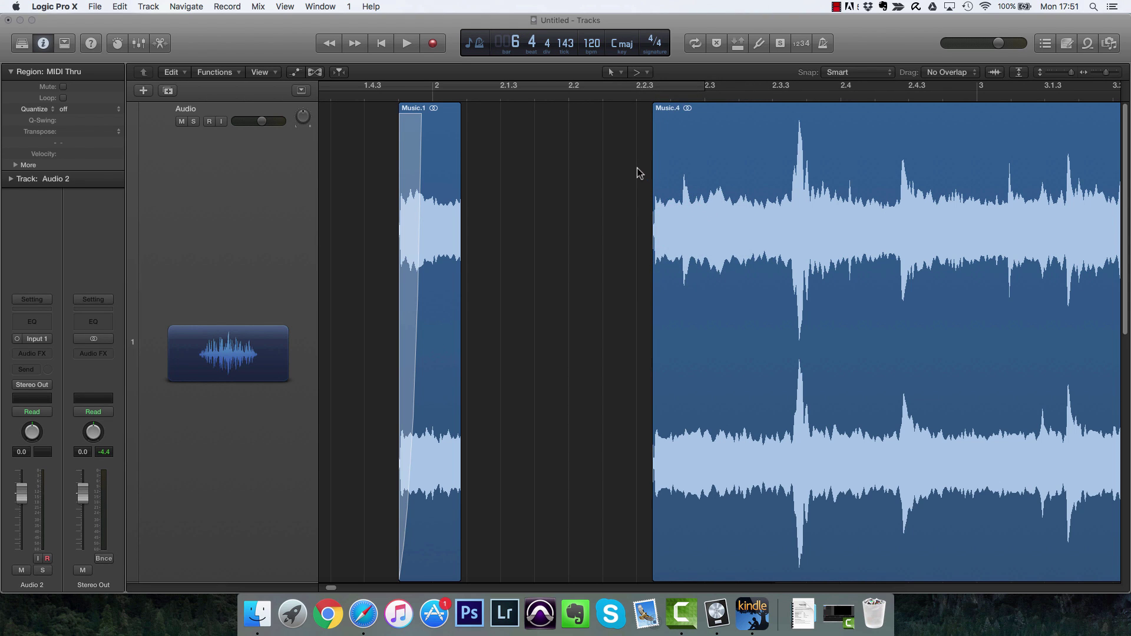
pyautogui.moveTo(654, 171); pyautogui.dragTo(703, 173)
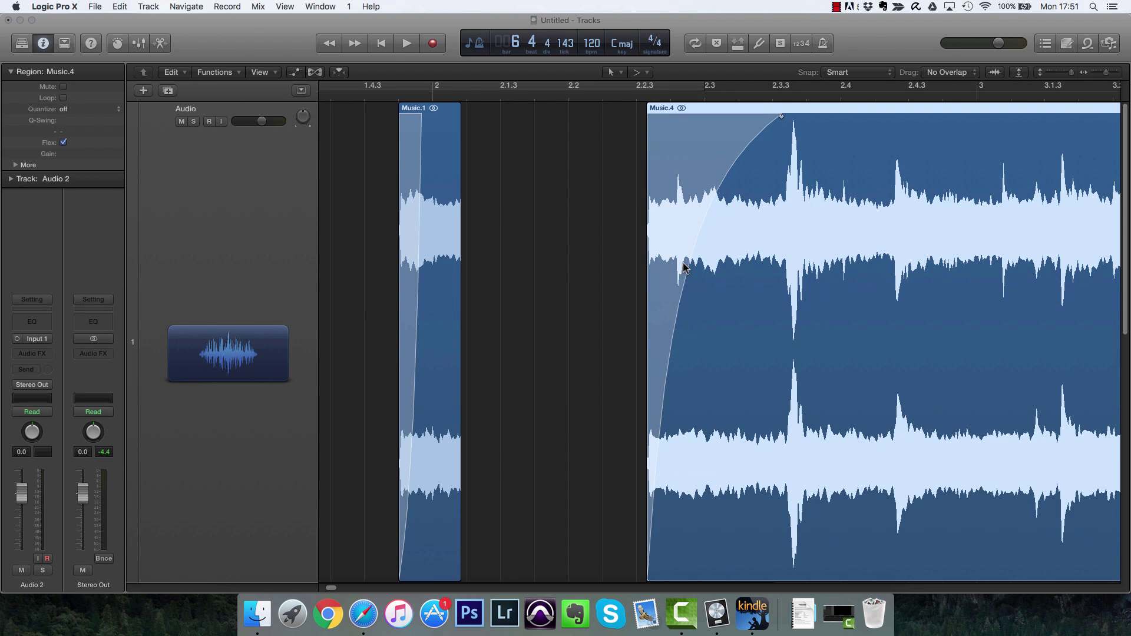
pyautogui.moveTo(777, 127); pyautogui.dragTo(723, 124)
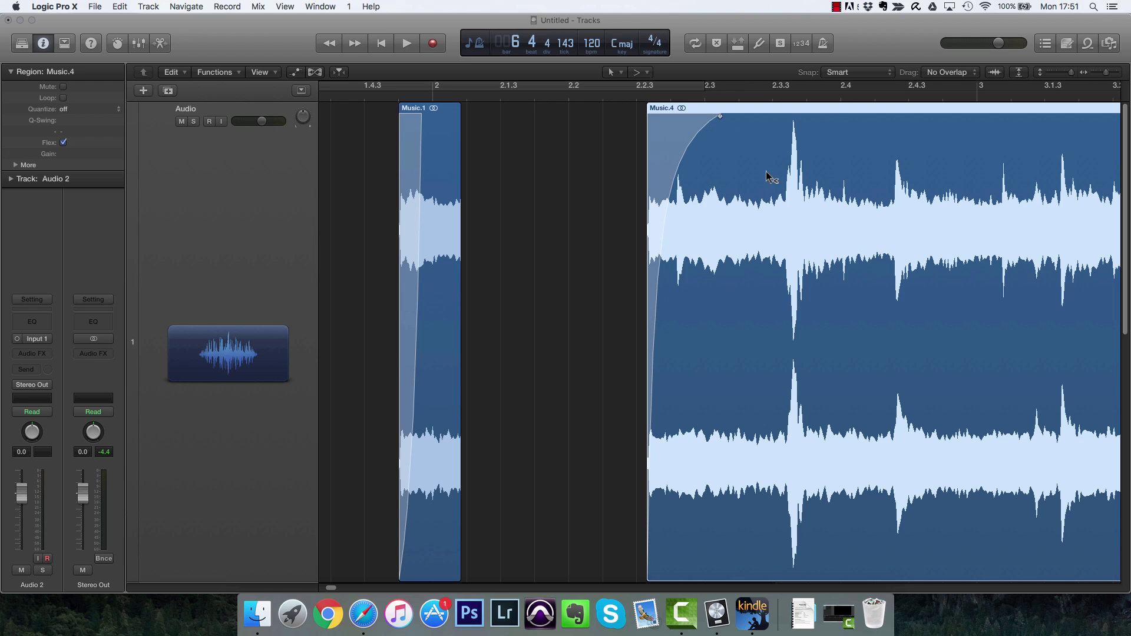
pyautogui.moveTo(767, 172); pyautogui.dragTo(854, 178)
# - Split the region after the gap just past 2.3.3 with the Scissors Tool
pyautogui.click(618, 72)
pyautogui.click(656, 152)
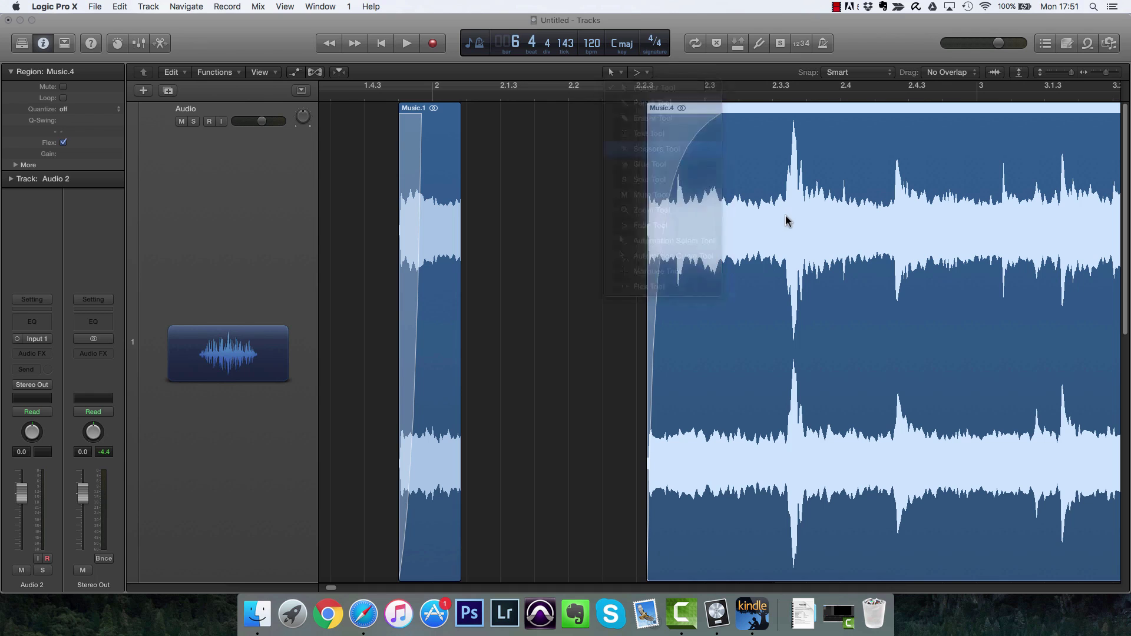
pyautogui.click(798, 222)
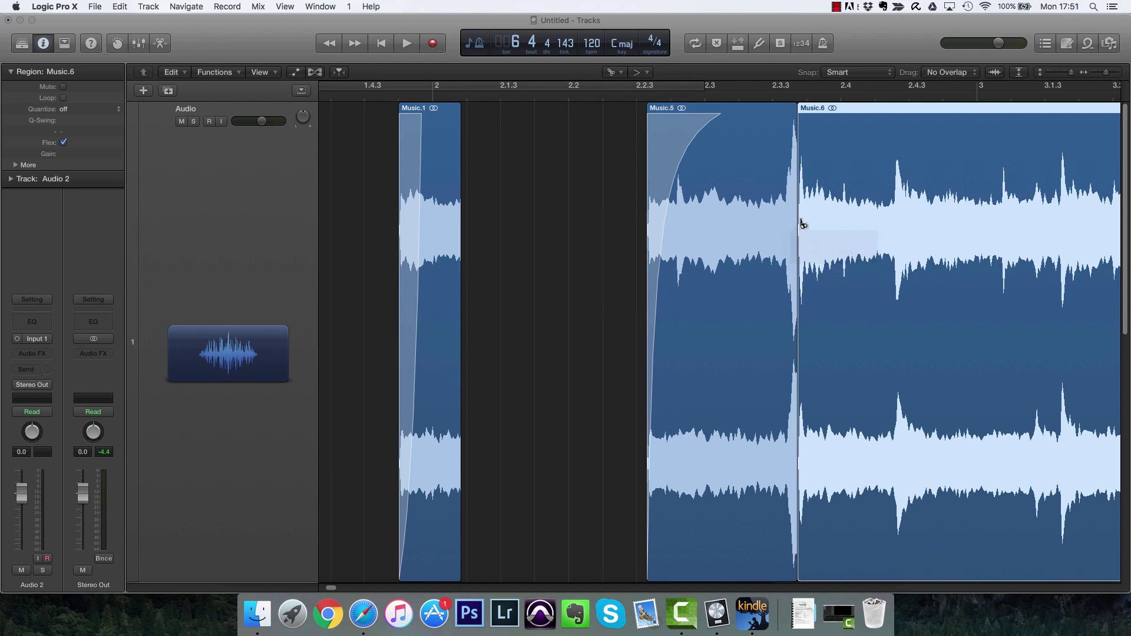
# - Move the later piece of the split region slightly earlier with the Pointer Tool and draw short fades across the join
pyautogui.click(636, 74)
pyautogui.click(636, 86)
pyautogui.moveTo(856, 281); pyautogui.dragTo(841, 292)
pyautogui.click(657, 211)
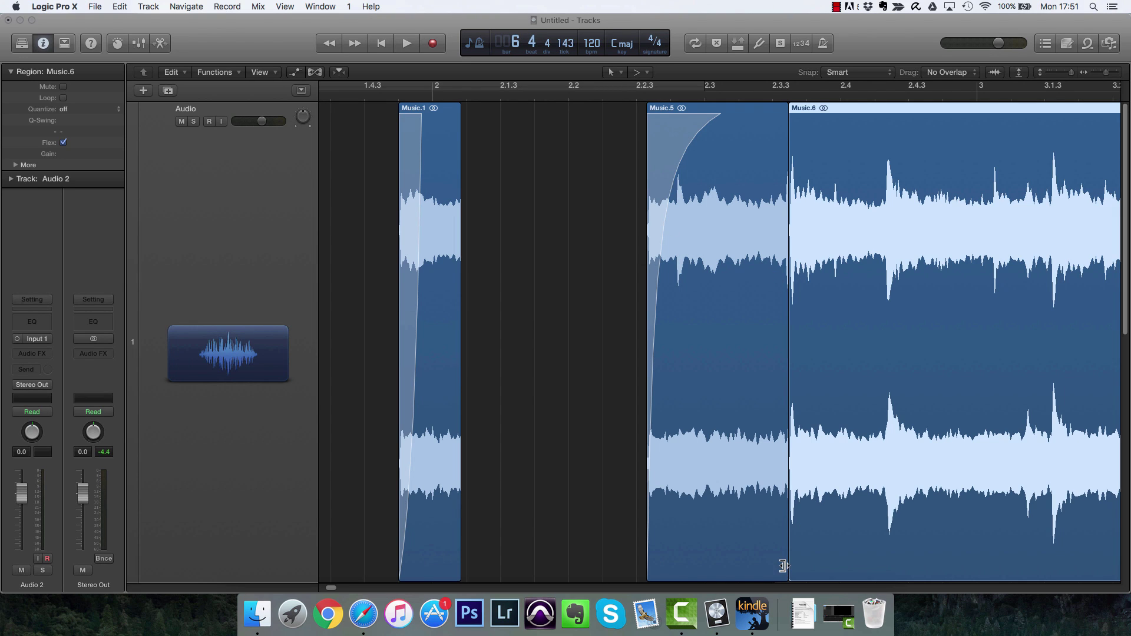
pyautogui.moveTo(783, 326); pyautogui.dragTo(803, 328)
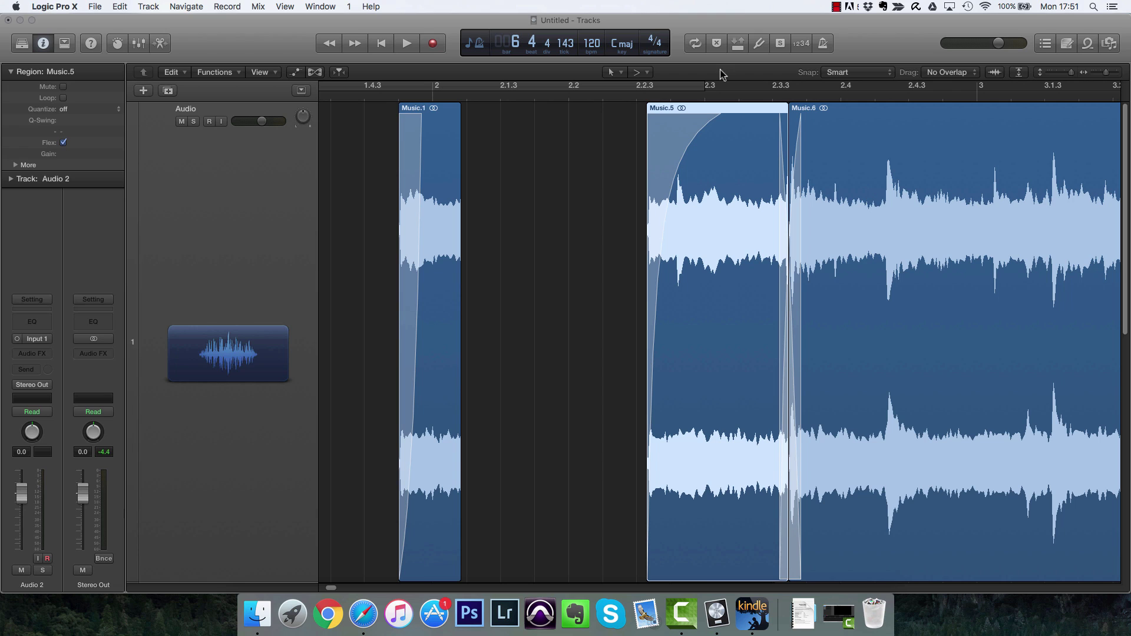
# - Magnify the faded region around 2.3 with the Zoom Tool, and return to a view that fits all regions
pyautogui.click(647, 73)
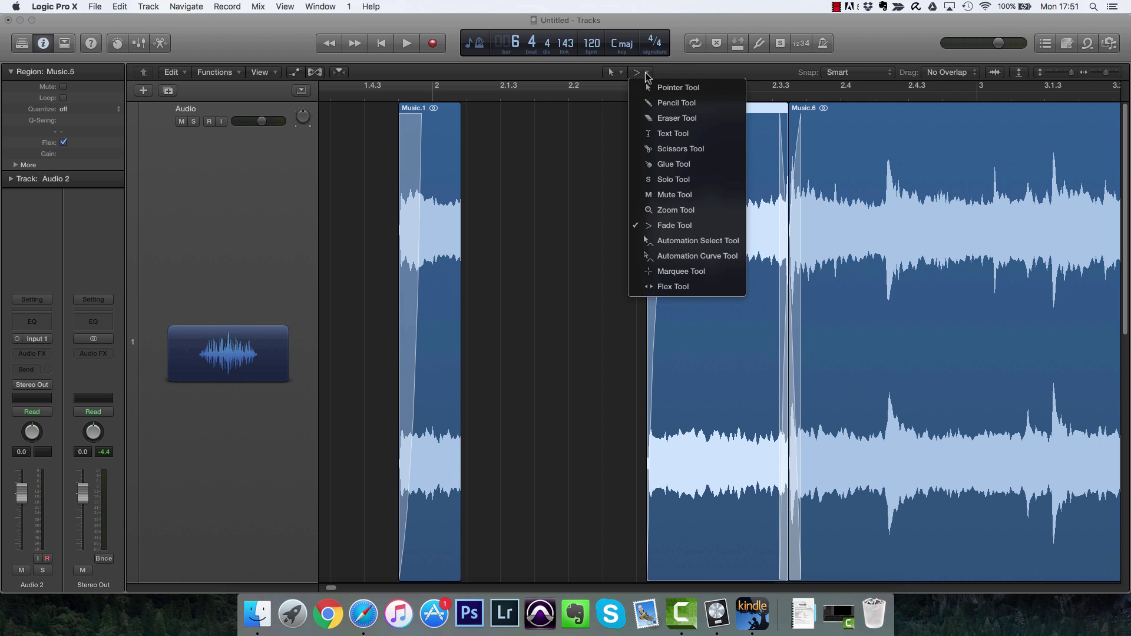
pyautogui.click(693, 216)
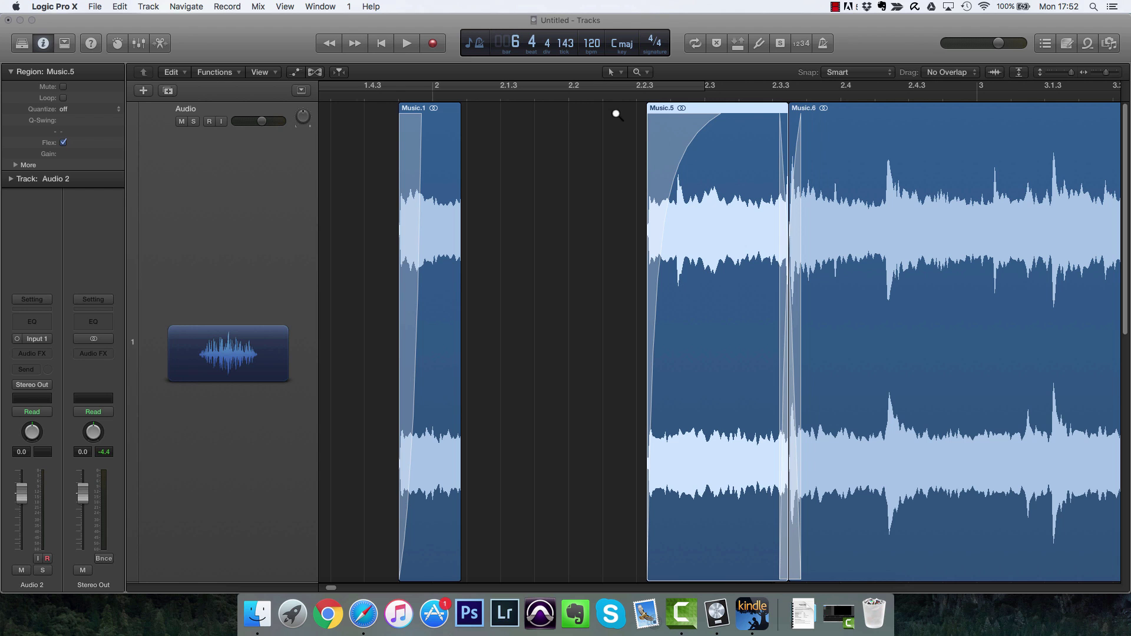
pyautogui.moveTo(617, 114); pyautogui.dragTo(769, 274)
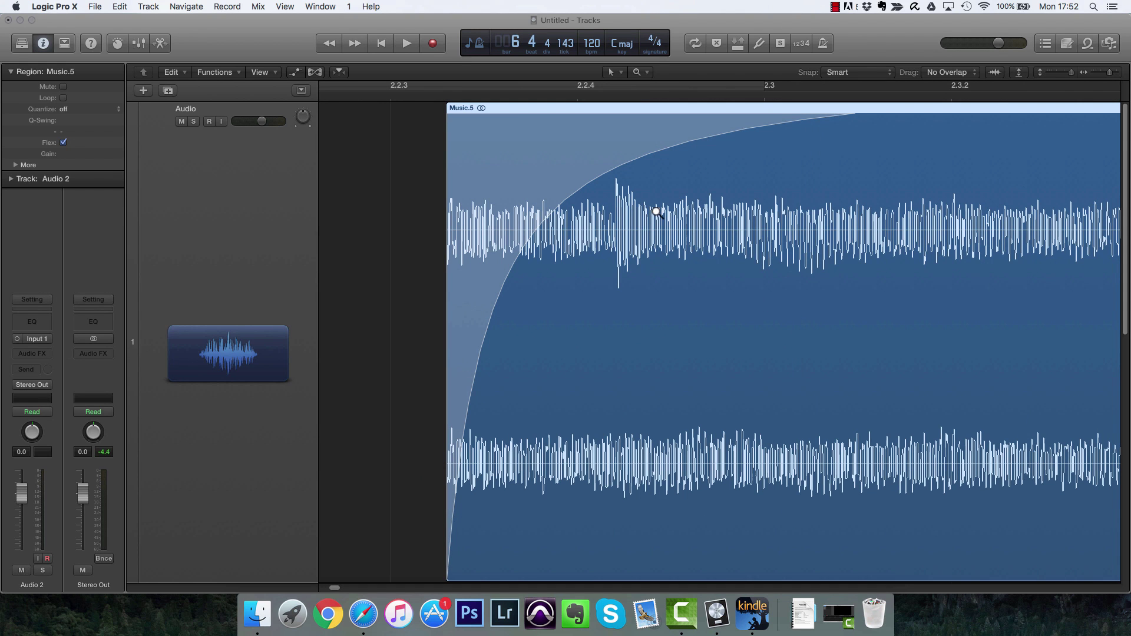
pyautogui.moveTo(656, 245); pyautogui.dragTo(828, 310)
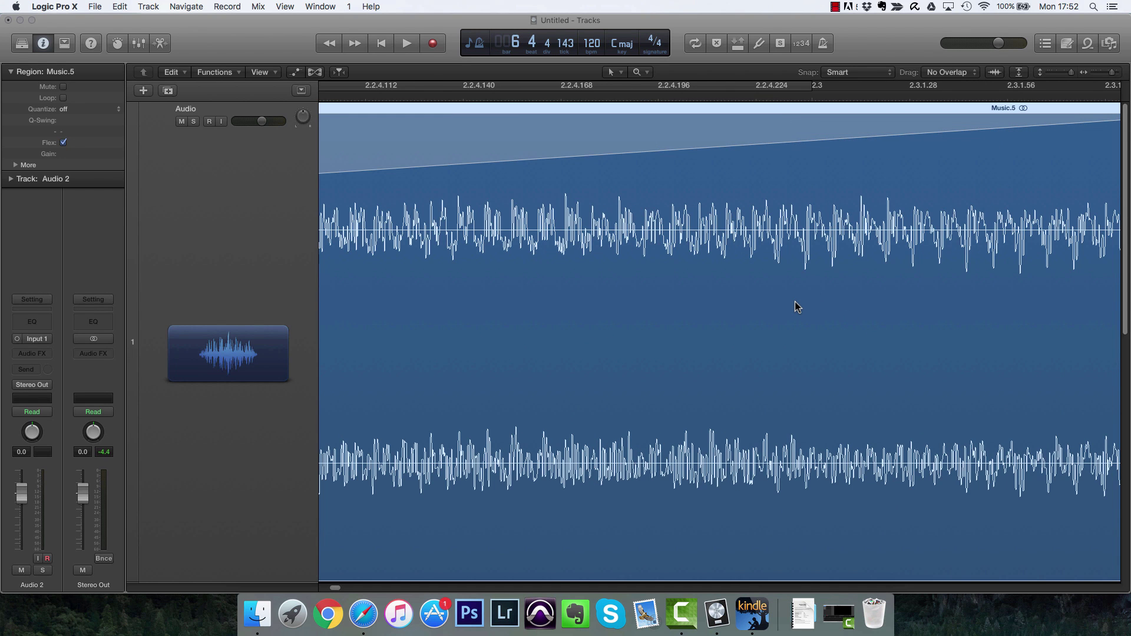
pyautogui.press('super+a')
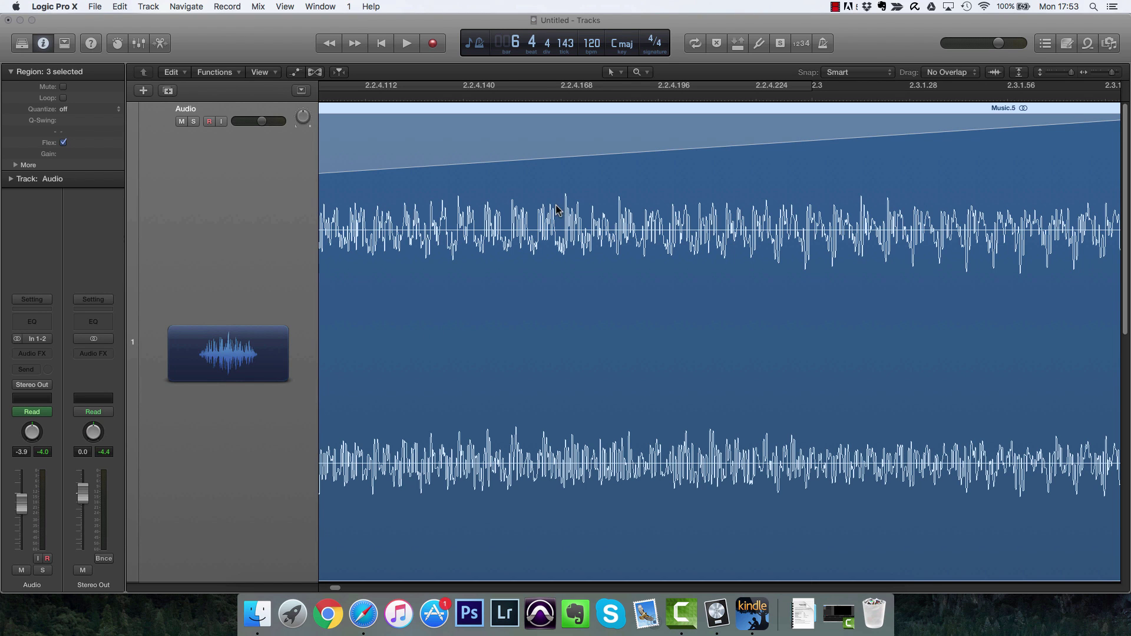
pyautogui.press('z')
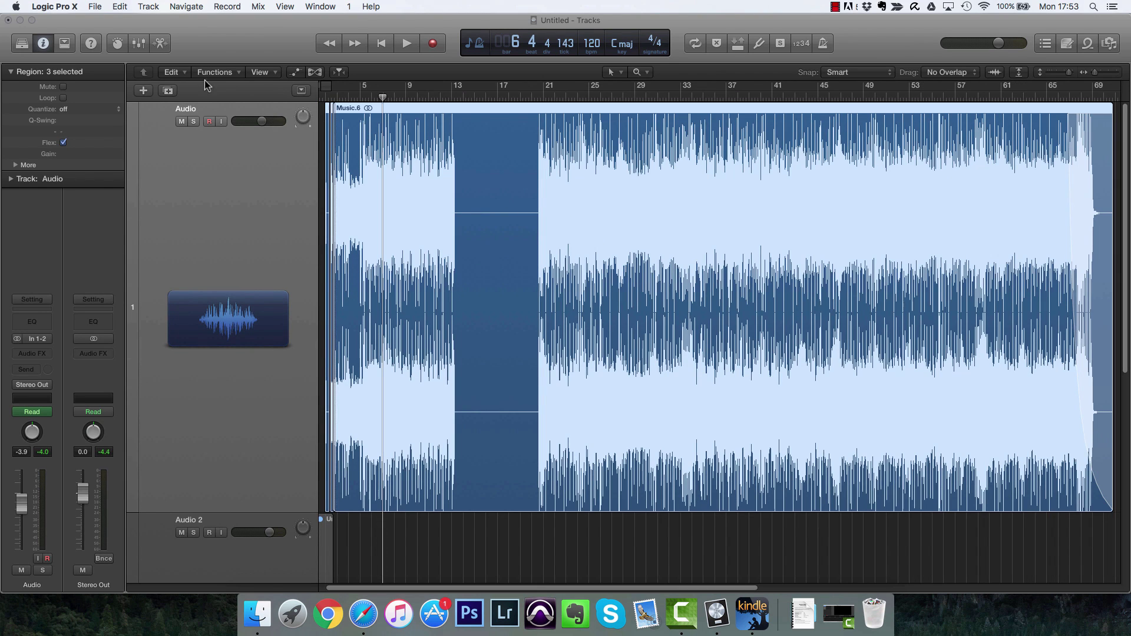
# - Review the option for scrubbing with audio in the Tracks area in the audio editing preferences
pyautogui.click(55, 8)
pyautogui.moveTo(82, 41)
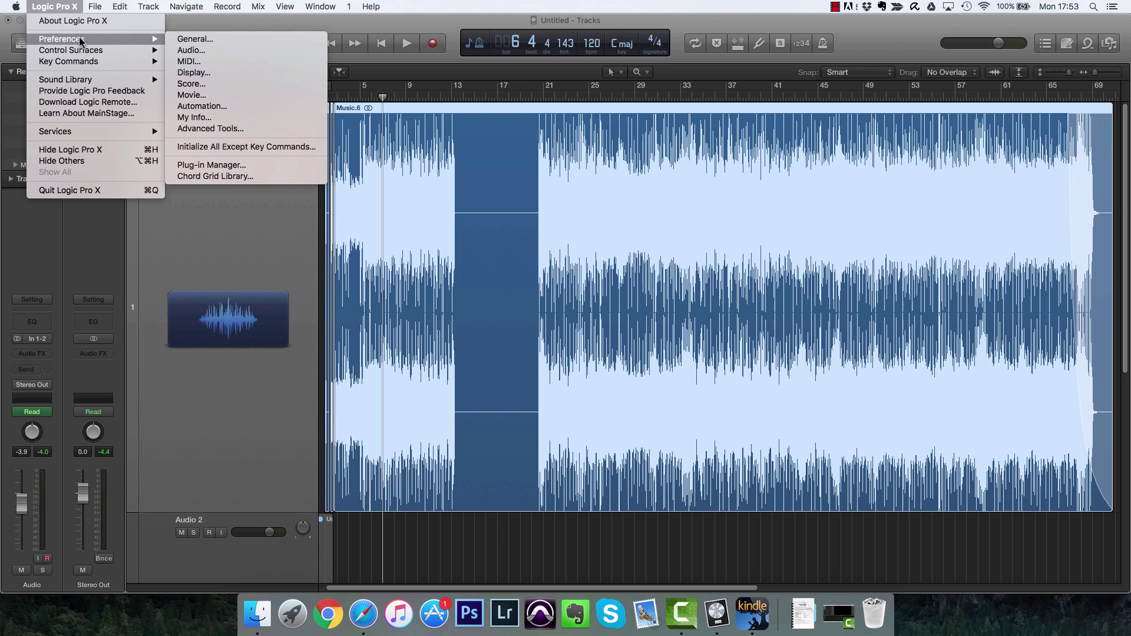
pyautogui.click(186, 53)
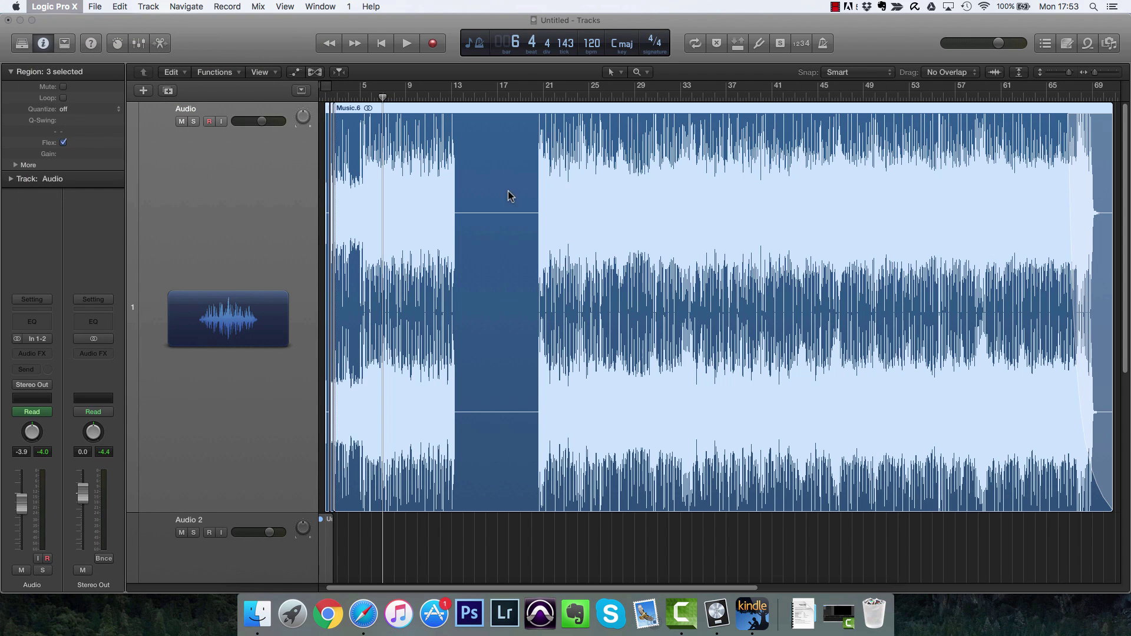
pyautogui.click(812, 240)
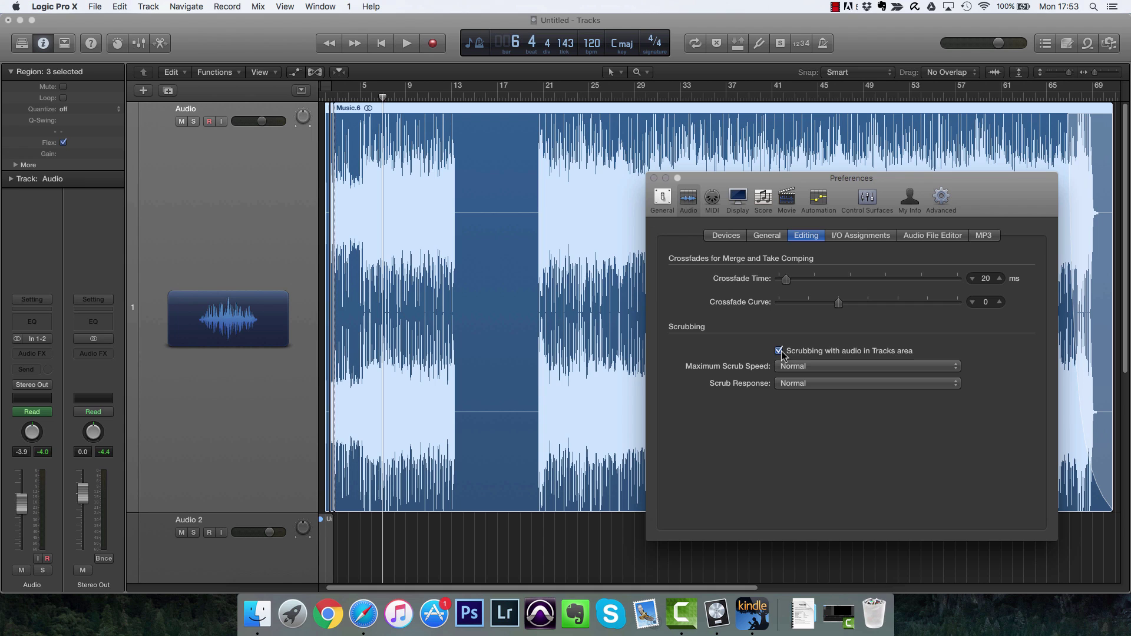
pyautogui.click(653, 179)
# - Set the main tool to the Solo Tool and the secondary tool to the Marquee Tool
pyautogui.click(614, 72)
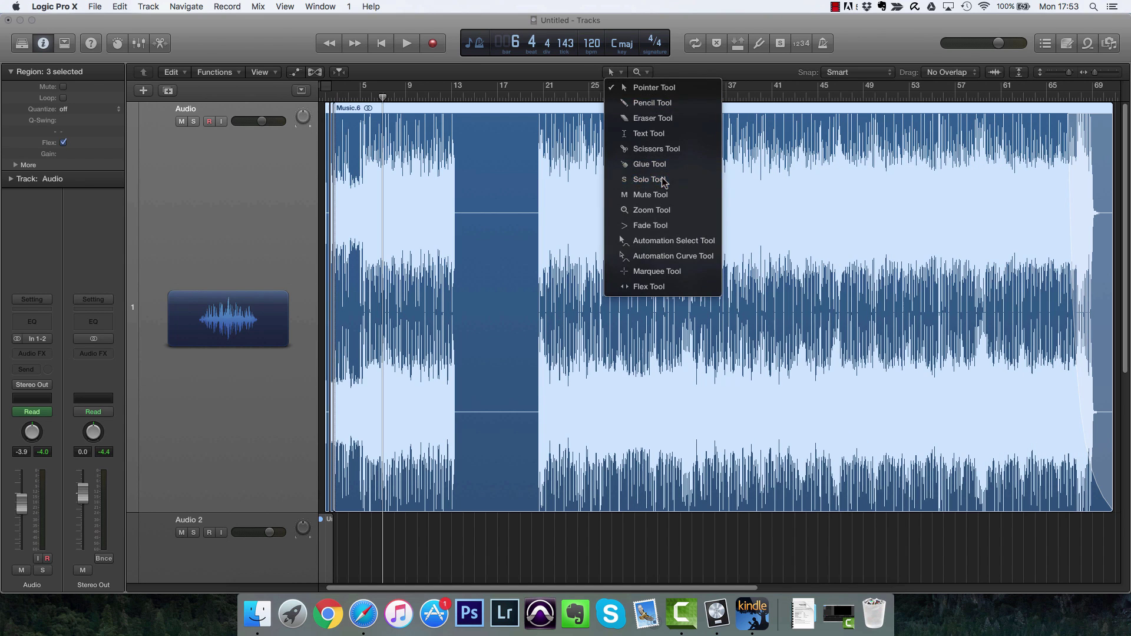
pyautogui.click(649, 179)
pyautogui.click(615, 72)
pyautogui.click(653, 75)
pyautogui.click(646, 71)
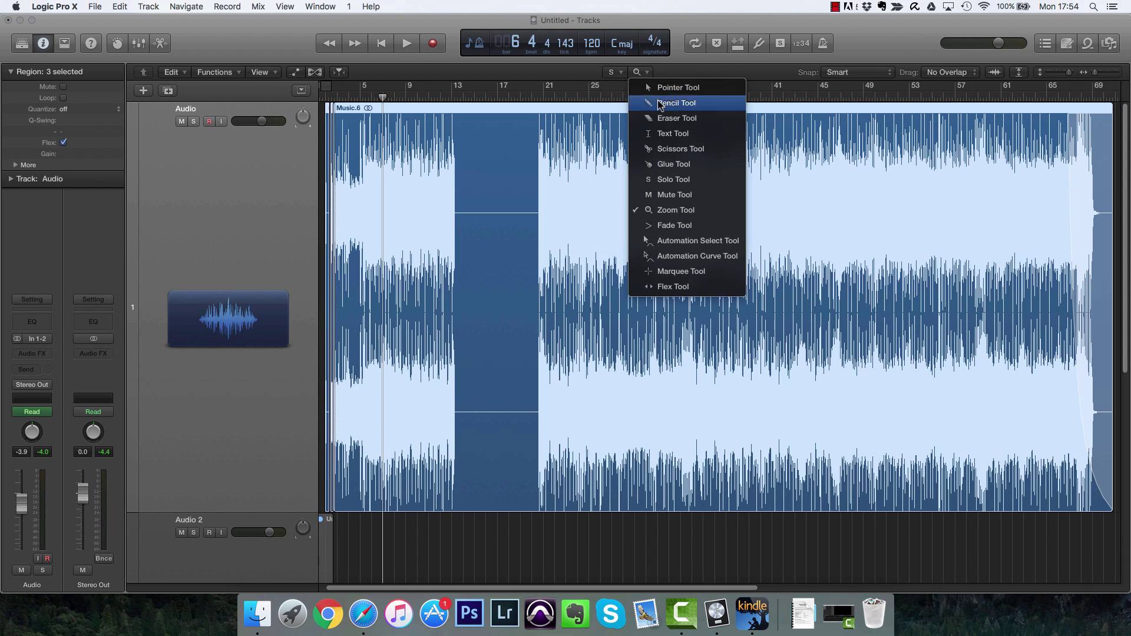
pyautogui.click(680, 271)
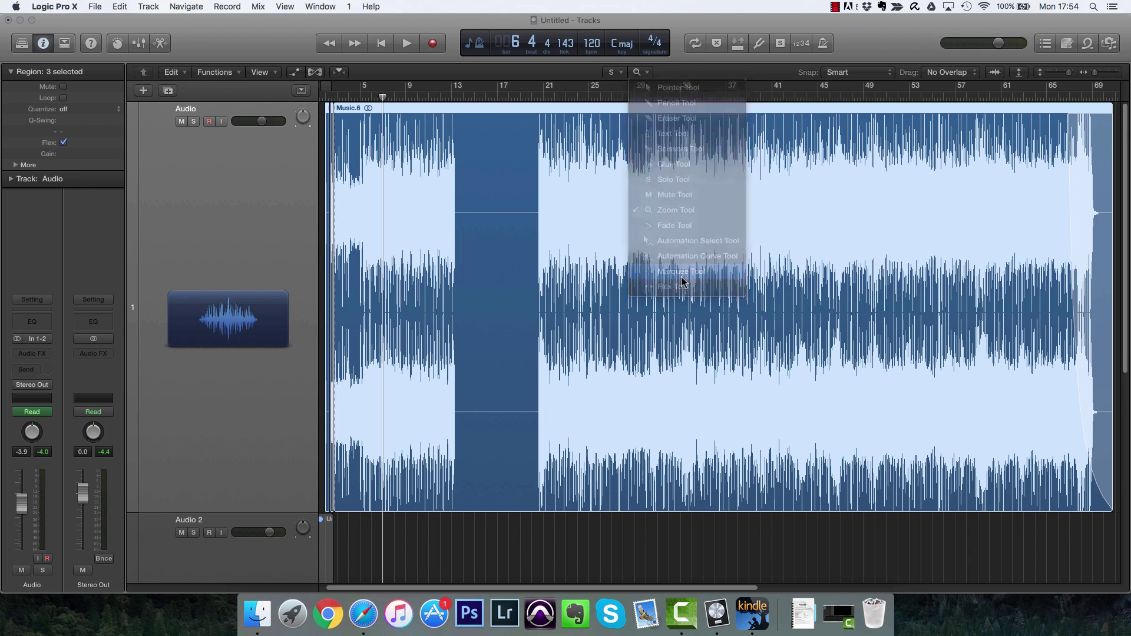
# - Delete two marquee selections, about bars 26 to 30 and bar 20 to just before bar 24, including their automation data
pyautogui.moveTo(602, 265); pyautogui.dragTo(650, 277)
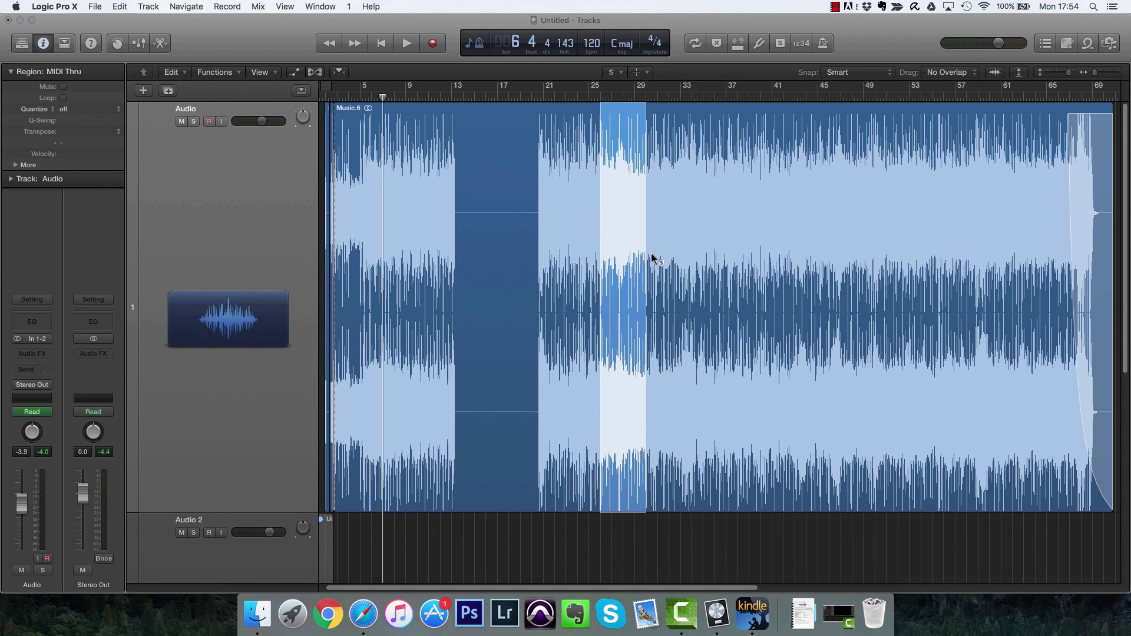
pyautogui.press('Delete')
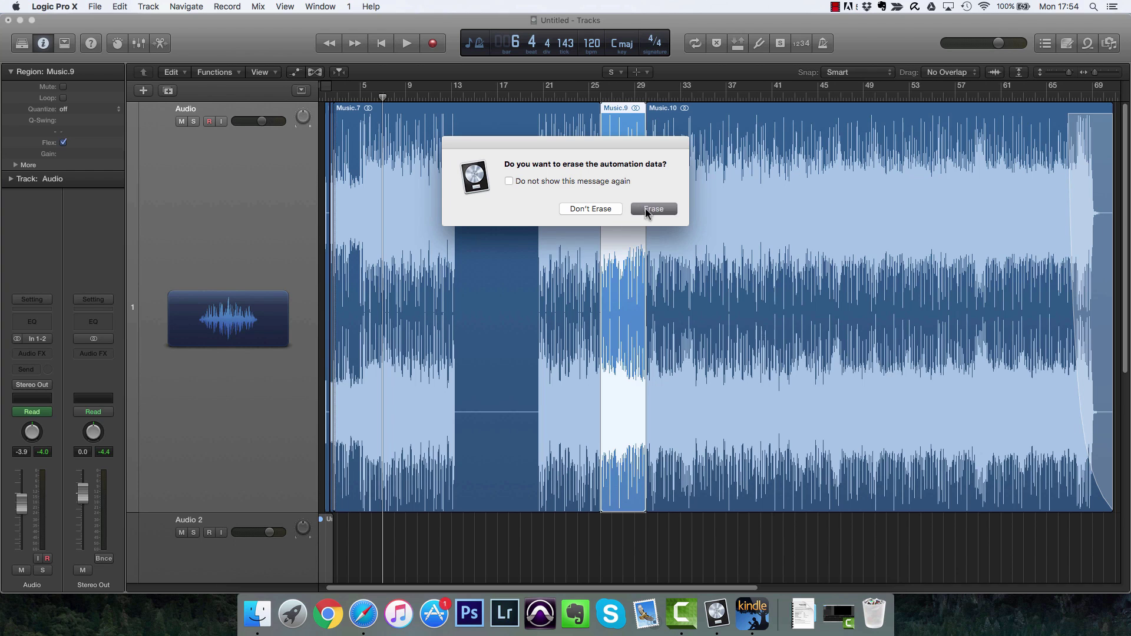
pyautogui.click(647, 211)
pyautogui.moveTo(529, 164)
pyautogui.mouseDown()
pyautogui.moveTo(598, 327)
pyautogui.moveTo(582, 321)
pyautogui.mouseUp()
pyautogui.press('Delete')
pyautogui.press('Return')
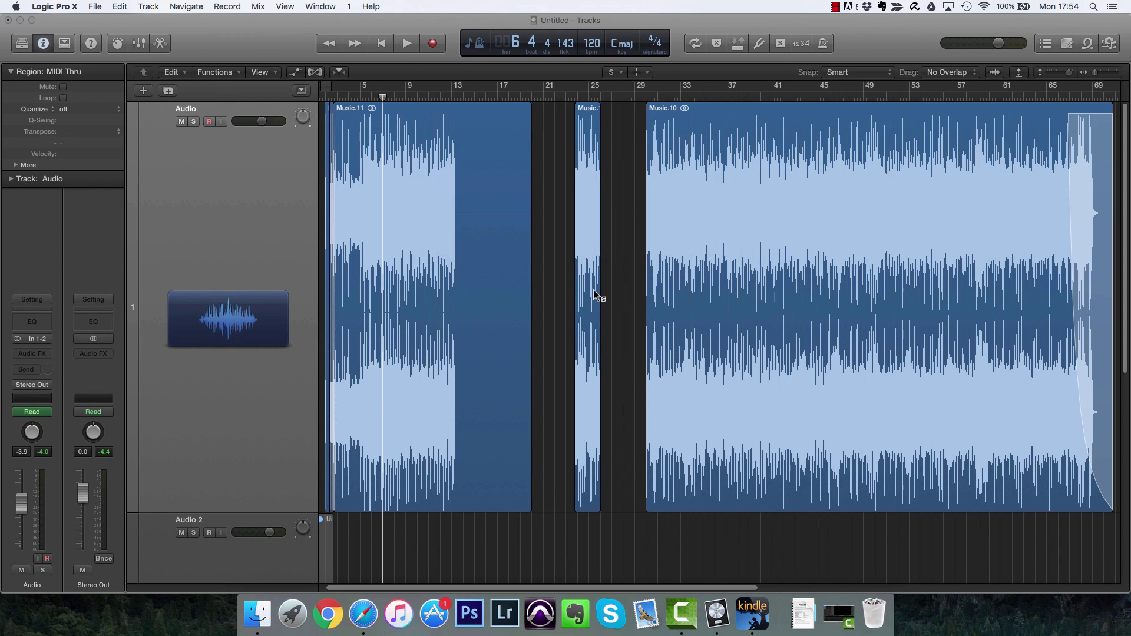
# - Play the short region between the two gaps on its own with the Solo Tool, with the region filling the view
pyautogui.click(624, 78)
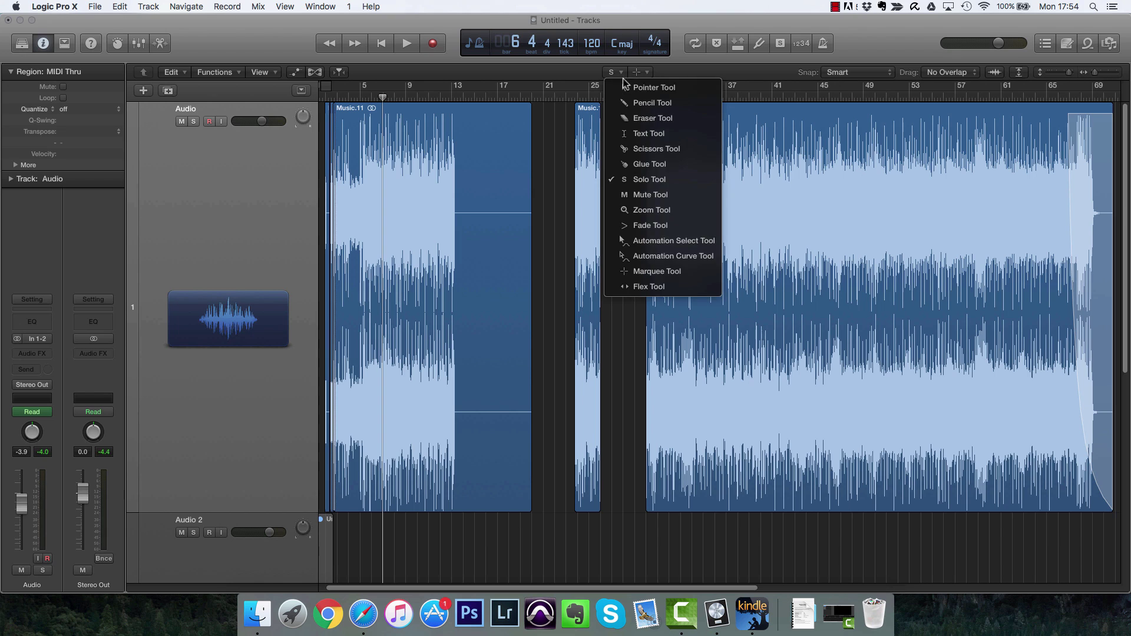
pyautogui.click(645, 83)
pyautogui.click(593, 275)
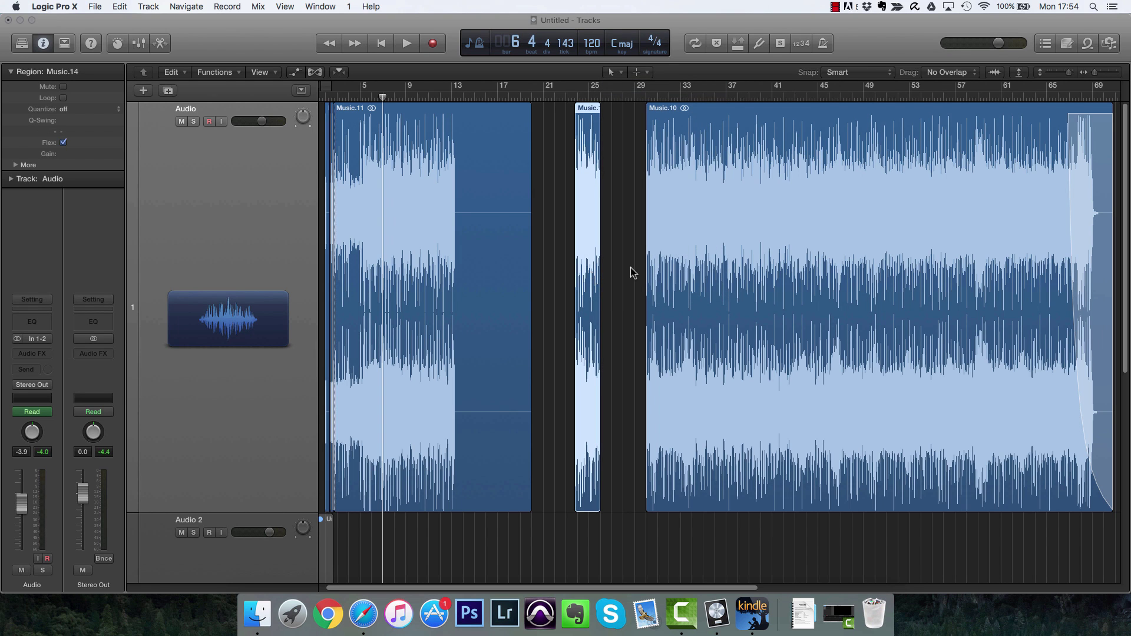
pyautogui.press('z')
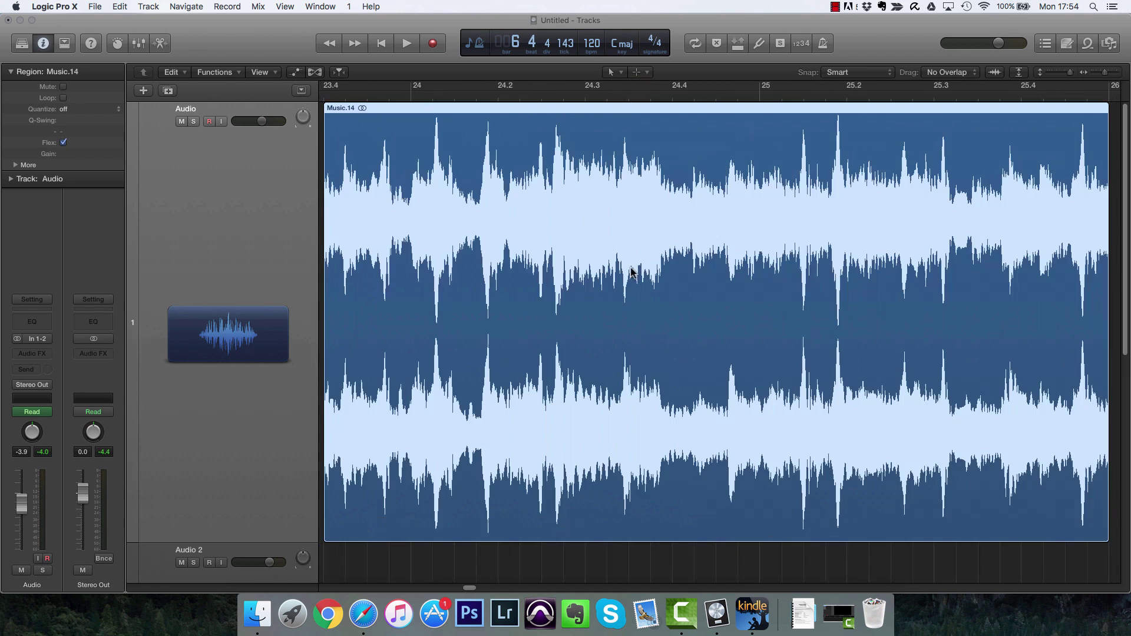
pyautogui.click(619, 77)
pyautogui.click(632, 180)
pyautogui.click(465, 234)
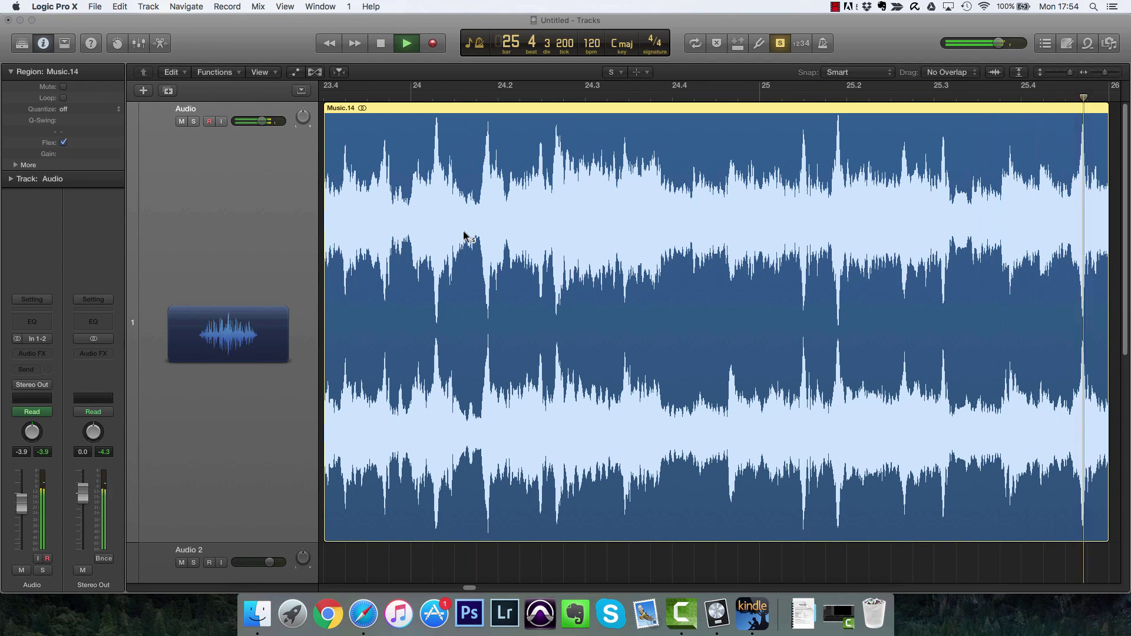
pyautogui.click(463, 239)
# - Solo the short region from about 23.4.2 and scrub its audio forward to about 24.1.2
pyautogui.click(347, 190)
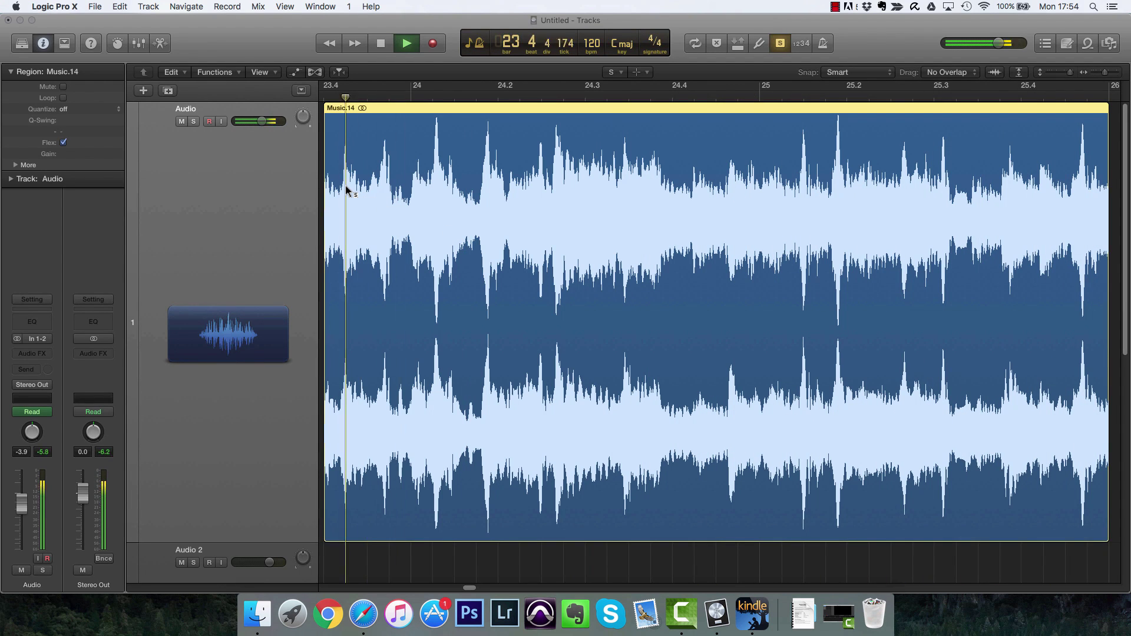
pyautogui.moveTo(347, 189); pyautogui.dragTo(357, 195)
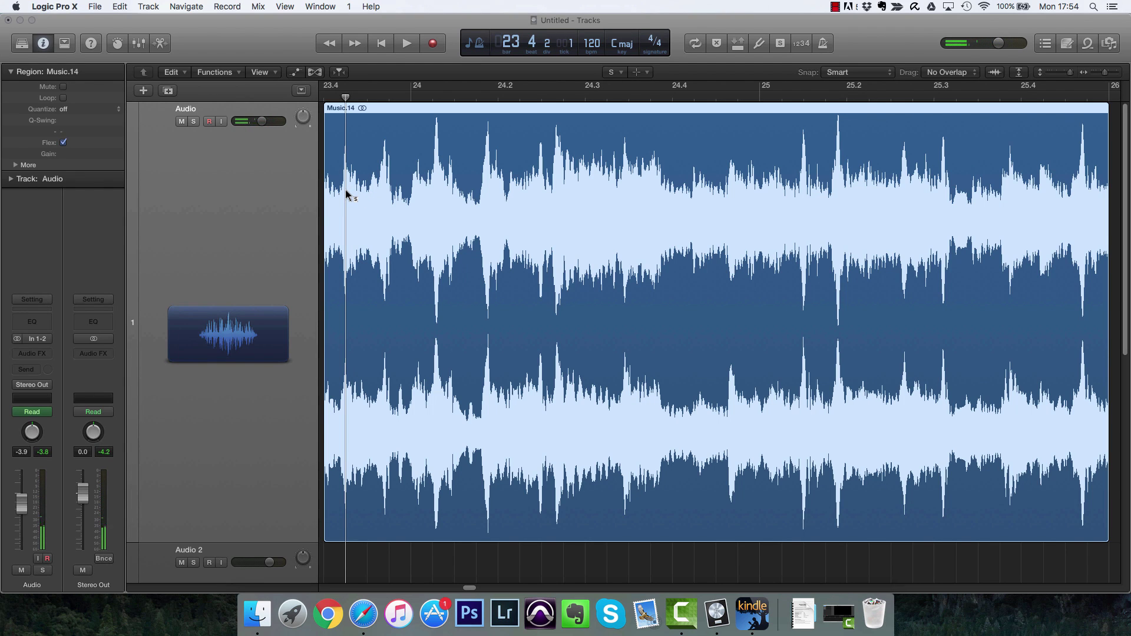
pyautogui.moveTo(347, 190); pyautogui.dragTo(462, 195)
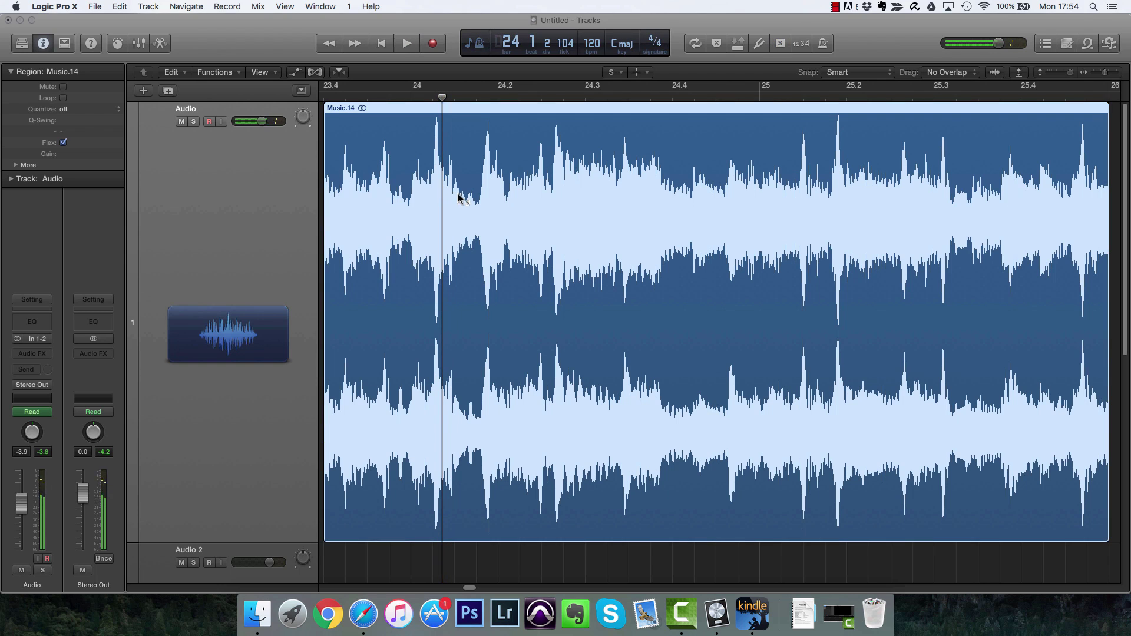
# - Scrub back and forth over the transient just after 24.1.4 in a magnified view, and solo the region's playback
pyautogui.press('super+Right')
pyautogui.press('super+Right')
pyautogui.press('super+Right')
pyautogui.press('super+Right')
pyautogui.press('super+Right')
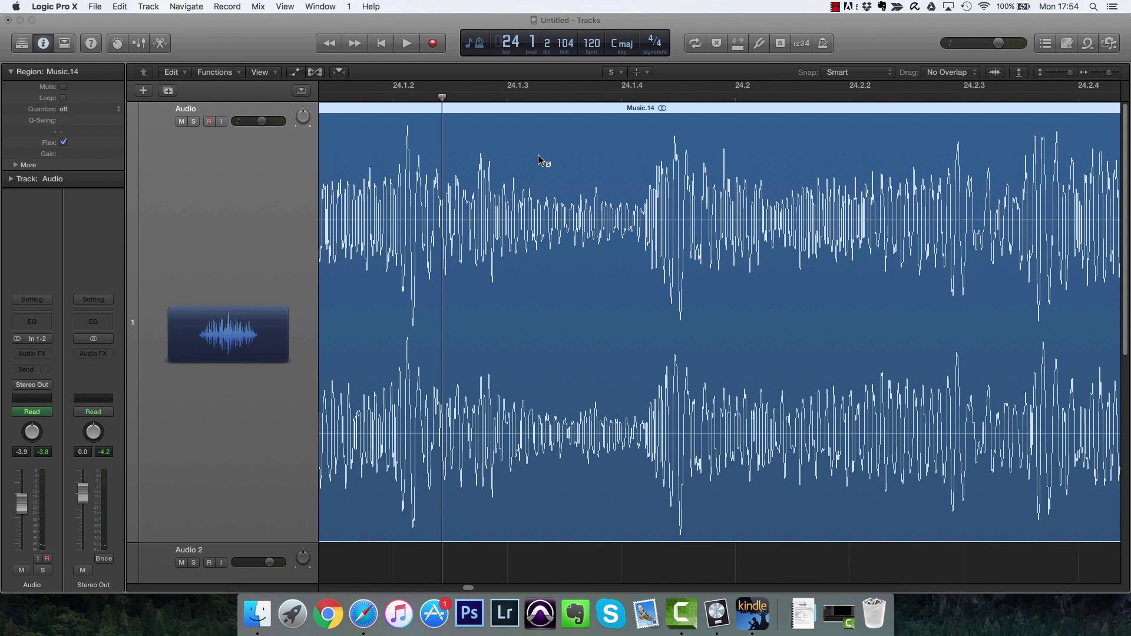
pyautogui.moveTo(527, 162); pyautogui.dragTo(660, 161)
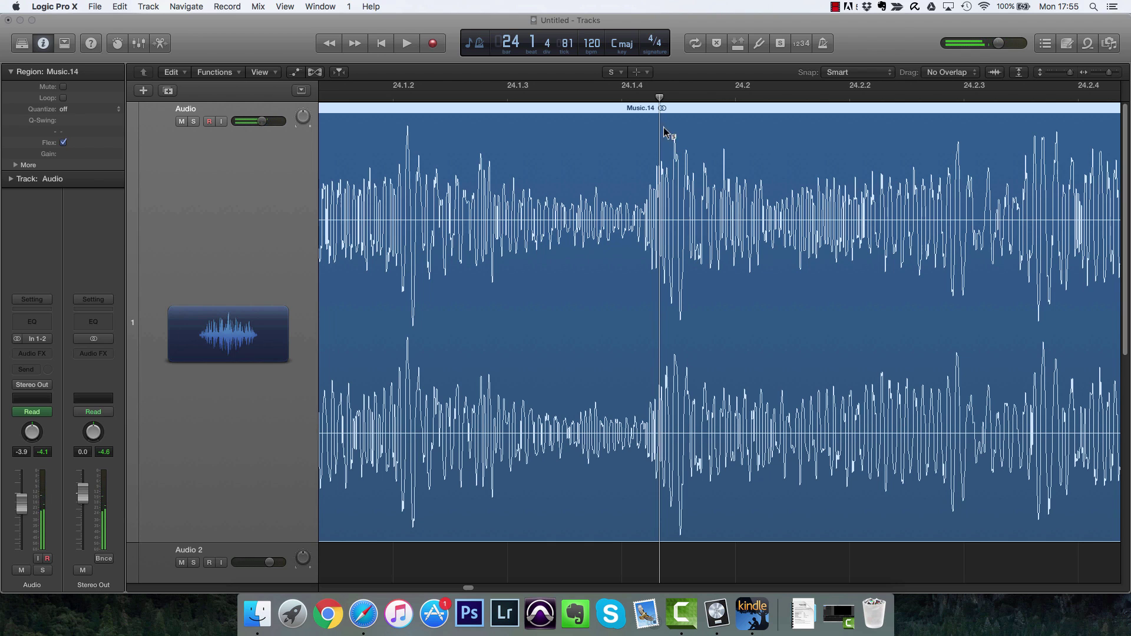
pyautogui.moveTo(661, 99); pyautogui.dragTo(651, 98)
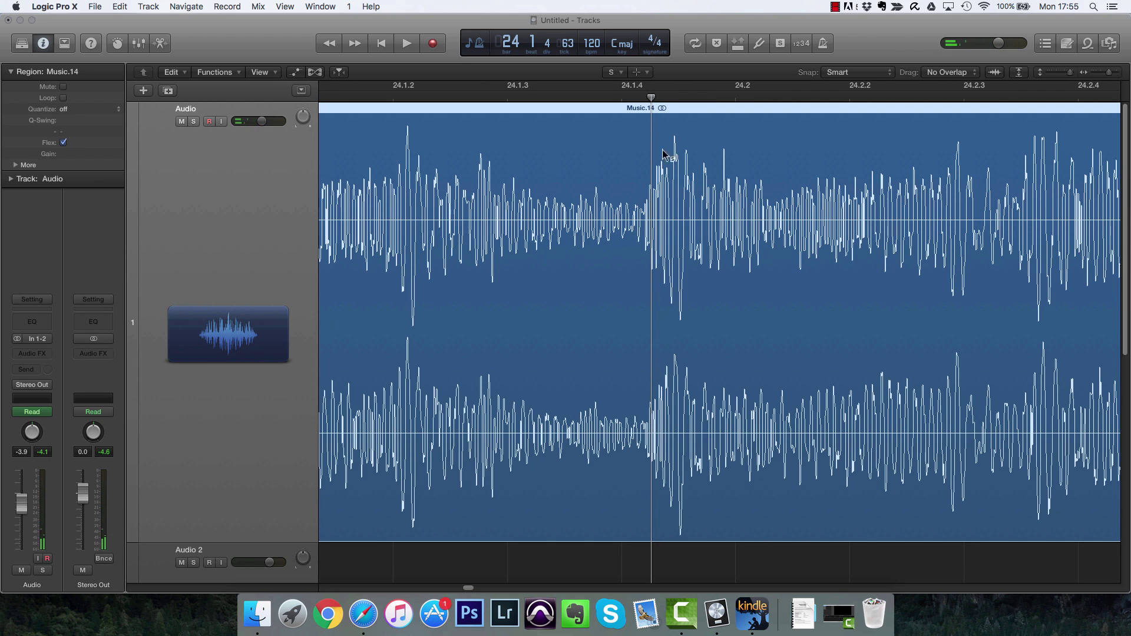
pyautogui.moveTo(597, 181); pyautogui.dragTo(670, 190)
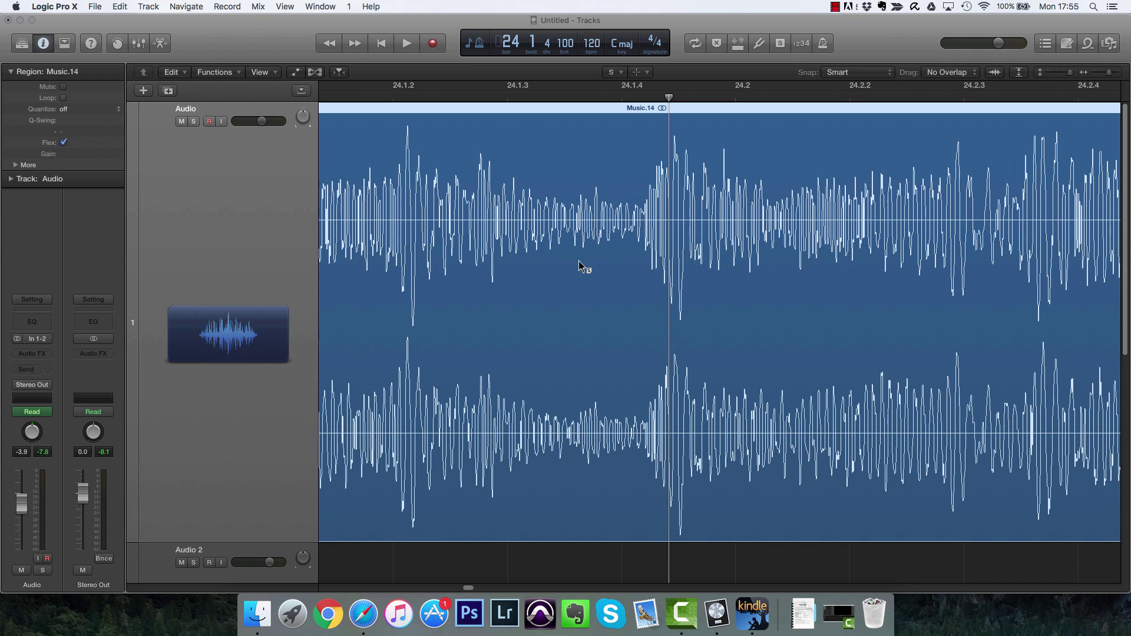
pyautogui.click(632, 257)
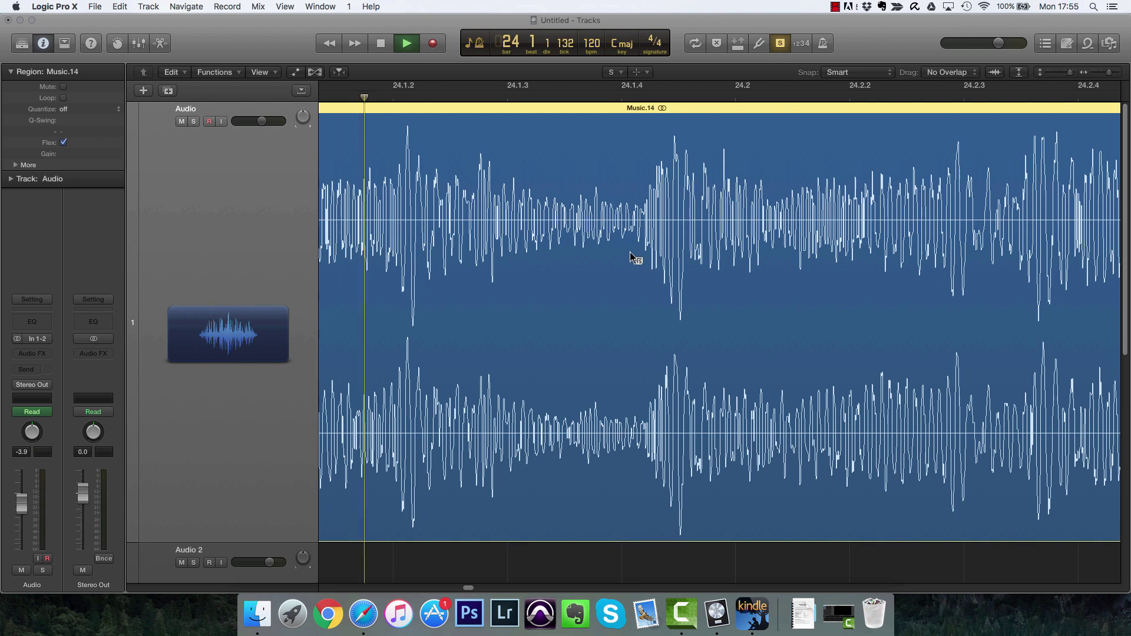
# - Solo the region's playback and scrub its audio just before 24.1.4
pyautogui.moveTo(632, 257); pyautogui.dragTo(634, 255)
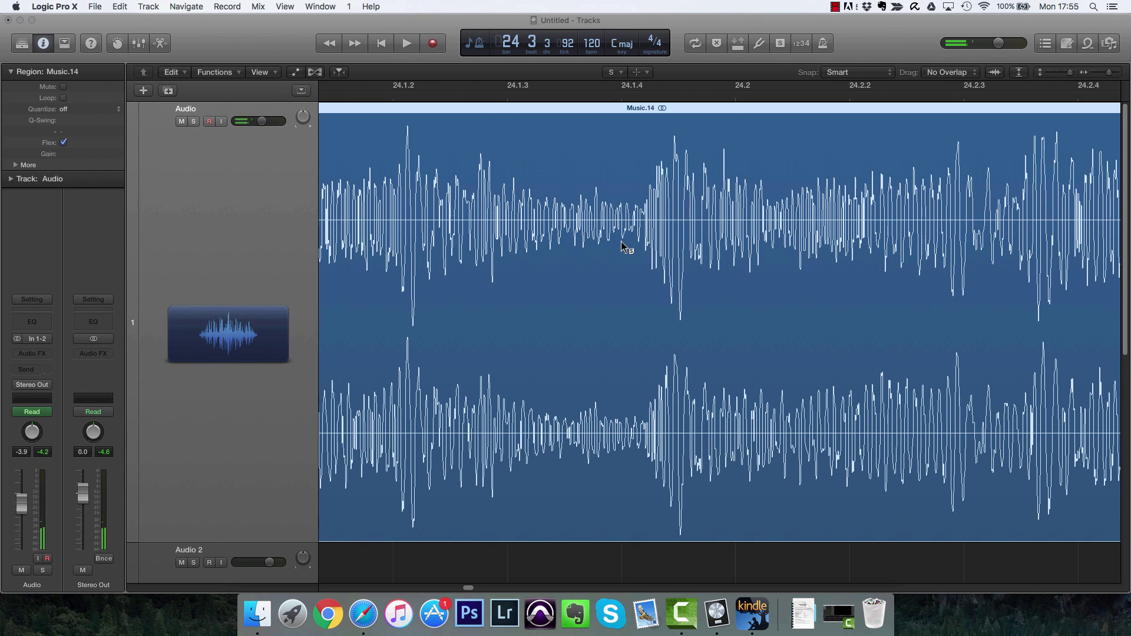
pyautogui.moveTo(622, 245); pyautogui.dragTo(621, 245)
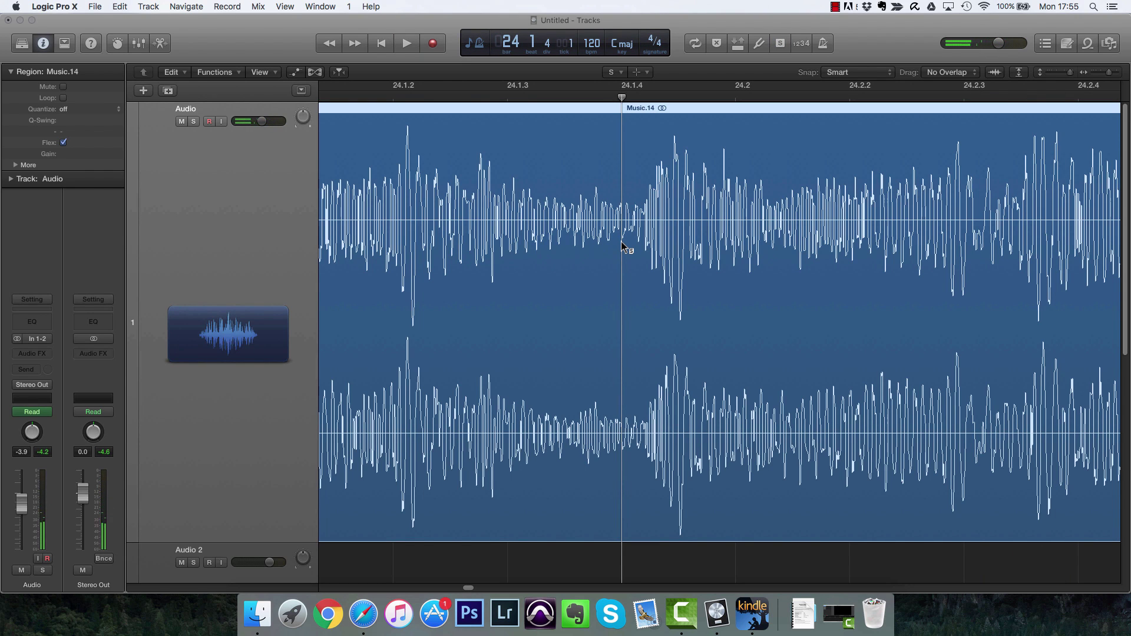
# - Set the main tool to the Pointer Tool
pyautogui.click(612, 72)
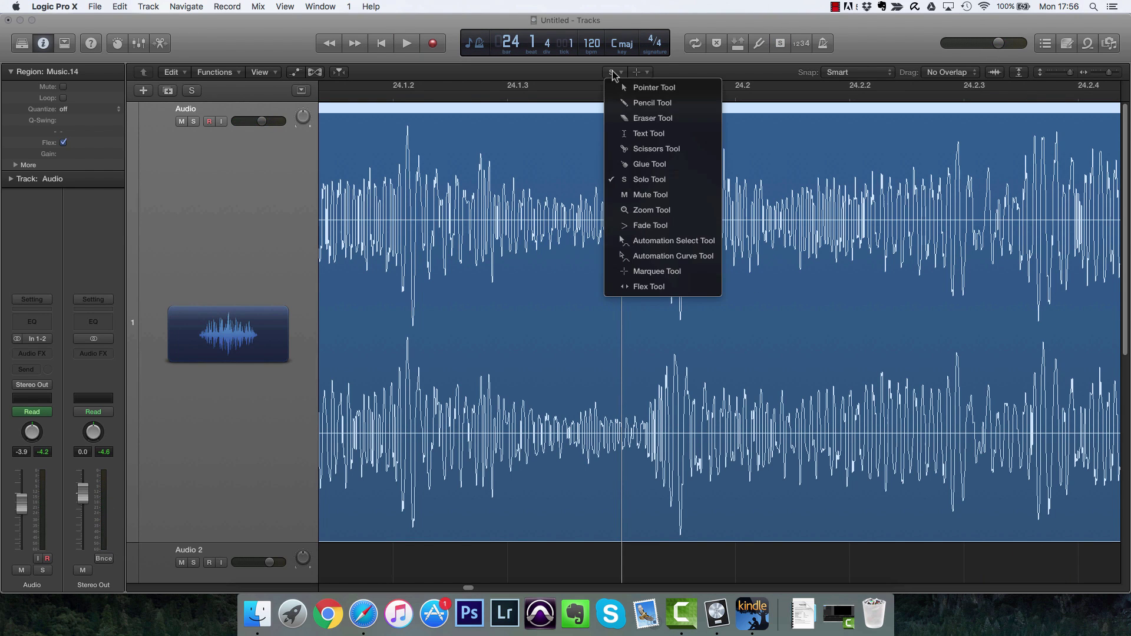
pyautogui.press('Escape')
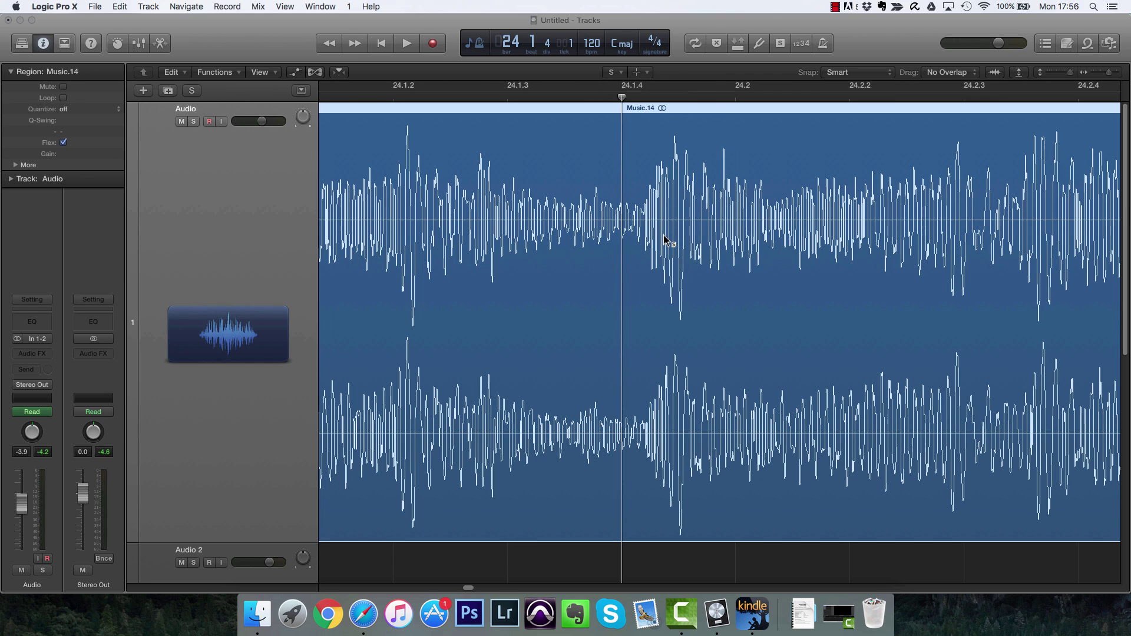
pyautogui.press('t')
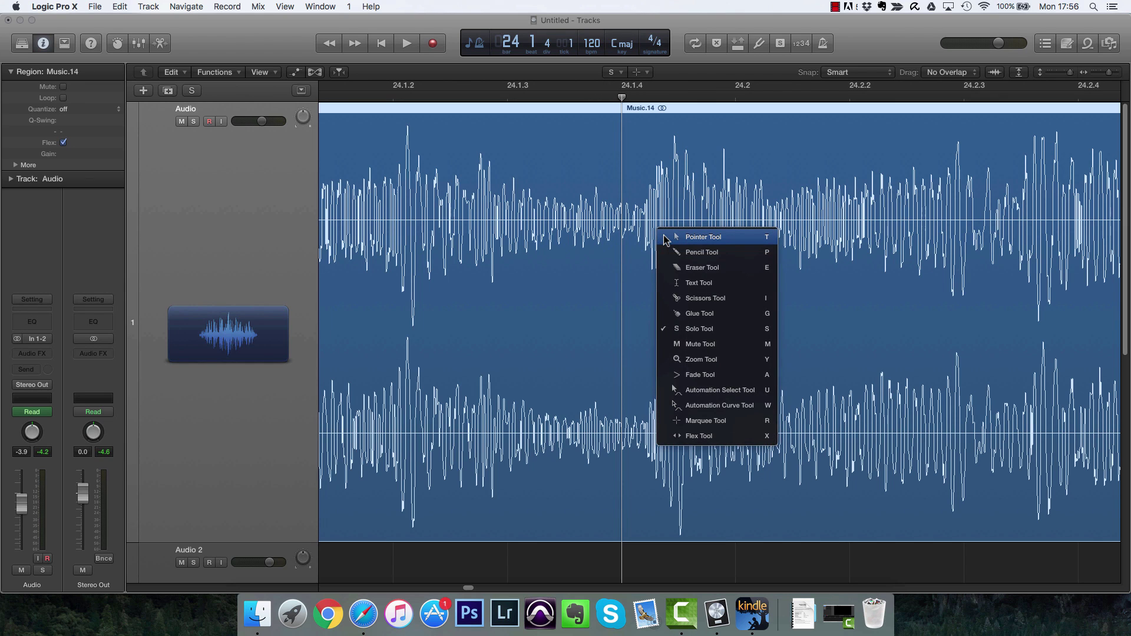
pyautogui.click(701, 238)
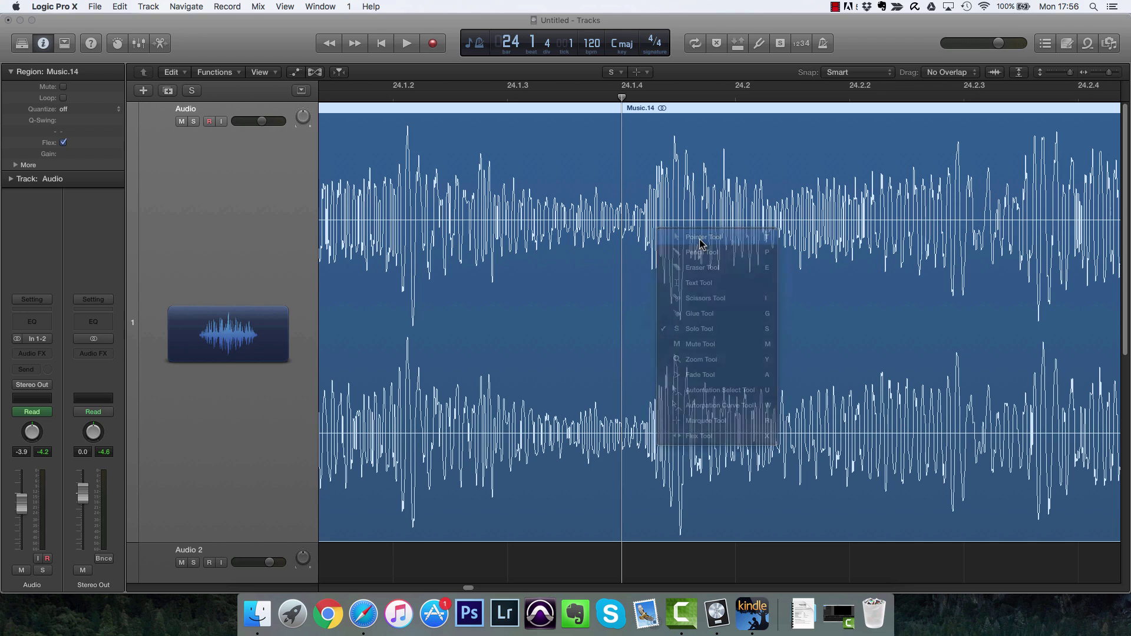
# - Switch the main tool to the Glue Tool, to the Solo Tool, and back to the Pointer Tool
pyautogui.press('t')
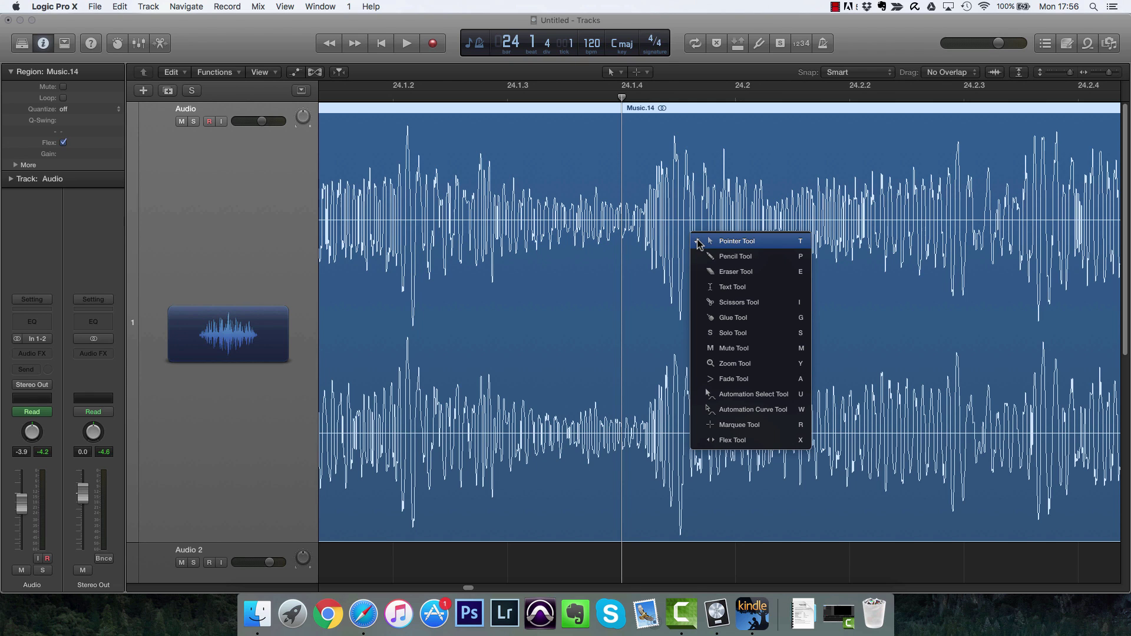
pyautogui.press('g')
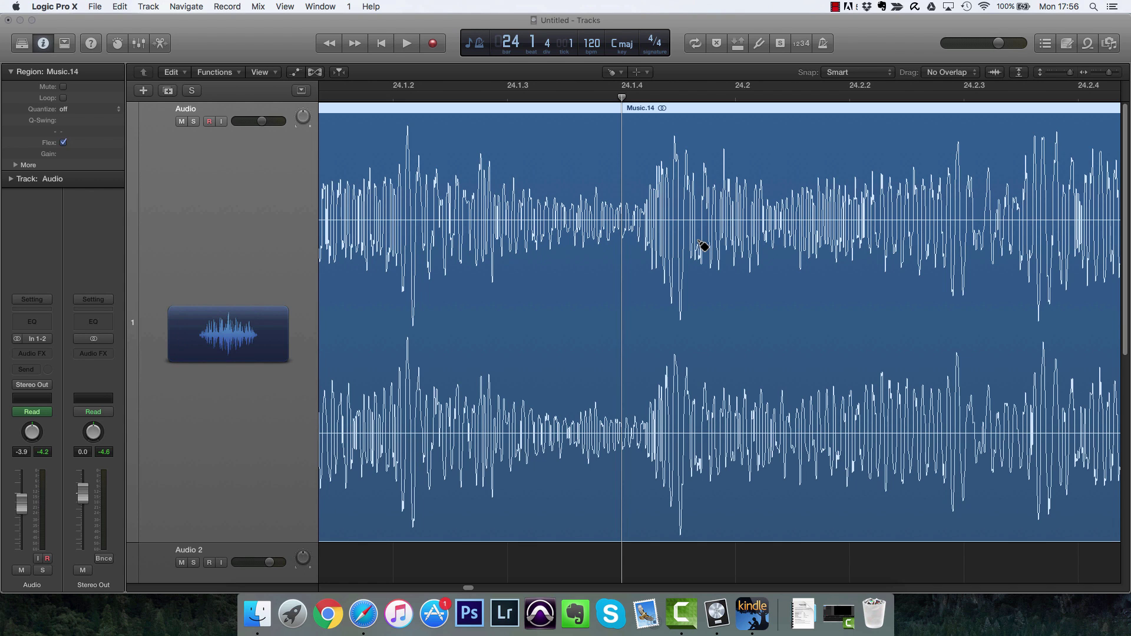
pyautogui.press('t')
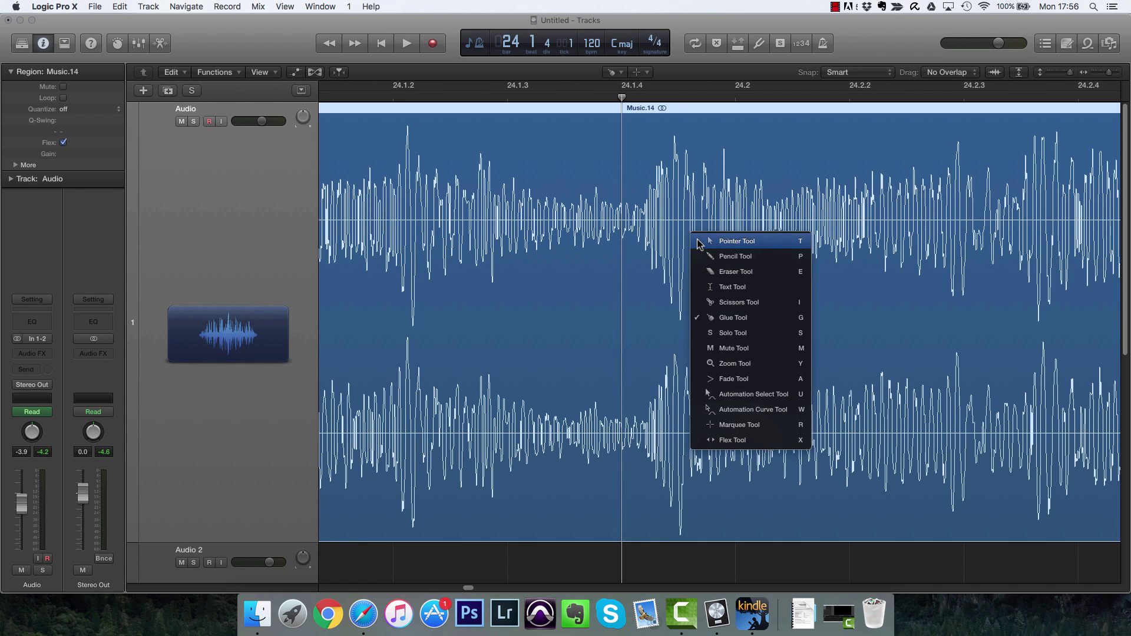
pyautogui.press('s')
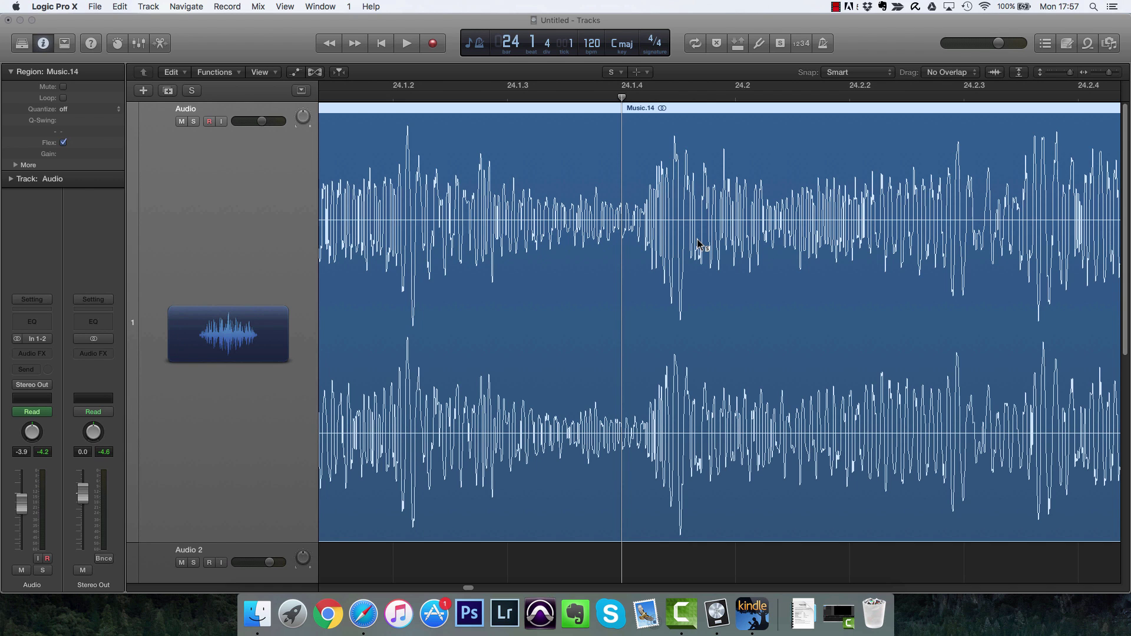
pyautogui.press('t')
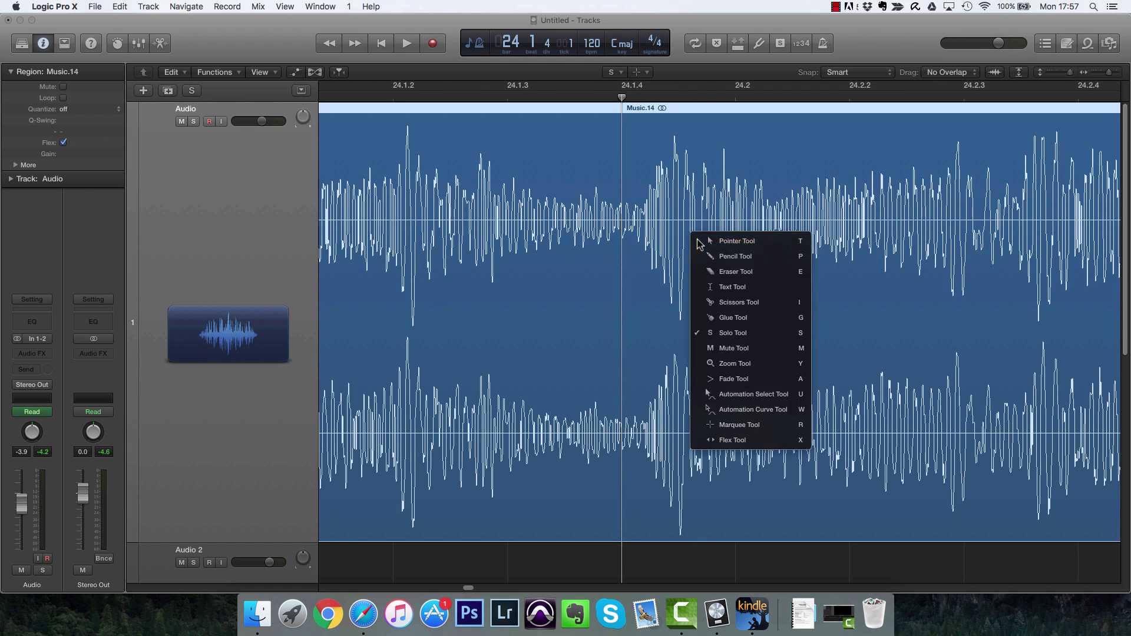
pyautogui.press('t')
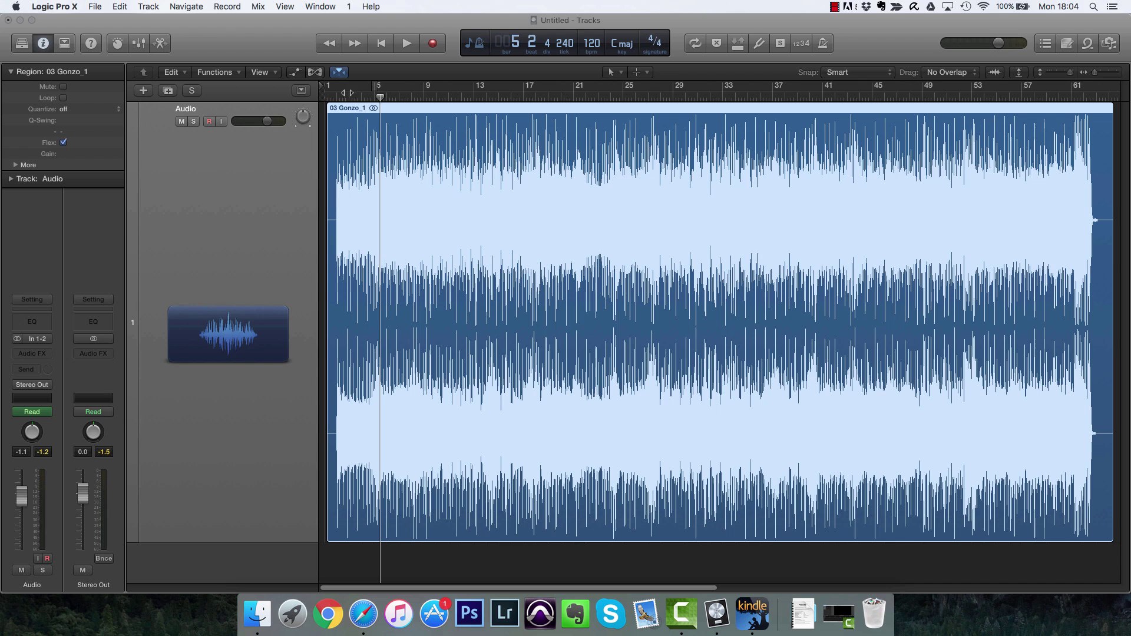
# - Play the 03 Gonzo_1 region from bar 2 past bar 5
pyautogui.click(336, 96)
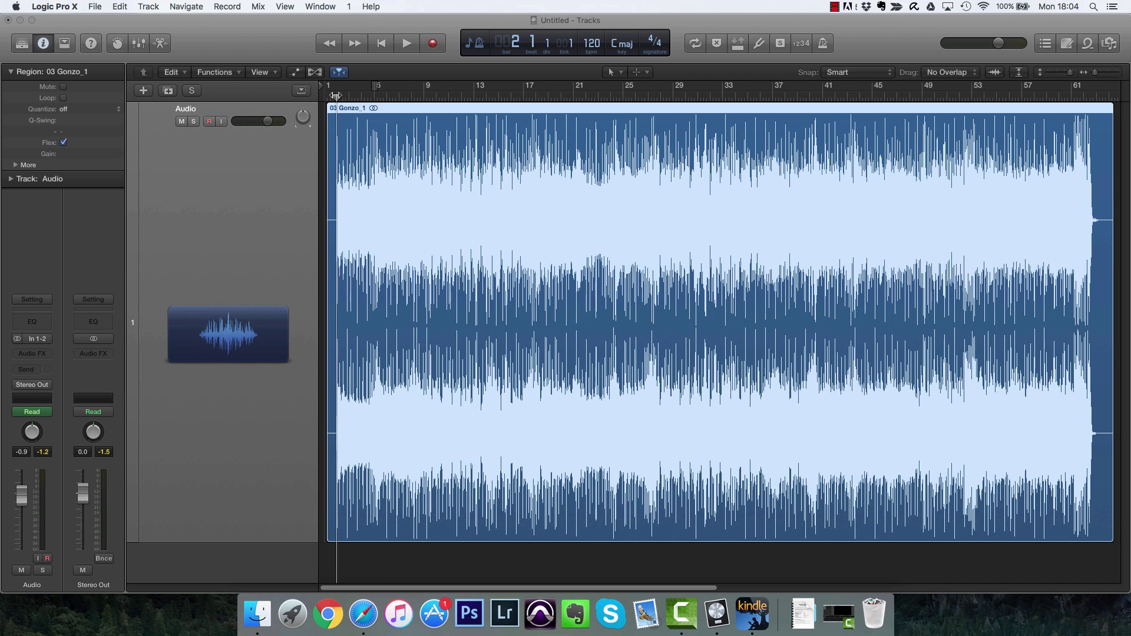
pyautogui.rightClick(423, 94)
pyautogui.rightClick(413, 94)
pyautogui.press('space')
pyautogui.press('super+Right')
pyautogui.press('super+Right')
pyautogui.press('super+Right')
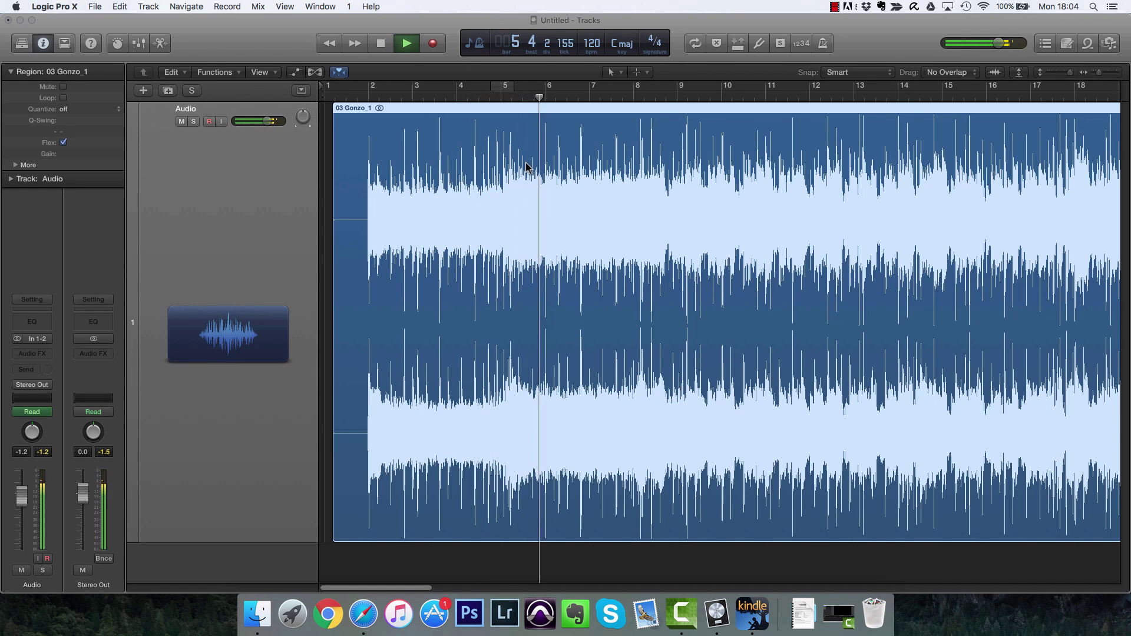
# - Replay the passage from about the start of bar 5 and park the playhead at 5.2.1
pyautogui.click(490, 95)
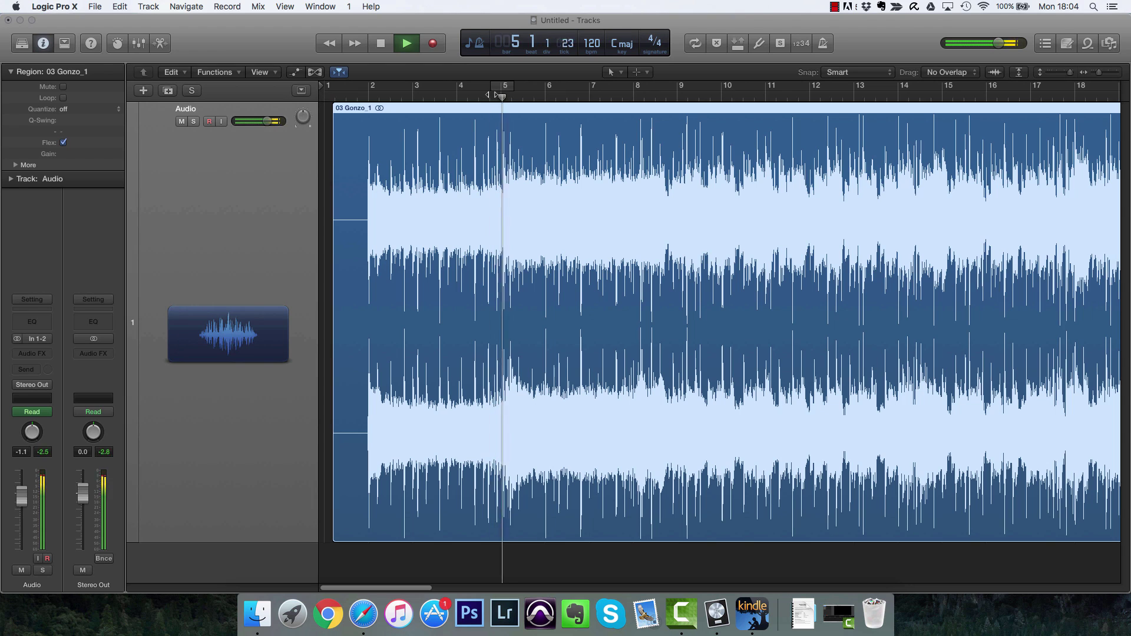
pyautogui.press('space')
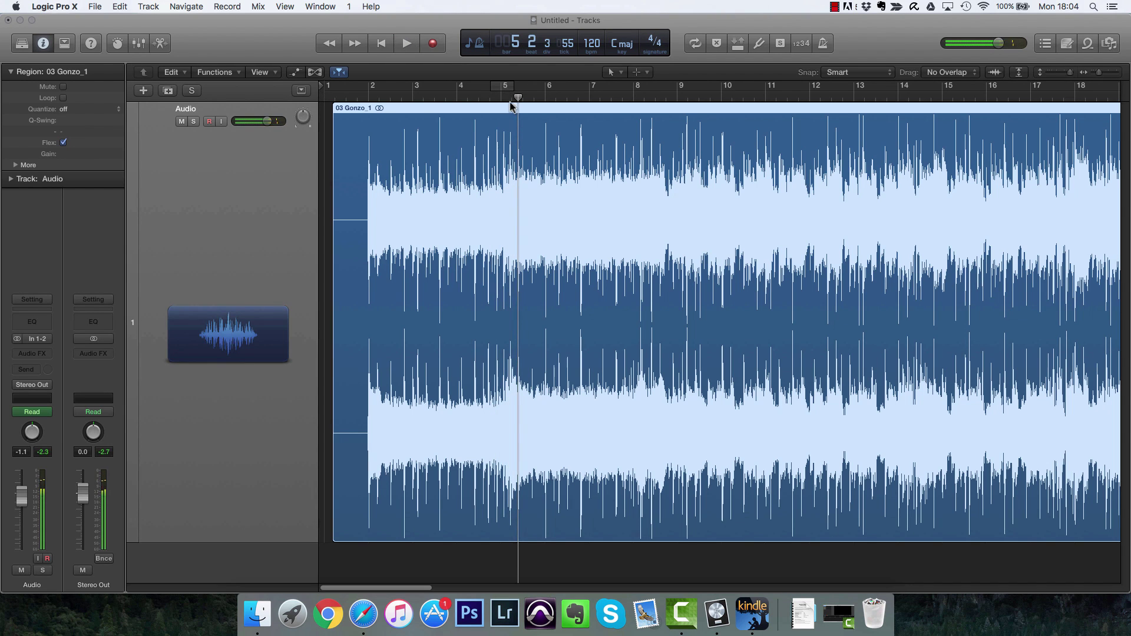
pyautogui.click(511, 98)
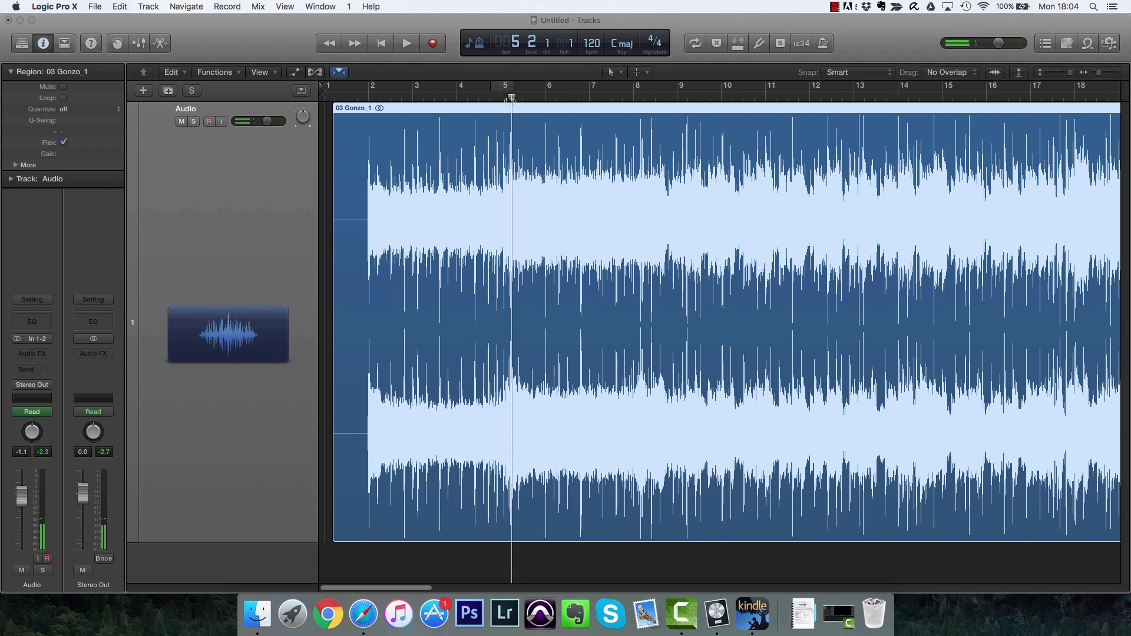
# - Play the region from about bar 5 with the Solo Tool and scrub its audio forward to about 5.1.4
pyautogui.press('t')
pyautogui.press('s')
pyautogui.click(506, 162)
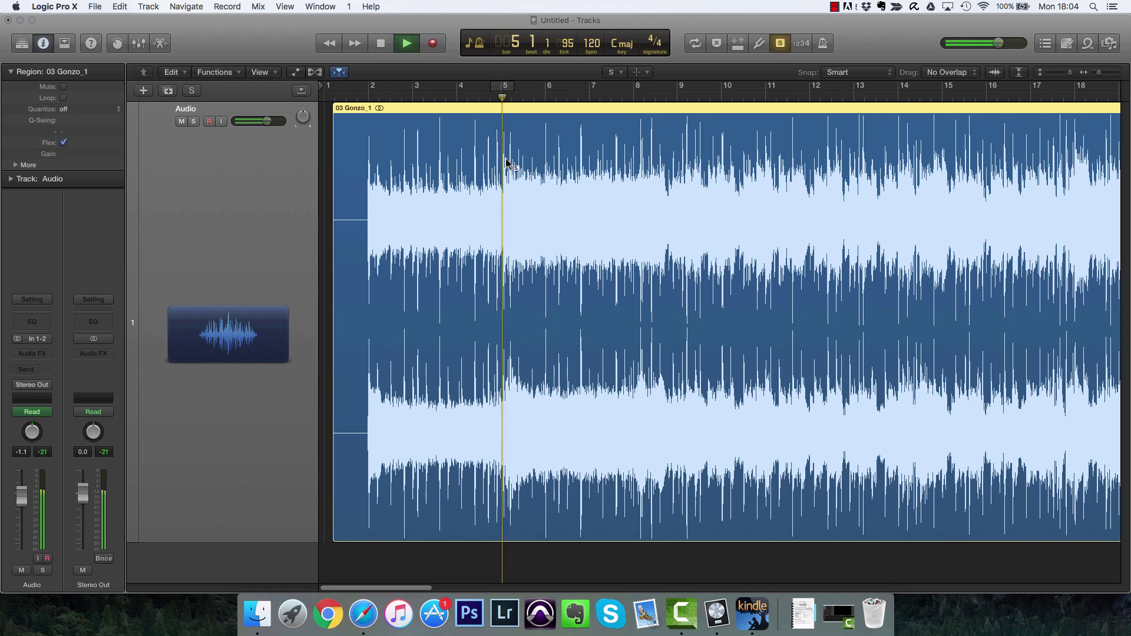
pyautogui.moveTo(505, 162); pyautogui.dragTo(510, 164)
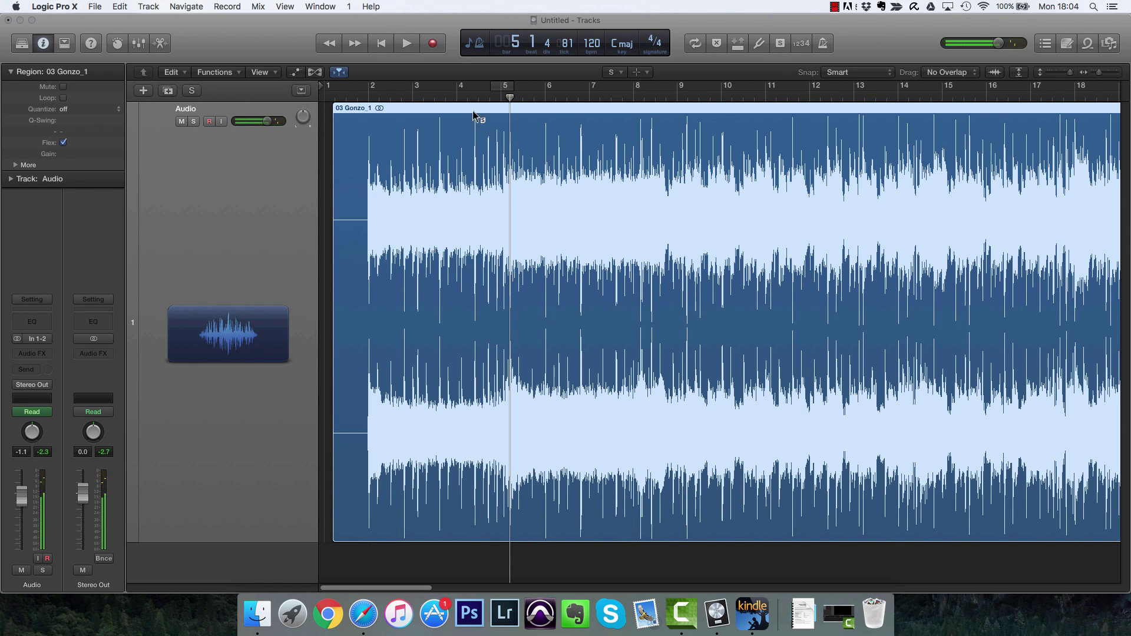
# - Play the region from about bar 4 past 5.2 and place the playhead at about 5.1.4
pyautogui.doubleClick(455, 96)
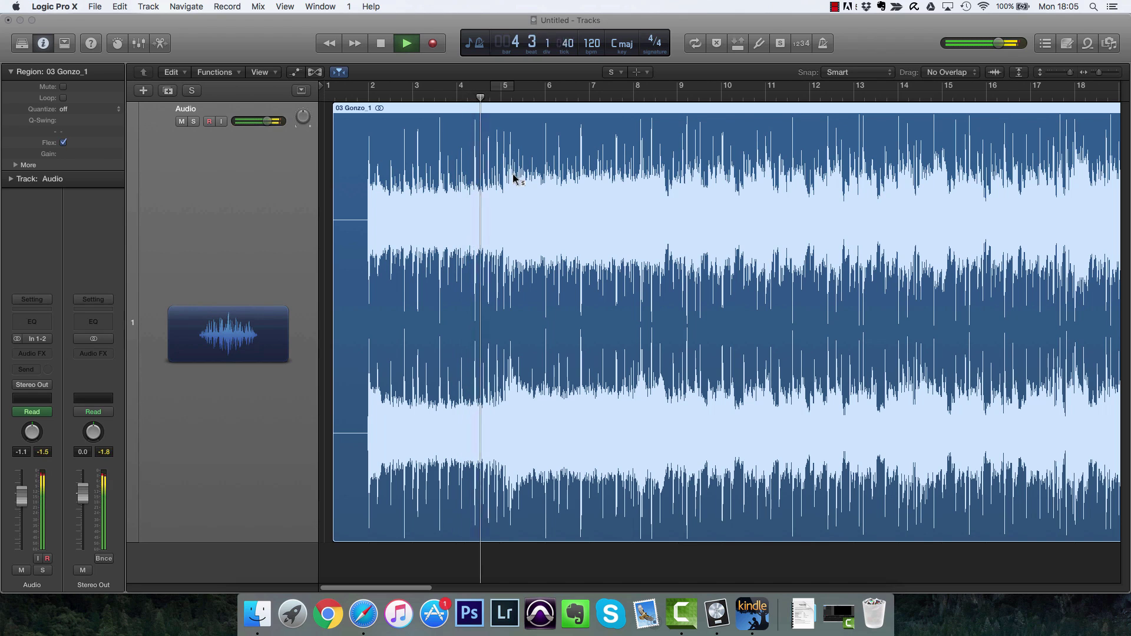
pyautogui.press('space')
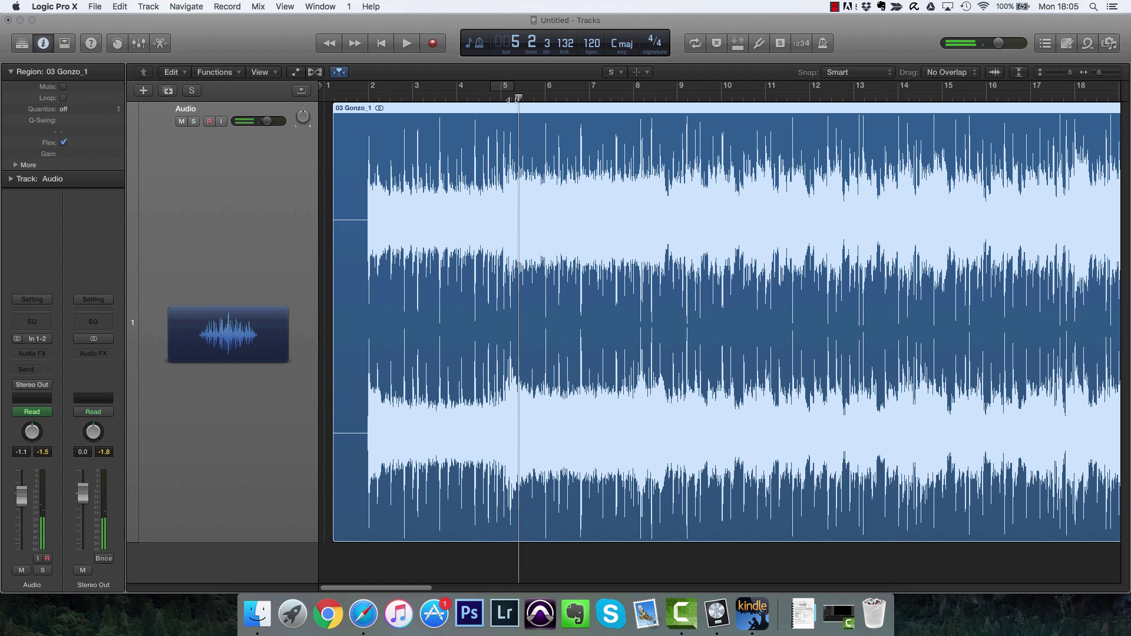
pyautogui.moveTo(519, 98); pyautogui.dragTo(510, 99)
# - Scrub to the transient at about 5.1.4.69 and split the region there with the Scissors Tool
pyautogui.scroll(10, 511, 100)
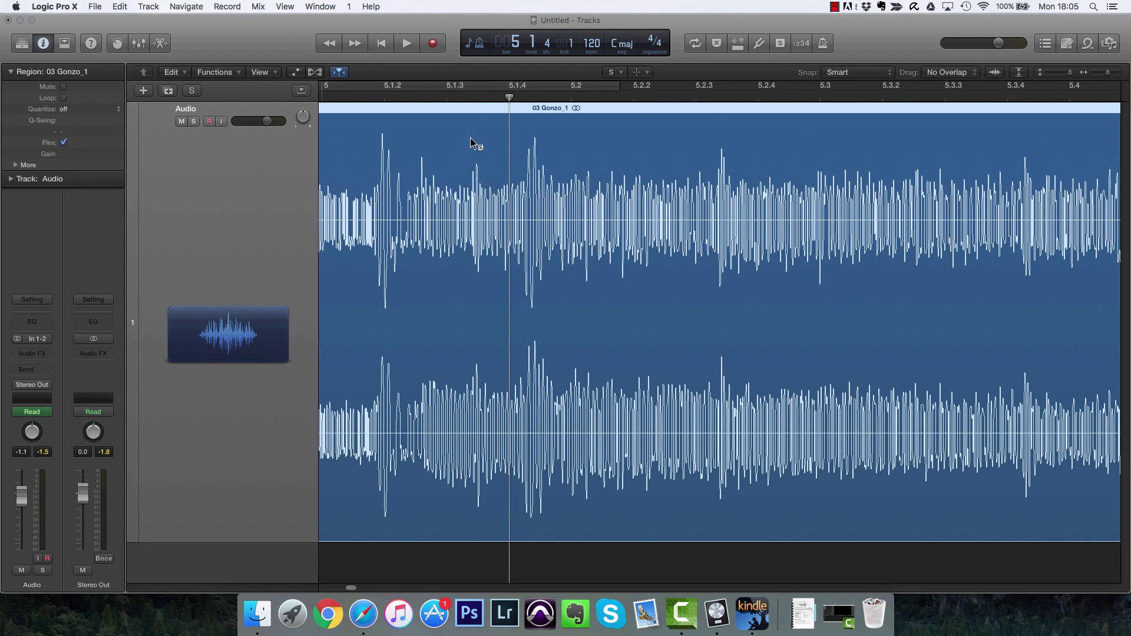
pyautogui.moveTo(471, 148); pyautogui.dragTo(528, 153)
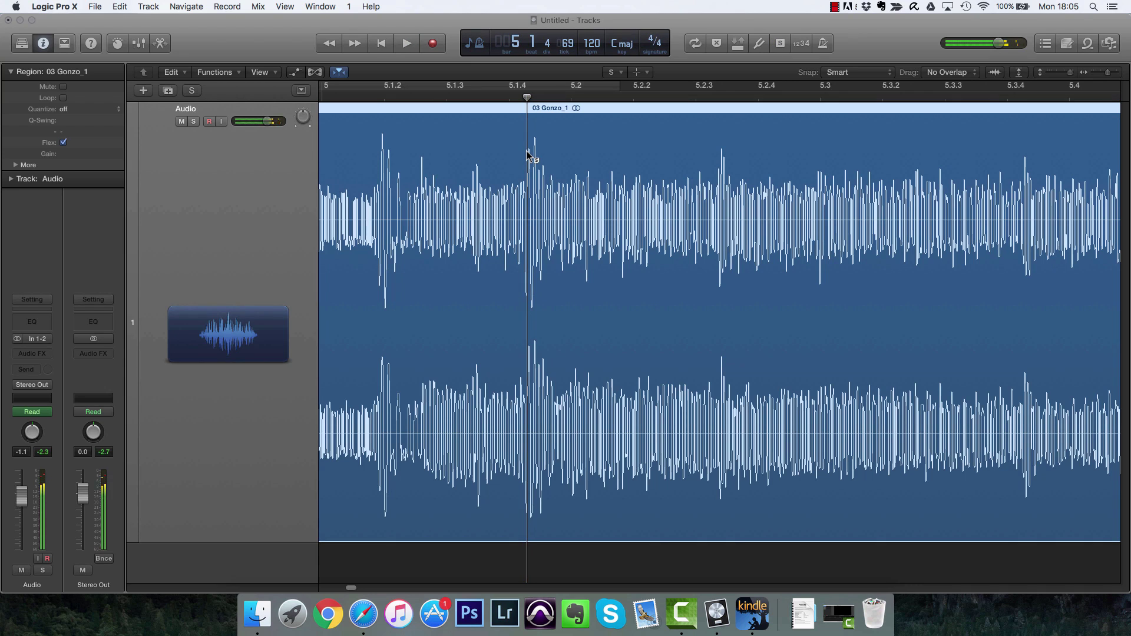
pyautogui.press('t')
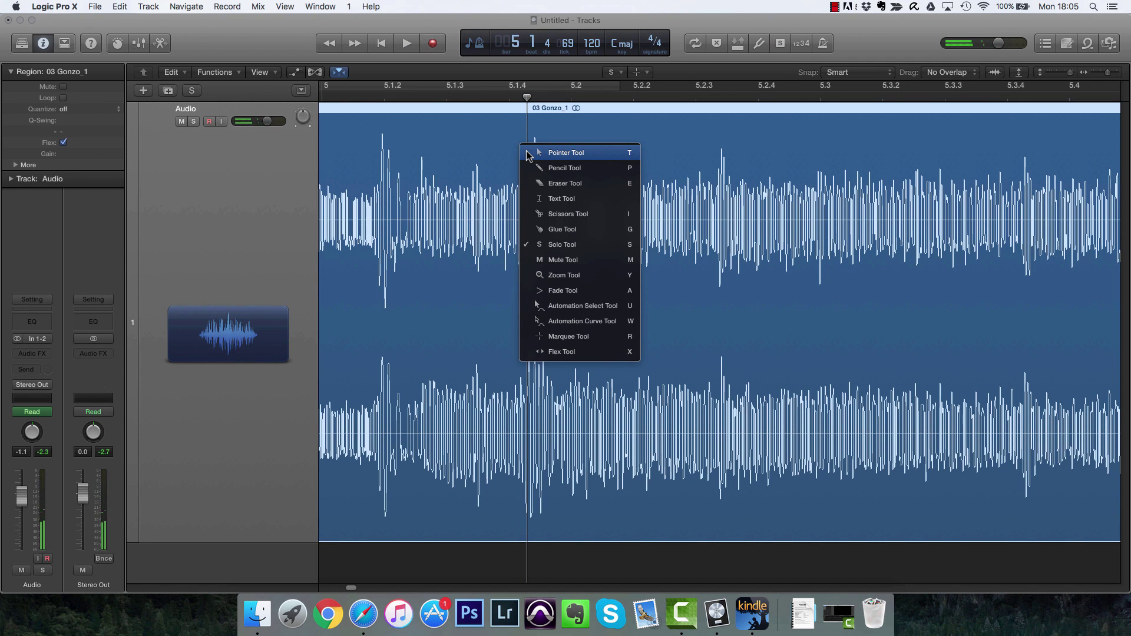
pyautogui.click(529, 214)
pyautogui.click(530, 230)
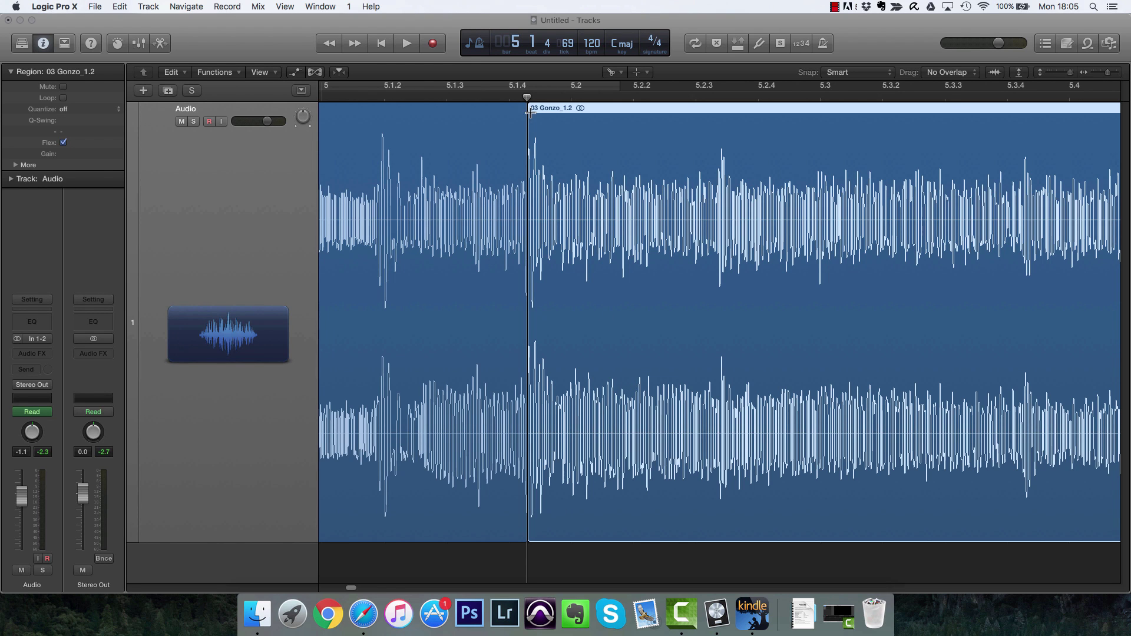
# - Marquee-select the audio from the new cut to about 5.4 and delete it
pyautogui.moveTo(528, 117); pyautogui.dragTo(1009, 321)
pyautogui.press('Delete')
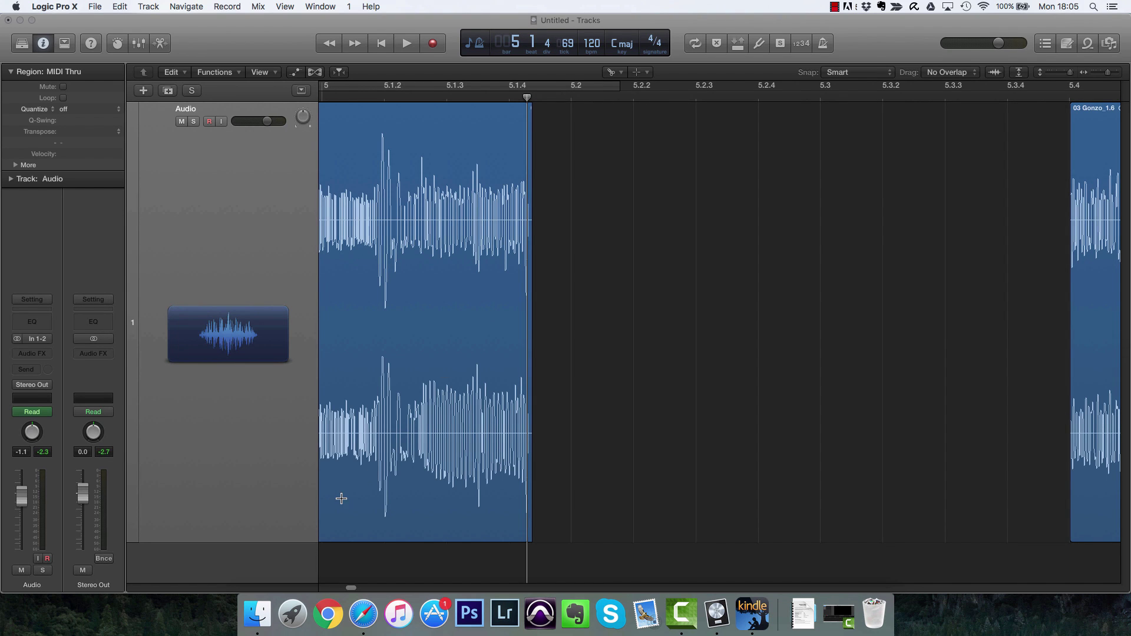
pyautogui.press('super+Left')
# - Select the region after the gap and play its ending from bar 61
pyautogui.click(971, 366)
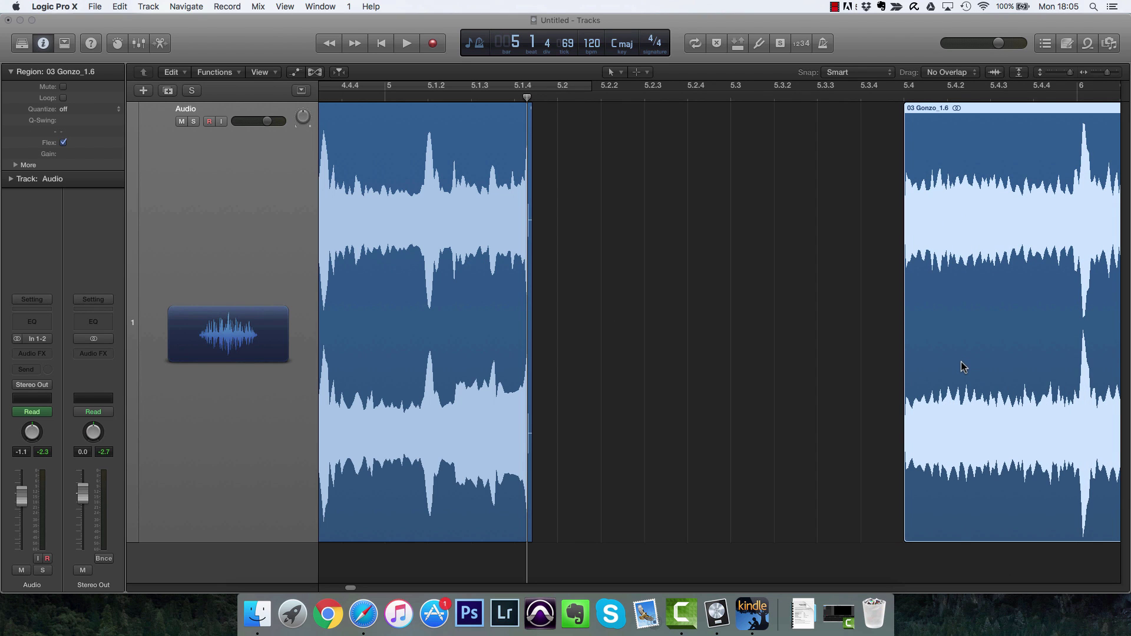
pyautogui.press('z')
pyautogui.click(1073, 97)
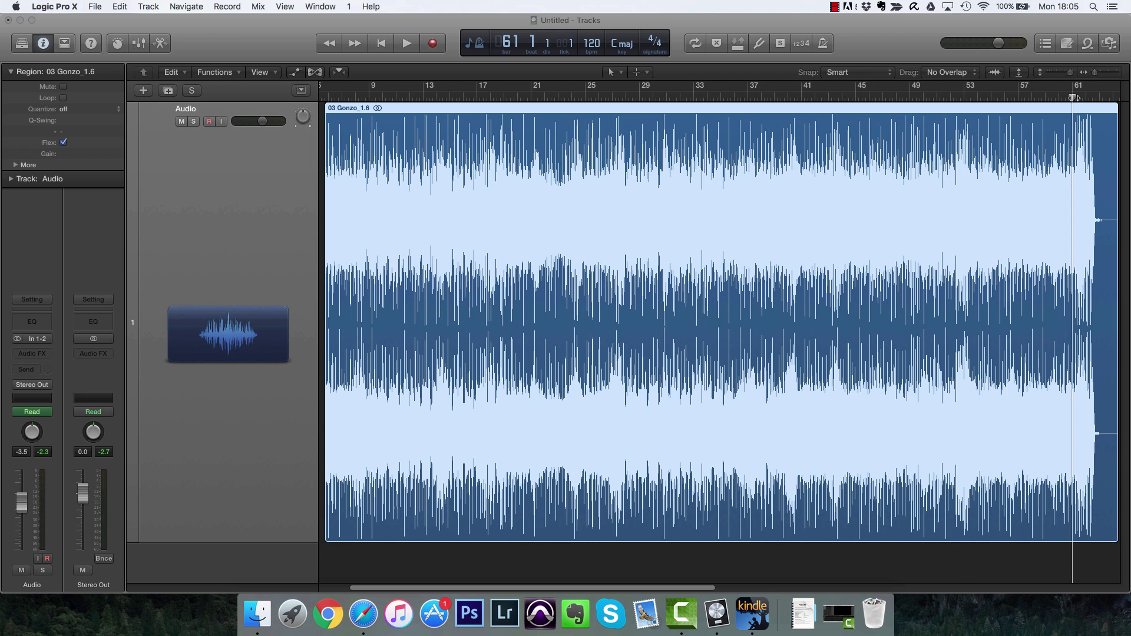
pyautogui.press('super+Right')
pyautogui.press('super+Right')
pyautogui.press('super+Right')
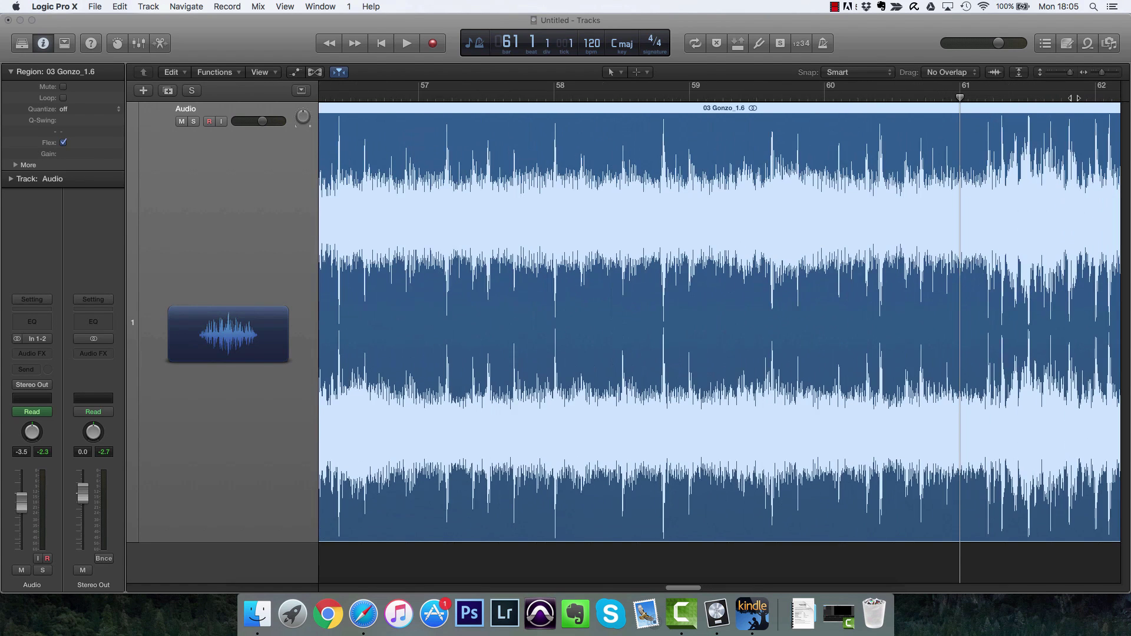
pyautogui.press('space')
pyautogui.press('super+Right')
pyautogui.press('super+Right')
pyautogui.press('super+Right')
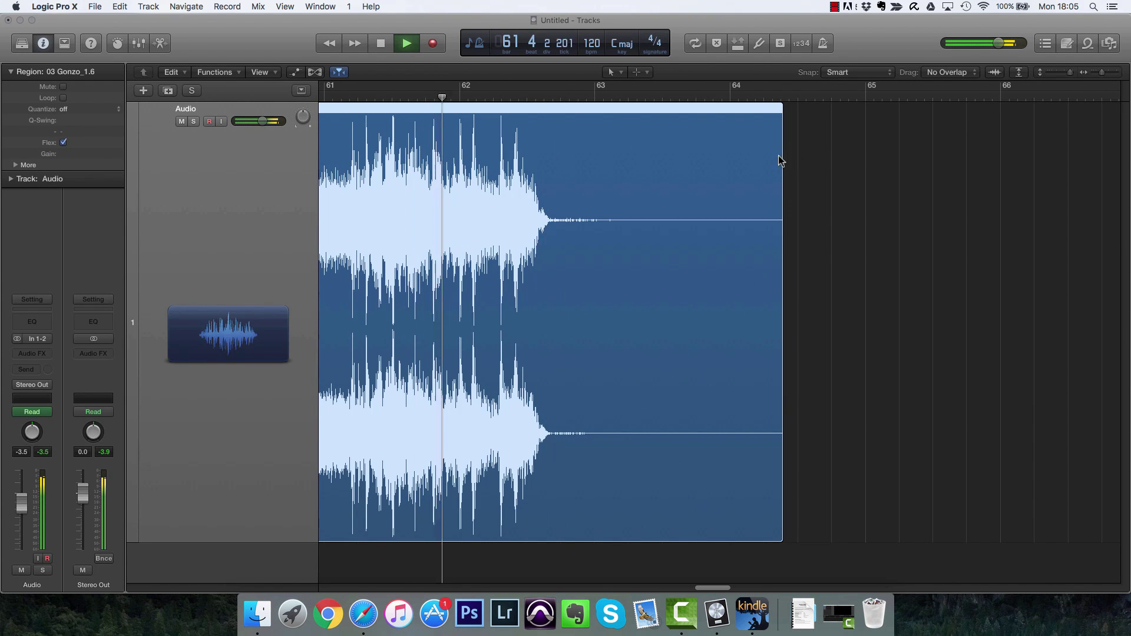
pyautogui.press('space')
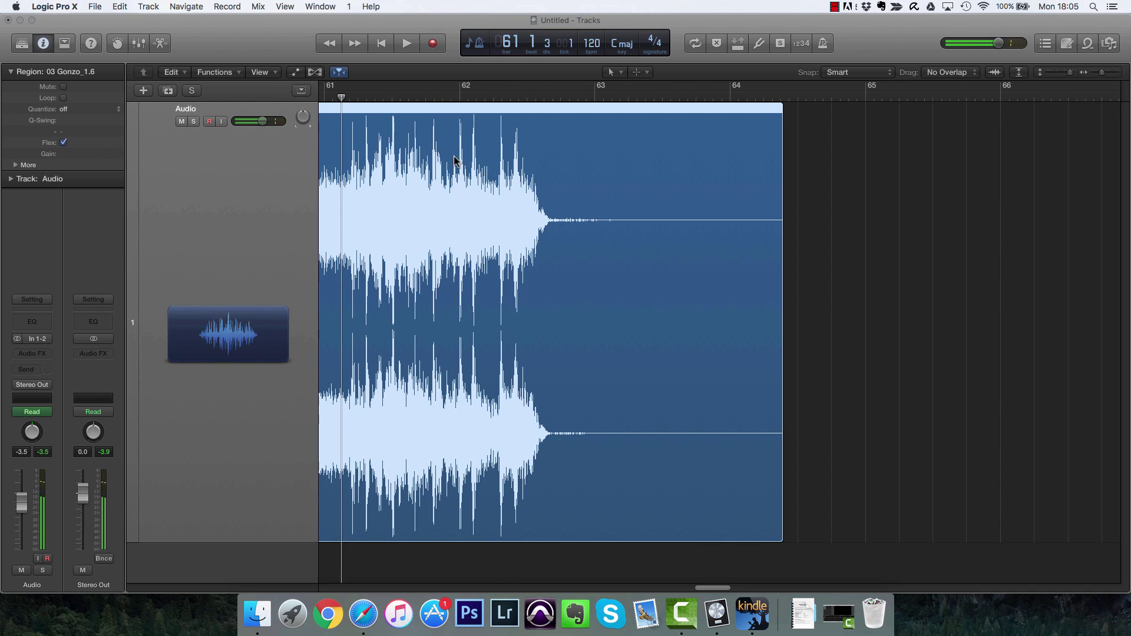
# - Audition the region's ending from about bar 60 and again from about bar 58
pyautogui.hscroll(-8, 473, 143)
pyautogui.click(655, 95)
pyautogui.press('space')
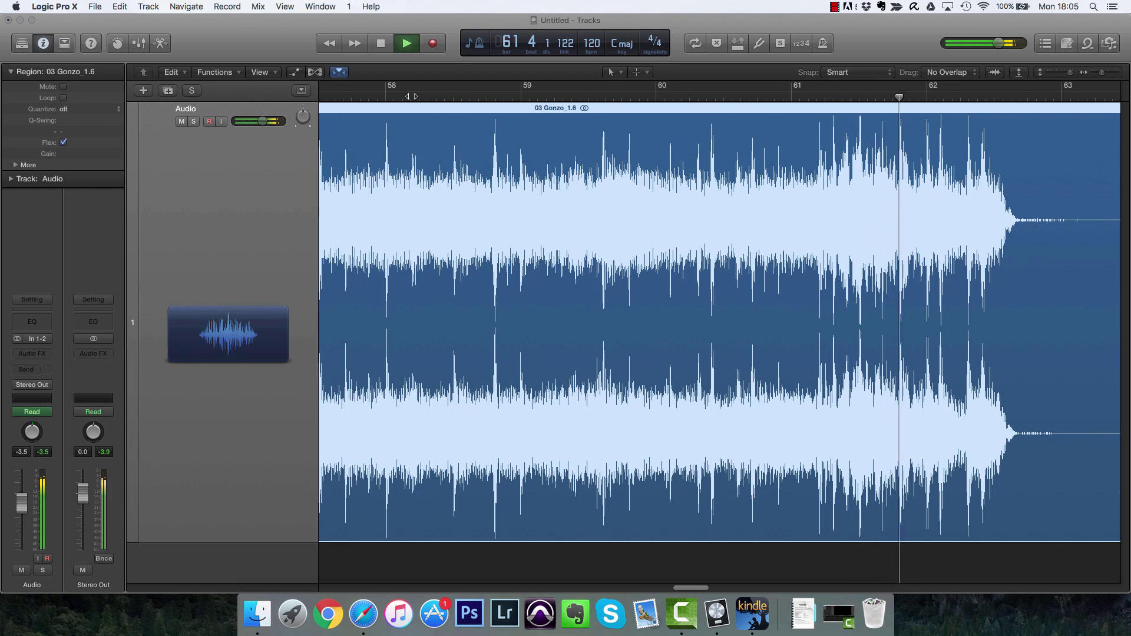
pyautogui.press('space')
pyautogui.click(394, 97)
pyautogui.press('space')
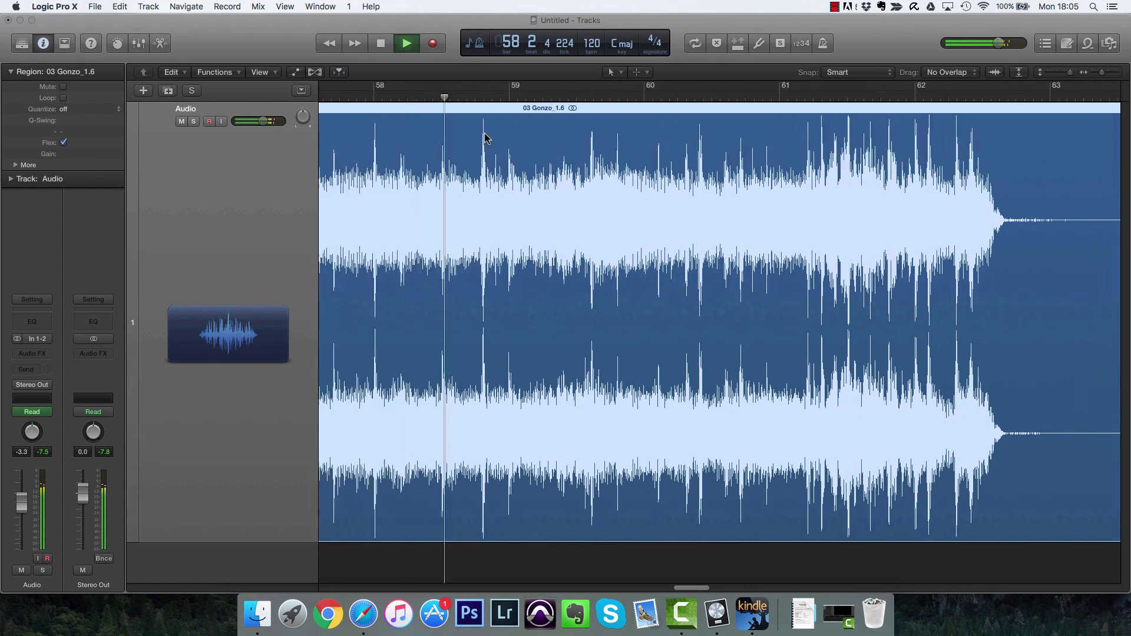
# - Audition the ending region from bar 57 and again from about bar 55 to find a cut point
pyautogui.hscroll(-5, 485, 132)
pyautogui.press('space')
pyautogui.click(381, 96)
pyautogui.press('space')
pyautogui.press('space')
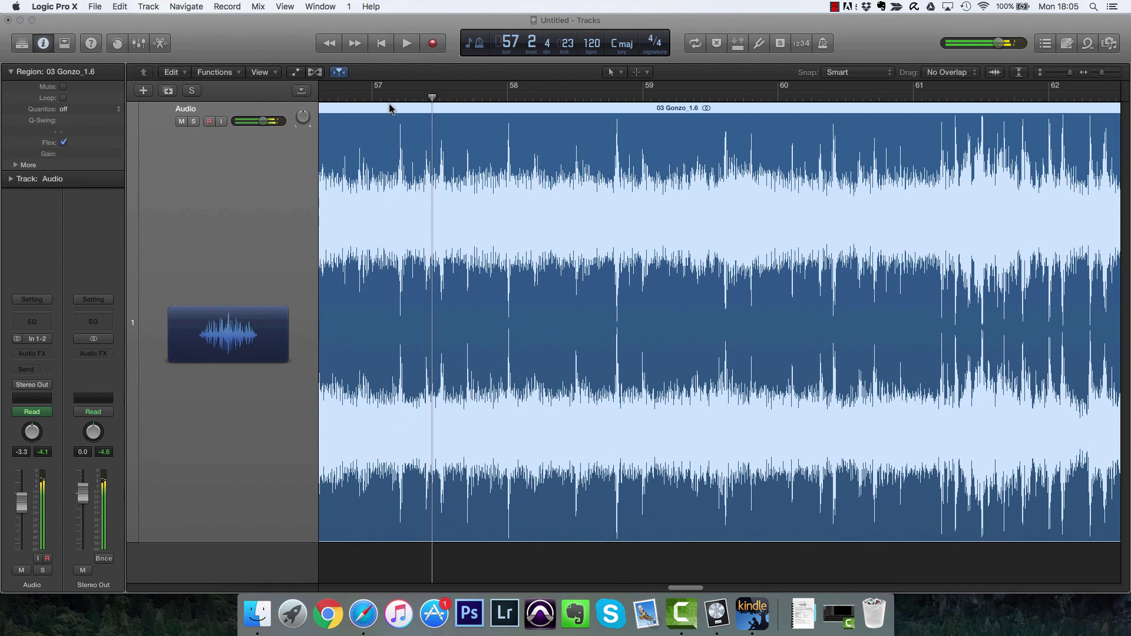
pyautogui.hscroll(5, 407, 118)
pyautogui.hscroll(-3, 427, 121)
pyautogui.hscroll(-10, 441, 118)
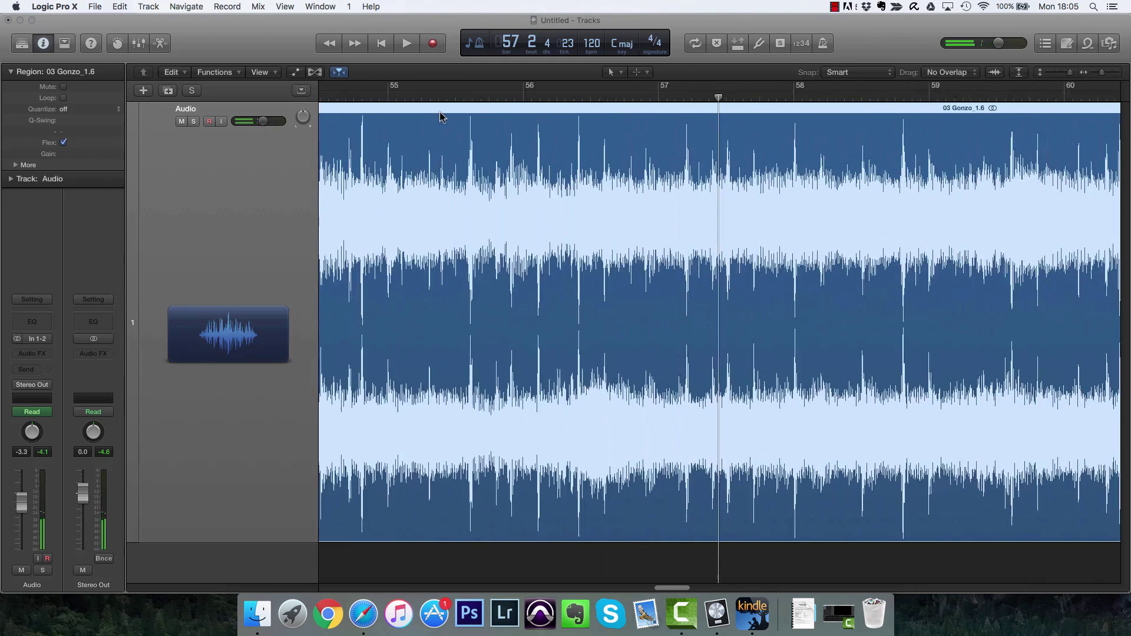
pyautogui.press('space')
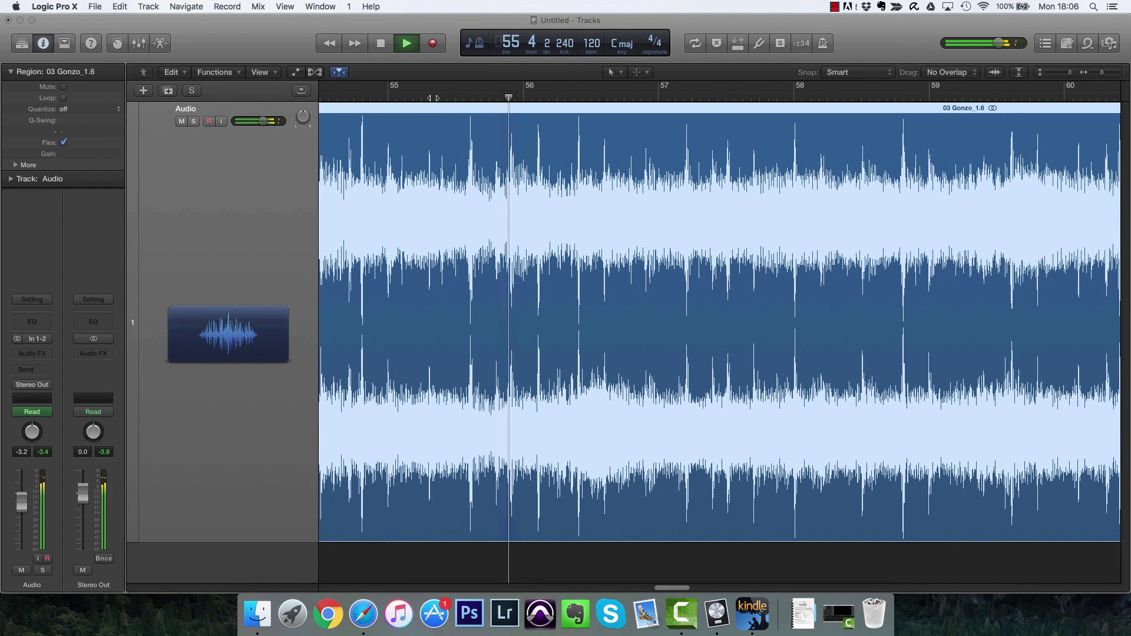
pyautogui.press('space')
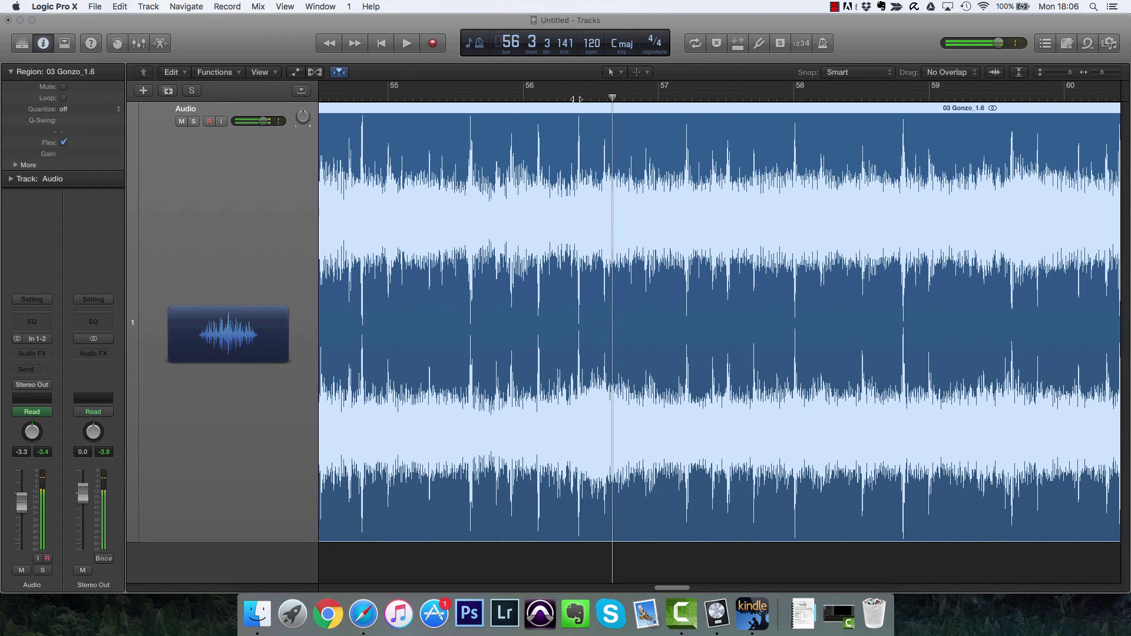
# - Locate the transient just after 56.2.3 and split the region at 56.2.3.125 with the Scissors Tool
pyautogui.click(578, 99)
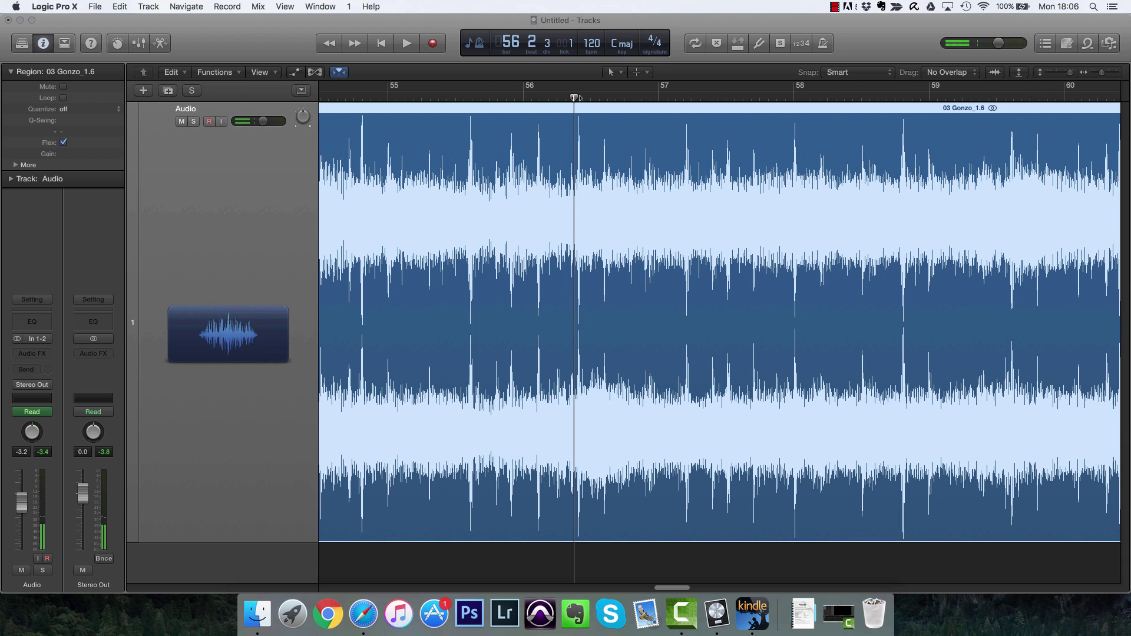
pyautogui.press('super+Right')
pyautogui.press('super+Right')
pyautogui.press('super+Right')
pyautogui.press('super+Right')
pyautogui.press('super+Right')
pyautogui.press('super+Right')
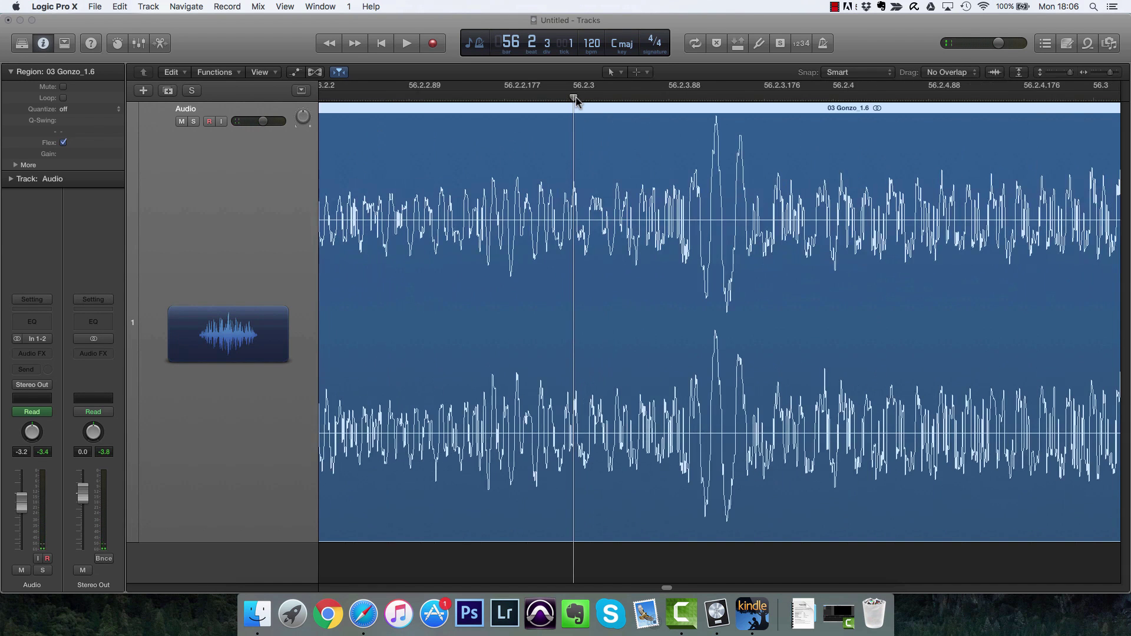
pyautogui.press('t')
pyautogui.press('t')
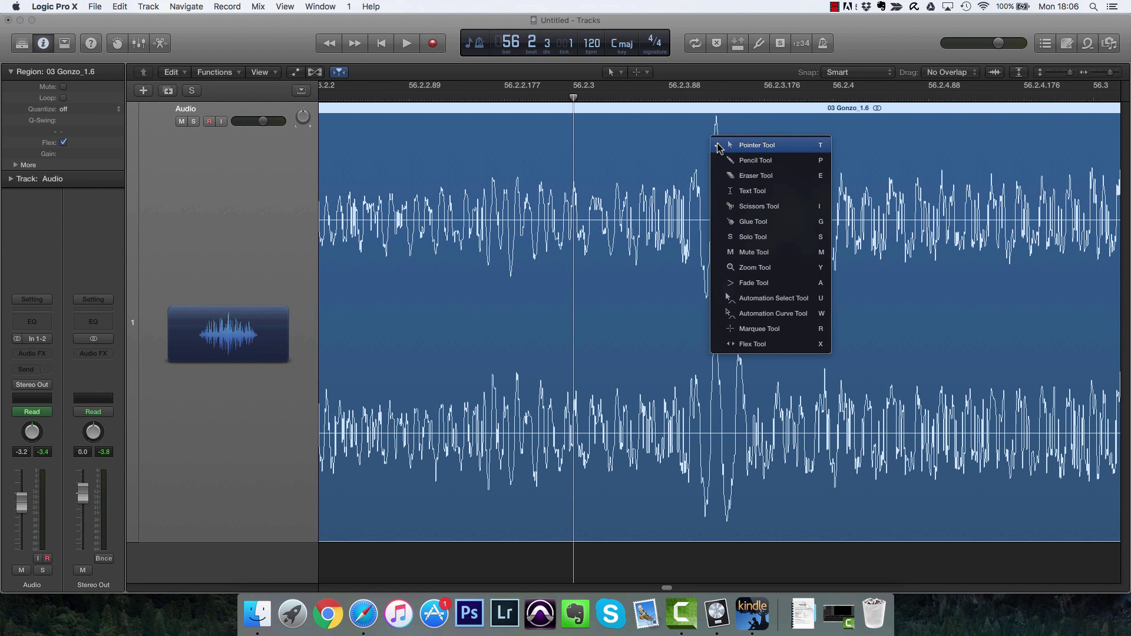
pyautogui.click(709, 155)
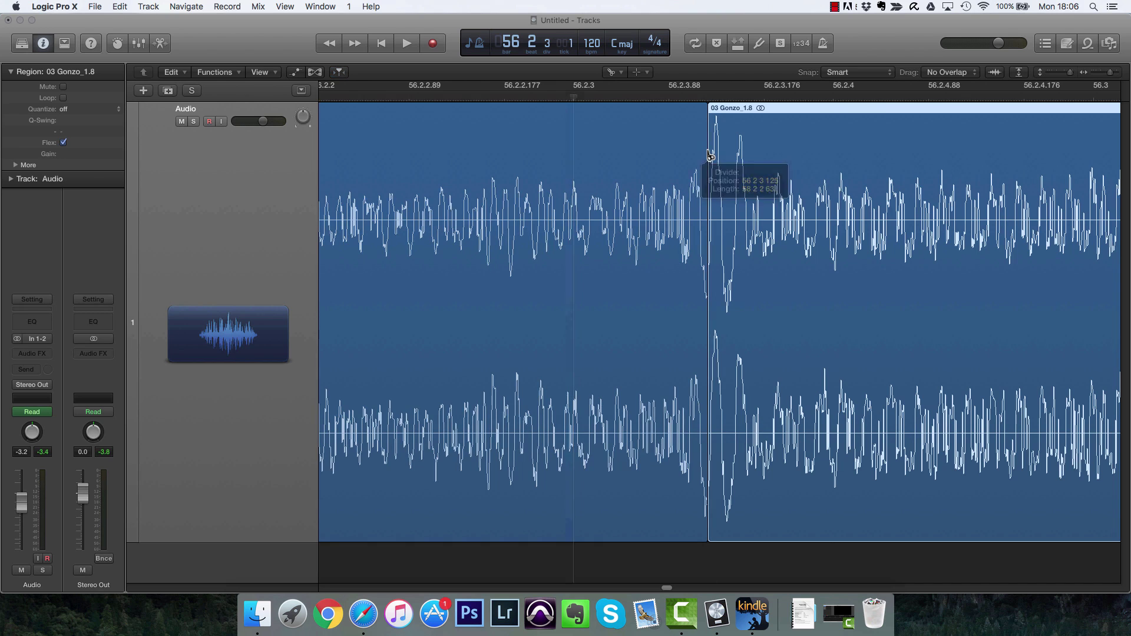
# - Switch back to the Pointer Tool and delete the region before the new cut
pyautogui.press('a')
pyautogui.press('a')
pyautogui.press('t')
pyautogui.press('t')
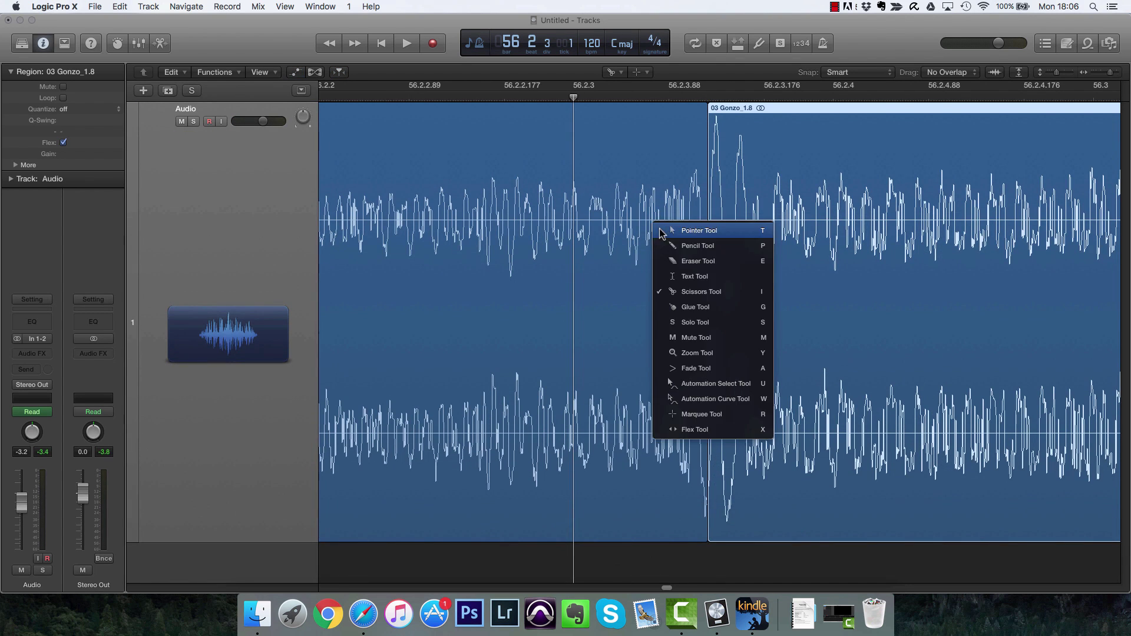
pyautogui.click(626, 277)
pyautogui.press('Delete')
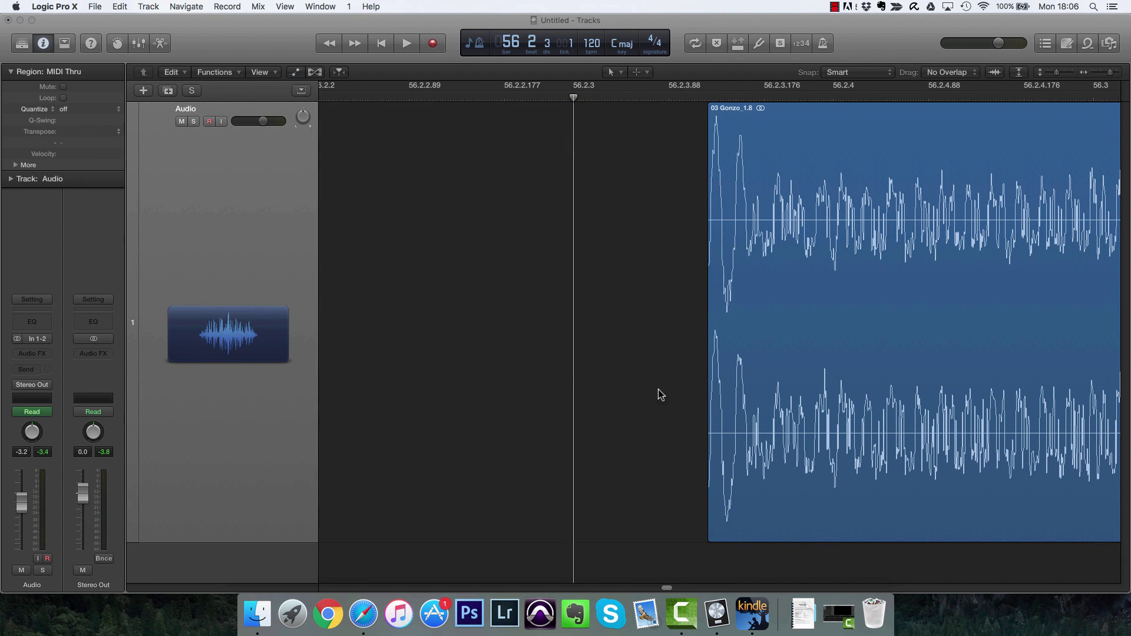
# - Move the remaining ending region earlier to position 6.2.3.125, close to the opening region
pyautogui.press('super+Left')
pyautogui.press('super+Left')
pyautogui.press('super+Left')
pyautogui.press('super+Left')
pyautogui.press('super+Left')
pyautogui.press('super+Left')
pyautogui.press('super+Left')
pyautogui.press('super+Left')
pyautogui.press('super+Left')
pyautogui.press('super+Left')
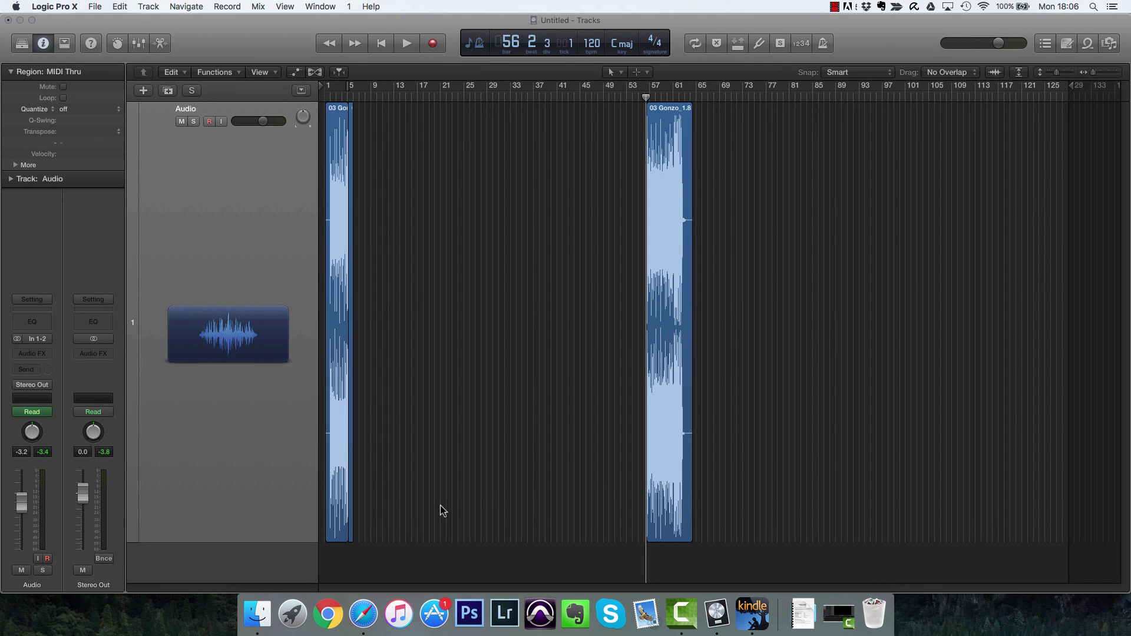
pyautogui.moveTo(647, 446); pyautogui.dragTo(376, 449)
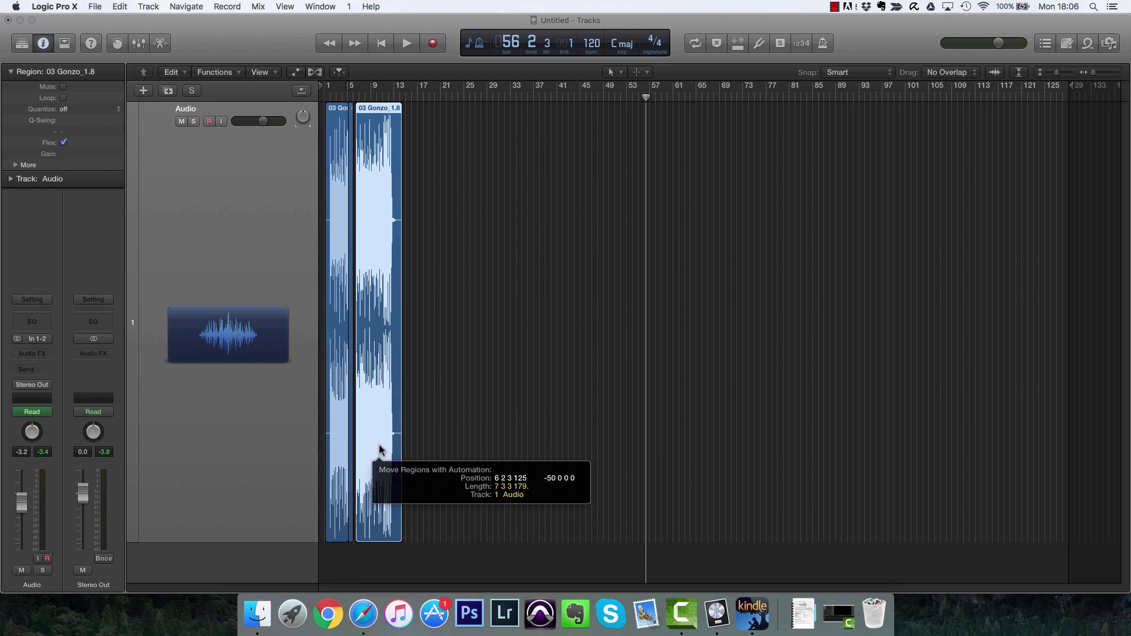
# - Delete the thin leftover sliver of audio at the end of the opening region
pyautogui.click(361, 94)
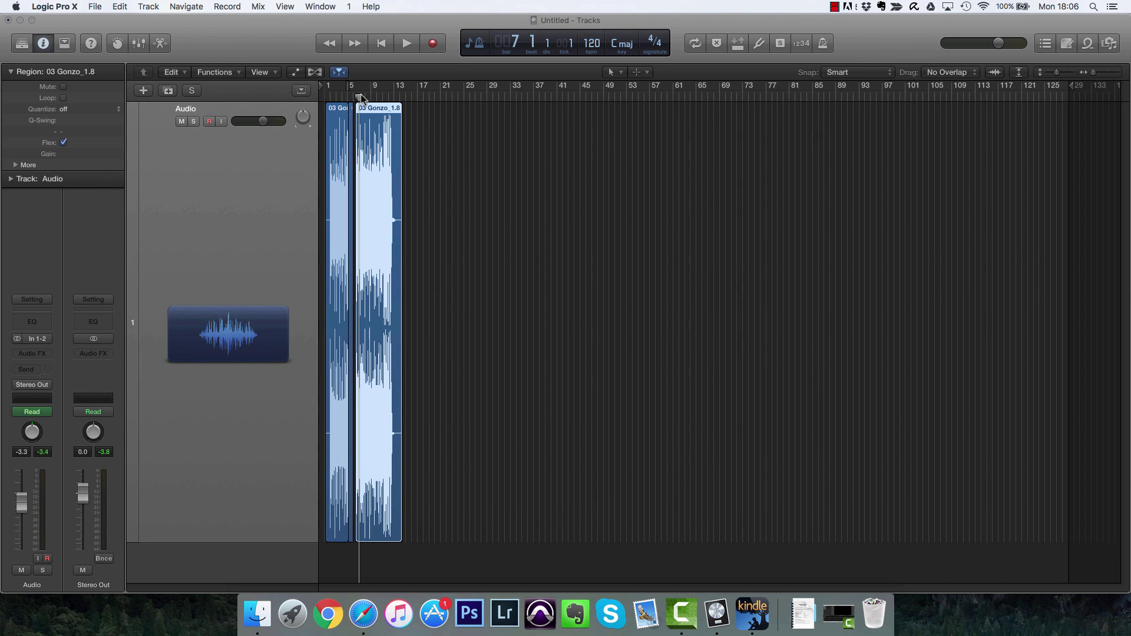
pyautogui.press('z')
pyautogui.press('super+Right')
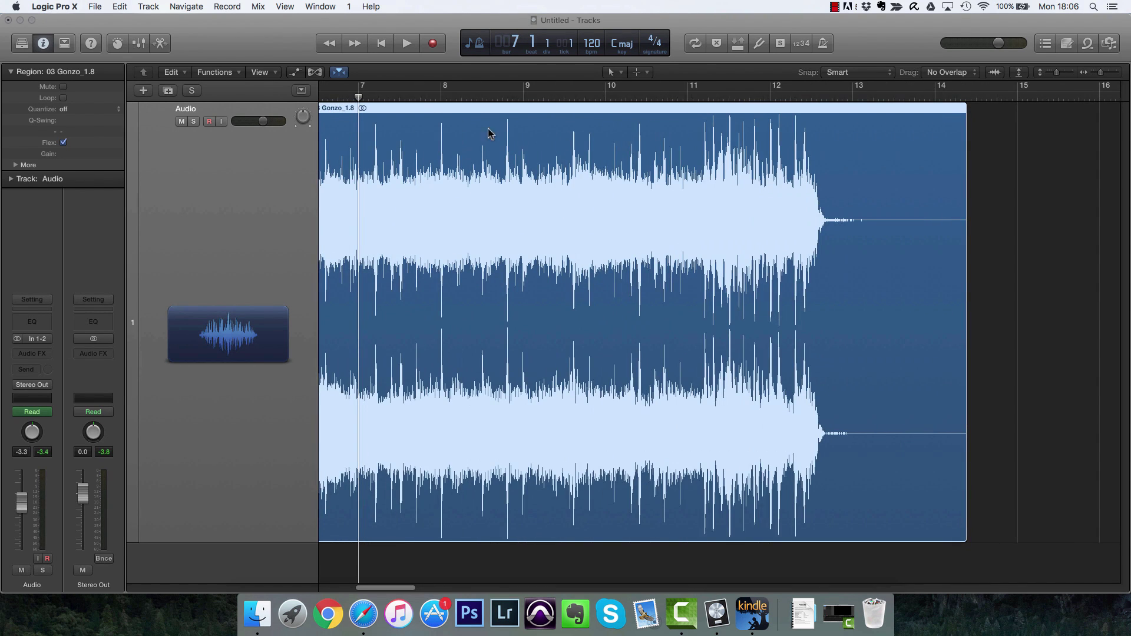
pyautogui.hscroll(1, 558, 250)
pyautogui.hscroll(-10, 558, 243)
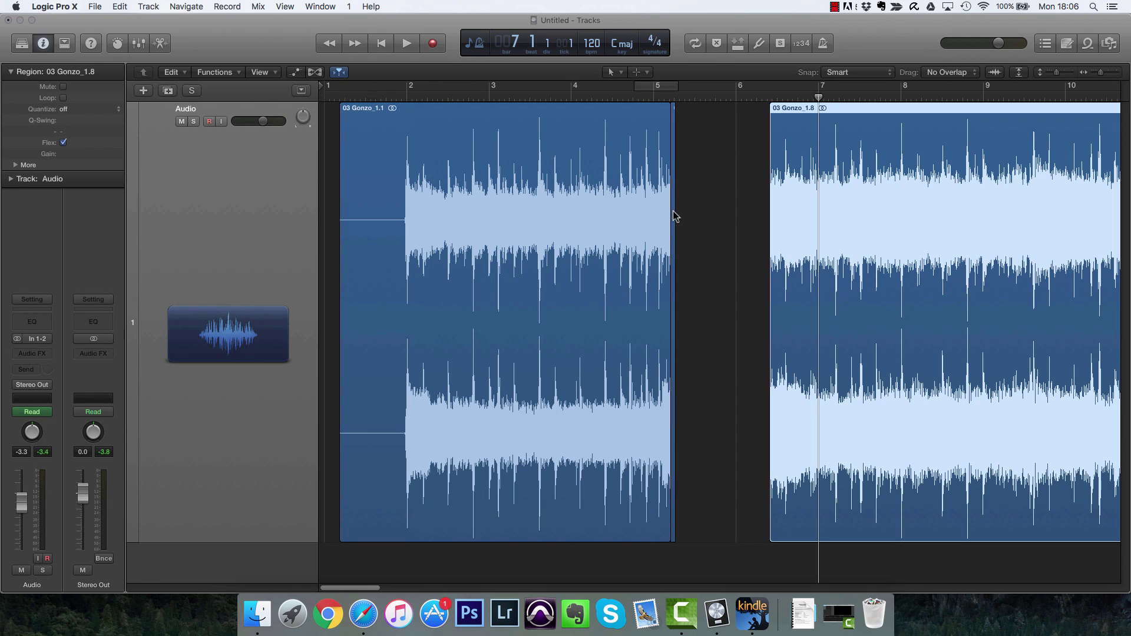
pyautogui.click(675, 213)
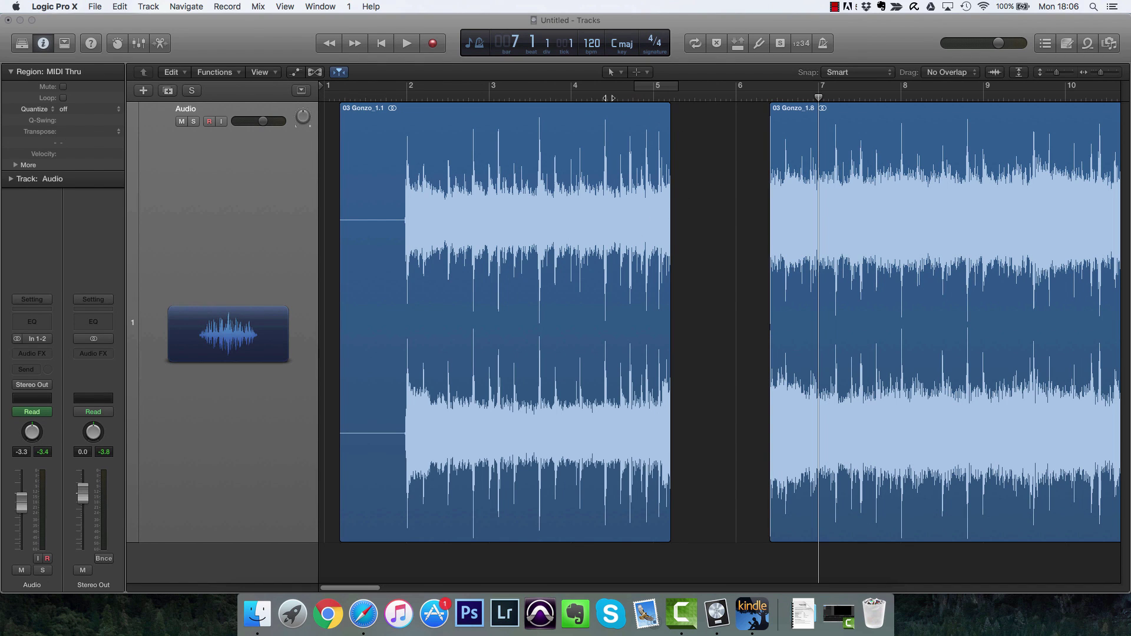
# - Play the last part of the opening region from just after bar 4
pyautogui.click(582, 96)
pyautogui.press('space')
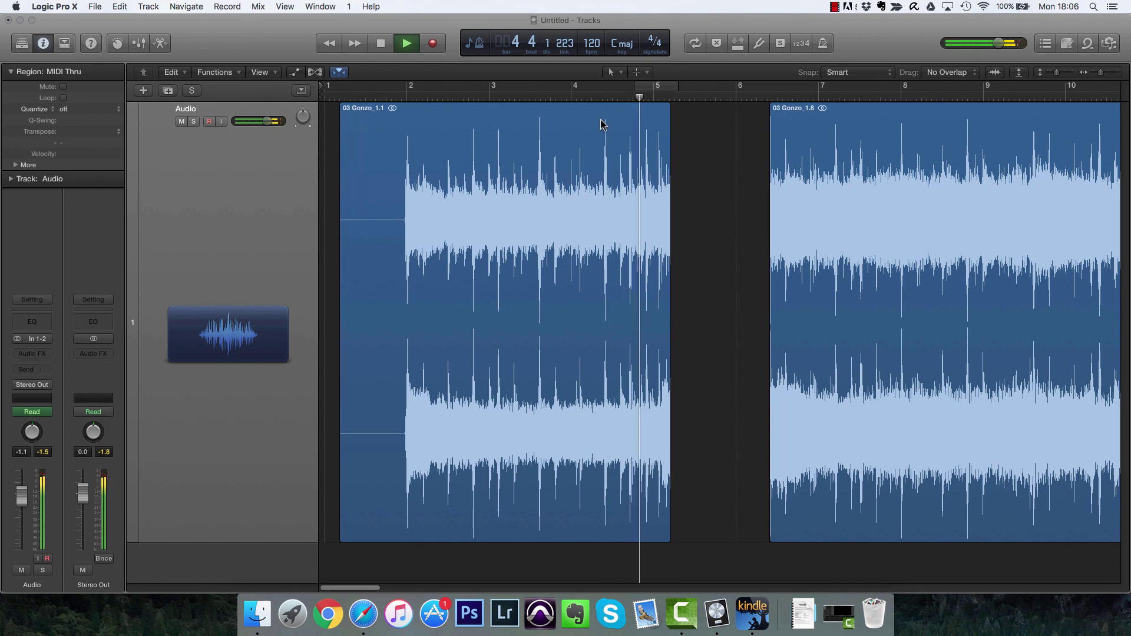
pyautogui.press('space')
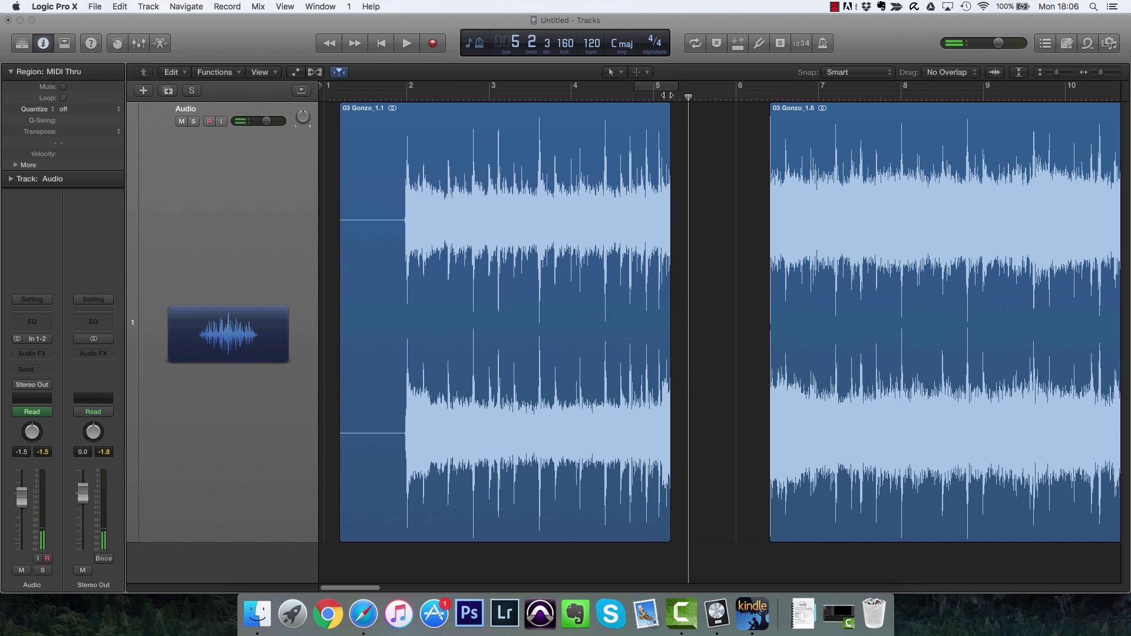
# - Move the ending region up against the end of the opening region, just before 5.2, and play the join
pyautogui.click(669, 95)
pyautogui.press('super+Right')
pyautogui.press('super+Right')
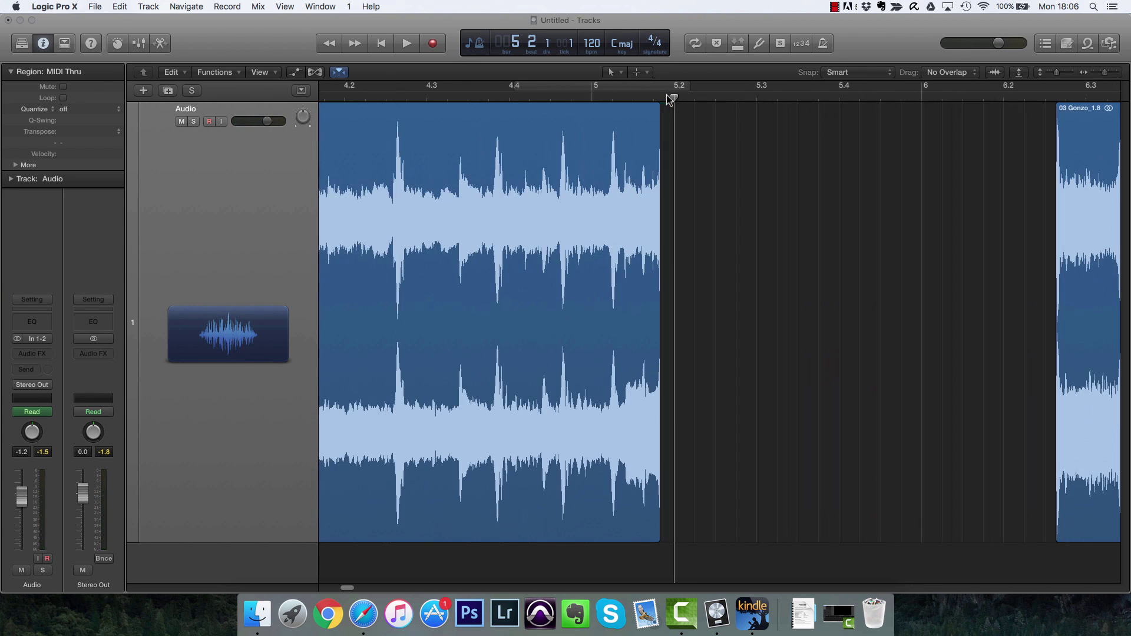
pyautogui.moveTo(1070, 310); pyautogui.dragTo(673, 356)
pyautogui.press('space')
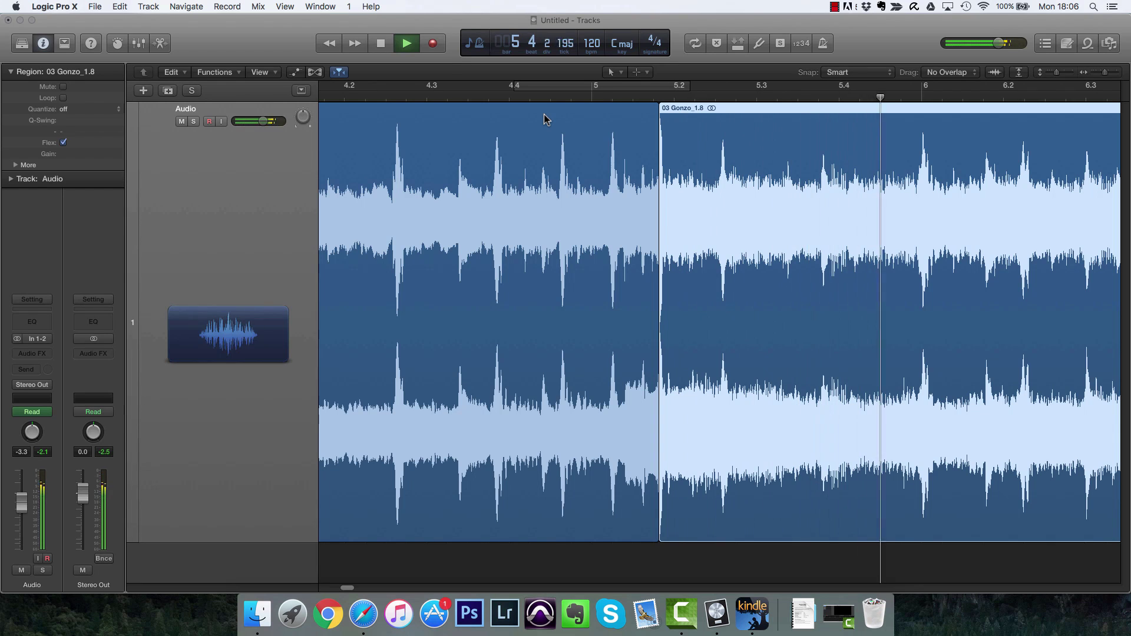
pyautogui.press('space')
# - Create a short crossfade across the join between the two regions with the Fade Tool
pyautogui.hscroll(-5, 542, 235)
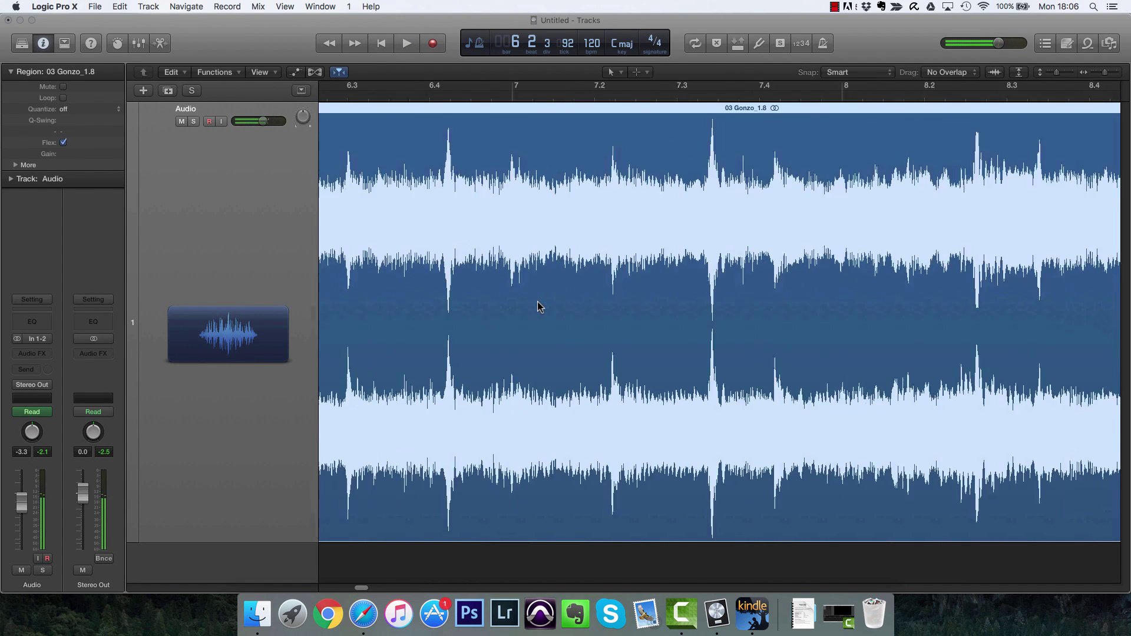
pyautogui.hscroll(-3, 550, 280)
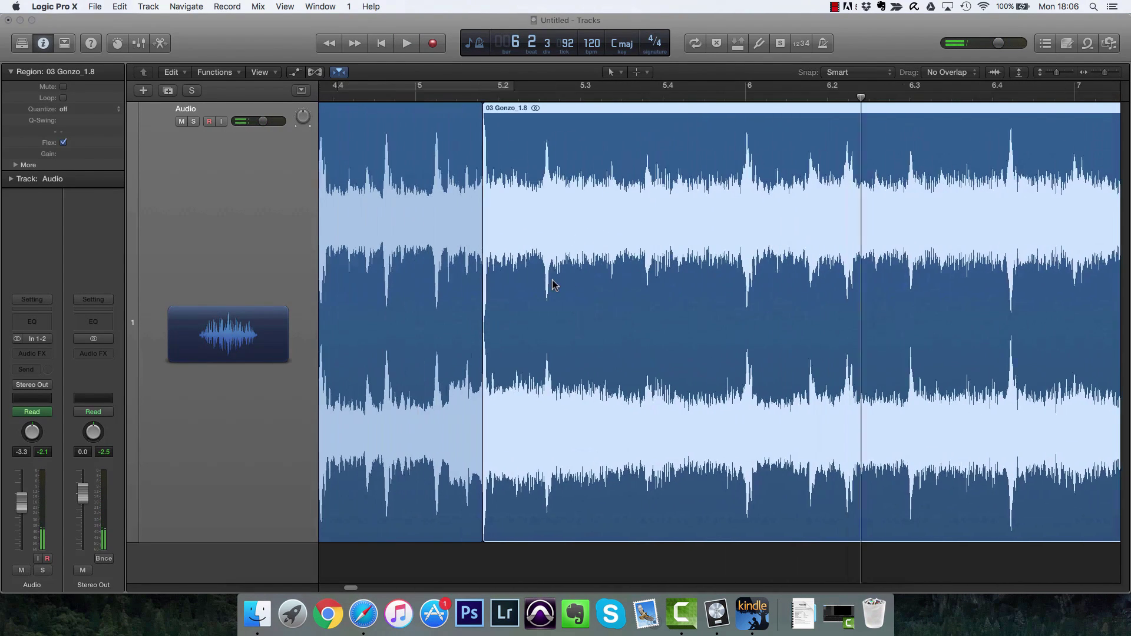
pyautogui.press('t')
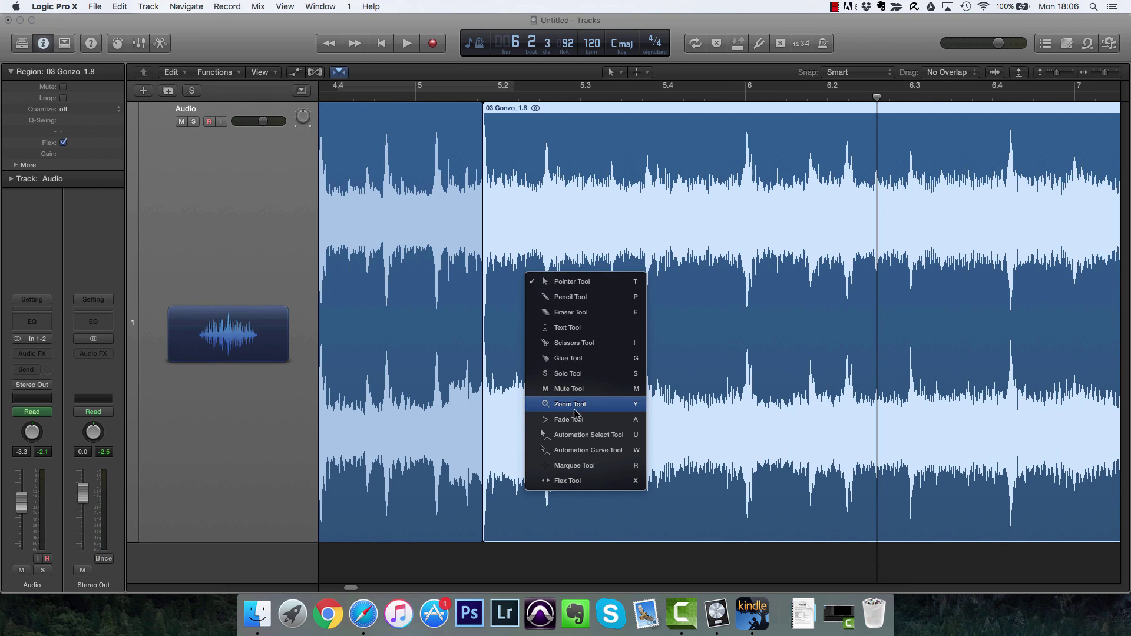
pyautogui.press('a')
pyautogui.moveTo(479, 514); pyautogui.dragTo(500, 515)
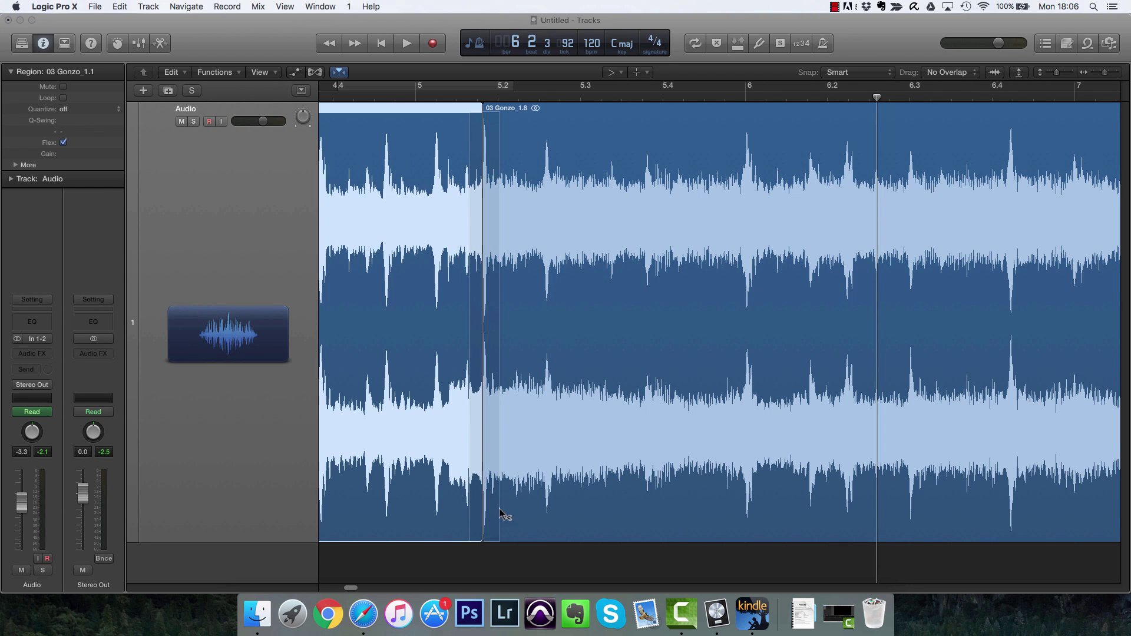
# - Play the crossfaded join from bar 5
pyautogui.click(417, 98)
pyautogui.press('space')
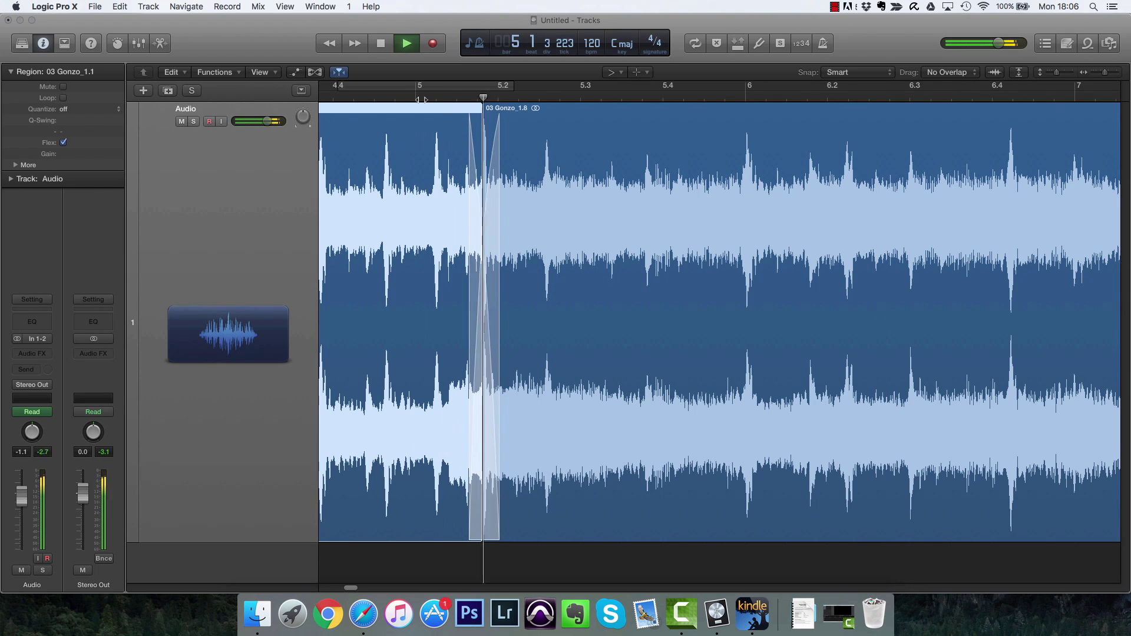
pyautogui.press('space')
# - Loop playback over the crossfade with a cycle range from 4.4 to about midway between 5.3 and 5.4, and turn cycling off
pyautogui.moveTo(334, 89); pyautogui.dragTo(437, 88)
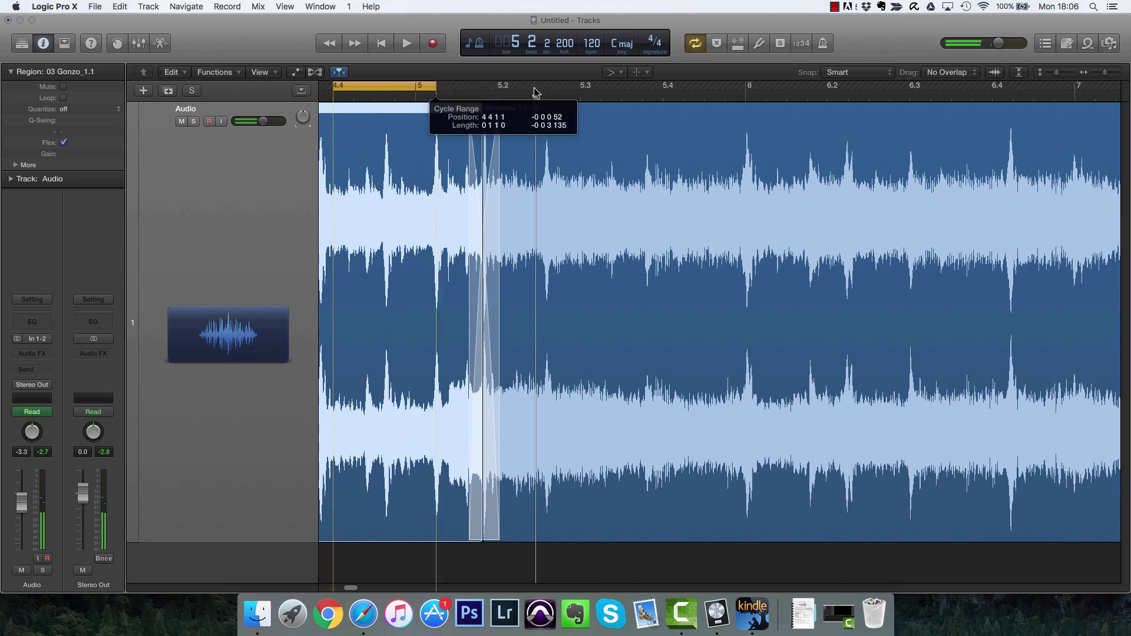
pyautogui.moveTo(534, 87); pyautogui.dragTo(626, 92)
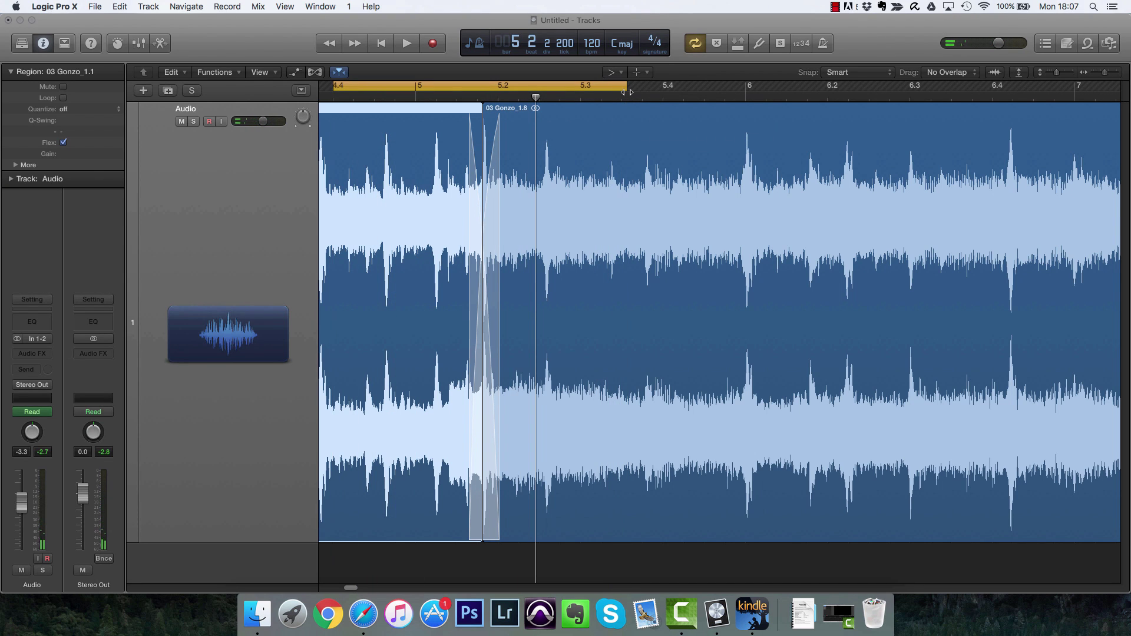
pyautogui.press('space')
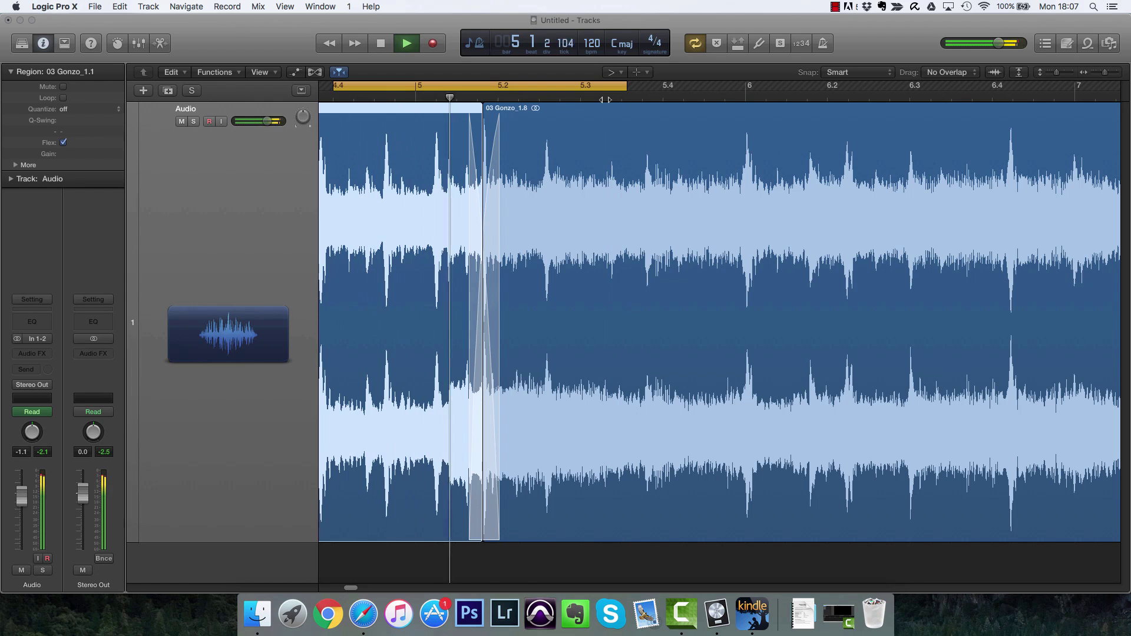
pyautogui.press('space')
pyautogui.press('c')
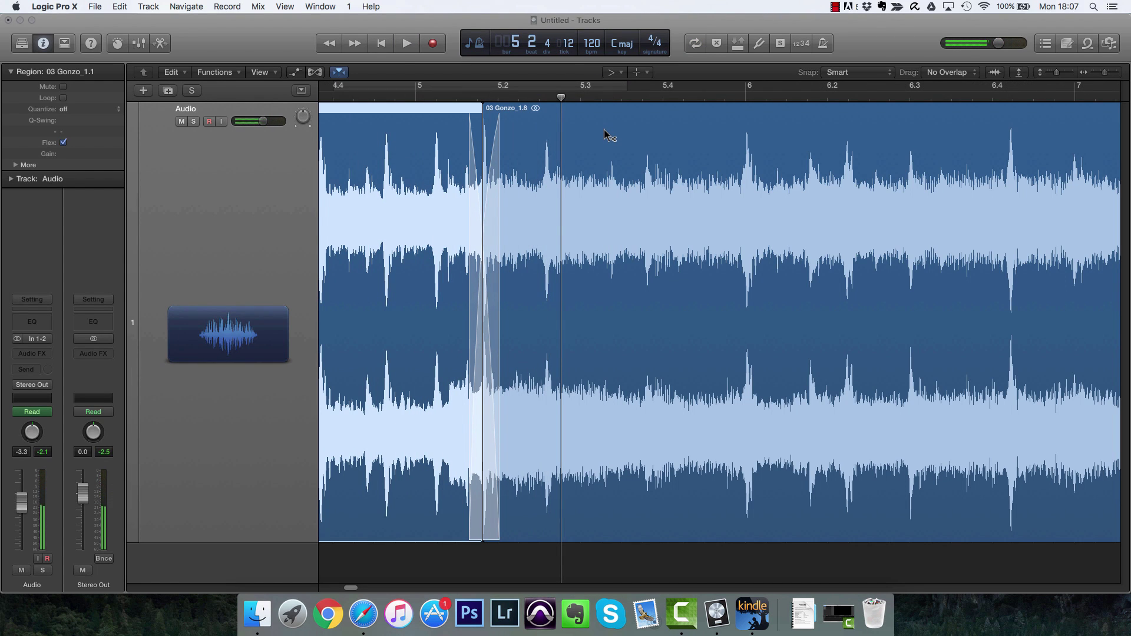
# - Trim the silence off the opening region's start with the Pointer Tool so it begins just before bar 2
pyautogui.press('Return')
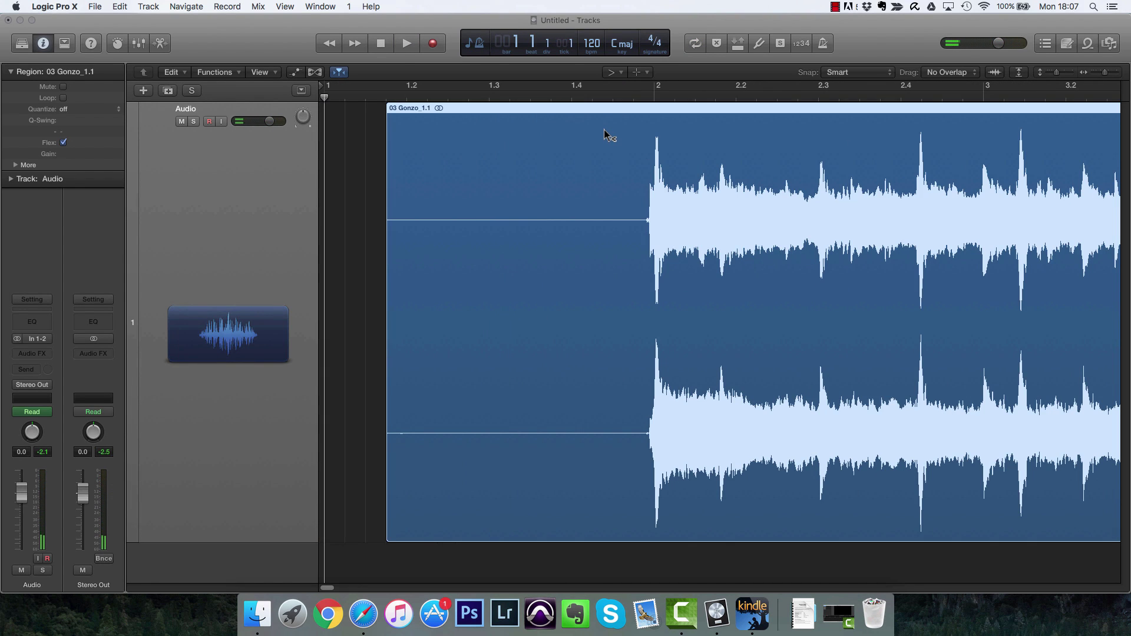
pyautogui.press('t')
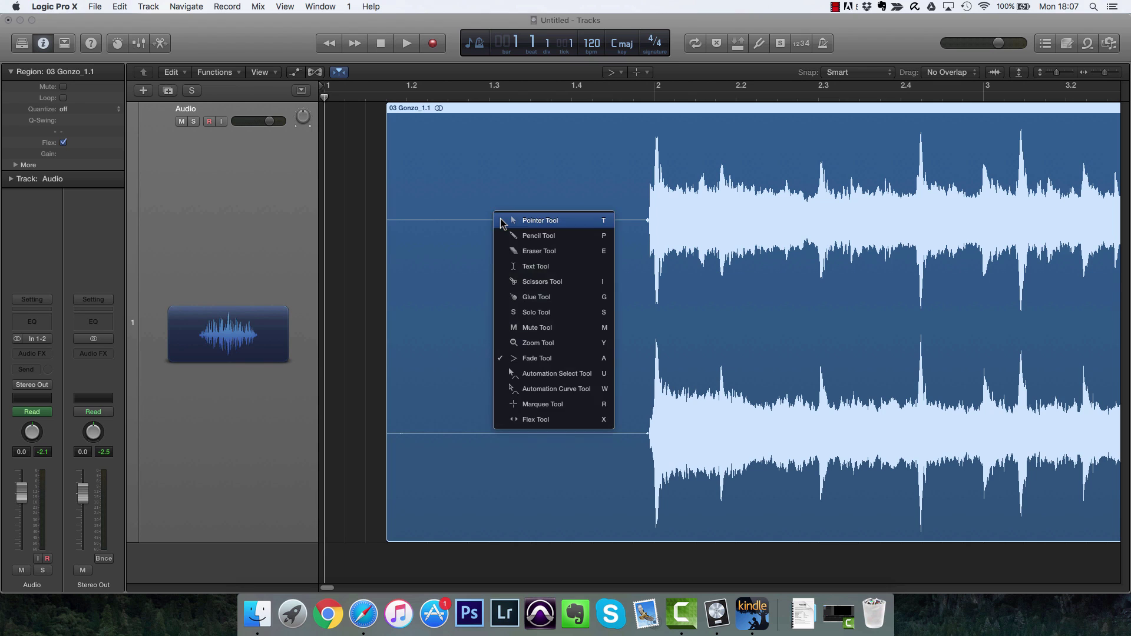
pyautogui.click(502, 221)
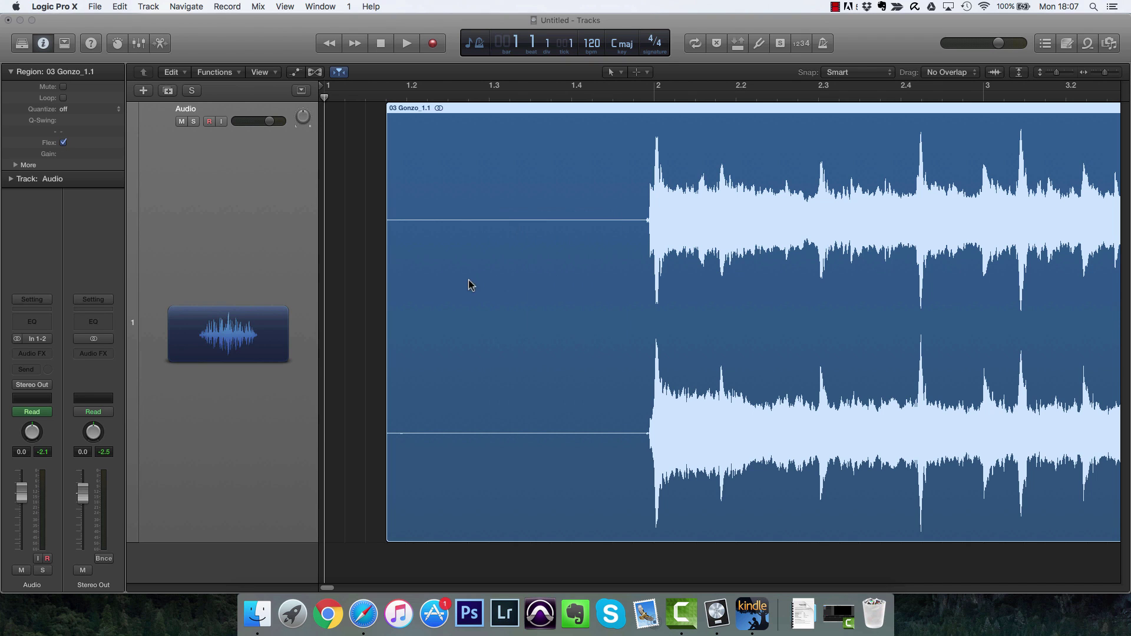
pyautogui.click(390, 342)
pyautogui.moveTo(389, 349); pyautogui.dragTo(646, 330)
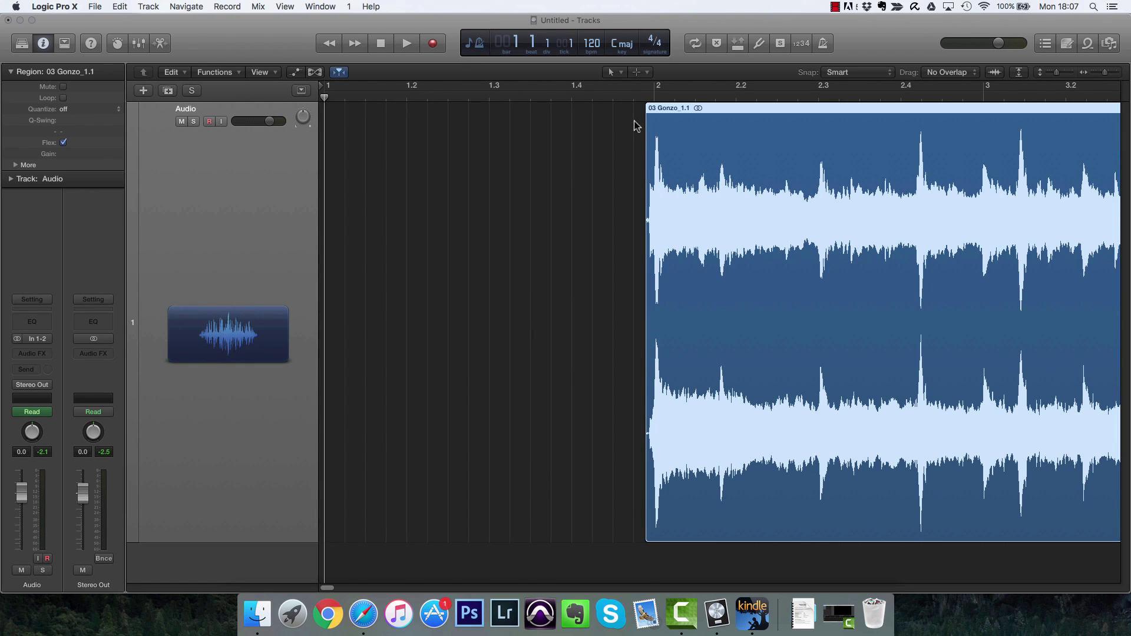
# - Add a very short fade-in at the start of the opening region with the Fade Tool
pyautogui.press('t')
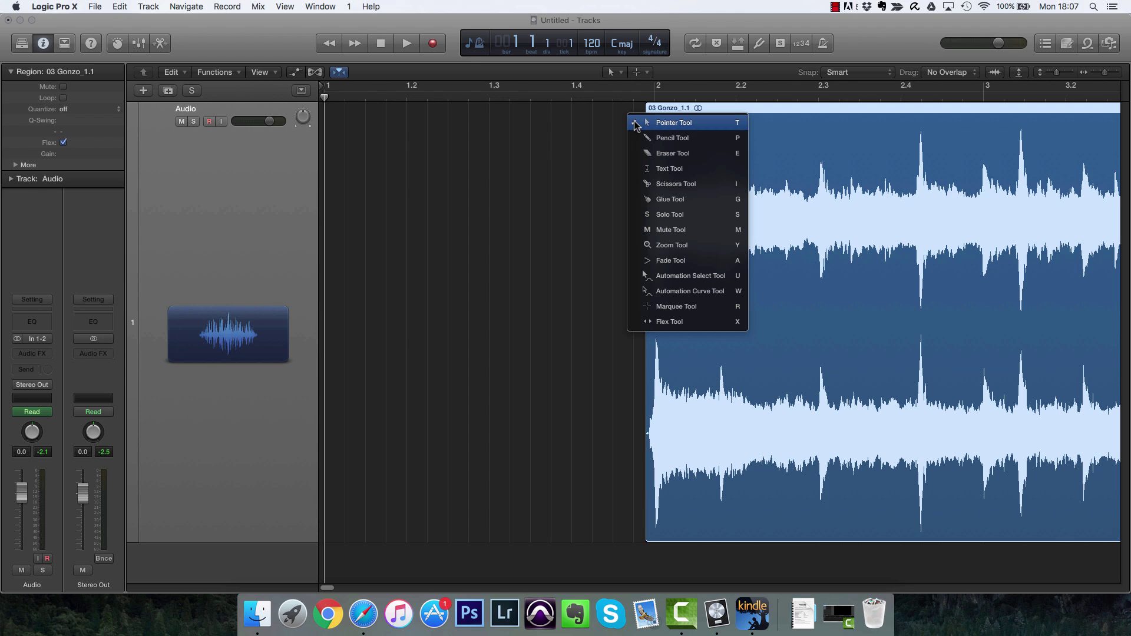
pyautogui.press('a')
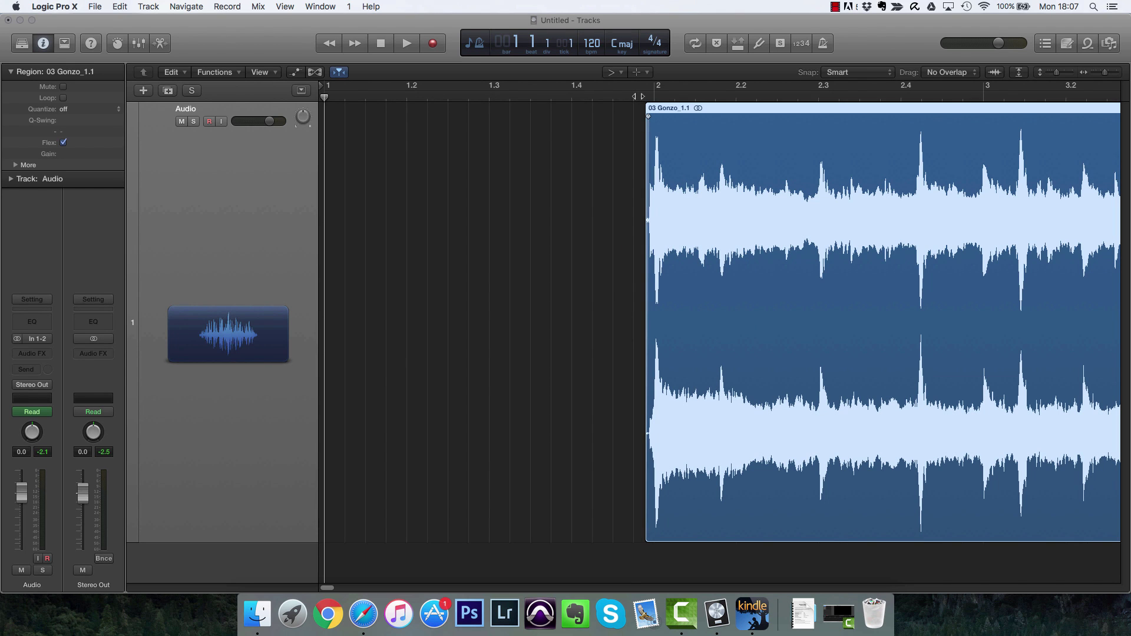
# - Play the edited arrangement from bar 1 through to the silence after the music ends
pyautogui.press('space')
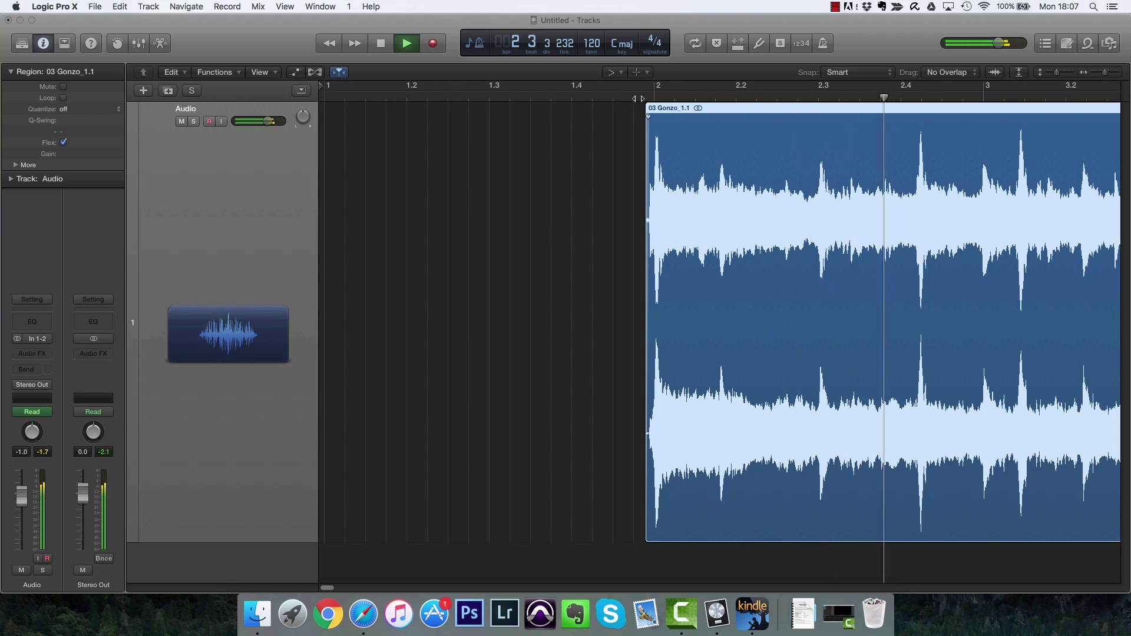
pyautogui.press('super+Left')
pyautogui.press('super+Left')
pyautogui.press('super+Left')
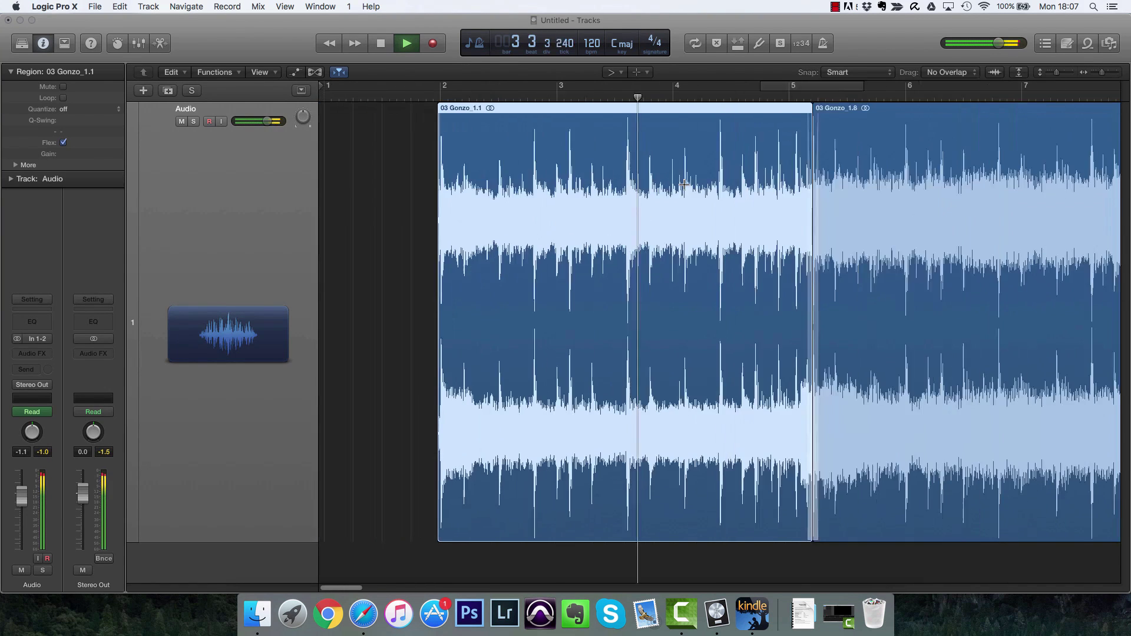
pyautogui.press('super+Left')
pyautogui.press('super+Left')
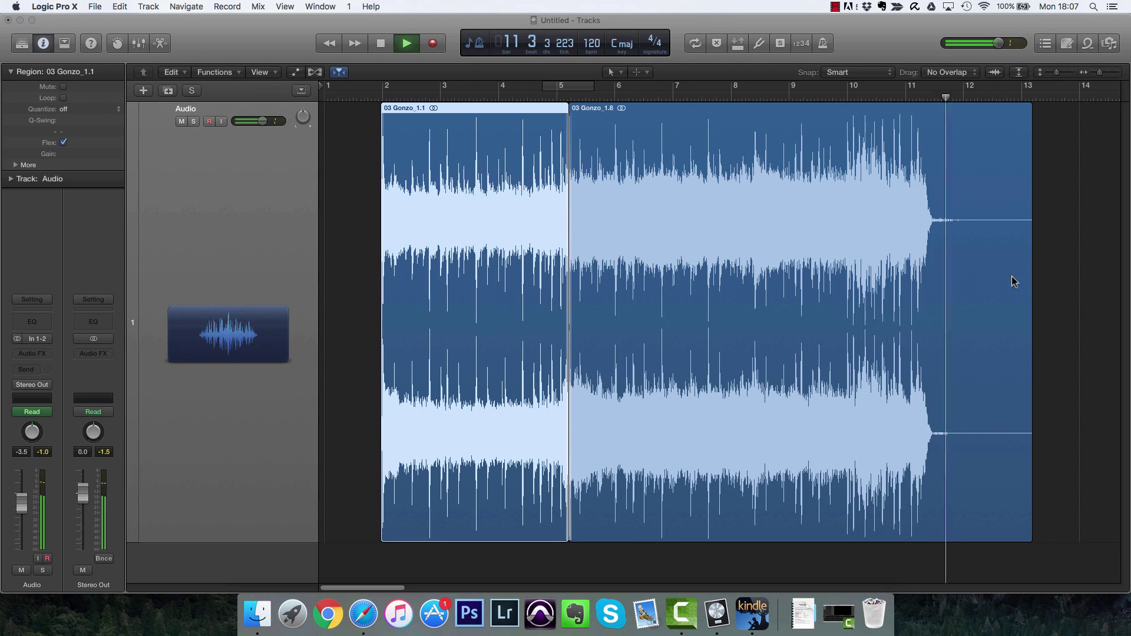
pyautogui.press('space')
# - Trim the second region's end to just past bar 12 and add a fade-out from about halfway through bar 11 to its end
pyautogui.moveTo(1027, 454); pyautogui.dragTo(972, 449)
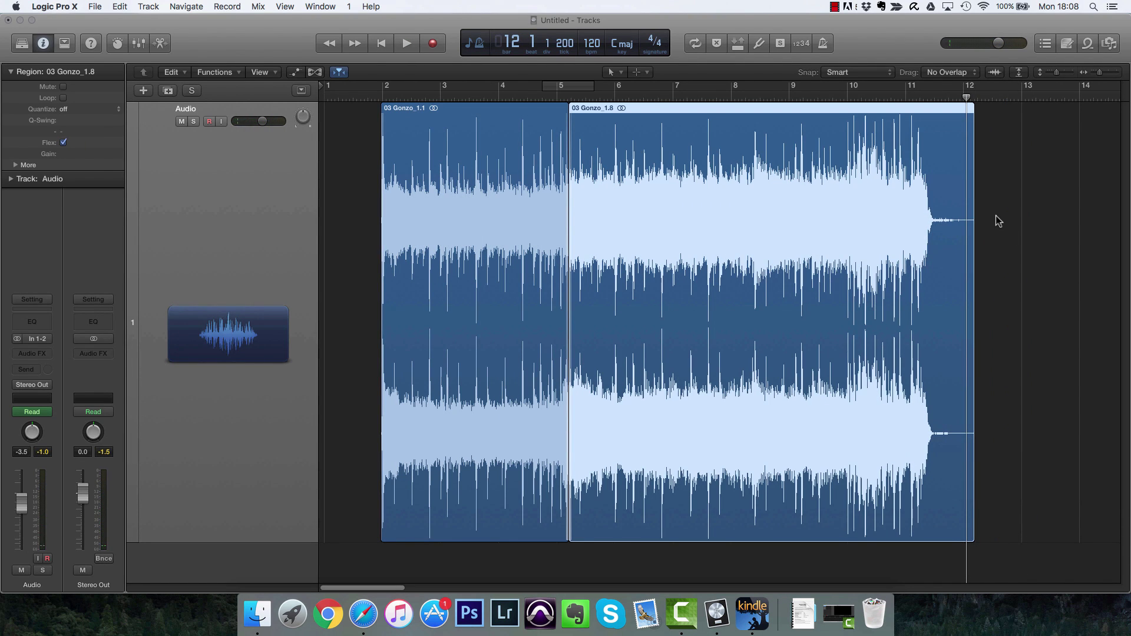
pyautogui.press('t')
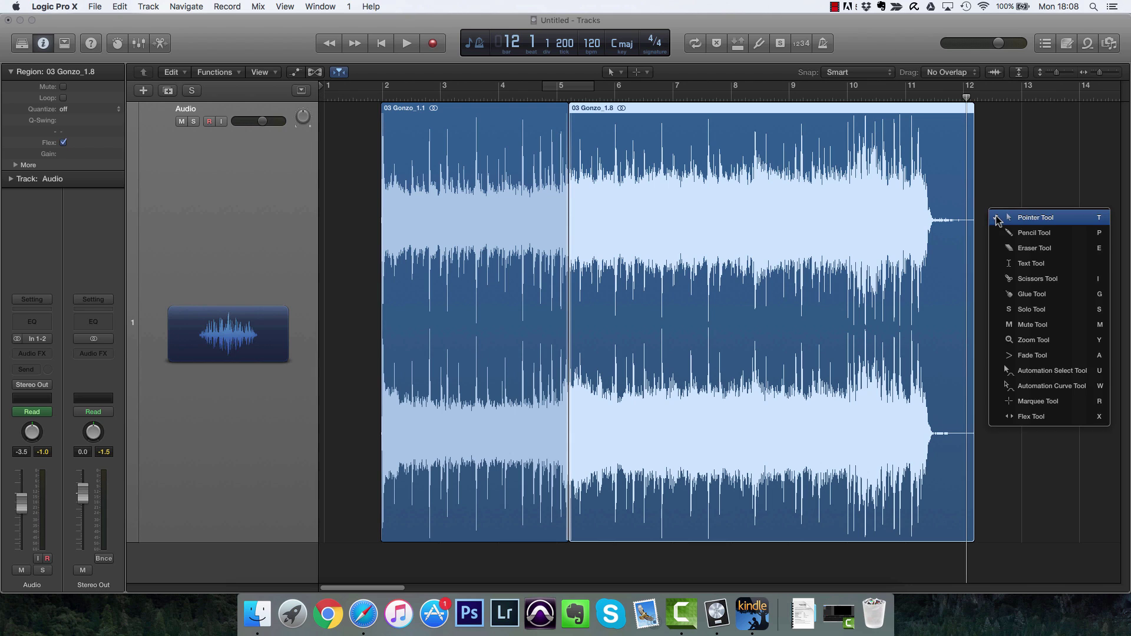
pyautogui.press('a')
pyautogui.press('t')
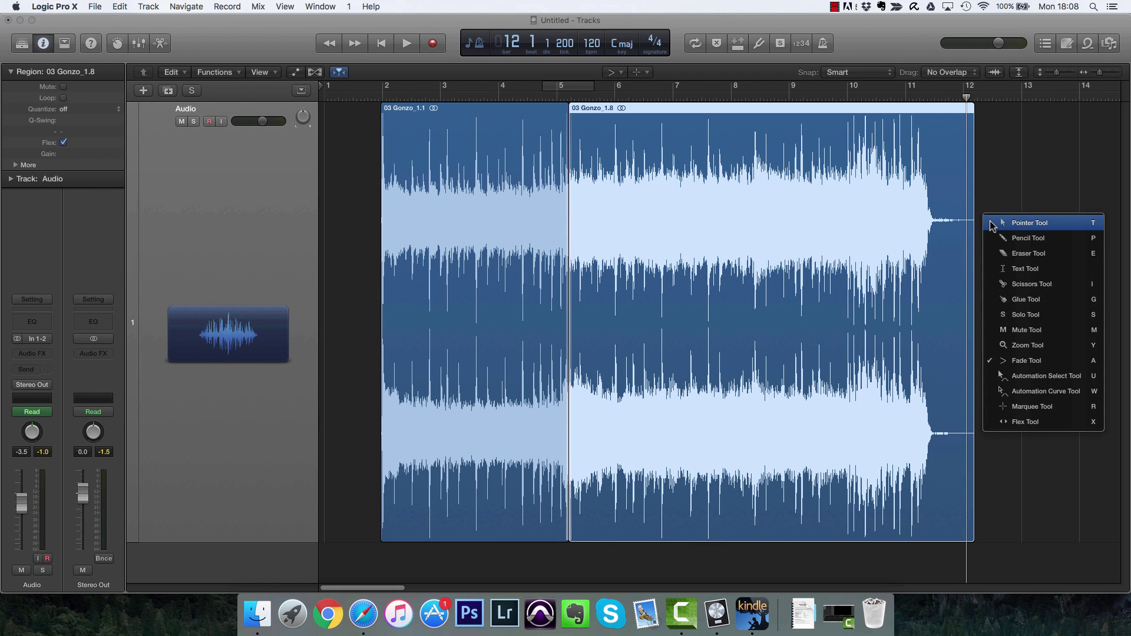
pyautogui.press('t')
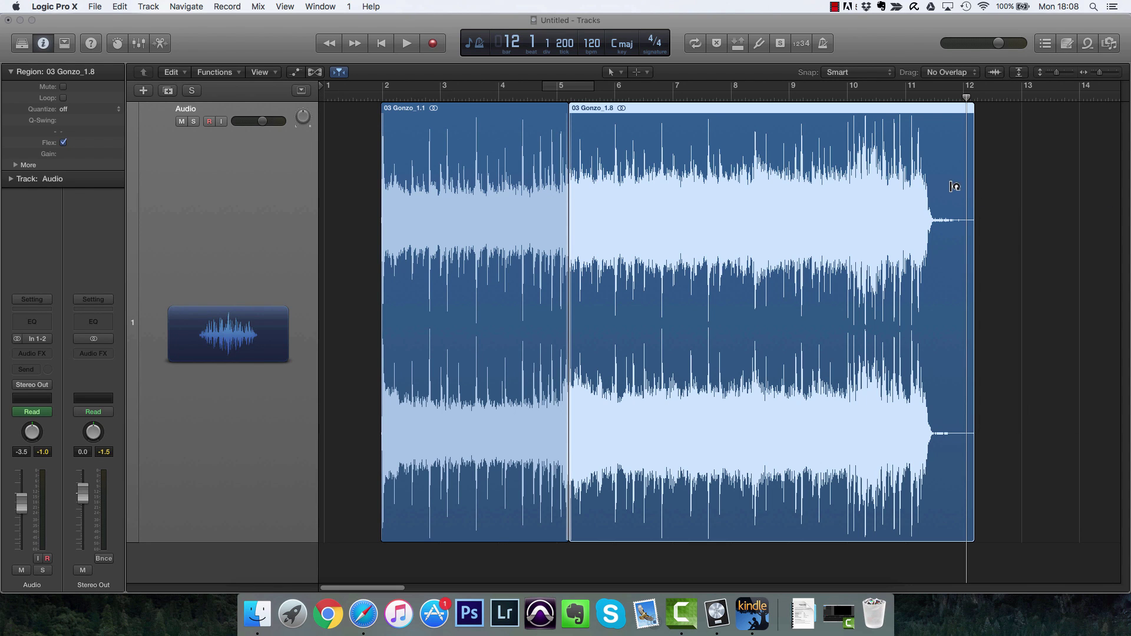
pyautogui.moveTo(998, 205); pyautogui.dragTo(934, 247)
pyautogui.press('t')
pyautogui.press('a')
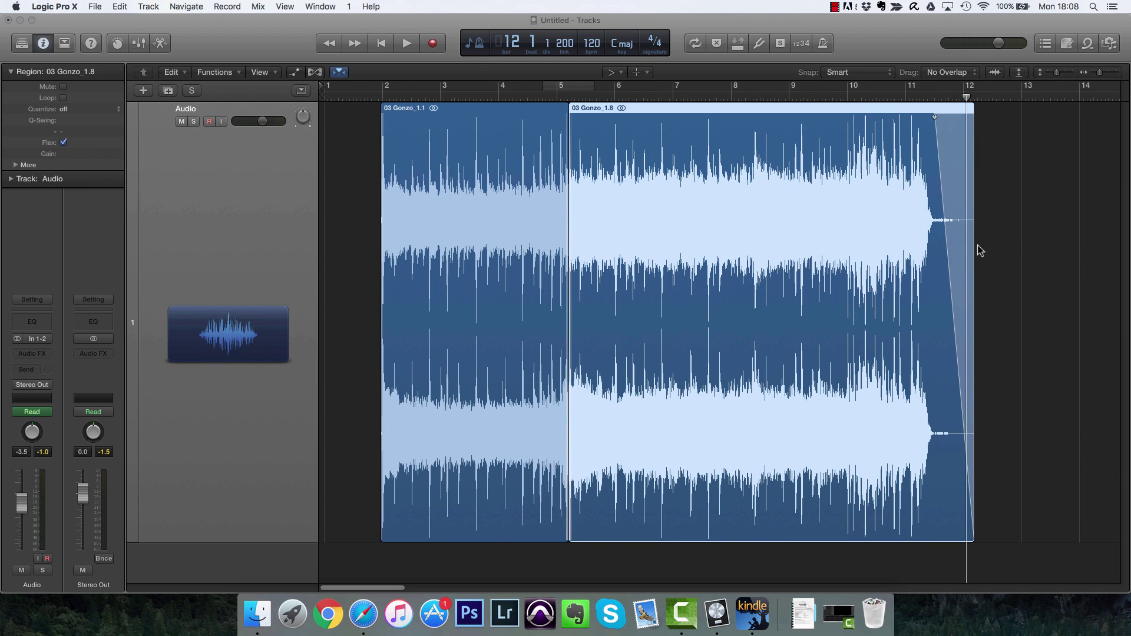
# - Play the closing fade-out from partway through bar 11 to past the region's end
pyautogui.click(919, 96)
pyautogui.press('space')
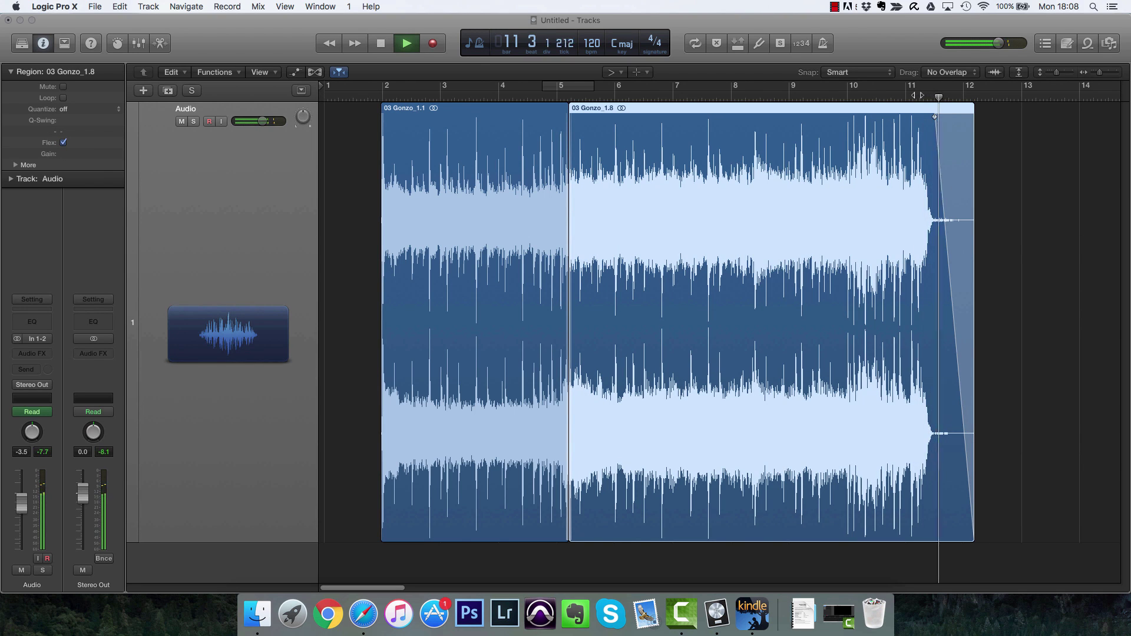
pyautogui.press('space')
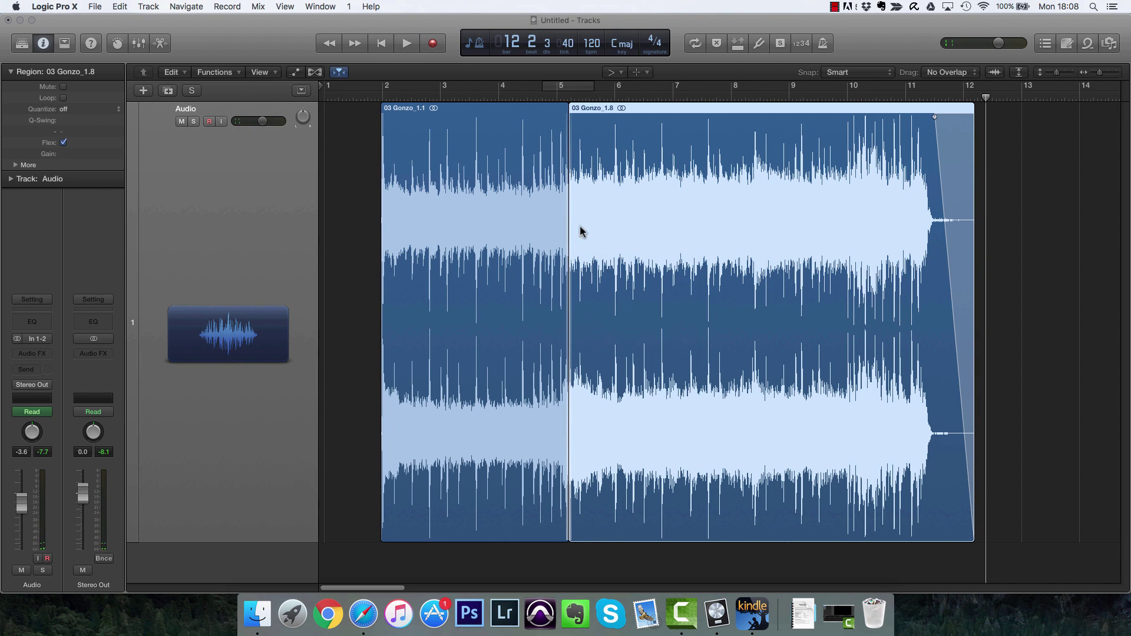
# - Join the two regions into a single new audio file
pyautogui.keyDown('shift'); pyautogui.click(547, 257); pyautogui.keyUp('shift')
pyautogui.press('super+j')
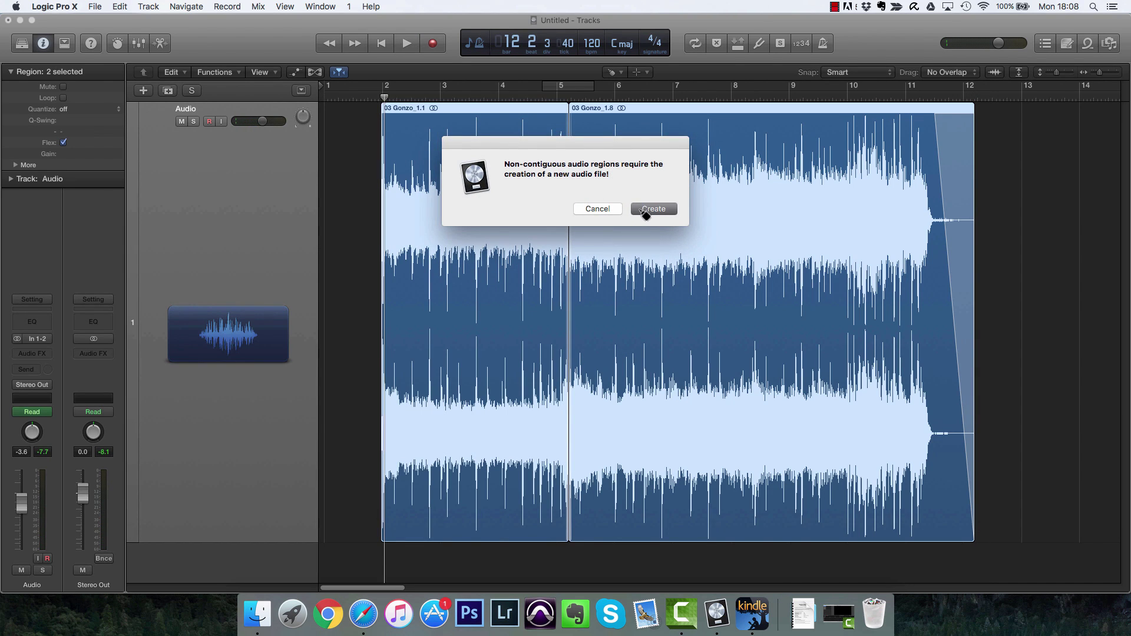
pyautogui.press('Return')
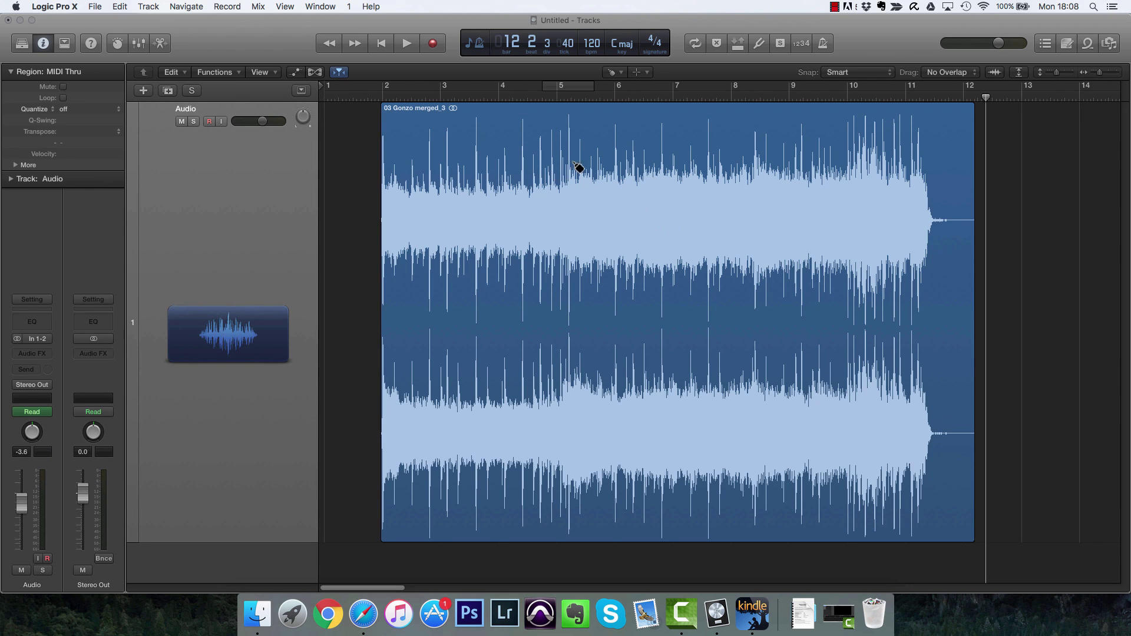
# - Rename the merged region "Gonzo Short" with the Text Tool
pyautogui.press('t')
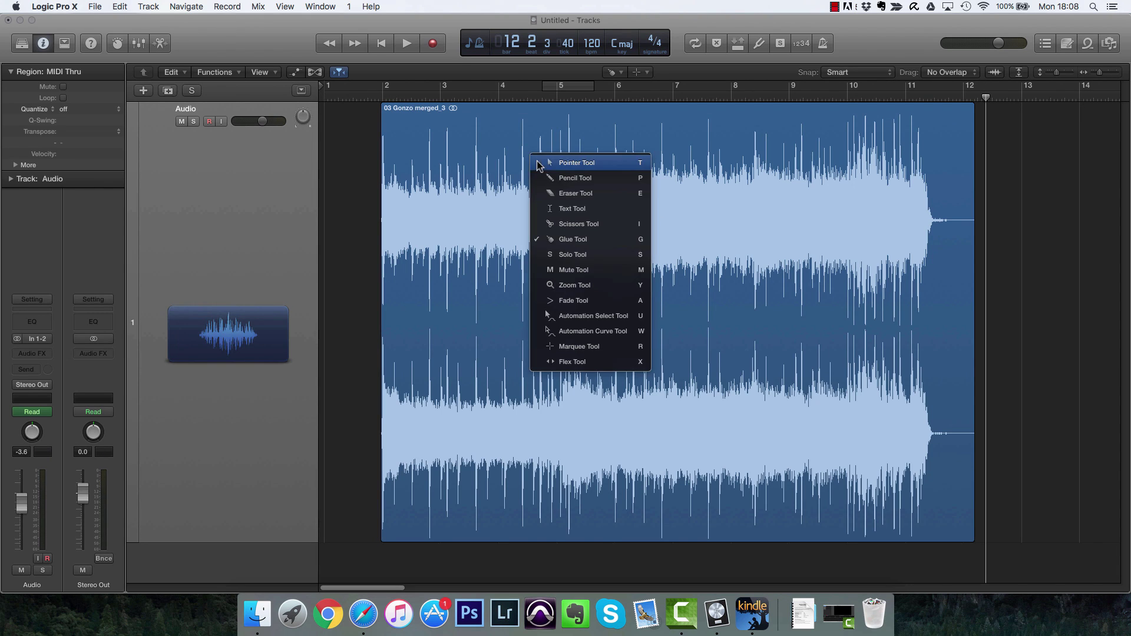
pyautogui.click(573, 209)
pyautogui.click(433, 109)
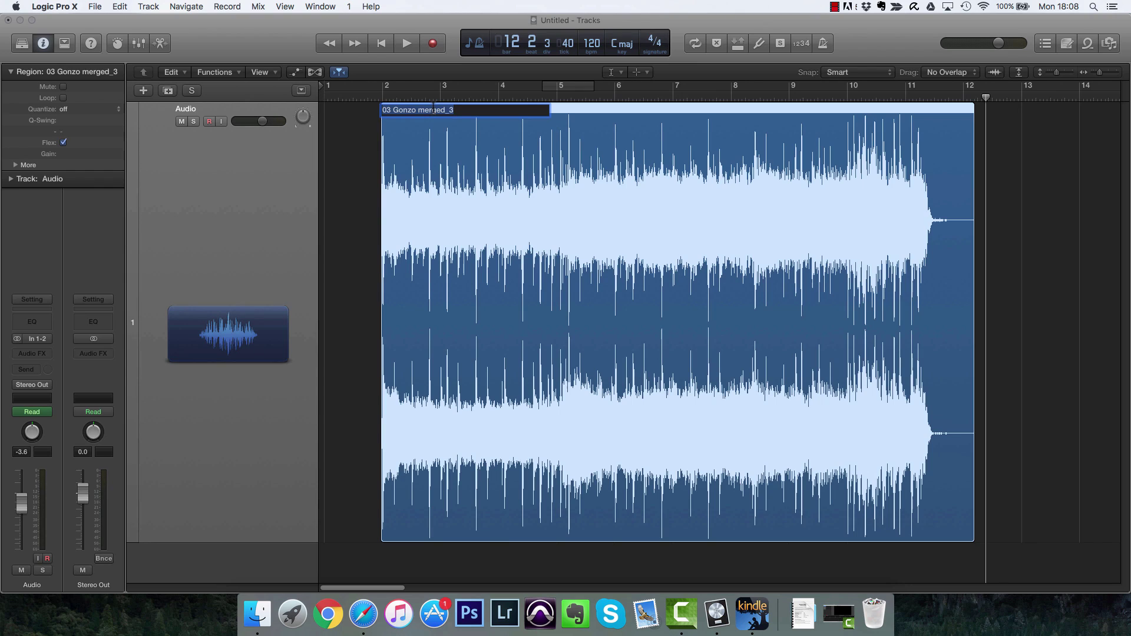
pyautogui.write('Gonzo SHor')
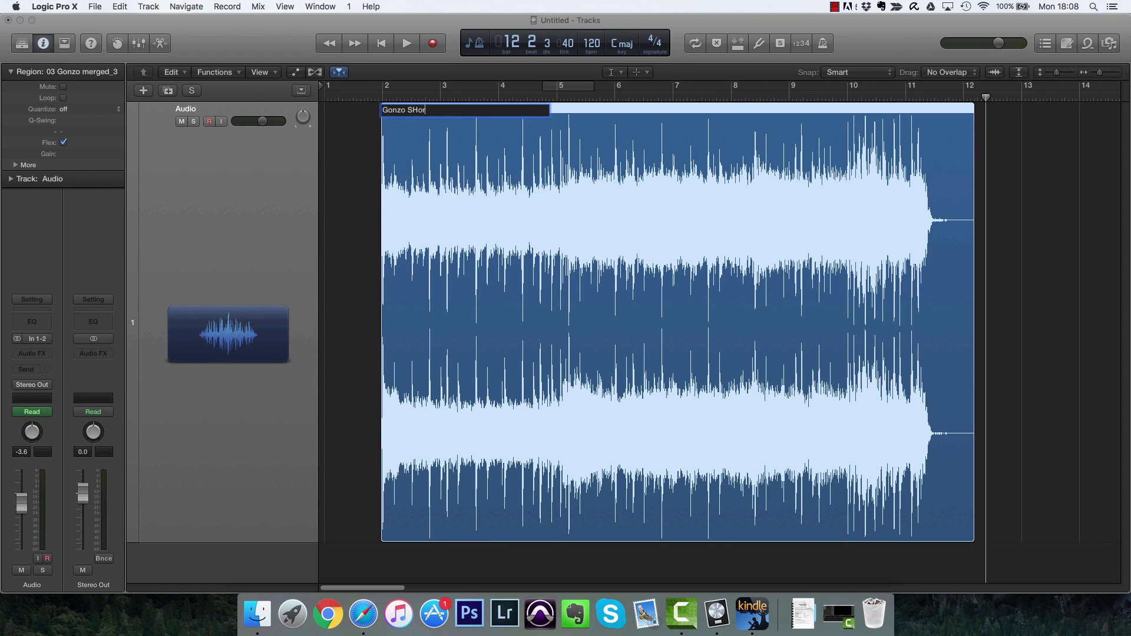
pyautogui.write('t')
pyautogui.press('Return')
pyautogui.click(428, 111)
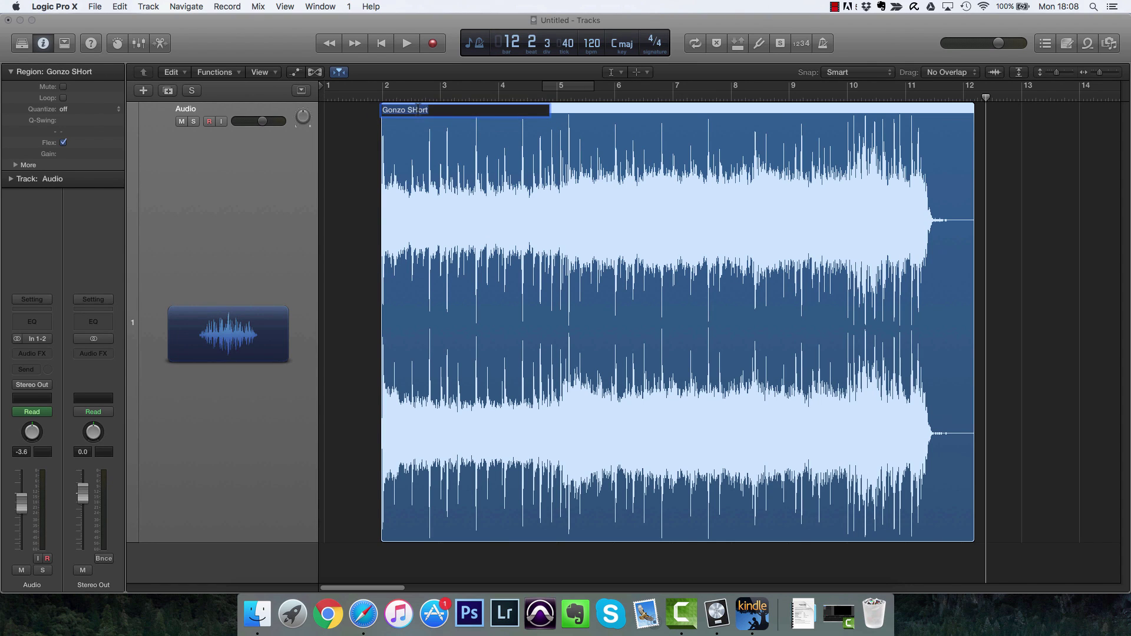
pyautogui.write('h')
pyautogui.press('Return')
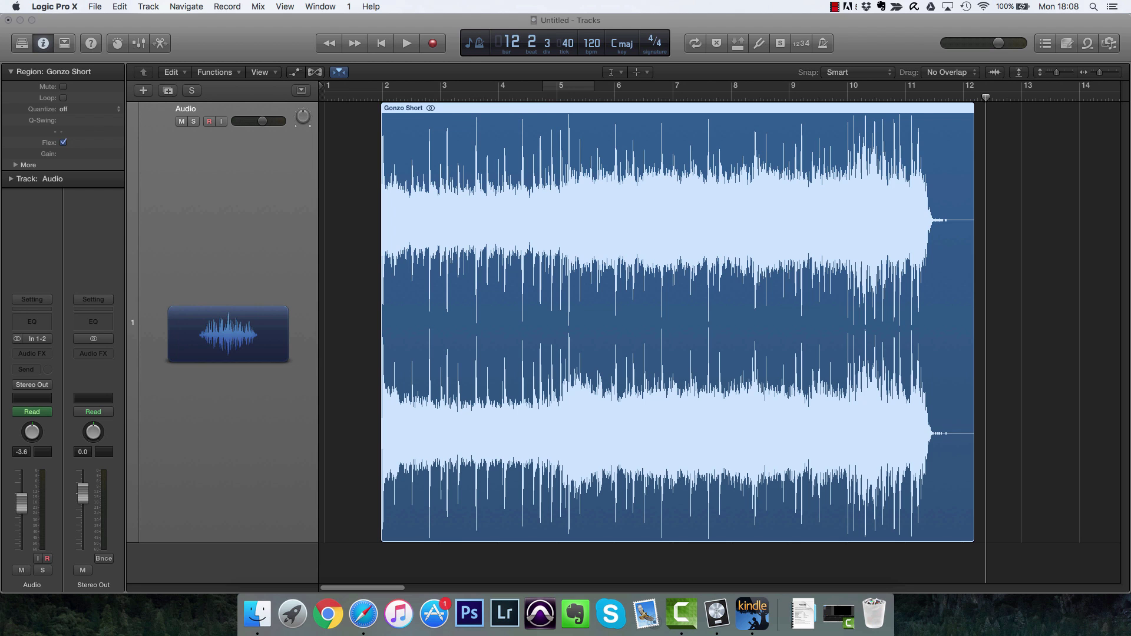
# - Move the Gonzo Short region with the Pointer Tool so it starts at bar 1
pyautogui.press('t')
pyautogui.press('t')
pyautogui.moveTo(616, 358); pyautogui.dragTo(539, 331)
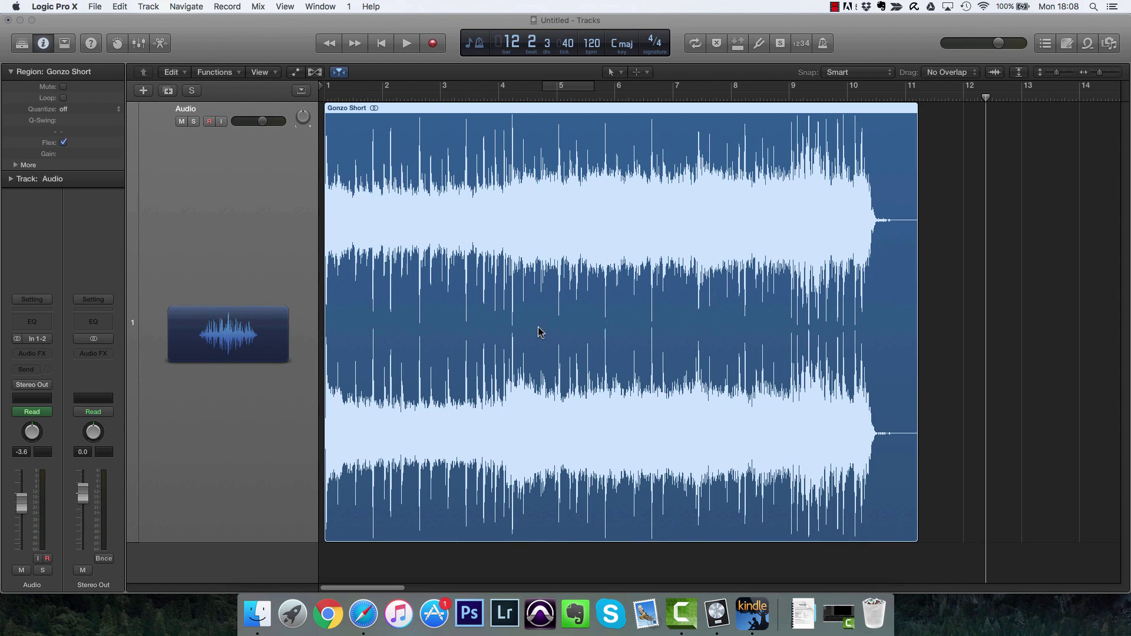
# - Play the start of the Gonzo Short region from bar 1, stopping in bar 2
pyautogui.press('Return')
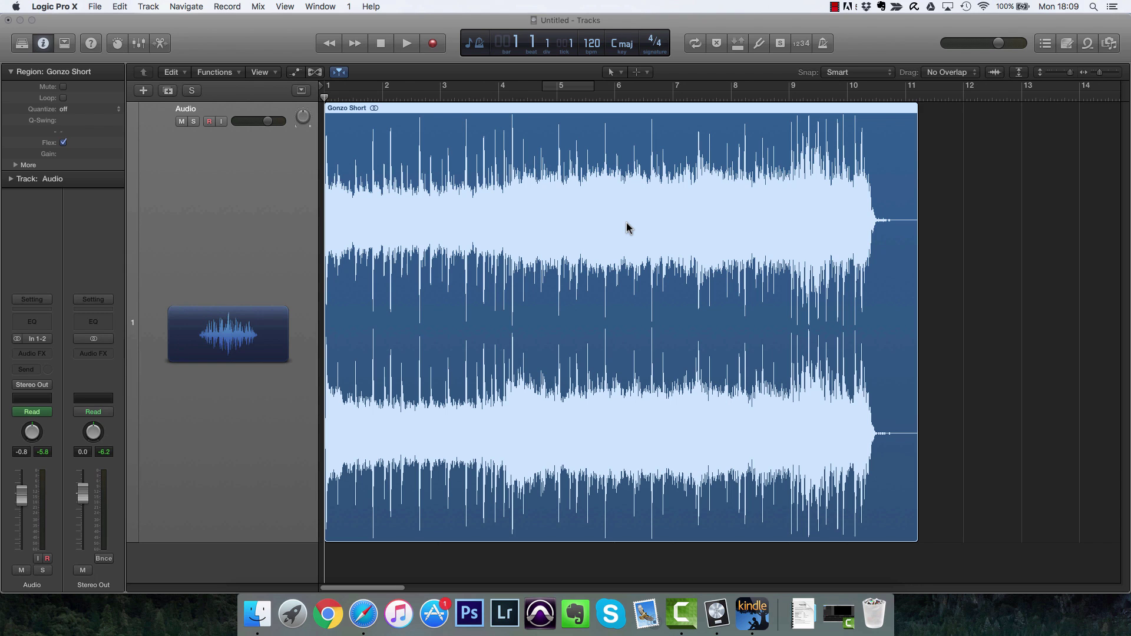
pyautogui.press('space')
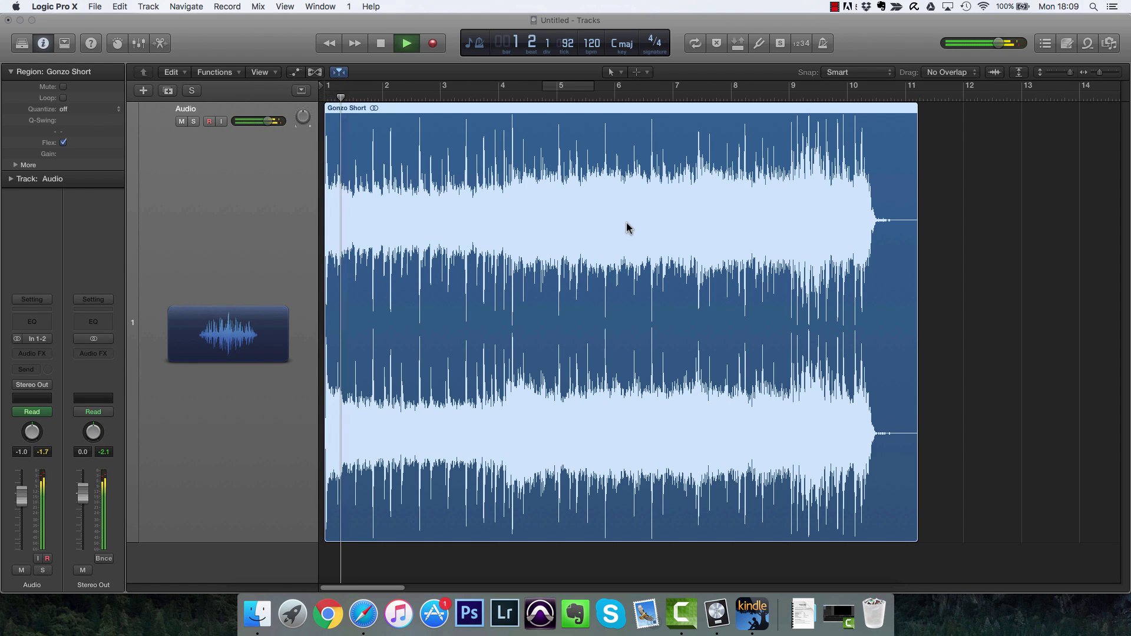
pyautogui.click(382, 45)
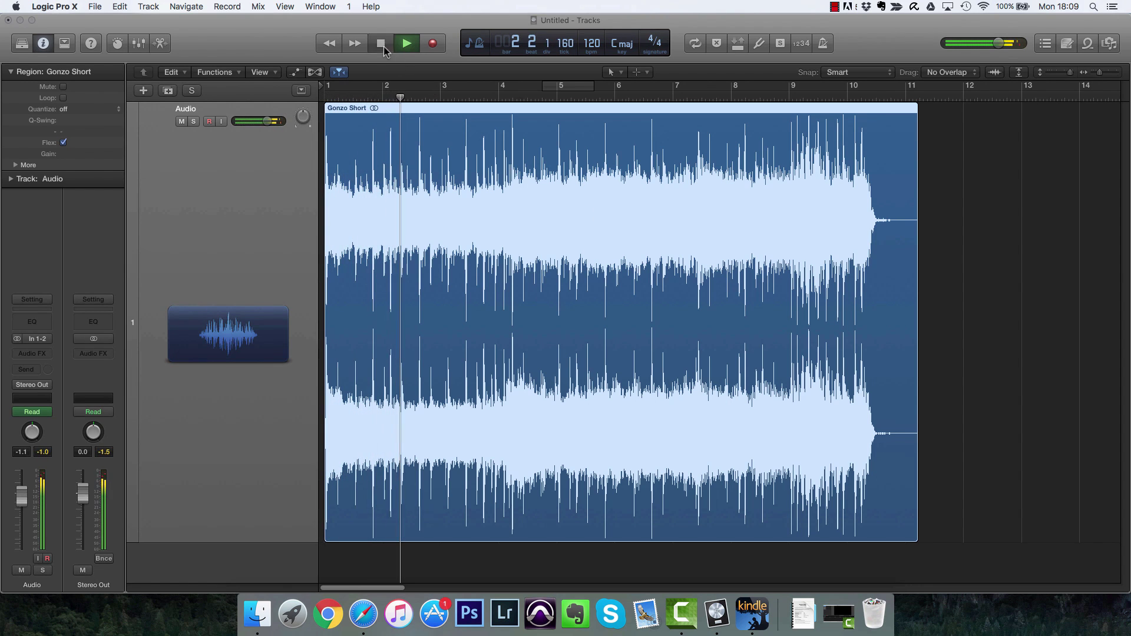